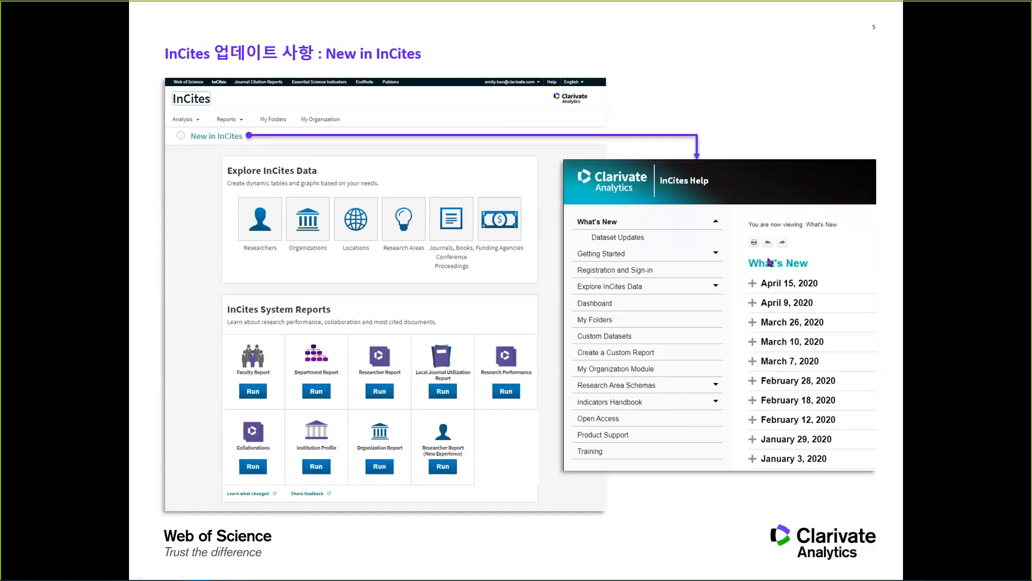
- Switch from the presentation slide to InCites in the browser, open the InCites home page and enlarge the page display
{"action": "key", "text": "Right"}
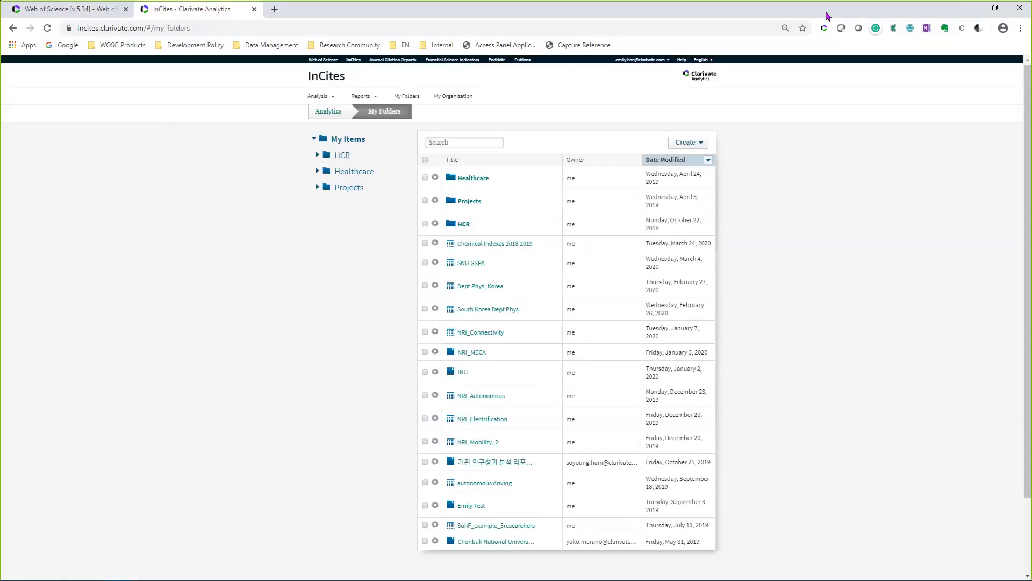
{"action": "left_click", "coordinate": [314, 76]}
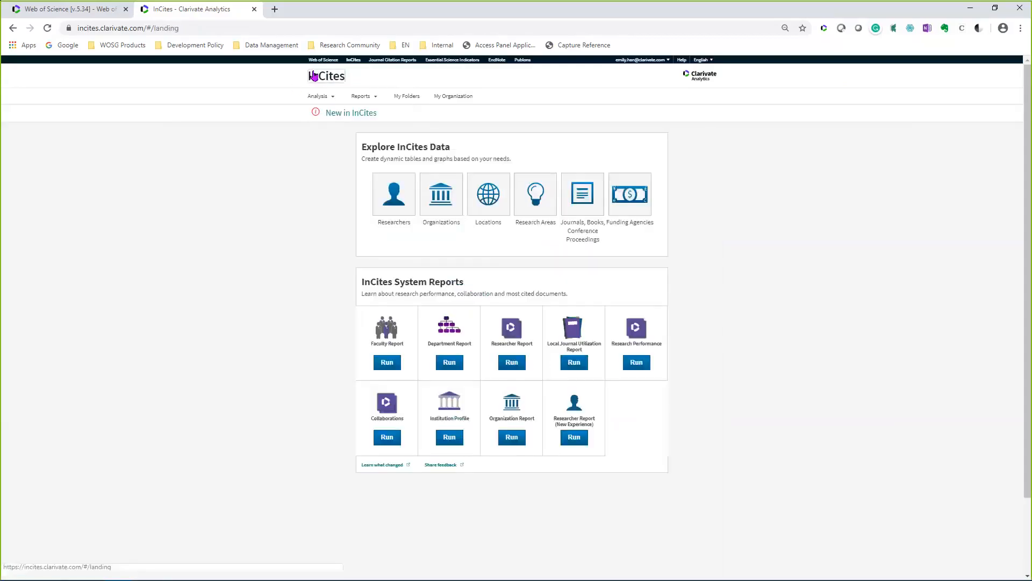
{"action": "key", "text": "ctrl+plus"}
{"action": "key", "text": "ctrl+plus"}
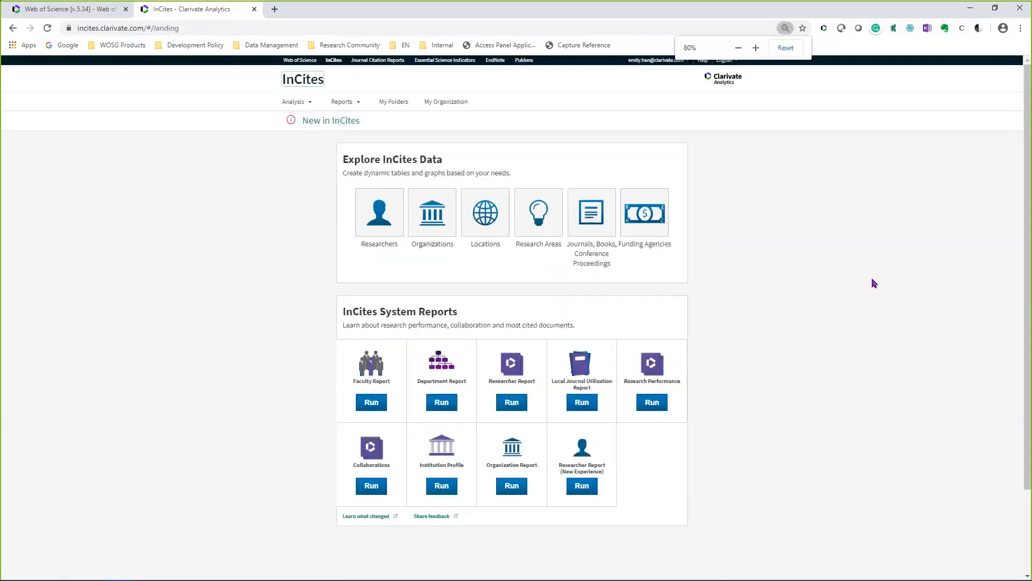
{"action": "key", "text": "ctrl+plus"}
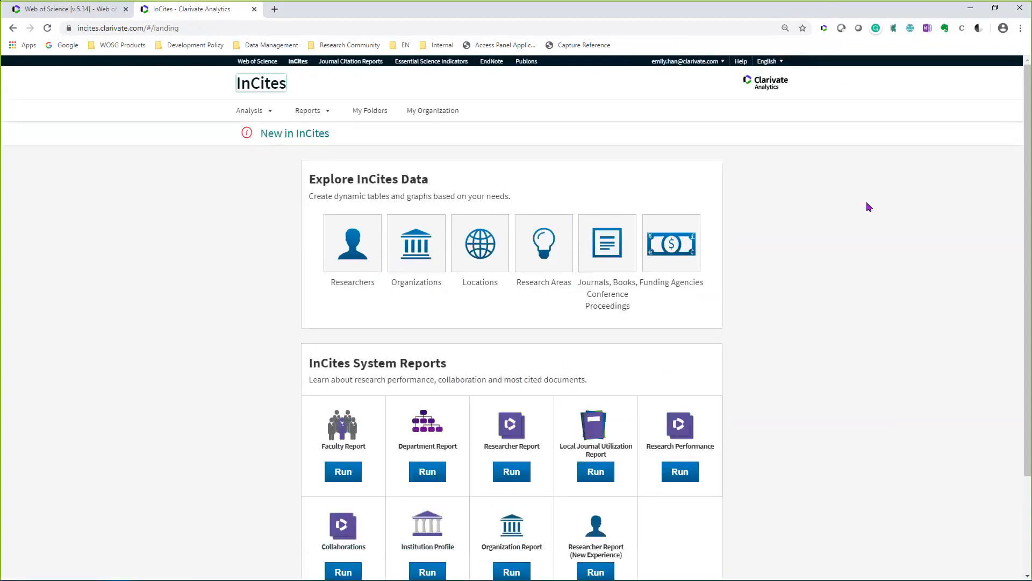
- Check the options under the signed-in account on the InCites home page and close them again
{"action": "left_click", "coordinate": [722, 62]}
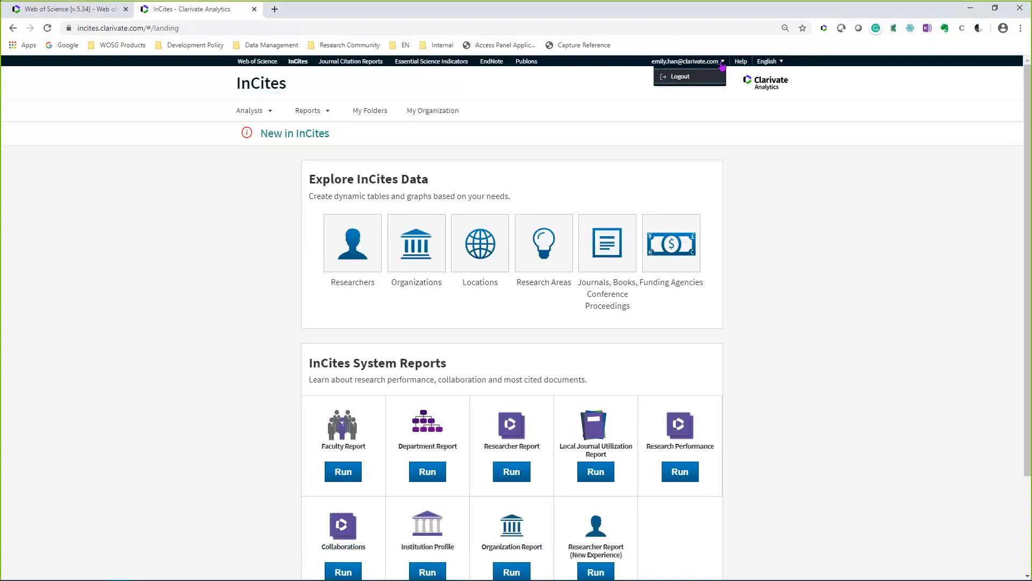
{"action": "key", "text": "ctrl+plus"}
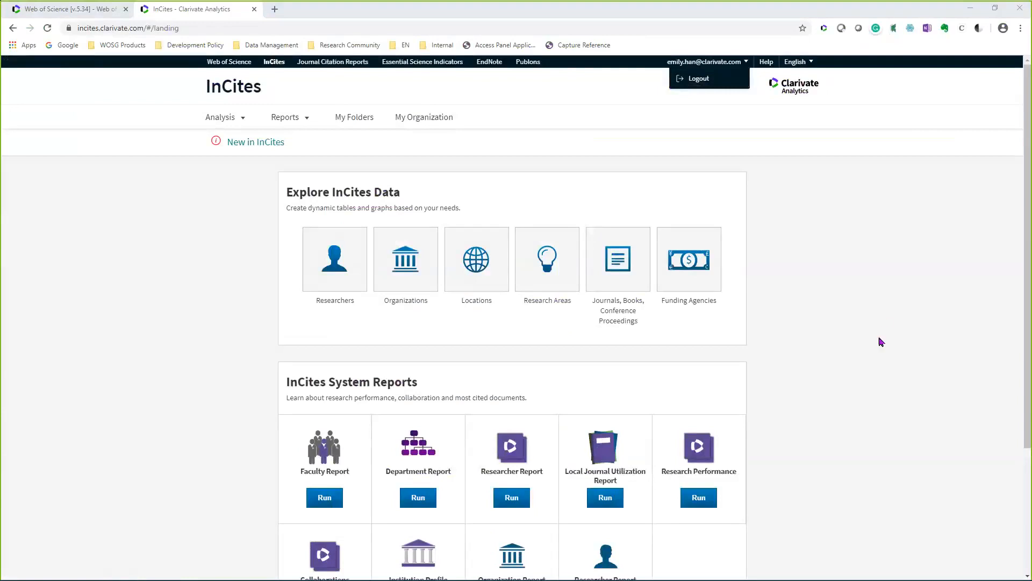
{"action": "key", "text": "ctrl+plus"}
{"action": "left_click", "coordinate": [877, 350]}
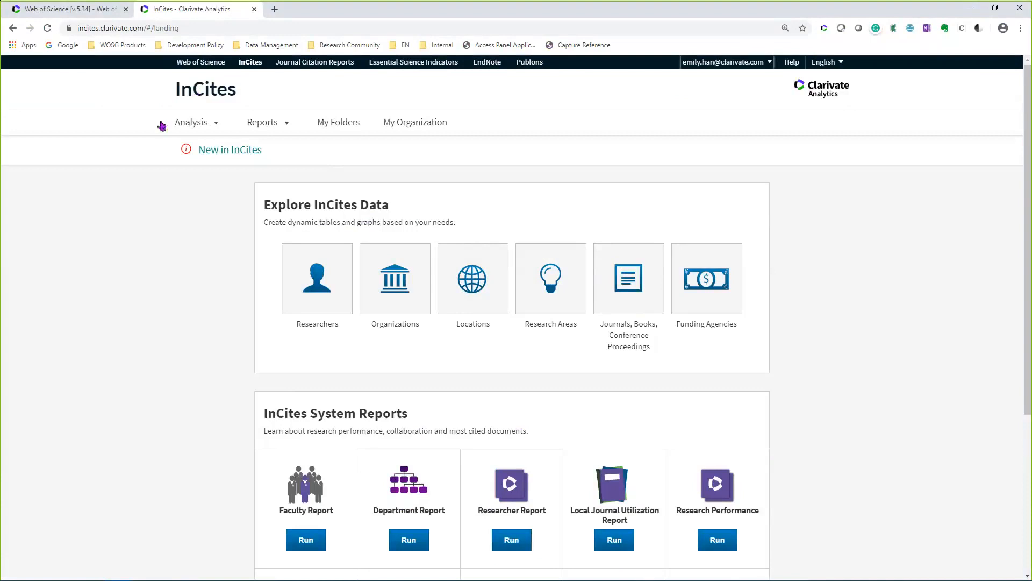
- Open the New in InCites announcements and expand the April 15, 2020 release notes
{"action": "left_click", "coordinate": [222, 155]}
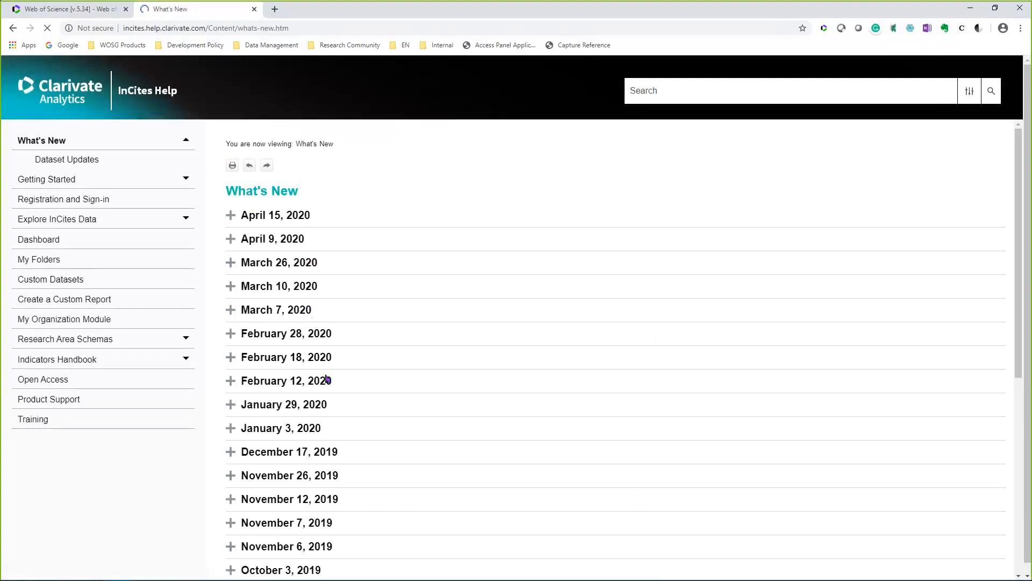
{"action": "left_click", "coordinate": [231, 216]}
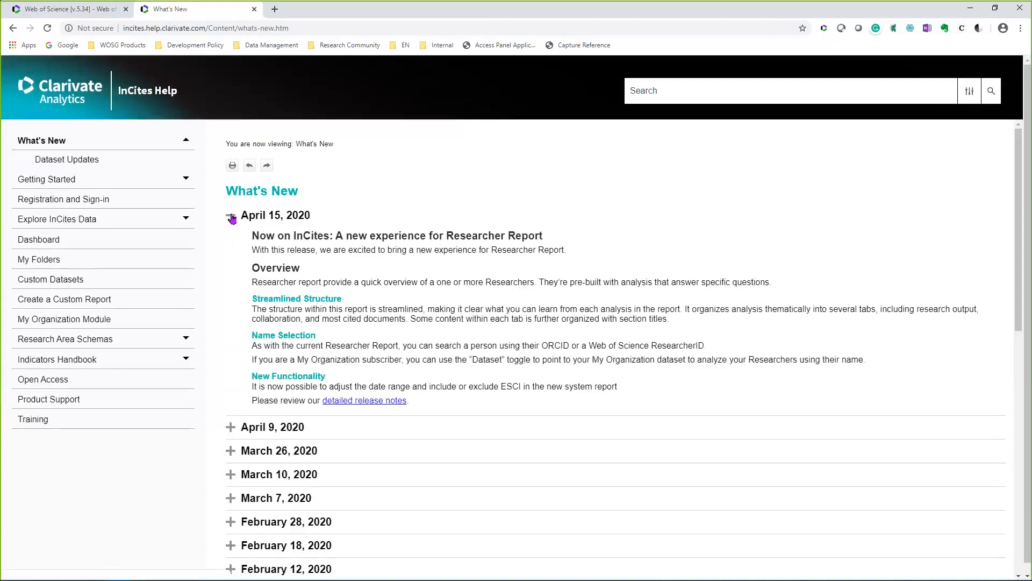
{"action": "left_click", "coordinate": [231, 217]}
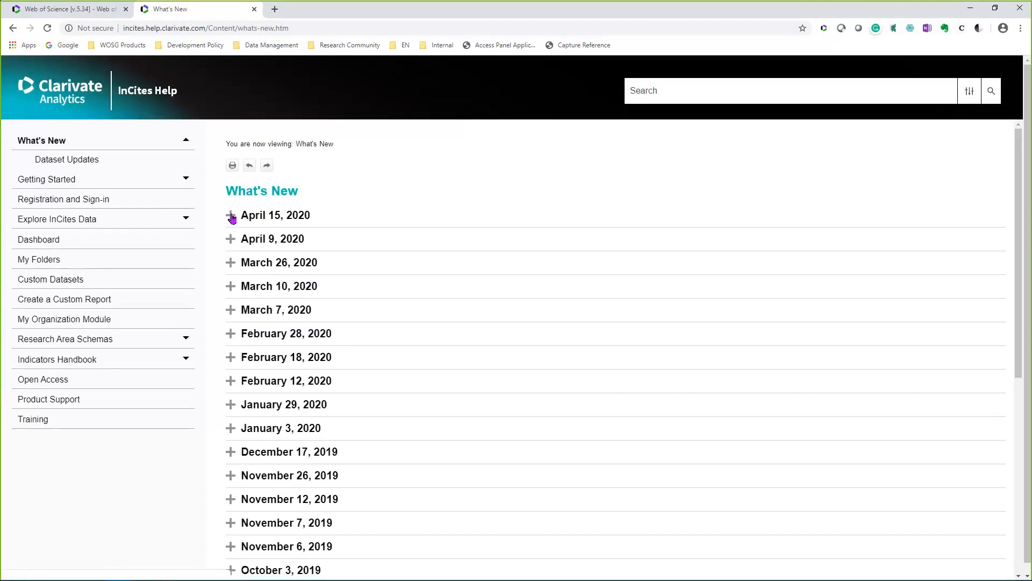
{"action": "left_click", "coordinate": [231, 216]}
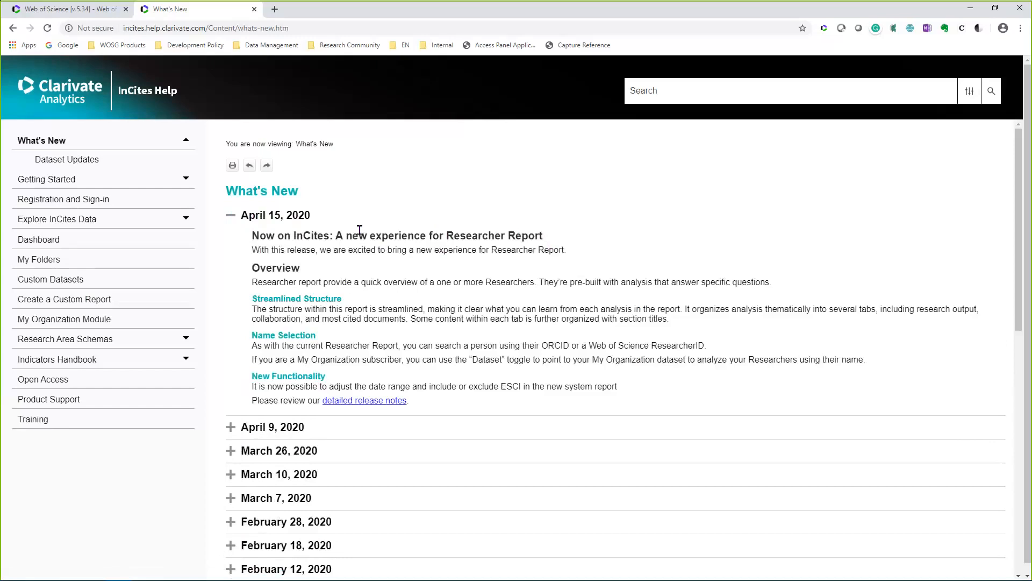
- Expand the April 9, 2020 release notes, read through the enhancements and highlight "JCR indicators" in the second item
{"action": "left_click", "coordinate": [231, 427]}
{"action": "scroll", "coordinate": [233, 414], "scroll_direction": "down", "scroll_amount": 1}
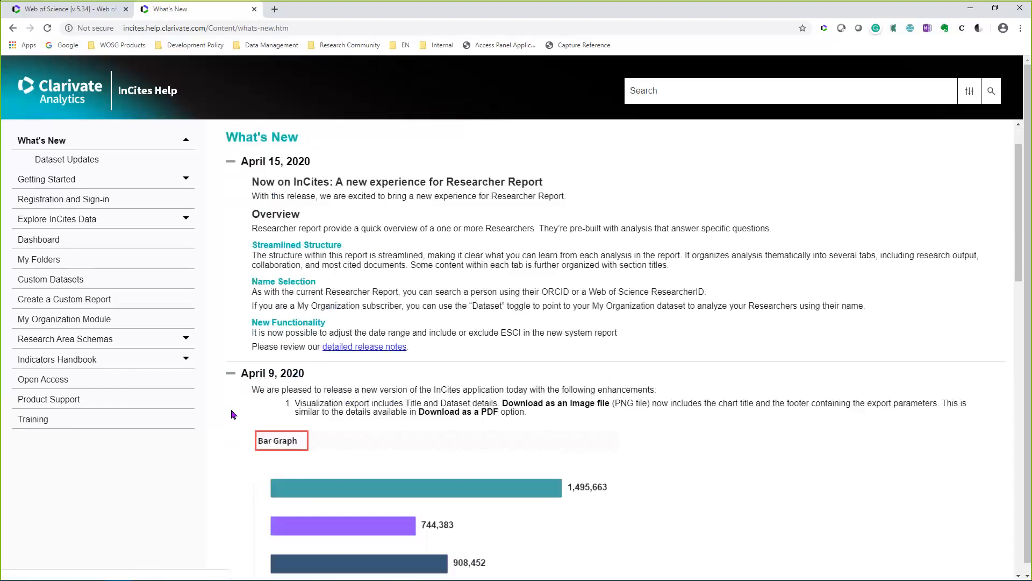
{"action": "scroll", "coordinate": [231, 414], "scroll_direction": "down", "scroll_amount": 3}
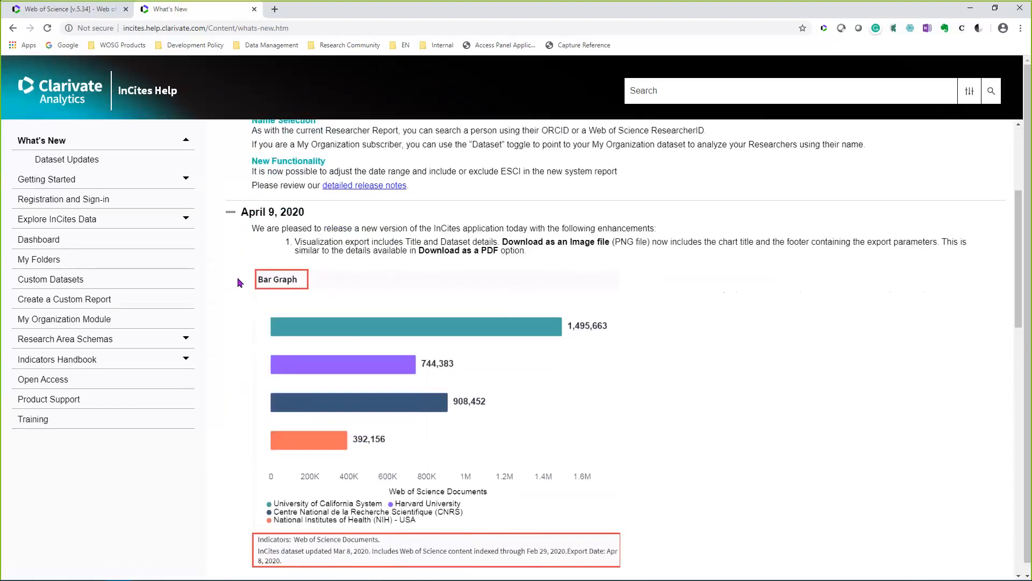
{"action": "scroll", "coordinate": [237, 277], "scroll_direction": "down", "scroll_amount": 1}
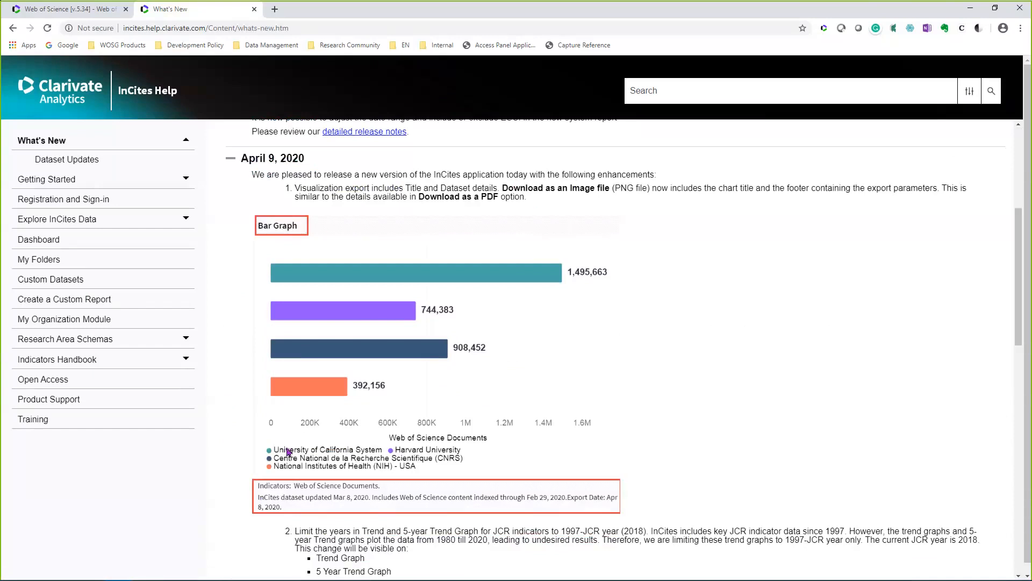
{"action": "scroll", "coordinate": [286, 455], "scroll_direction": "down", "scroll_amount": 2}
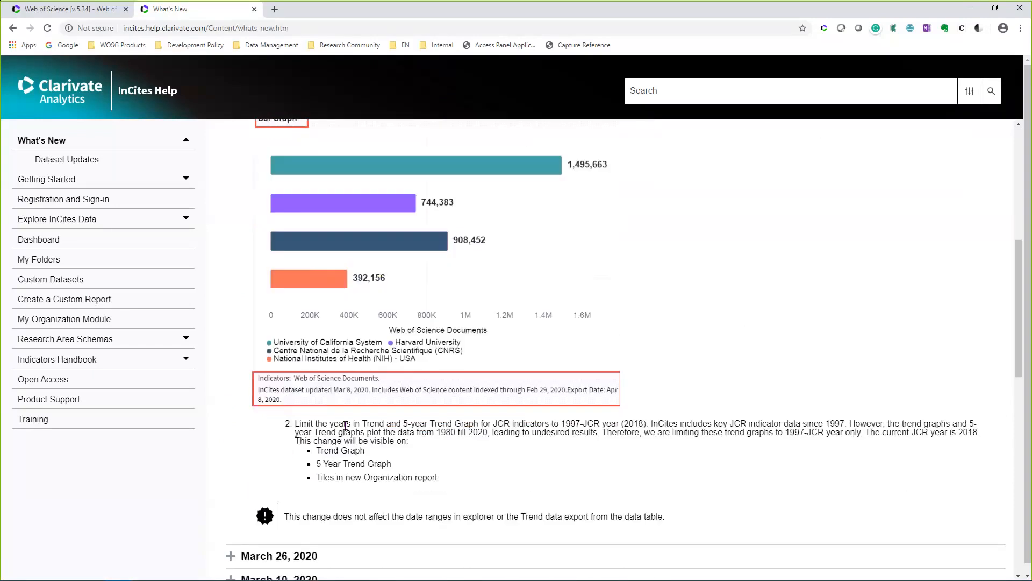
{"action": "left_click_drag", "start_coordinate": [491, 424], "coordinate": [546, 423]}
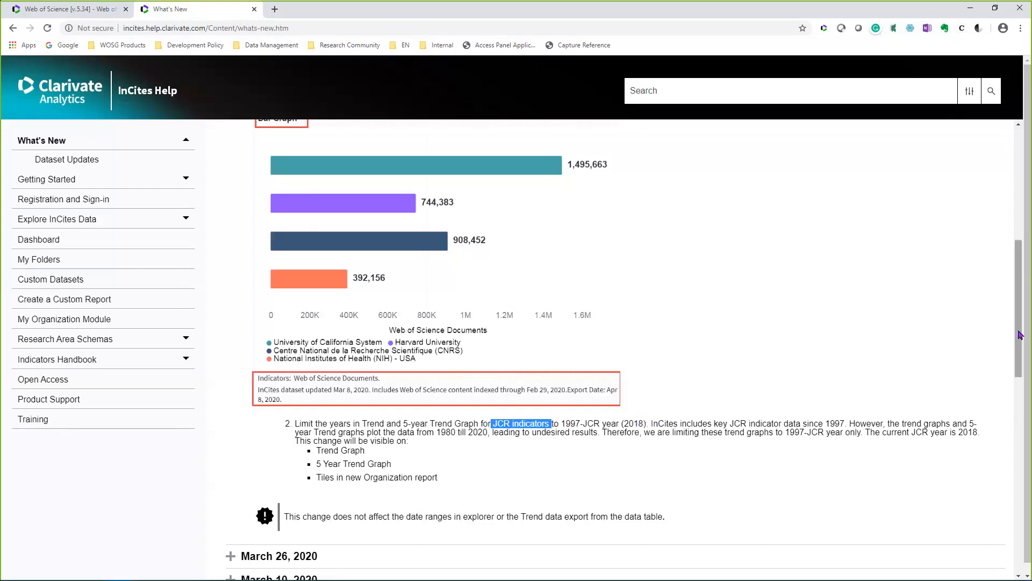
{"action": "left_click_drag", "start_coordinate": [1020, 334], "coordinate": [1028, 389]}
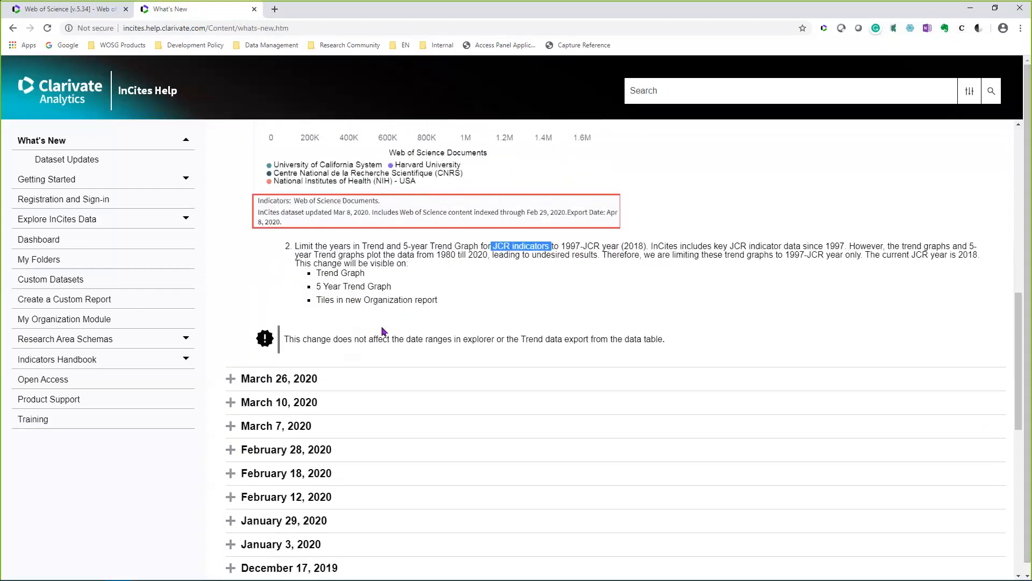
- Expand the March 26, 2020 and March 10, 2020 release notes and look over their contents
{"action": "left_click", "coordinate": [231, 379]}
{"action": "scroll", "coordinate": [231, 382], "scroll_direction": "down", "scroll_amount": 1}
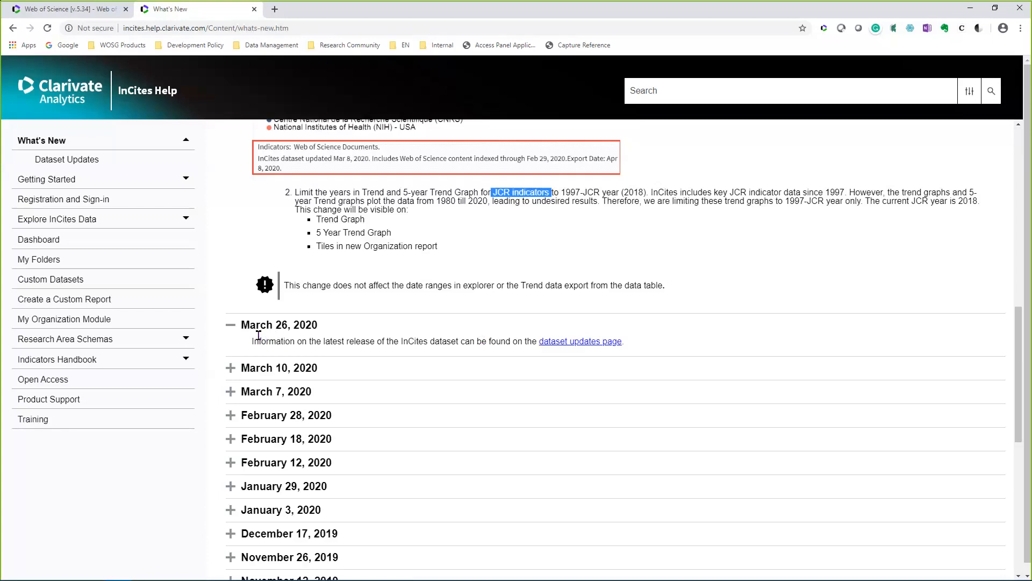
{"action": "left_click", "coordinate": [251, 369]}
{"action": "left_click", "coordinate": [246, 372]}
{"action": "scroll", "coordinate": [246, 371], "scroll_direction": "down", "scroll_amount": 4}
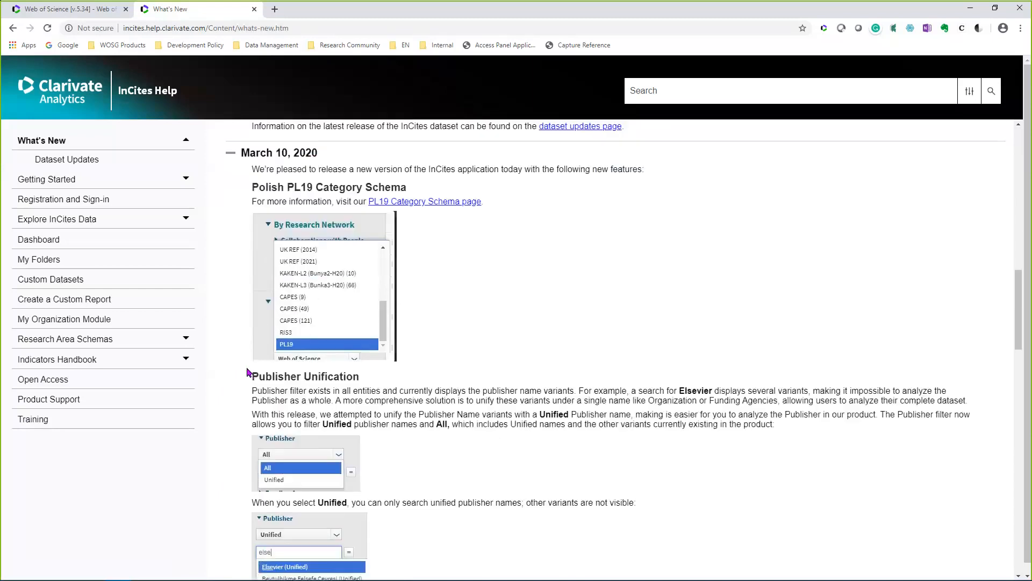
{"action": "scroll", "coordinate": [248, 372], "scroll_direction": "up", "scroll_amount": 2}
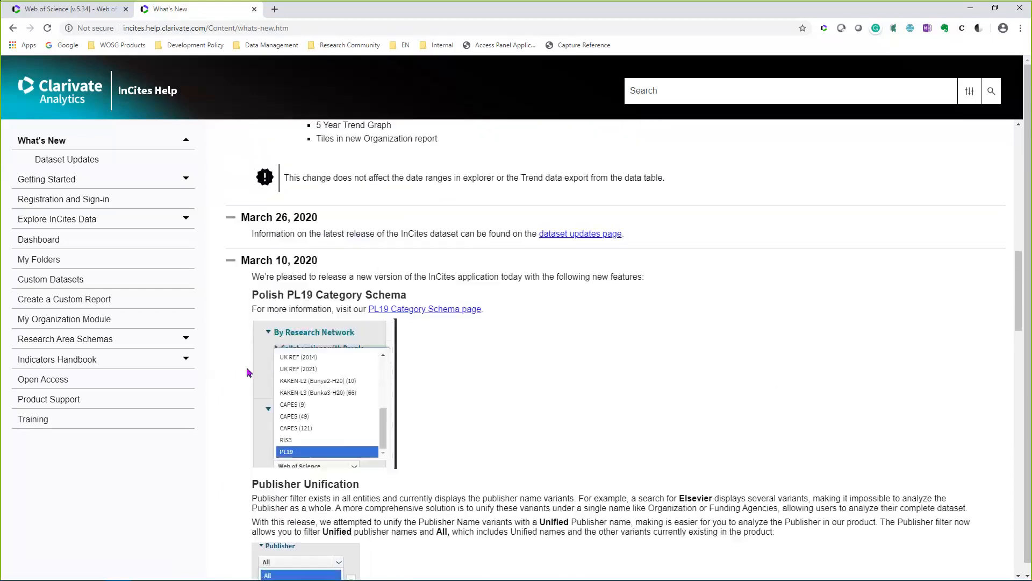
- Open the dataset updates page from the March 26 notes and highlight "February 29, 2020" in the Core Collection indexing line
{"action": "left_click", "coordinate": [562, 240]}
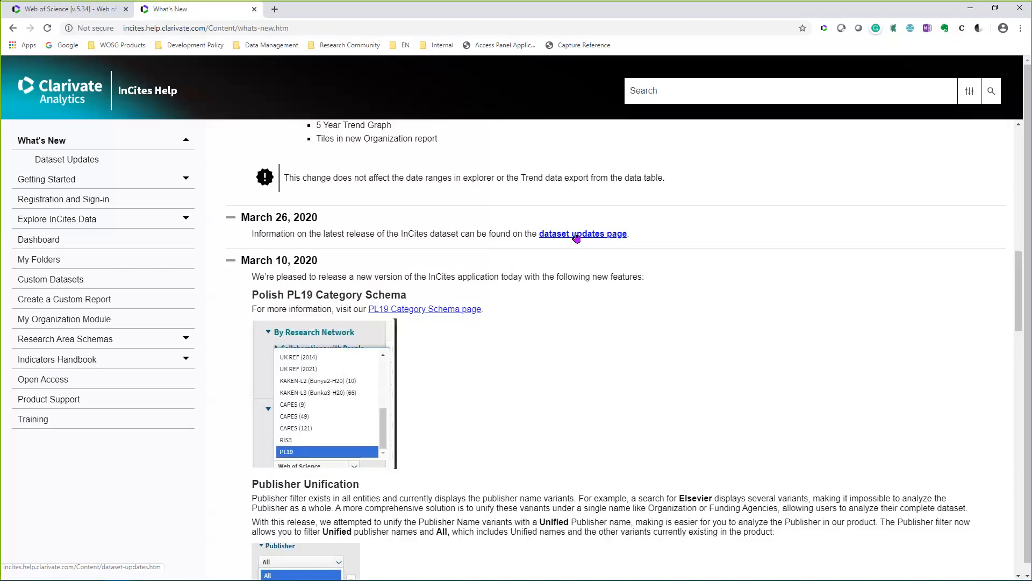
{"action": "left_click", "coordinate": [576, 239]}
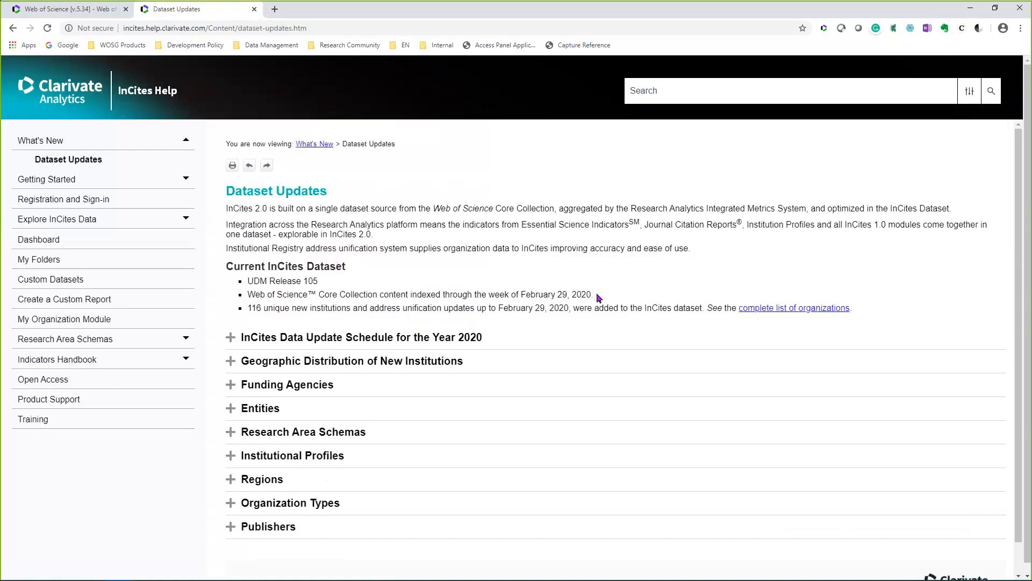
{"action": "left_click_drag", "start_coordinate": [596, 292], "coordinate": [515, 290]}
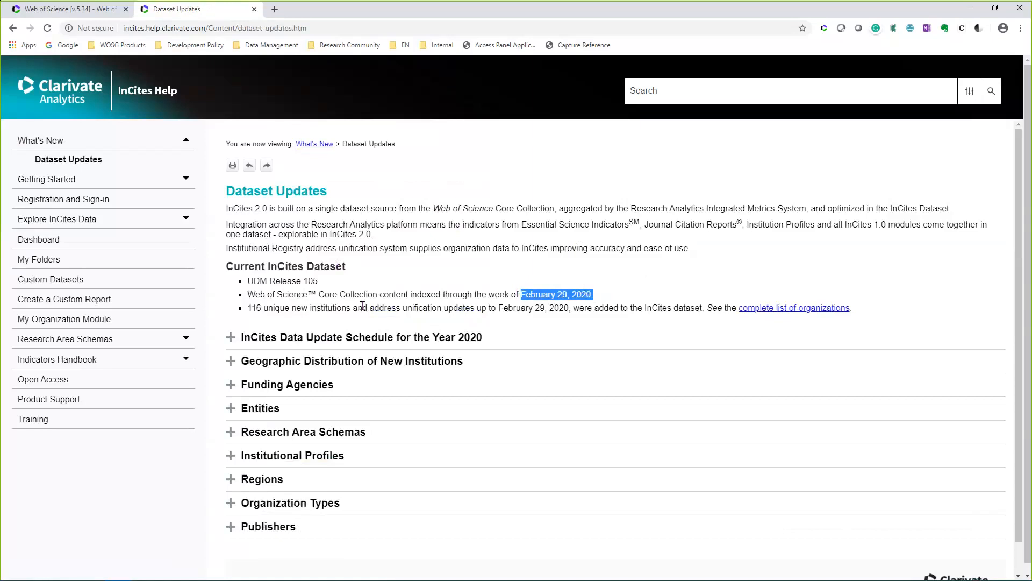
- Expand the InCites Data Update Schedule for the Year 2020 and read the monthly data cutoff and release dates
{"action": "left_click", "coordinate": [231, 339]}
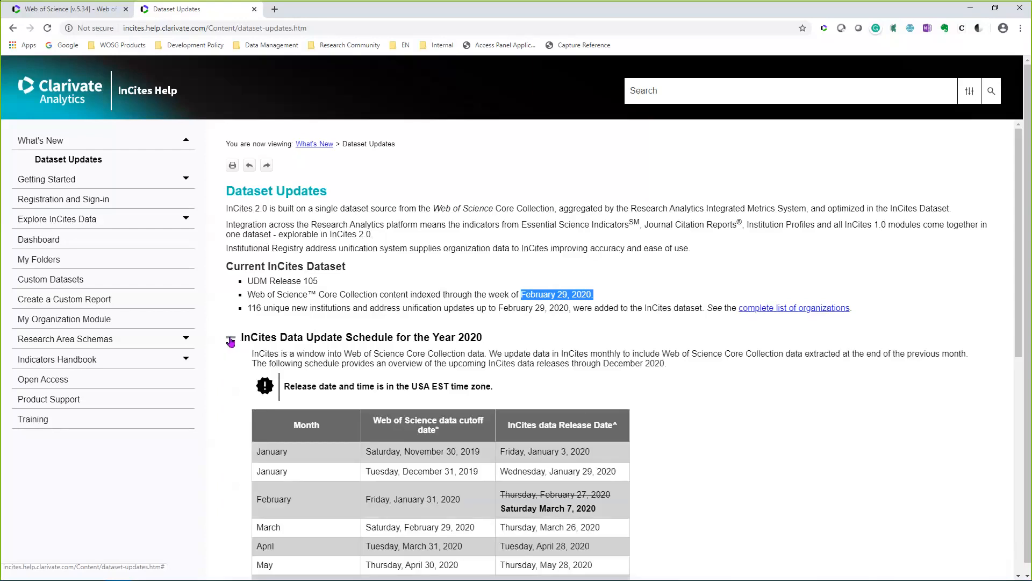
{"action": "scroll", "coordinate": [257, 396], "scroll_direction": "down", "scroll_amount": 1}
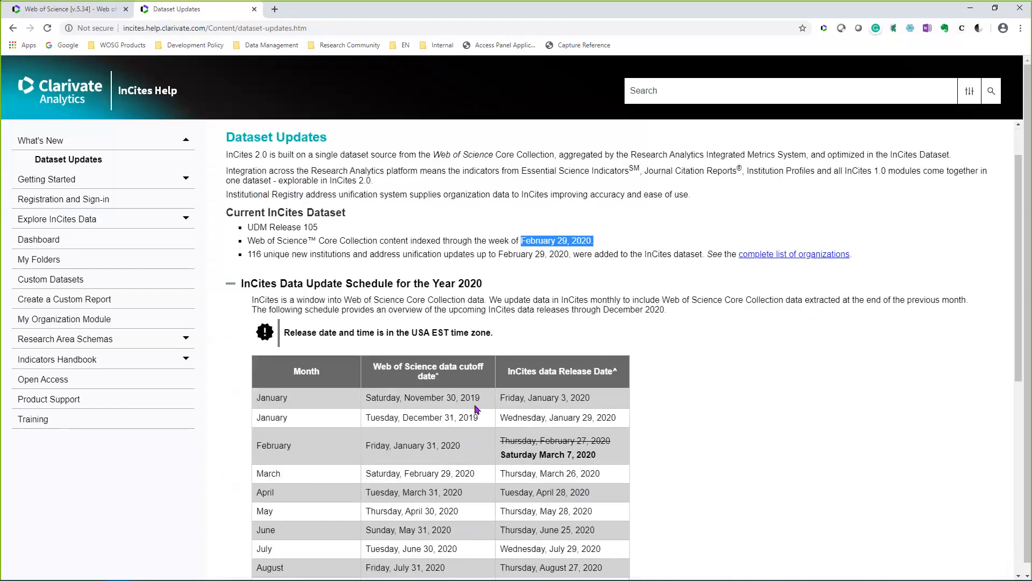
{"action": "scroll", "coordinate": [475, 409], "scroll_direction": "down", "scroll_amount": 1}
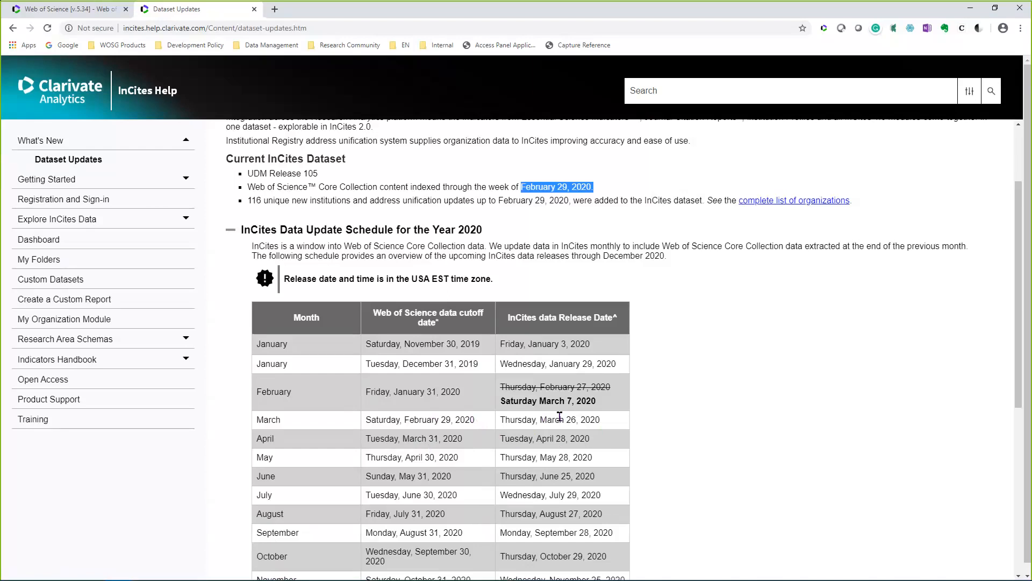
{"action": "scroll", "coordinate": [560, 416], "scroll_direction": "down", "scroll_amount": 1}
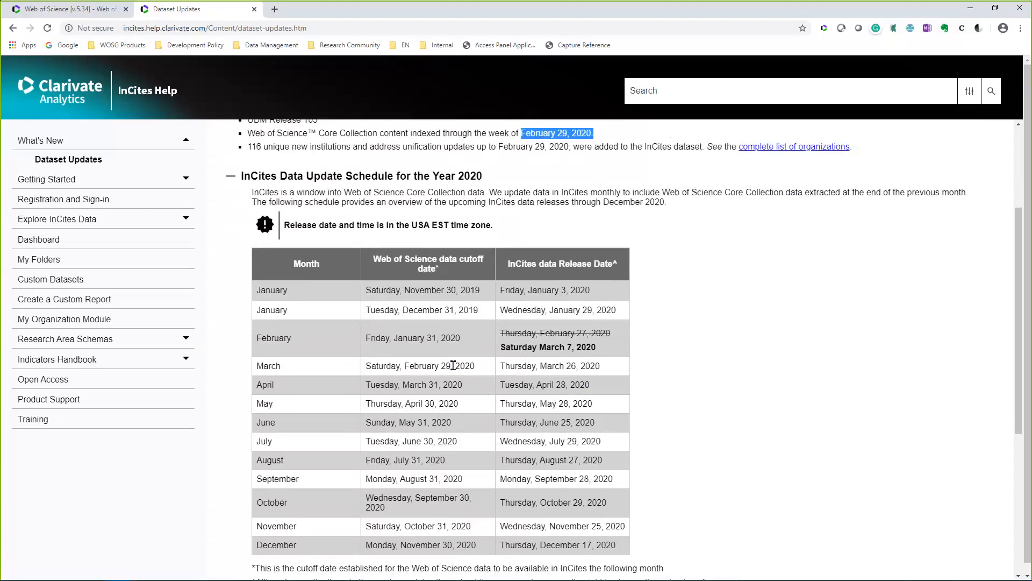
{"action": "scroll", "coordinate": [454, 365], "scroll_direction": "up", "scroll_amount": 1}
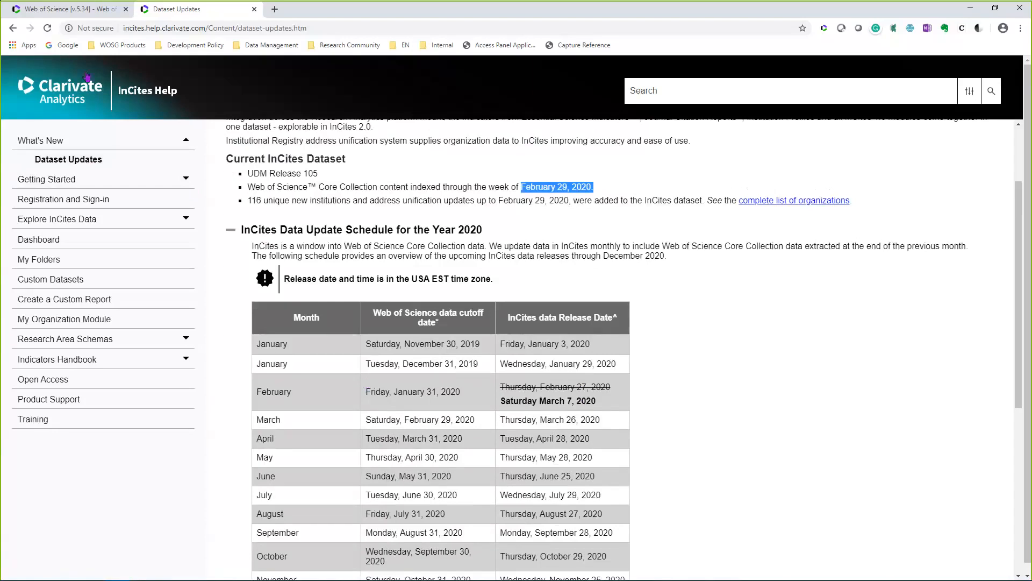
- Return to the InCites home page and examine the Explore InCites Data and InCites System Reports sections
{"action": "left_click", "coordinate": [13, 28]}
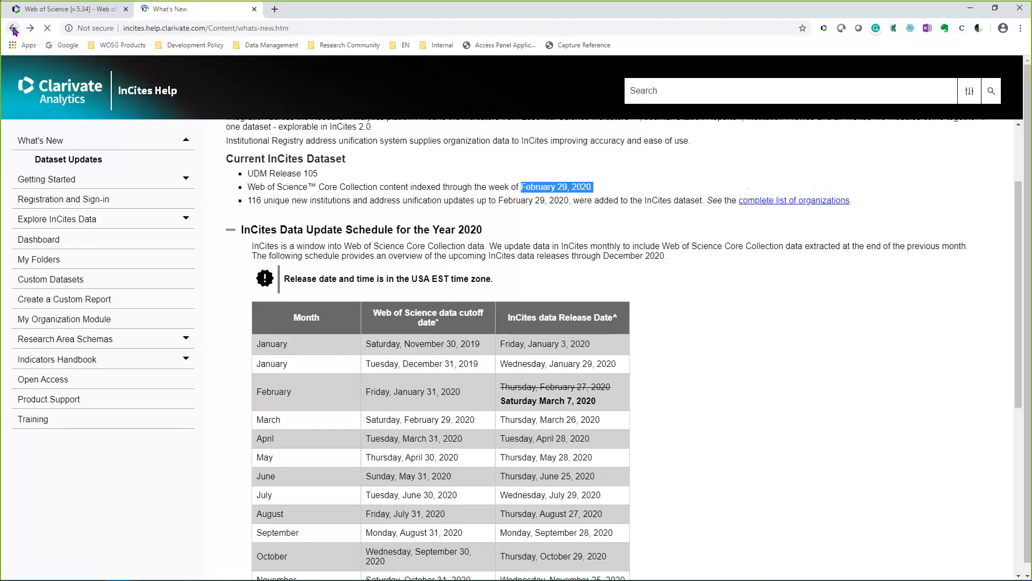
{"action": "left_click", "coordinate": [13, 29]}
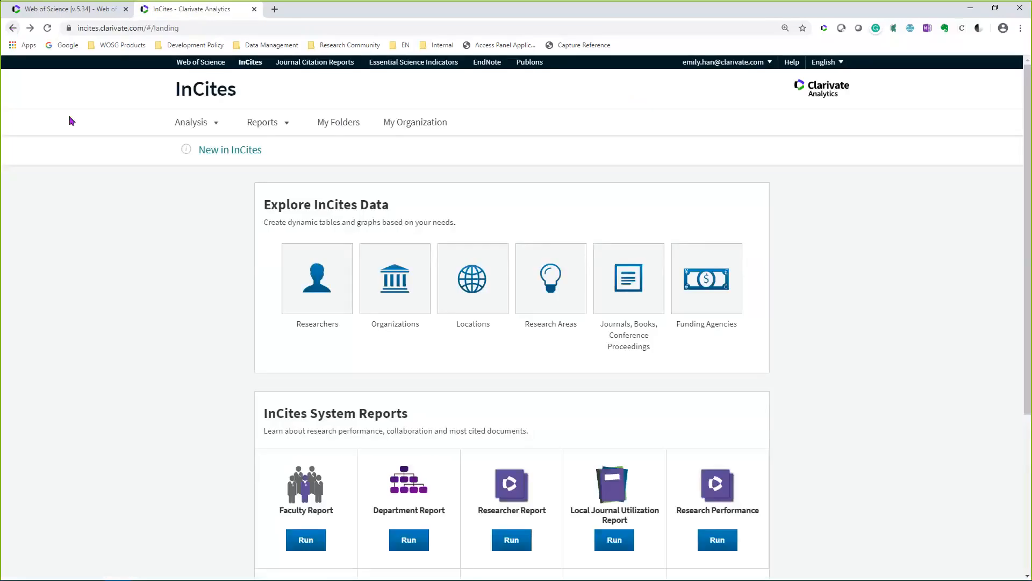
{"action": "scroll", "coordinate": [86, 113], "scroll_direction": "down", "scroll_amount": 1}
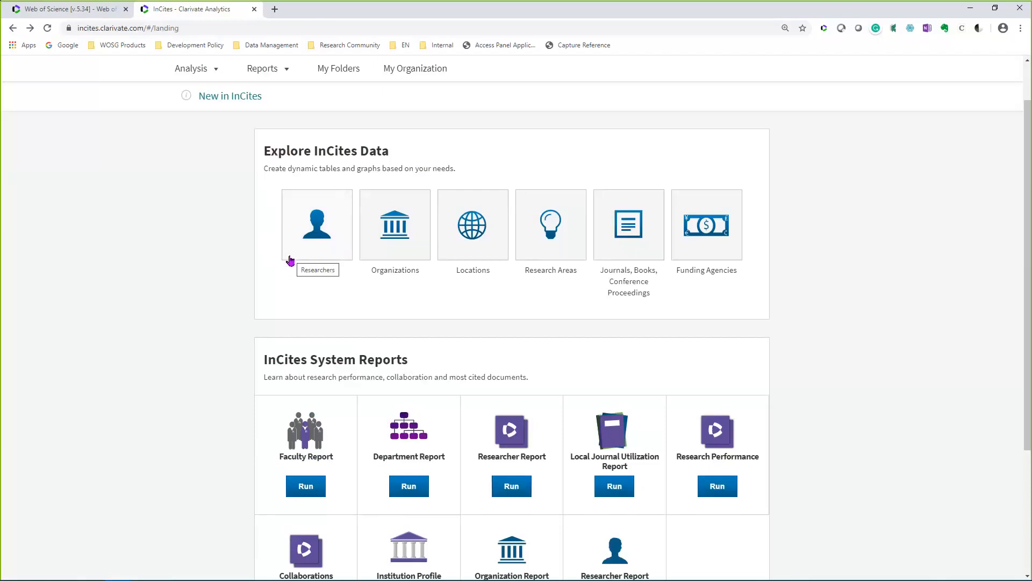
{"action": "scroll", "coordinate": [290, 260], "scroll_direction": "down", "scroll_amount": 1}
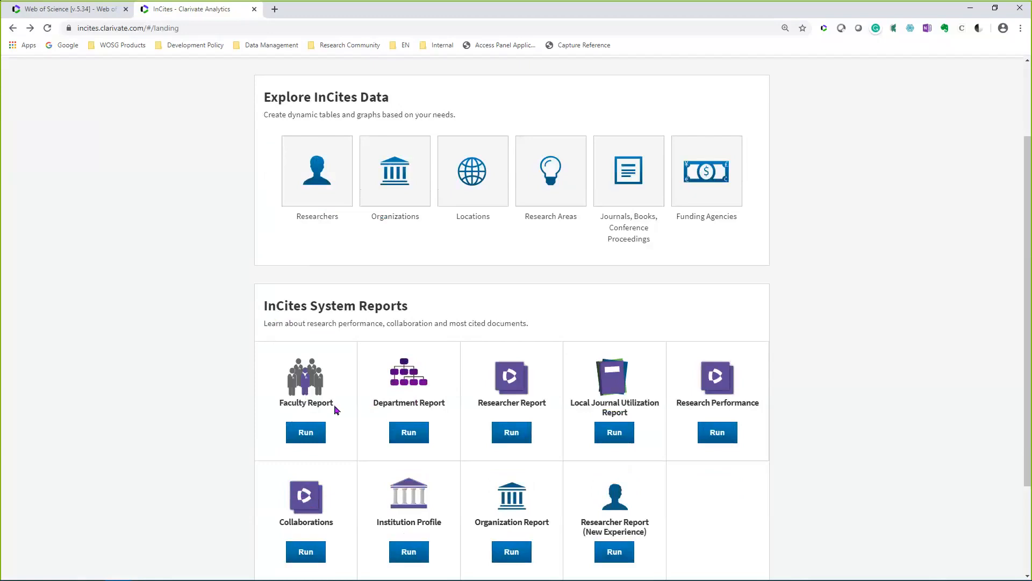
{"action": "scroll", "coordinate": [382, 404], "scroll_direction": "up", "scroll_amount": 1}
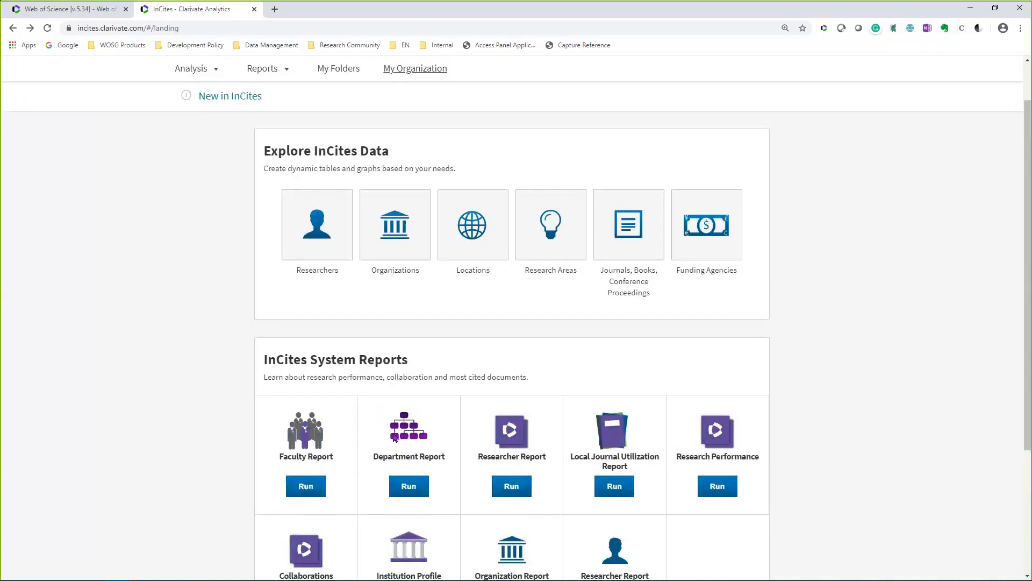
{"action": "scroll", "coordinate": [394, 438], "scroll_direction": "down", "scroll_amount": 1}
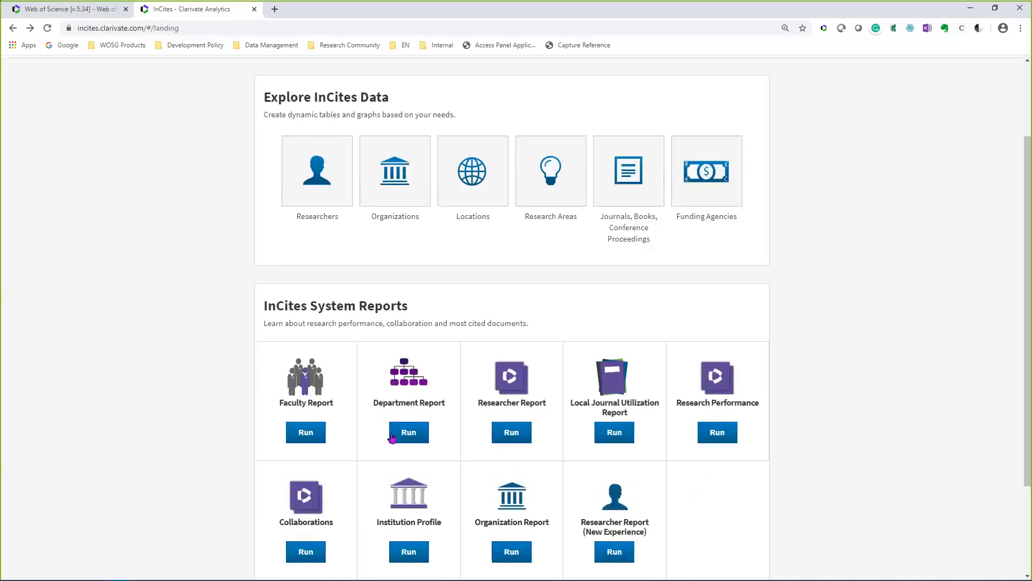
{"action": "scroll", "coordinate": [391, 434], "scroll_direction": "down", "scroll_amount": 1}
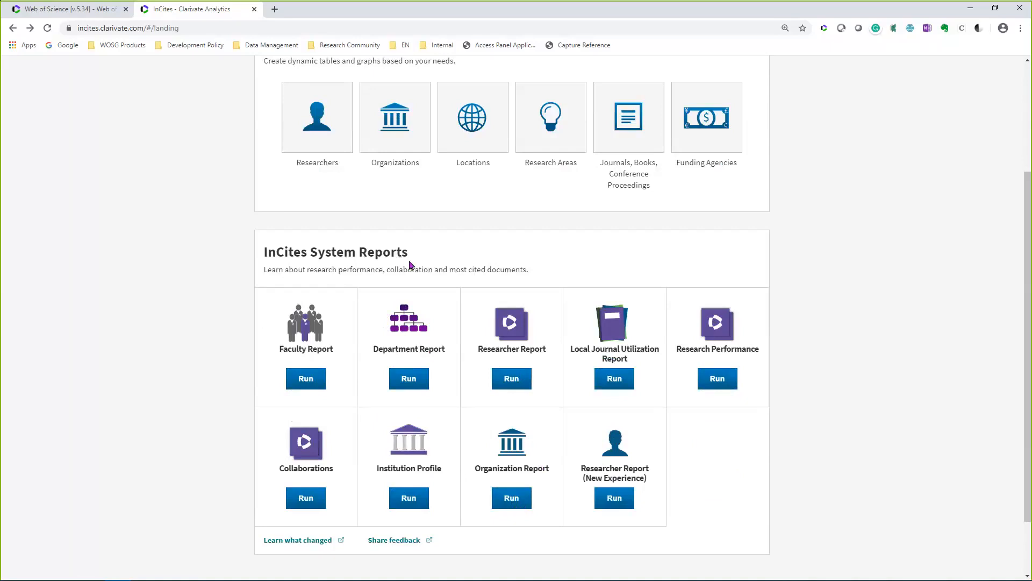
- Run the Organization Report and review its organization name, date range and dataset settings
{"action": "left_click", "coordinate": [511, 505]}
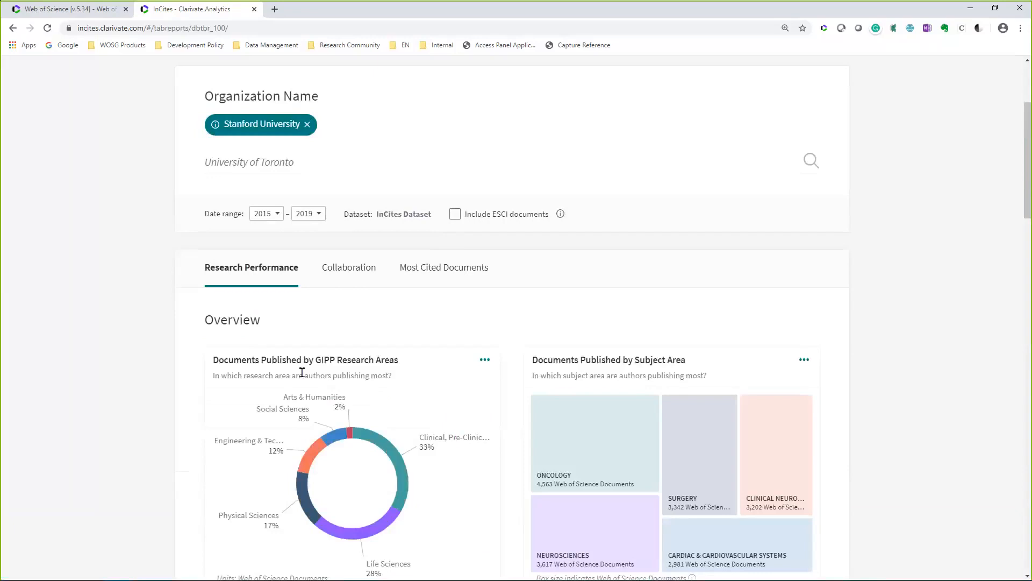
{"action": "scroll", "coordinate": [144, 368], "scroll_direction": "up", "scroll_amount": 2}
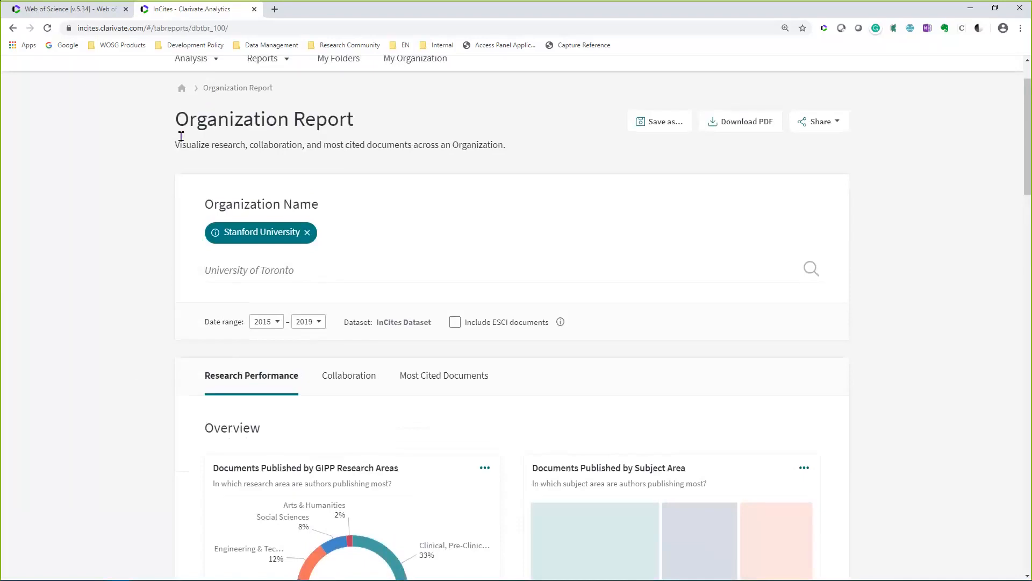
{"action": "scroll", "coordinate": [179, 137], "scroll_direction": "up", "scroll_amount": 1}
{"action": "scroll", "coordinate": [182, 163], "scroll_direction": "down", "scroll_amount": 1}
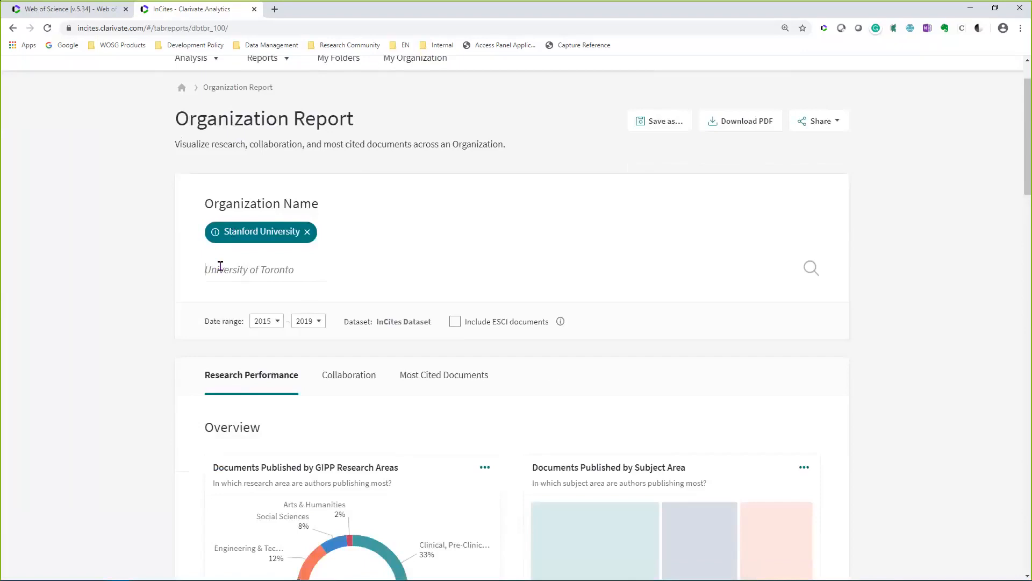
- Remove the preset Stanford University selection, search for "stanford uni" and select Stanford University as the report's organization
{"action": "type", "text": "stanfor"}
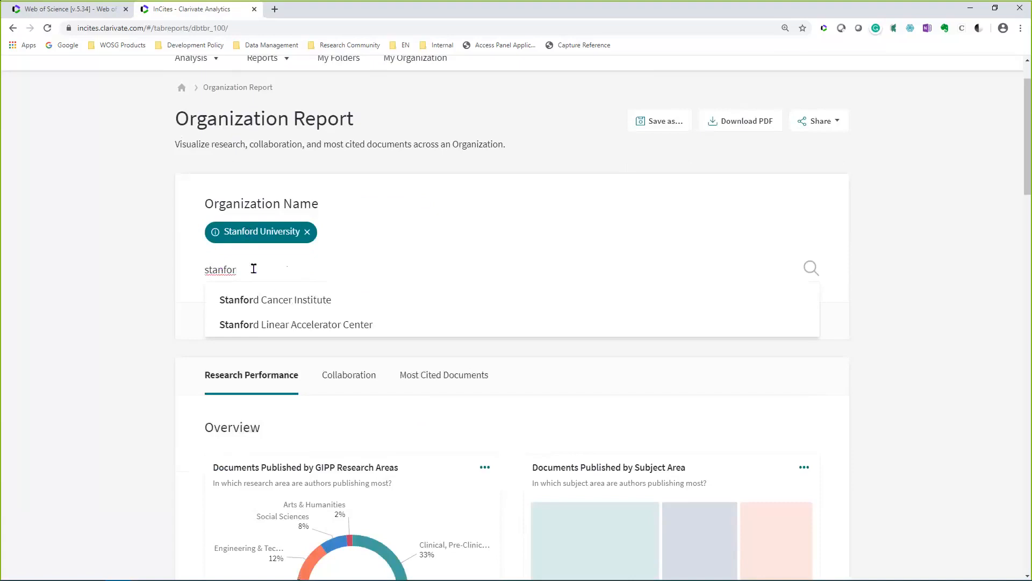
{"action": "left_click", "coordinate": [306, 233]}
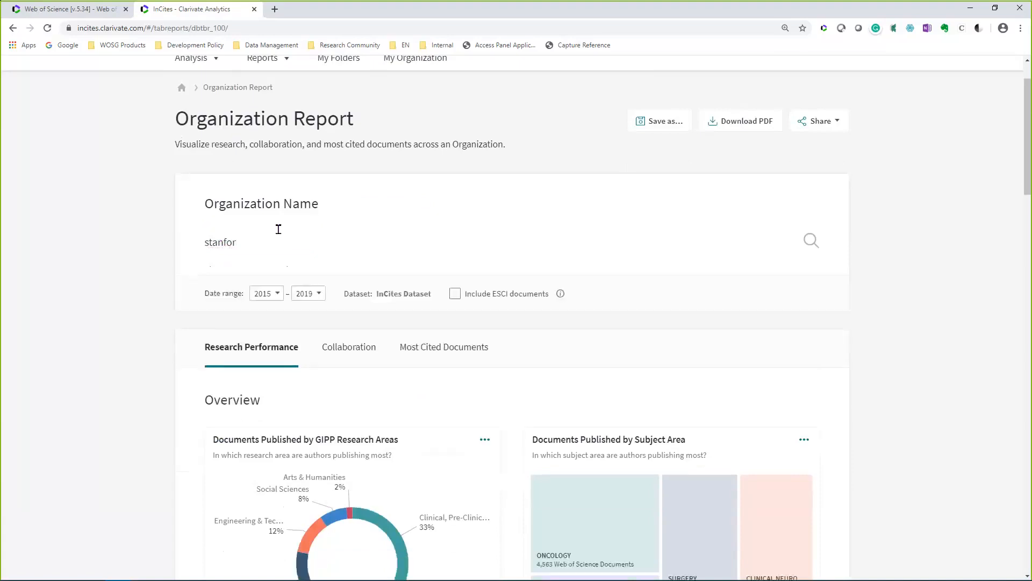
{"action": "type", "text": "stanford"}
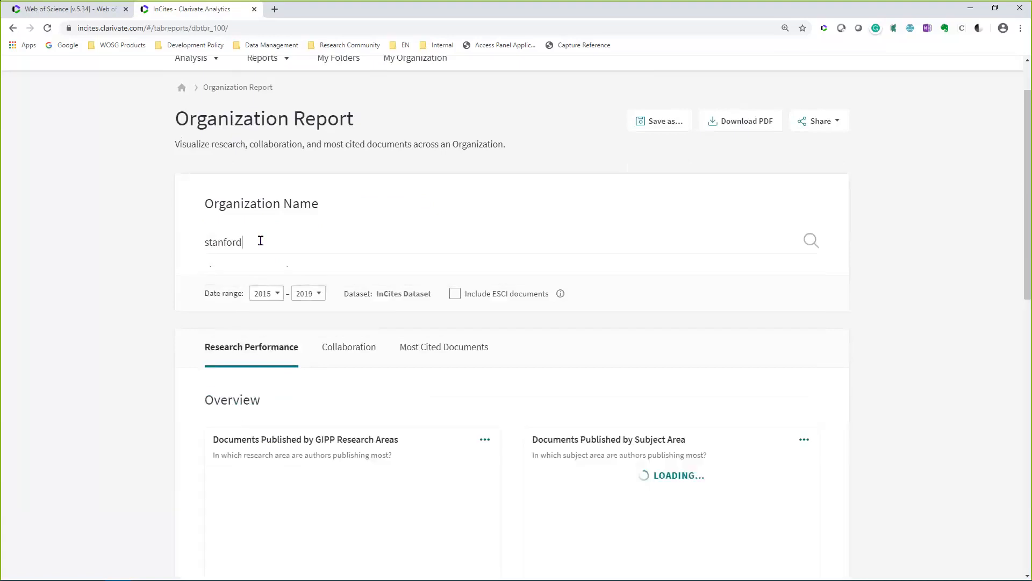
{"action": "type", "text": " uni"}
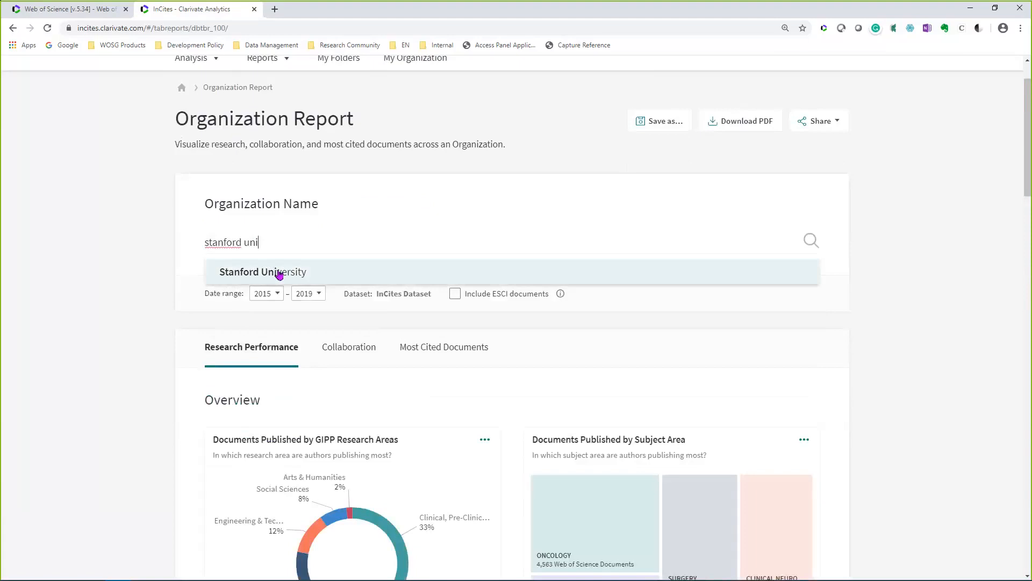
{"action": "left_click", "coordinate": [304, 265]}
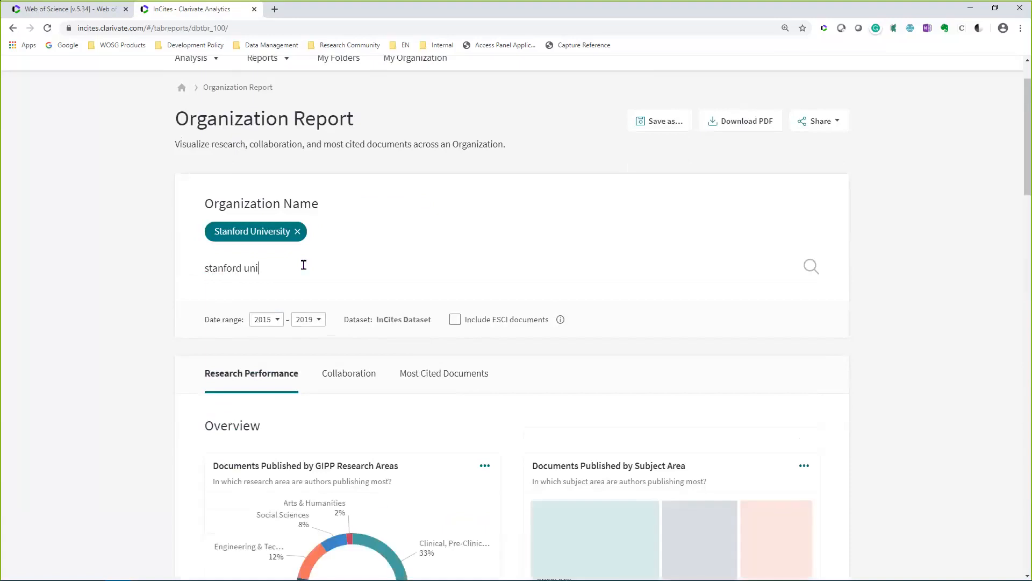
- Browse the start years offered for the date range and include ESCI documents in the report
{"action": "scroll", "coordinate": [303, 264], "scroll_direction": "down", "scroll_amount": 2}
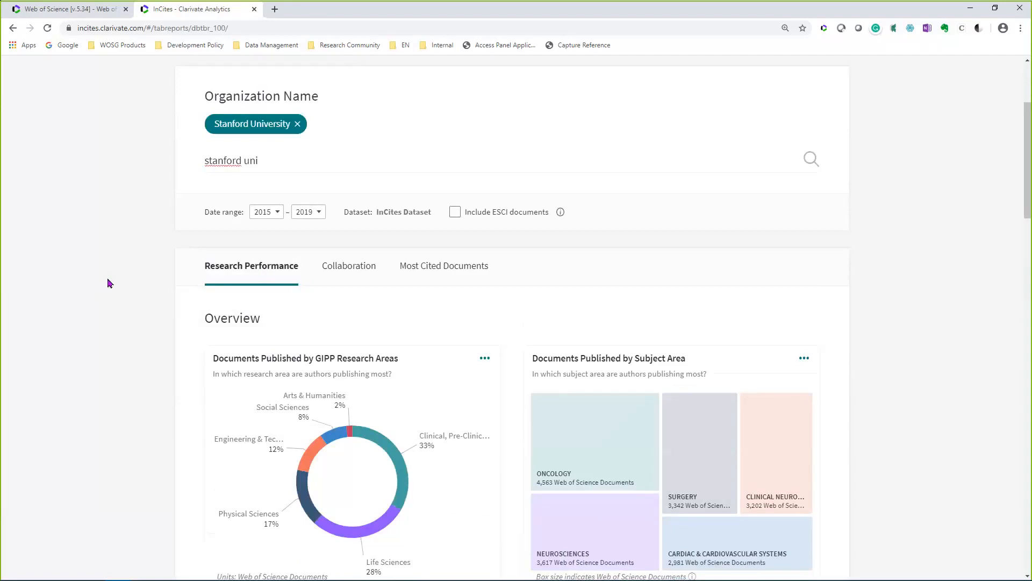
{"action": "left_click", "coordinate": [274, 213]}
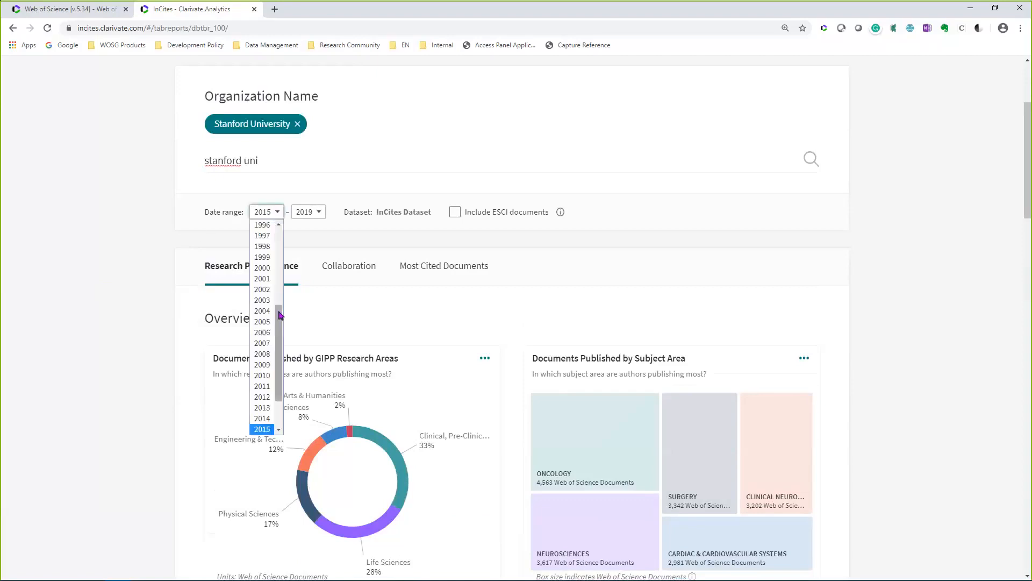
{"action": "scroll", "coordinate": [283, 284], "scroll_direction": "up", "scroll_amount": 3}
{"action": "scroll", "coordinate": [283, 285], "scroll_direction": "up", "scroll_amount": 3}
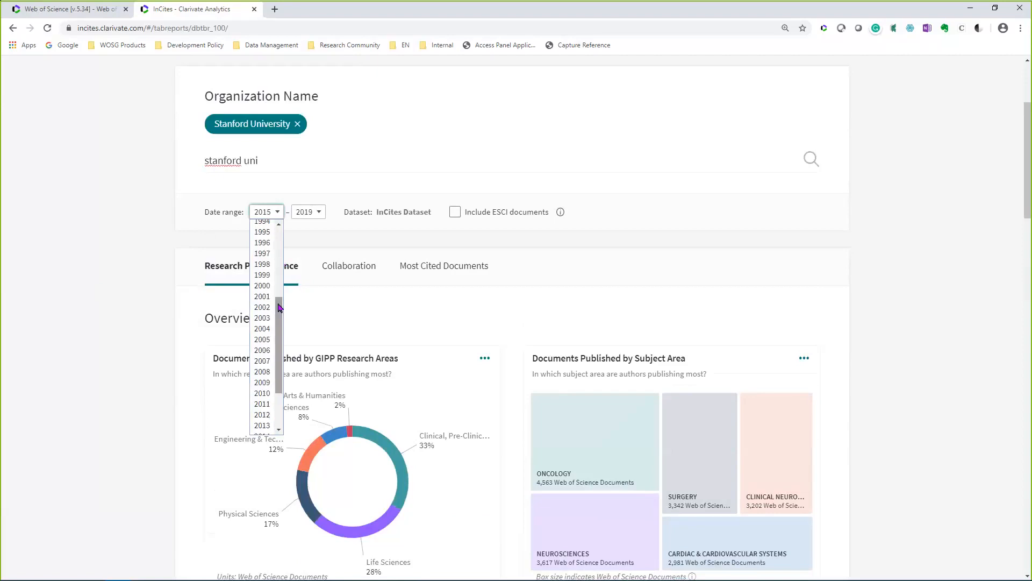
{"action": "mouse_move", "coordinate": [279, 297]}
{"action": "left_mouse_down"}
{"action": "mouse_move", "coordinate": [282, 342]}
{"action": "mouse_move", "coordinate": [277, 282]}
{"action": "left_mouse_up"}
{"action": "left_click", "coordinate": [140, 288]}
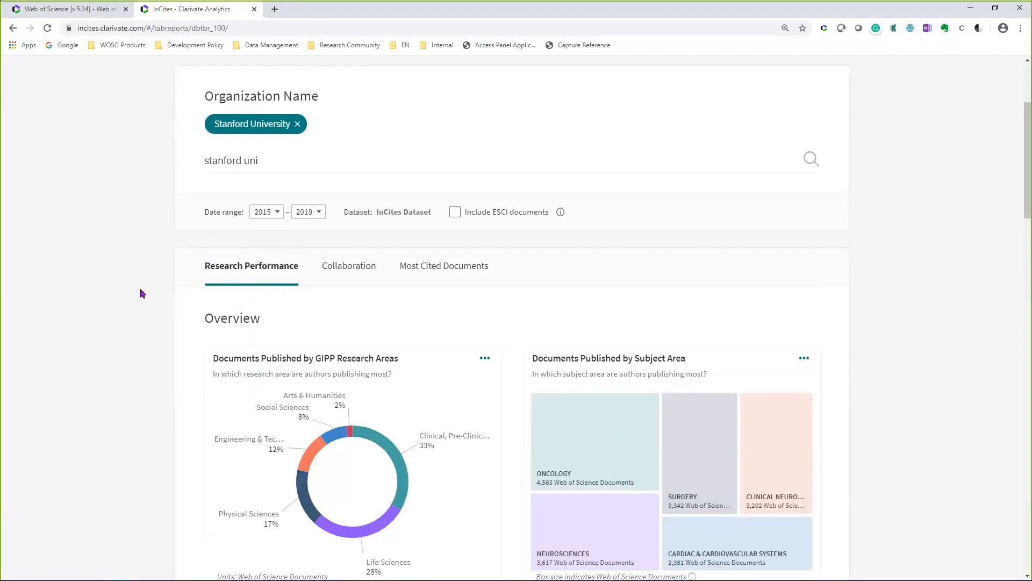
{"action": "scroll", "coordinate": [139, 288], "scroll_direction": "up", "scroll_amount": 1}
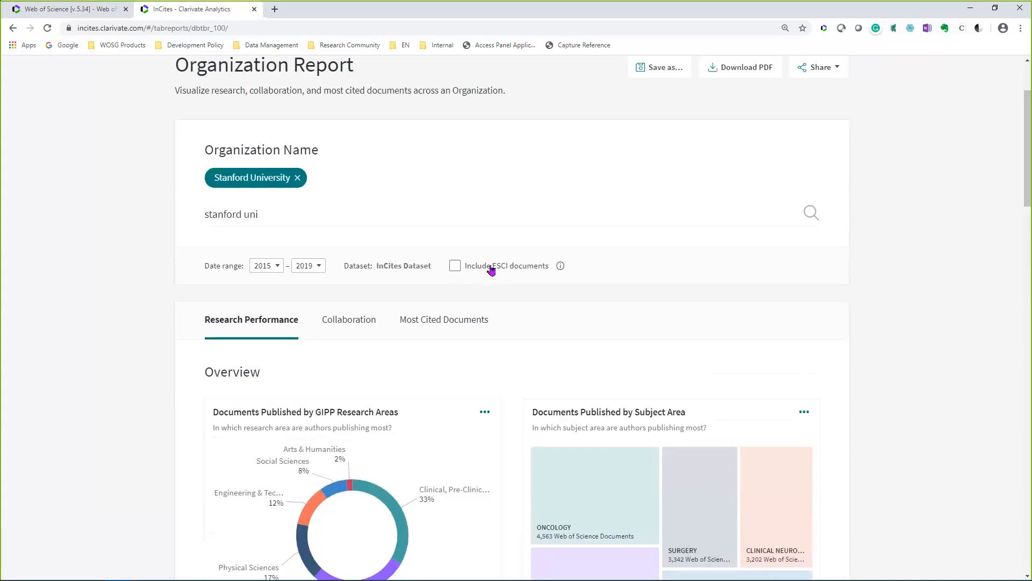
{"action": "left_click", "coordinate": [454, 267]}
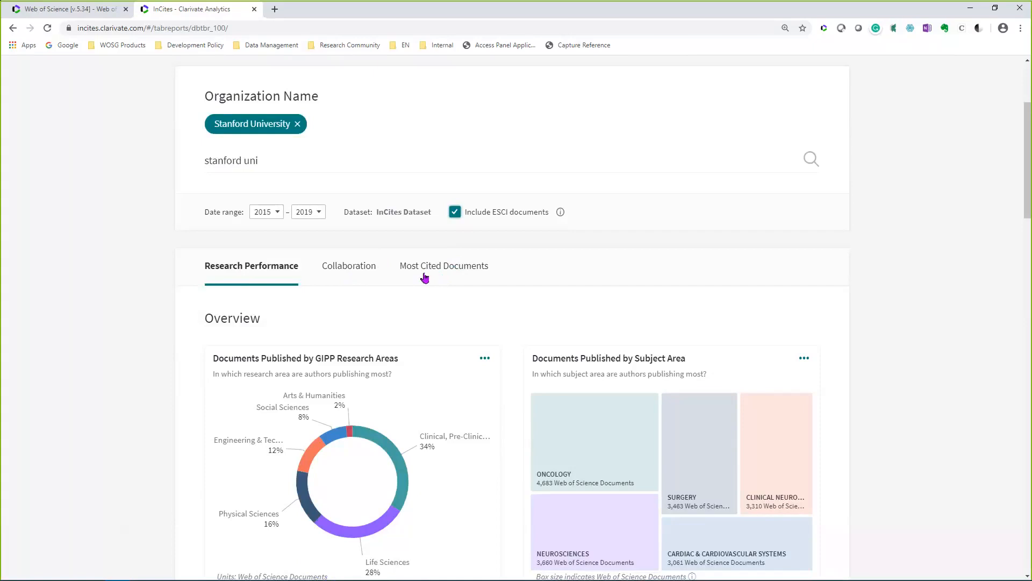
- Examine the Research Performance overview charts of documents published by GIPP research area and by subject area
{"action": "scroll", "coordinate": [425, 277], "scroll_direction": "down", "scroll_amount": 1}
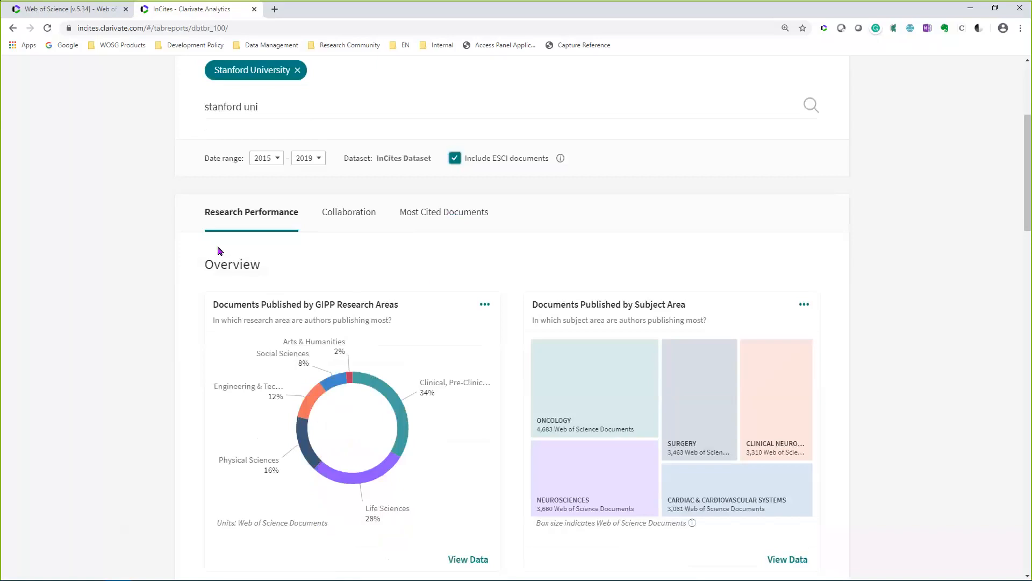
{"action": "scroll", "coordinate": [131, 289], "scroll_direction": "down", "scroll_amount": 1}
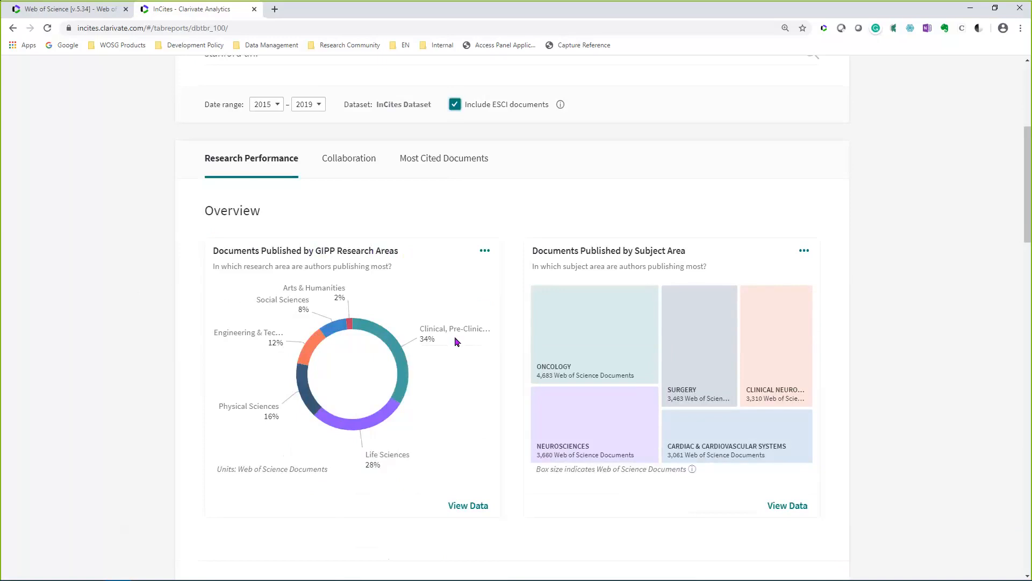
{"action": "mouse_move", "coordinate": [219, 380]}
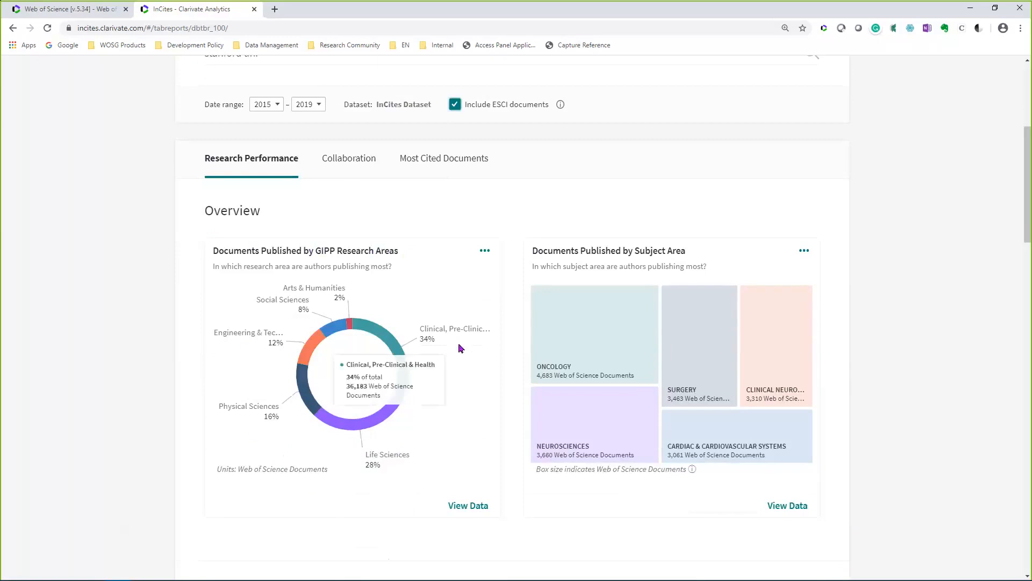
{"action": "mouse_move", "coordinate": [456, 327]}
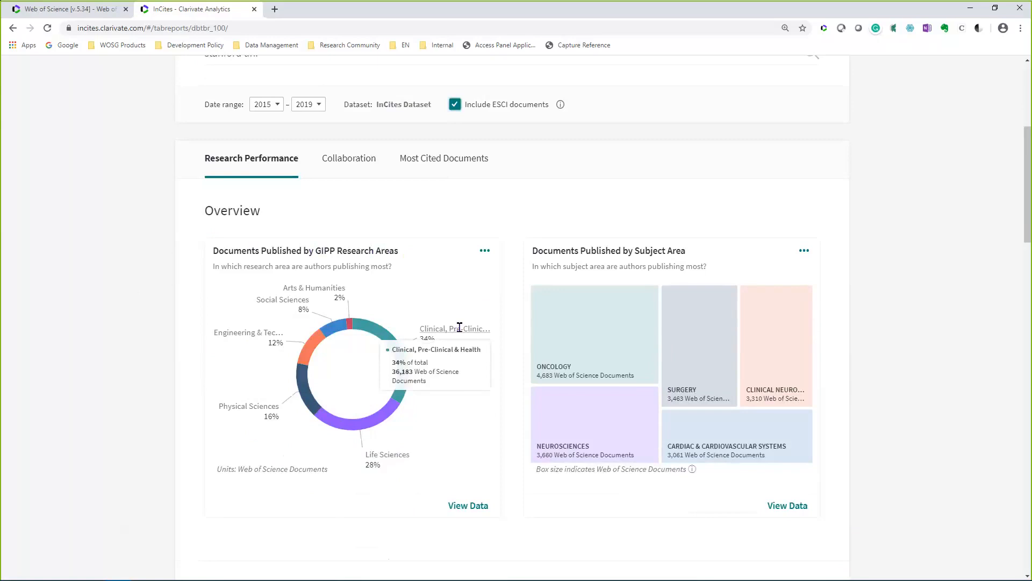
{"action": "mouse_move", "coordinate": [398, 452]}
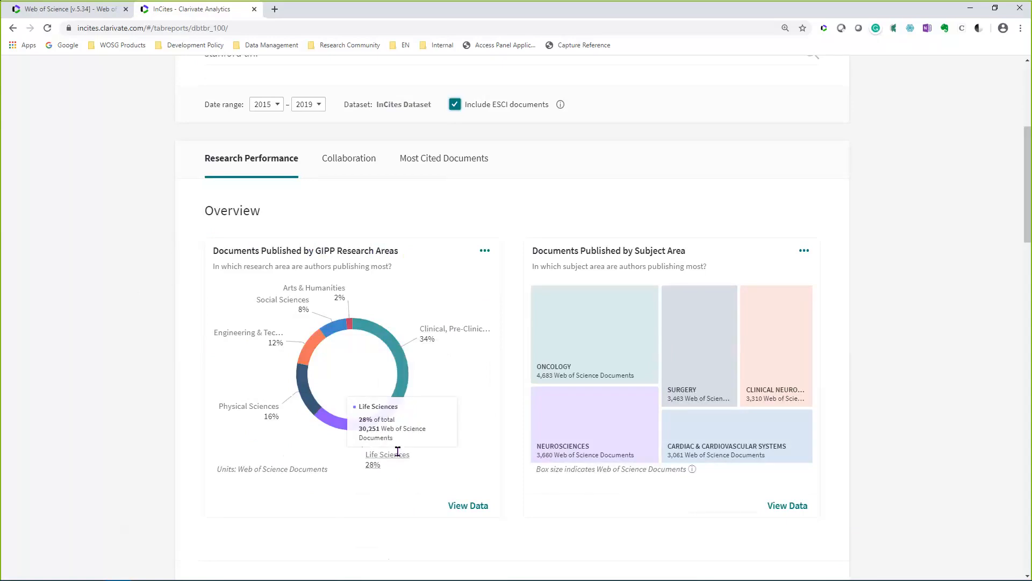
{"action": "mouse_move", "coordinate": [253, 404]}
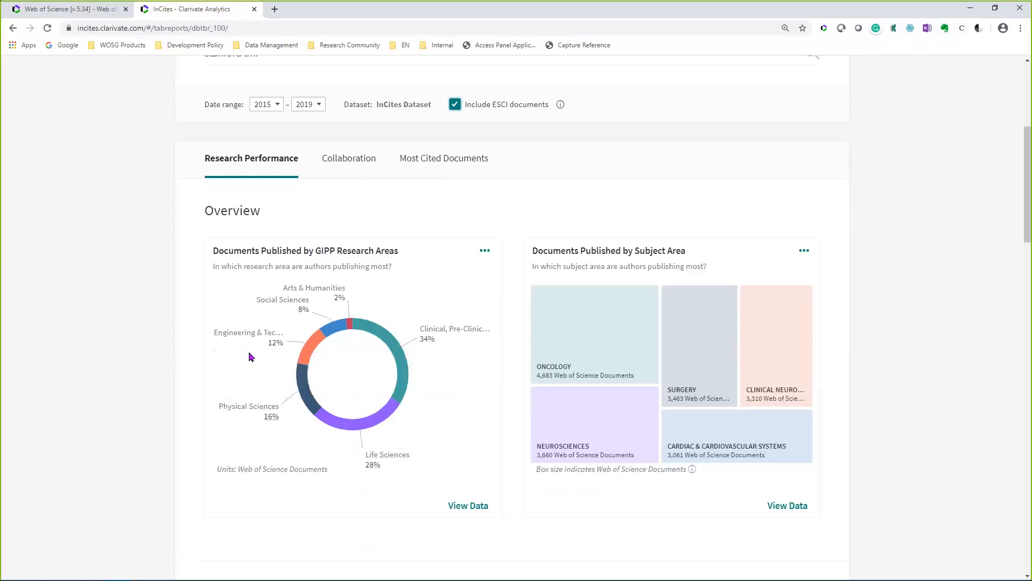
{"action": "mouse_move", "coordinate": [243, 328]}
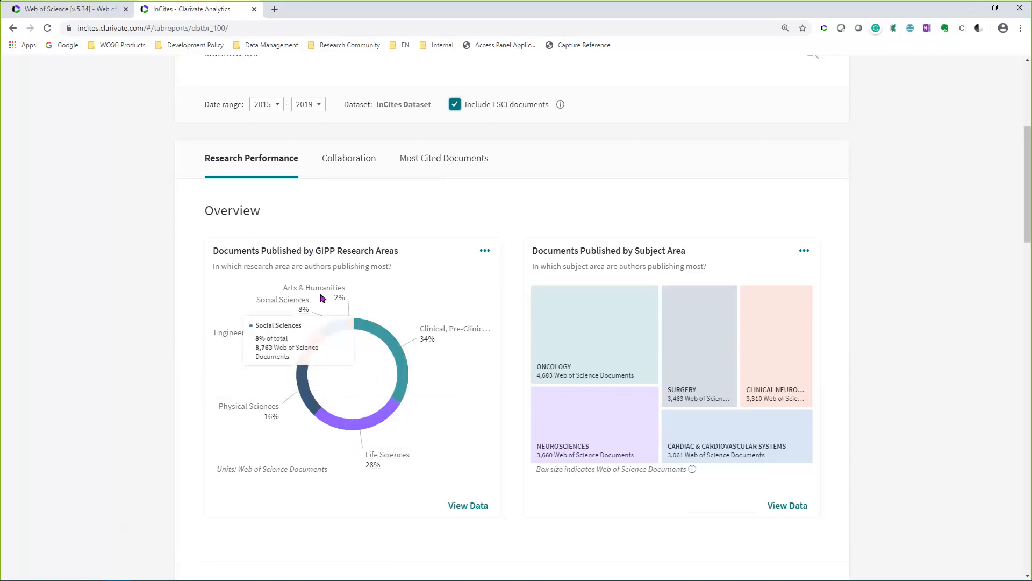
{"action": "mouse_move", "coordinate": [321, 284]}
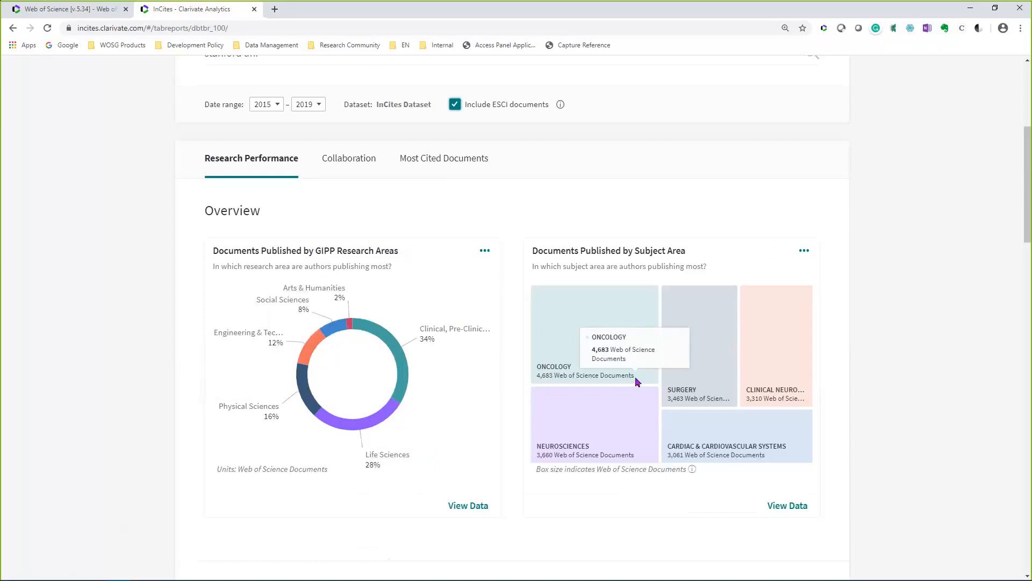
{"action": "scroll", "coordinate": [644, 449], "scroll_direction": "down", "scroll_amount": 1}
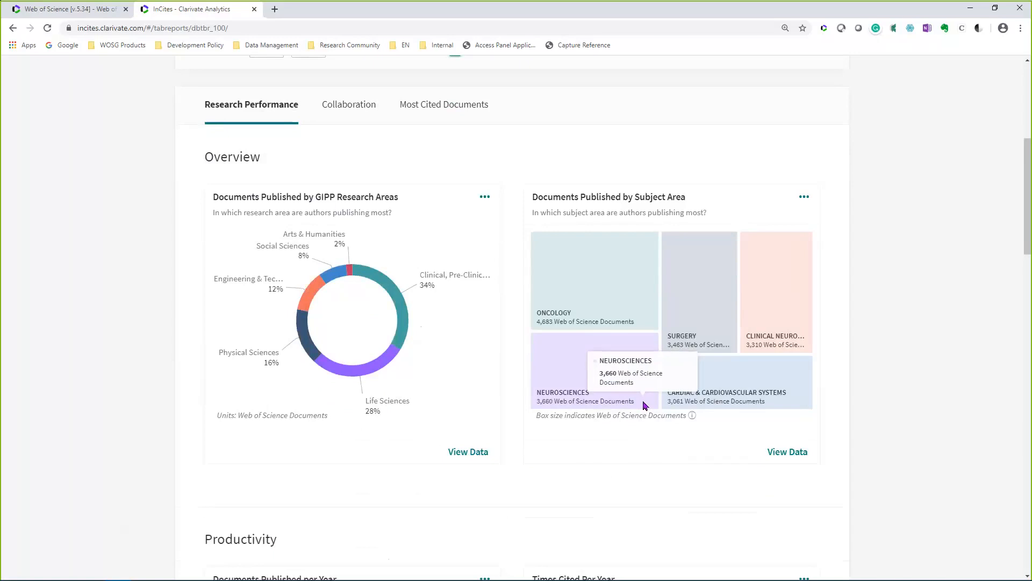
{"action": "scroll", "coordinate": [646, 404], "scroll_direction": "down", "scroll_amount": 1}
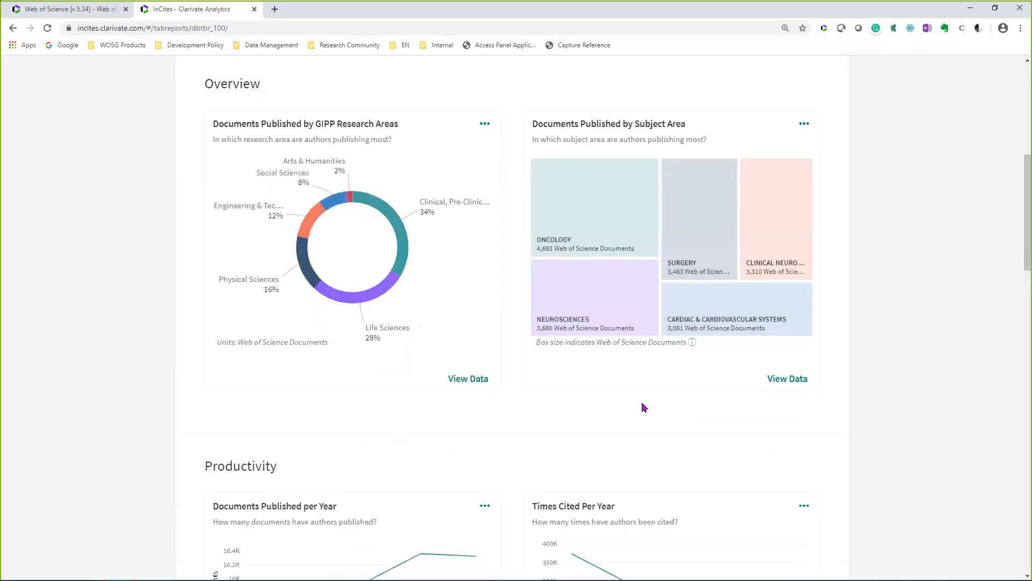
- Examine the Productivity charts for Documents Published per Year and Times Cited Per Year
{"action": "scroll", "coordinate": [644, 407], "scroll_direction": "down", "scroll_amount": 3}
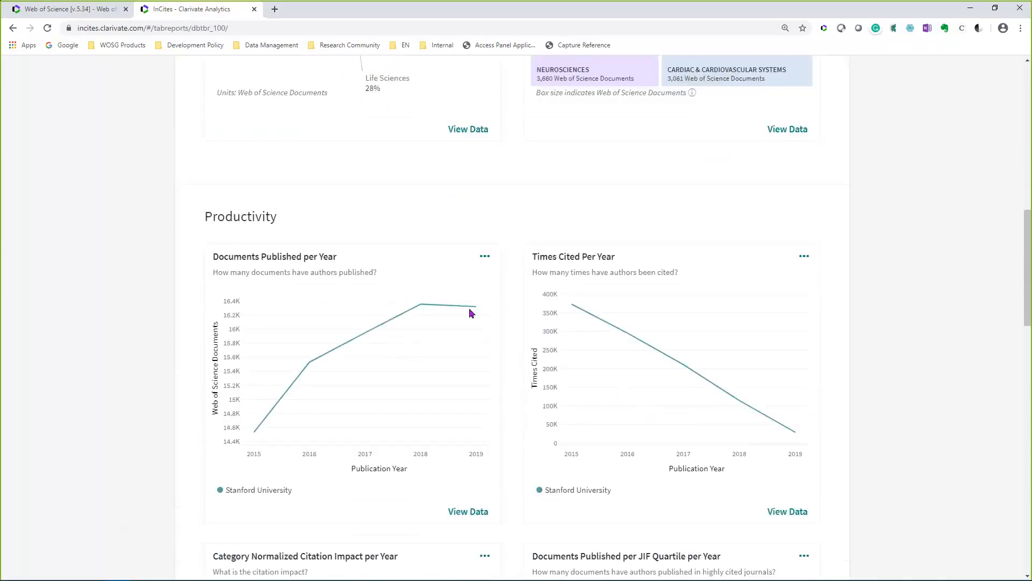
{"action": "mouse_move", "coordinate": [422, 306]}
{"action": "mouse_move", "coordinate": [796, 434]}
{"action": "scroll", "coordinate": [798, 447], "scroll_direction": "down", "scroll_amount": 4}
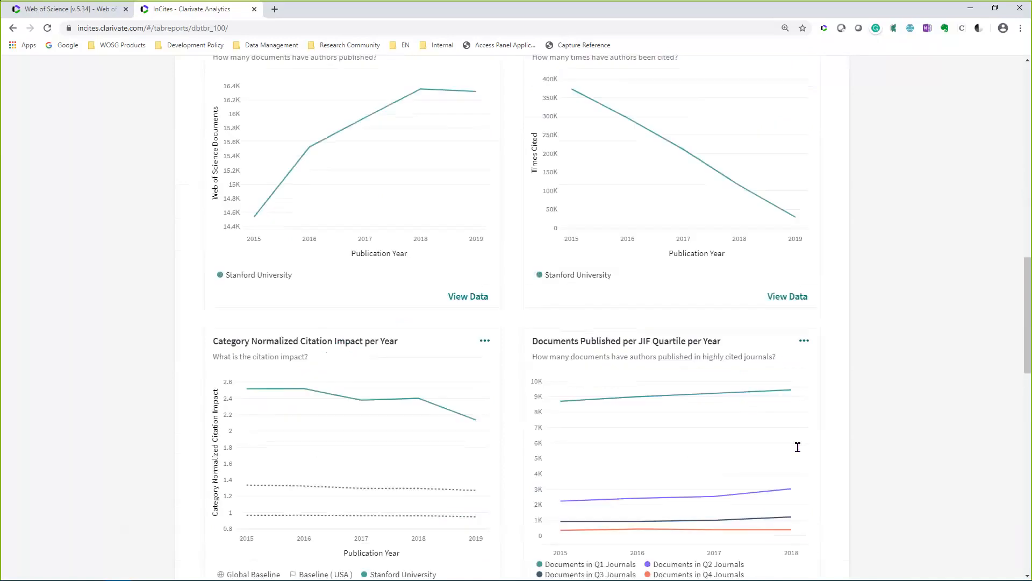
{"action": "scroll", "coordinate": [802, 451], "scroll_direction": "down", "scroll_amount": 1}
{"action": "scroll", "coordinate": [804, 456], "scroll_direction": "down", "scroll_amount": 1}
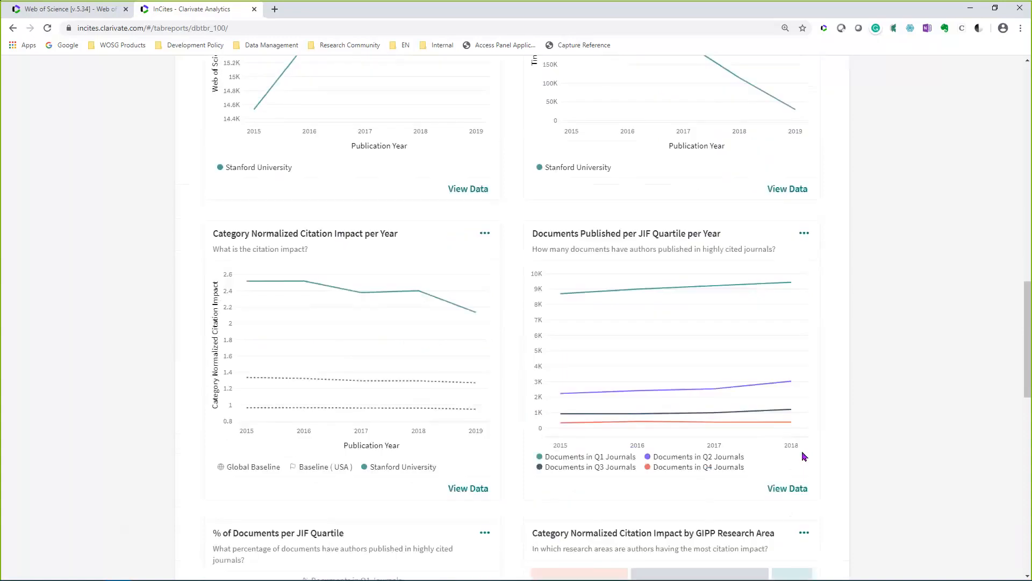
- Compare Stanford University with the global and USA baselines for 2015 and 2019 in the Category Normalized Citation Impact per Year chart
{"action": "scroll", "coordinate": [804, 456], "scroll_direction": "down", "scroll_amount": 1}
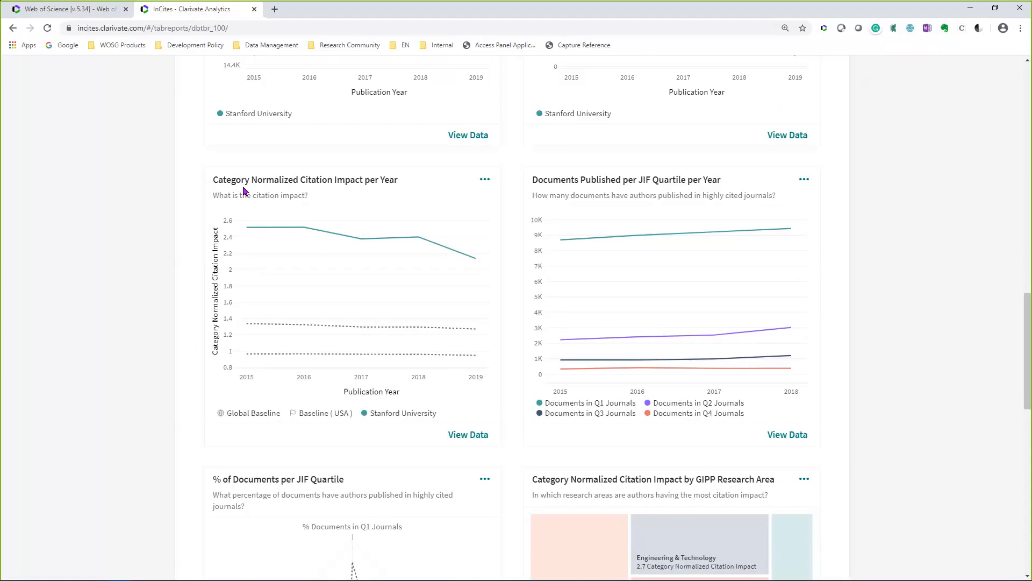
{"action": "mouse_move", "coordinate": [247, 354]}
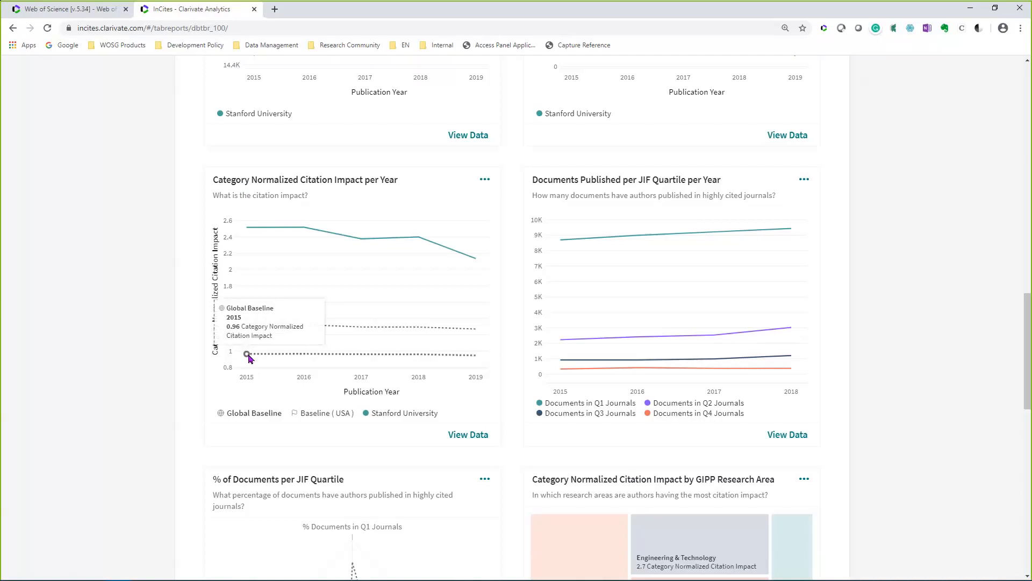
{"action": "mouse_move", "coordinate": [246, 229]}
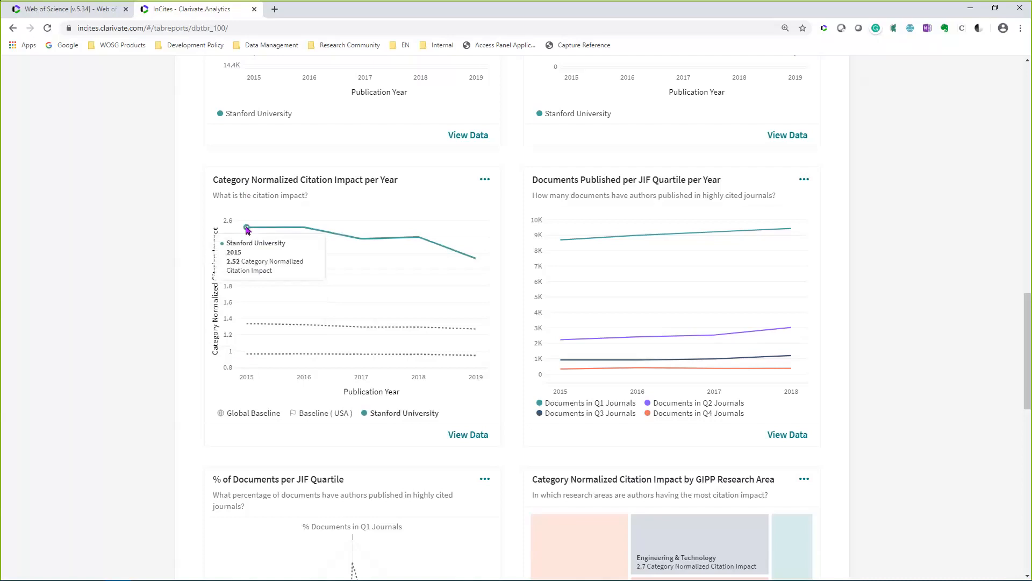
{"action": "mouse_move", "coordinate": [476, 356]}
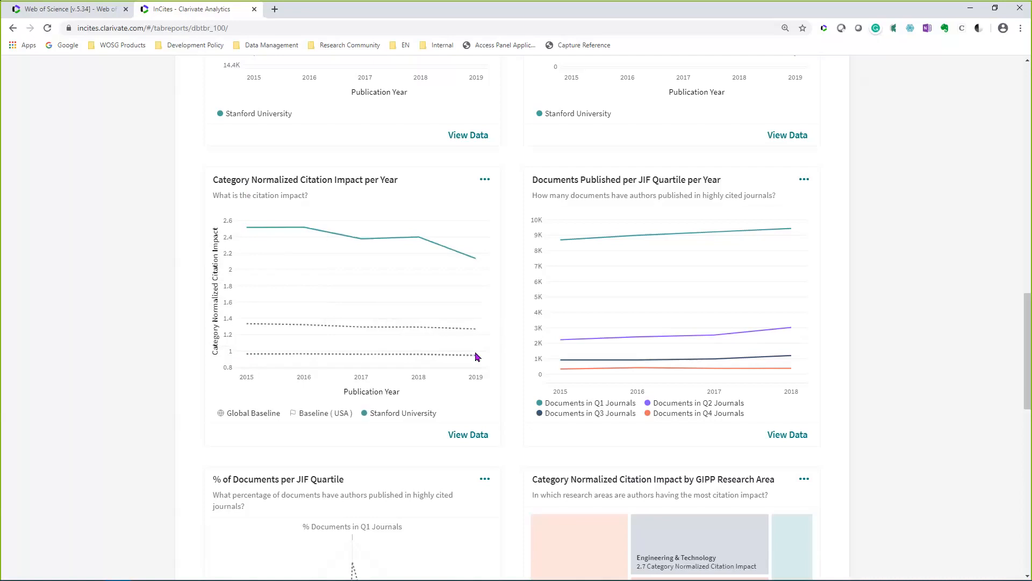
{"action": "mouse_move", "coordinate": [476, 260]}
{"action": "mouse_move", "coordinate": [478, 333]}
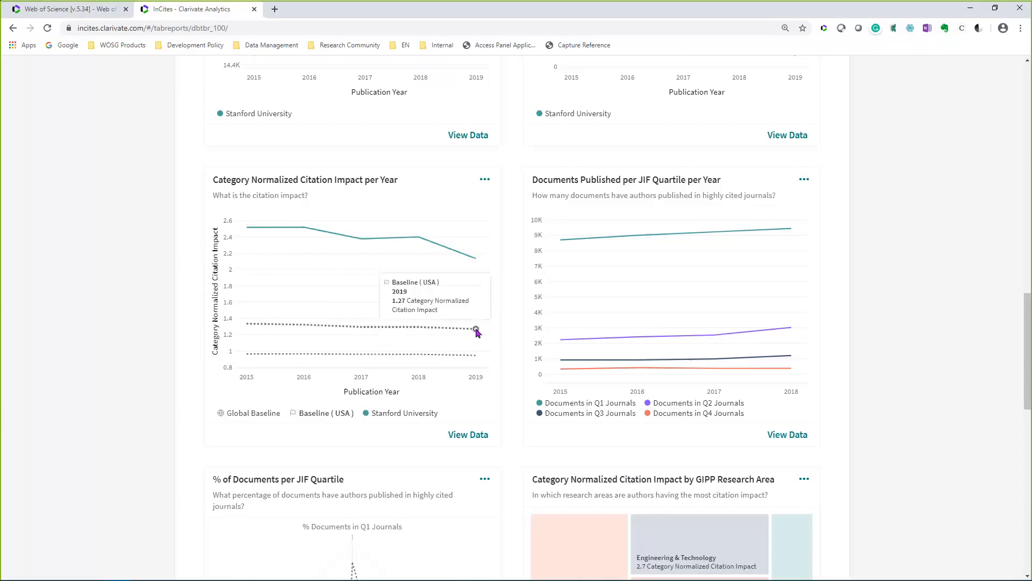
- Compare the 2018 points for Q1 and Q4 journals in the Documents Published per JIF Quartile per Year chart
{"action": "key", "text": "ctrl+plus"}
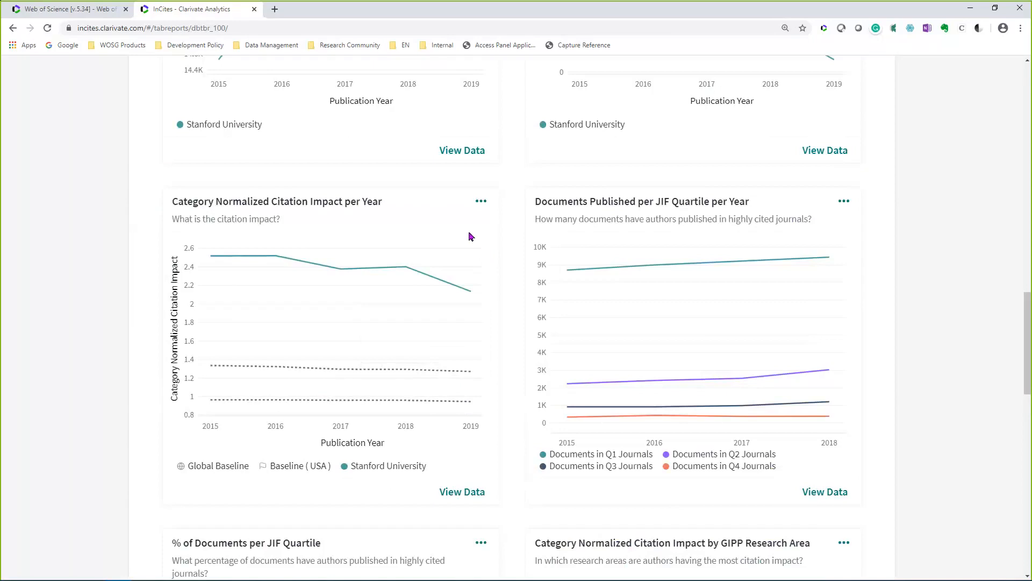
{"action": "scroll", "coordinate": [470, 237], "scroll_direction": "down", "scroll_amount": 2}
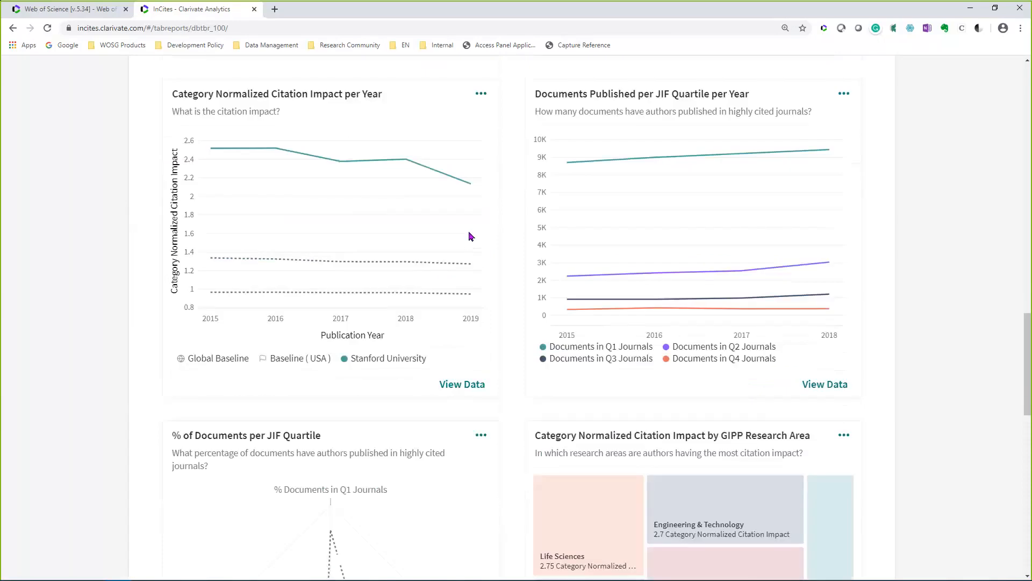
{"action": "scroll", "coordinate": [470, 236], "scroll_direction": "down", "scroll_amount": 1}
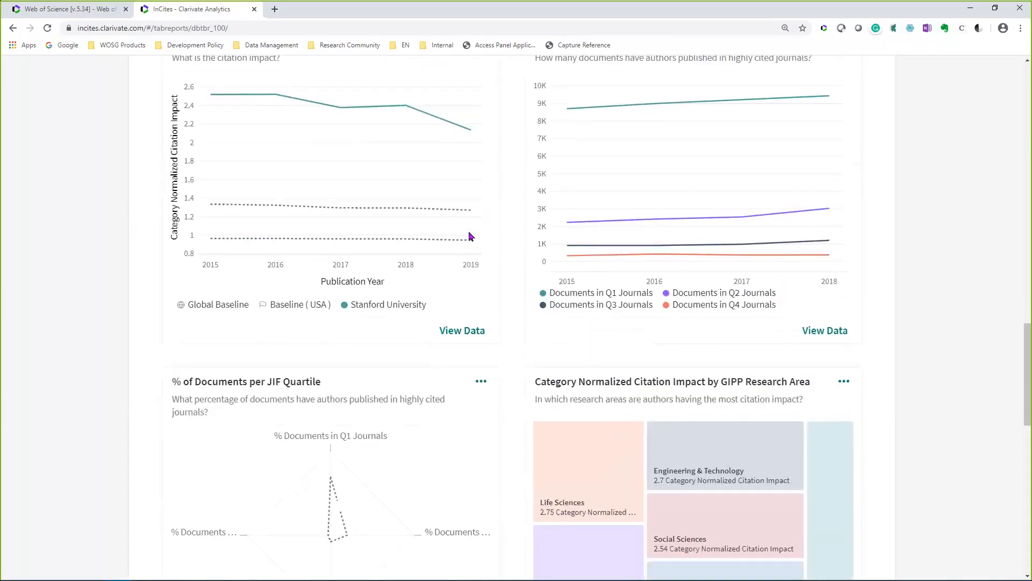
{"action": "scroll", "coordinate": [469, 233], "scroll_direction": "up", "scroll_amount": 1}
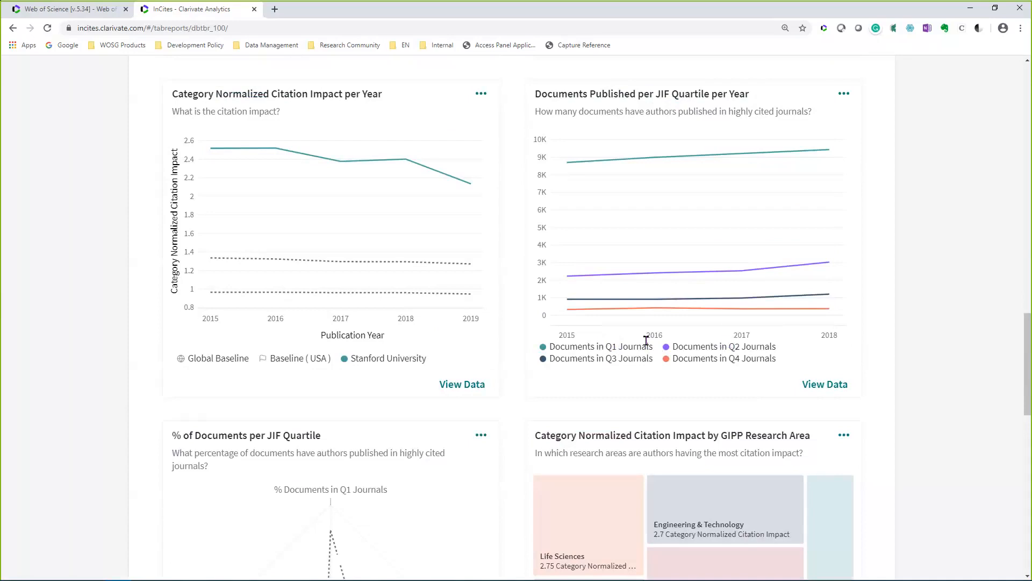
{"action": "mouse_move", "coordinate": [831, 154]}
{"action": "mouse_move", "coordinate": [831, 310]}
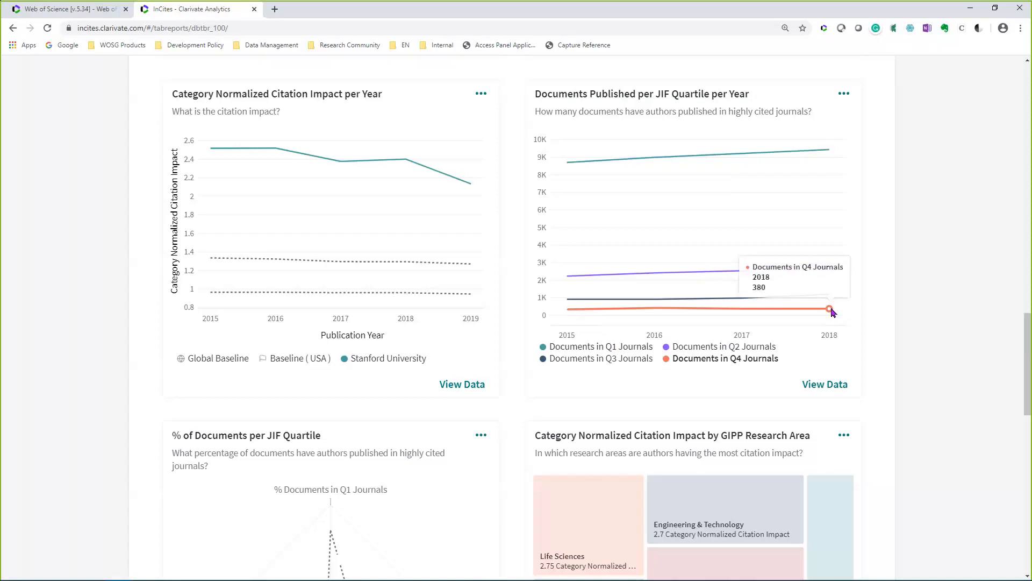
- Examine the % of Documents per JIF Quartile chart and the Life Sciences and Clinical areas in the Category Normalized Citation Impact by GIPP Research Area chart
{"action": "scroll", "coordinate": [833, 312], "scroll_direction": "down", "scroll_amount": 3}
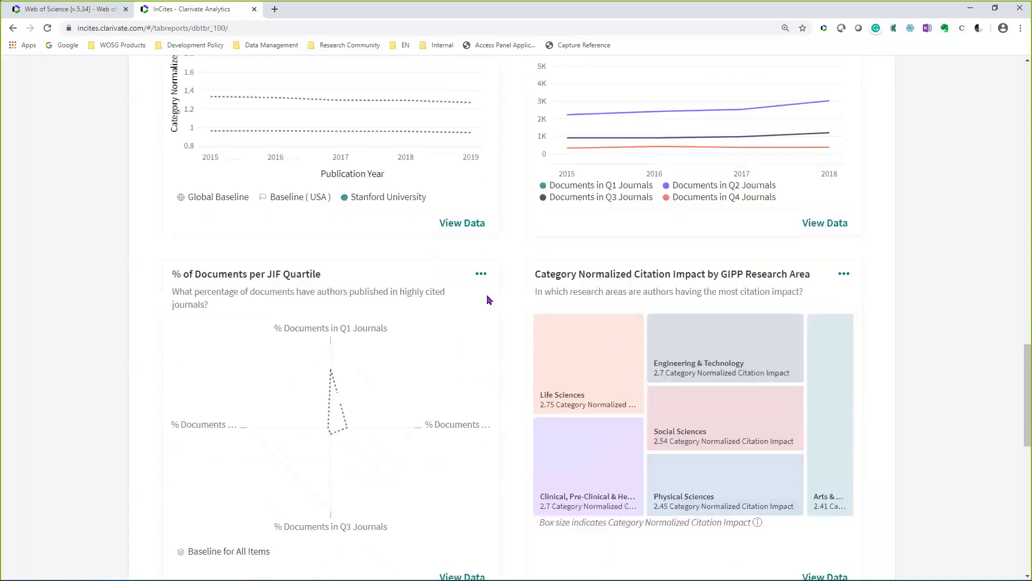
{"action": "scroll", "coordinate": [450, 418], "scroll_direction": "down", "scroll_amount": 2}
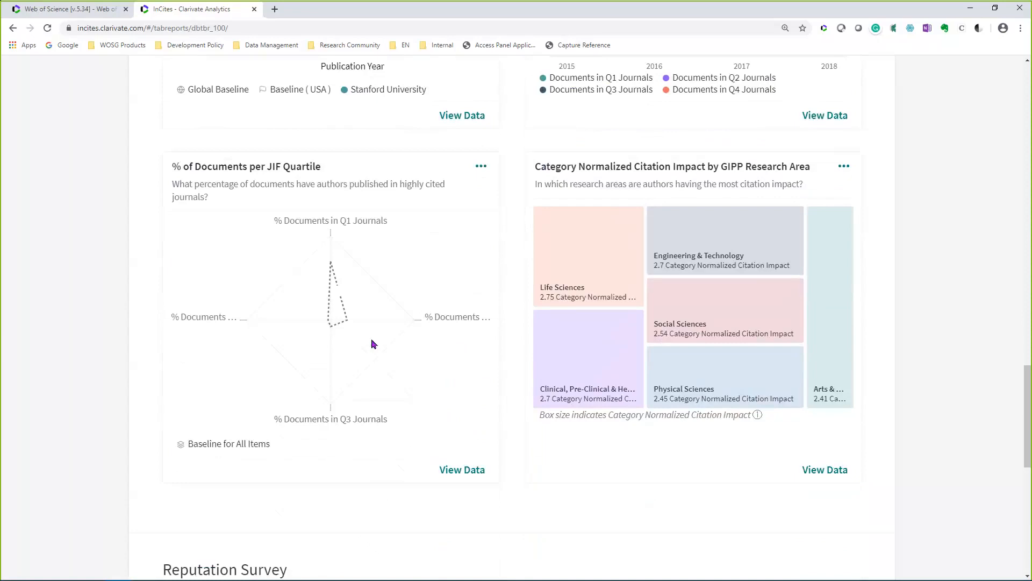
{"action": "mouse_move", "coordinate": [331, 268]}
{"action": "scroll", "coordinate": [449, 259], "scroll_direction": "up", "scroll_amount": 1}
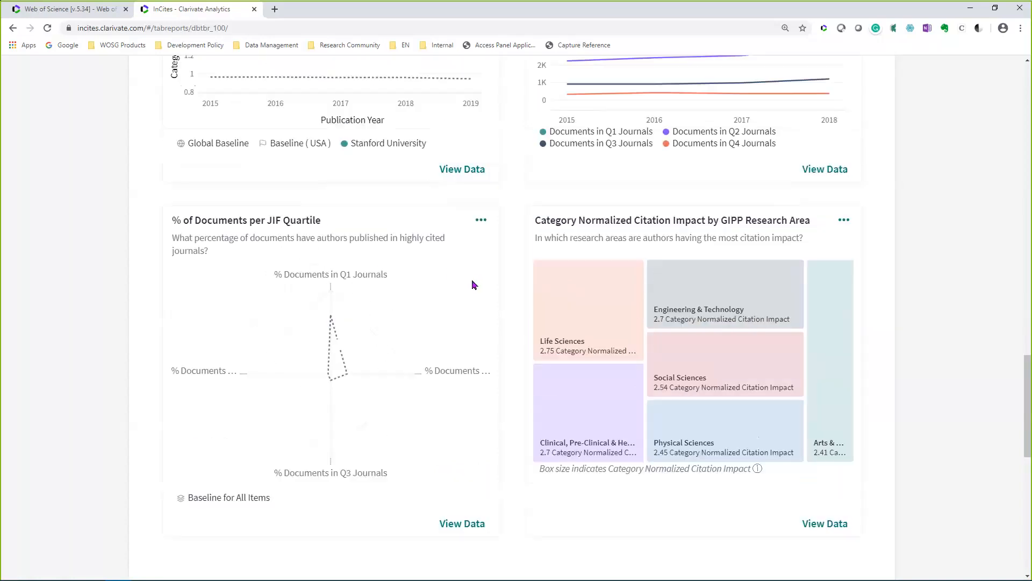
{"action": "mouse_move", "coordinate": [550, 350]}
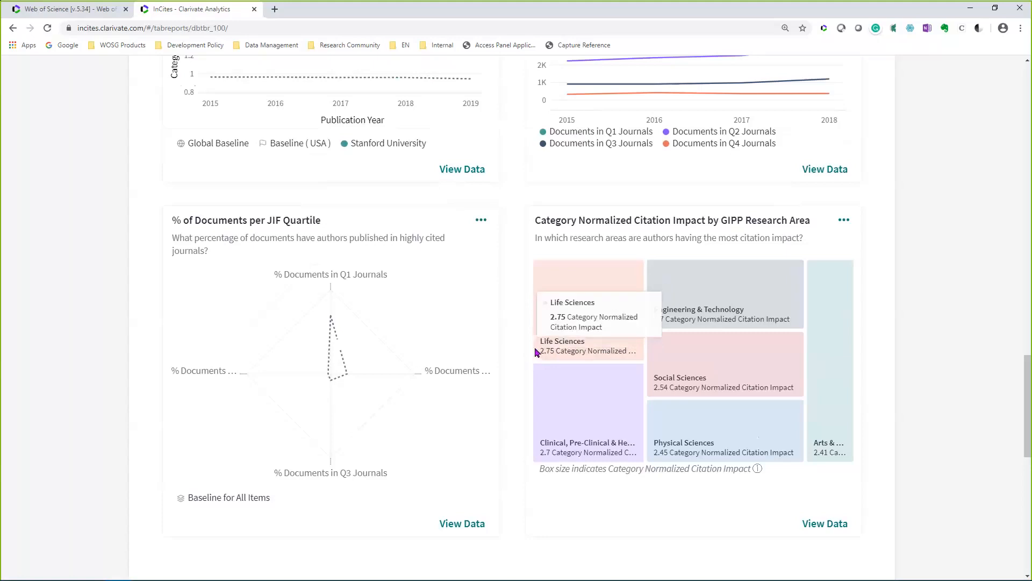
{"action": "mouse_move", "coordinate": [535, 418]}
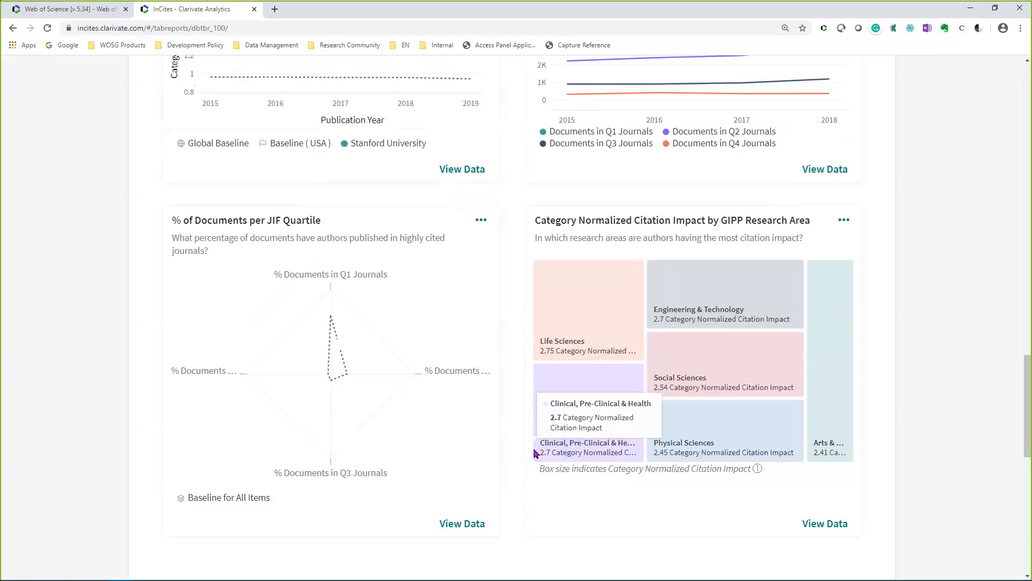
- View the Research Indicators and Teaching Indicators charts in the Reputation Survey section
{"action": "scroll", "coordinate": [535, 450], "scroll_direction": "down", "scroll_amount": 6}
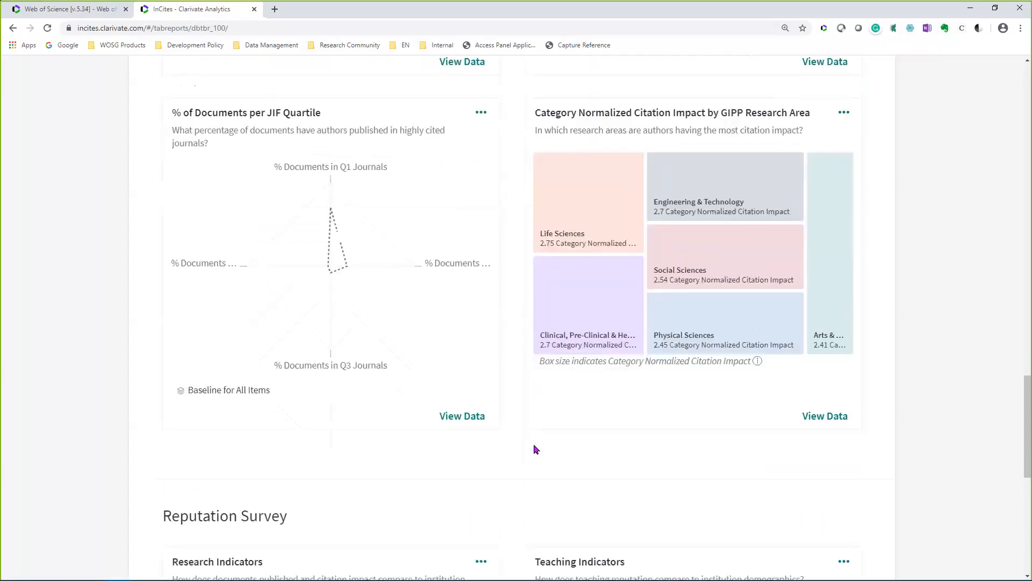
{"action": "scroll", "coordinate": [534, 447], "scroll_direction": "down", "scroll_amount": 3}
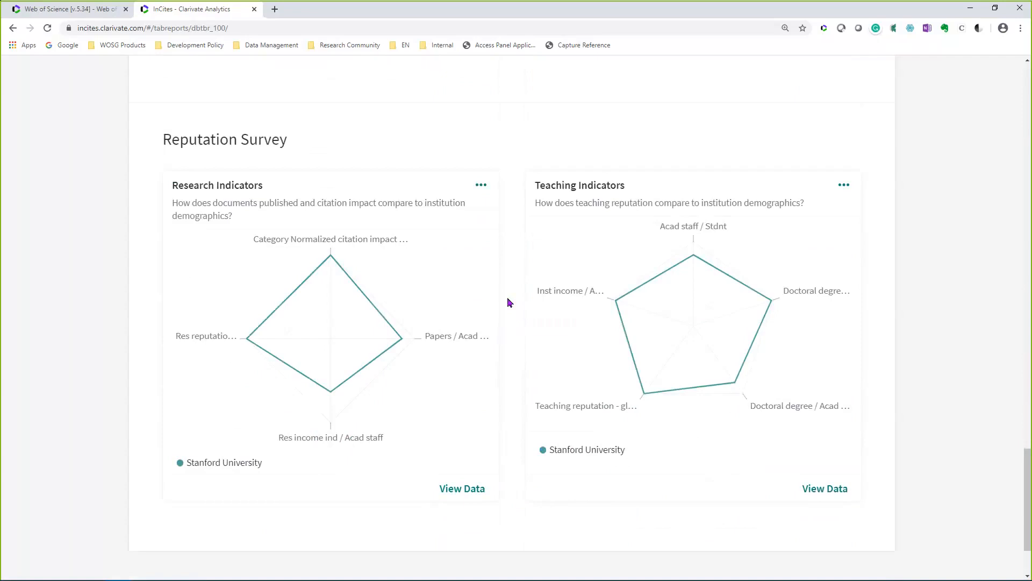
{"action": "scroll", "coordinate": [508, 302], "scroll_direction": "up", "scroll_amount": 2}
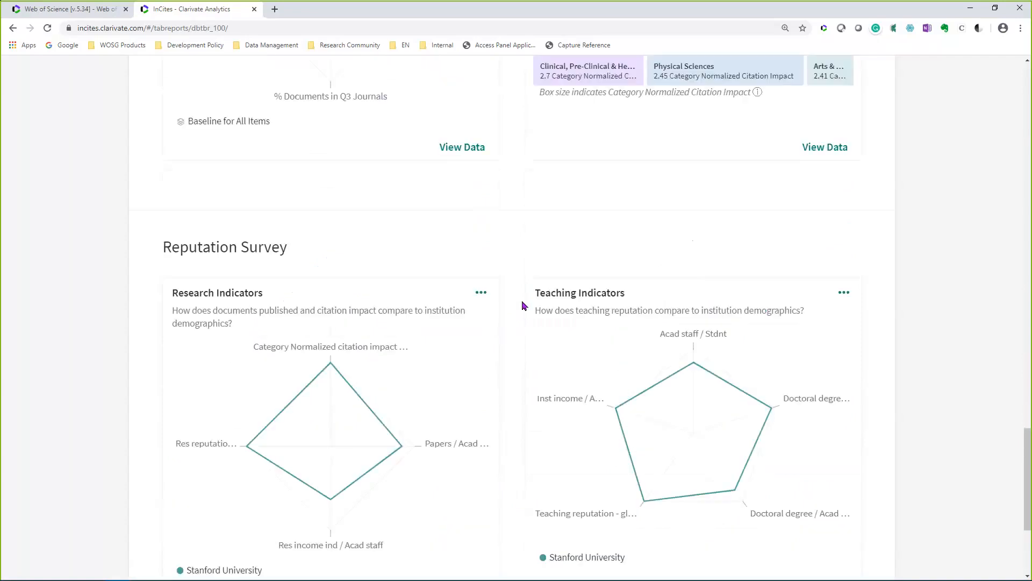
- Switch the report to Collaboration and examine the USA and other countries on the Collaborations by Country/Region map
{"action": "scroll", "coordinate": [522, 302], "scroll_direction": "up", "scroll_amount": 20}
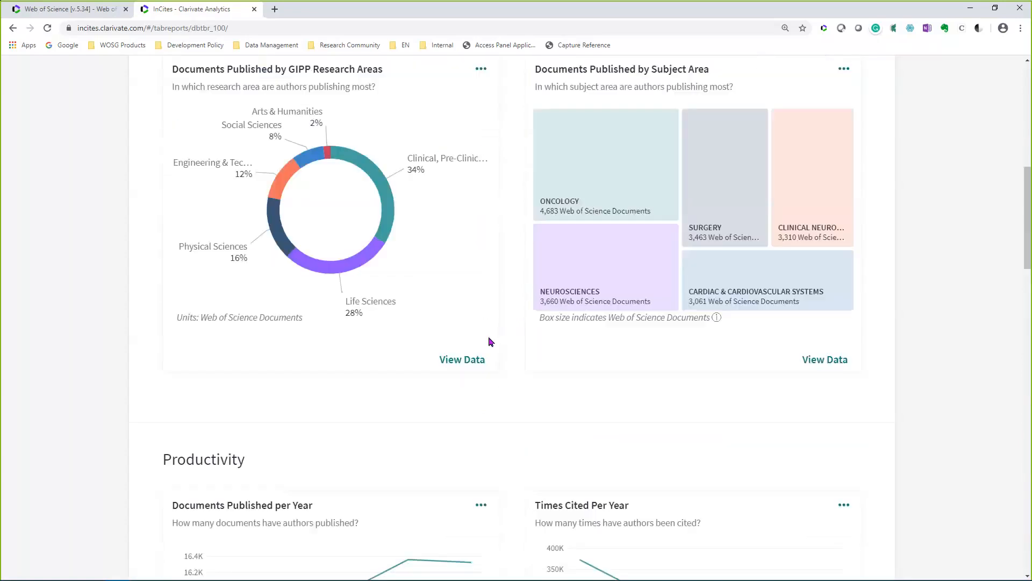
{"action": "scroll", "coordinate": [488, 340], "scroll_direction": "up", "scroll_amount": 3}
{"action": "scroll", "coordinate": [489, 340], "scroll_direction": "down", "scroll_amount": 1}
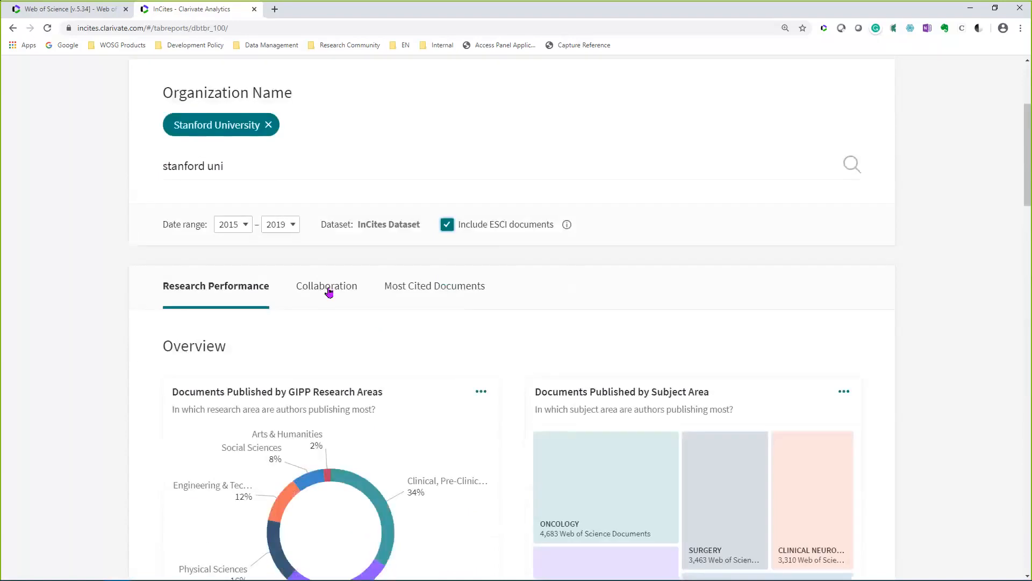
{"action": "left_click", "coordinate": [329, 290]}
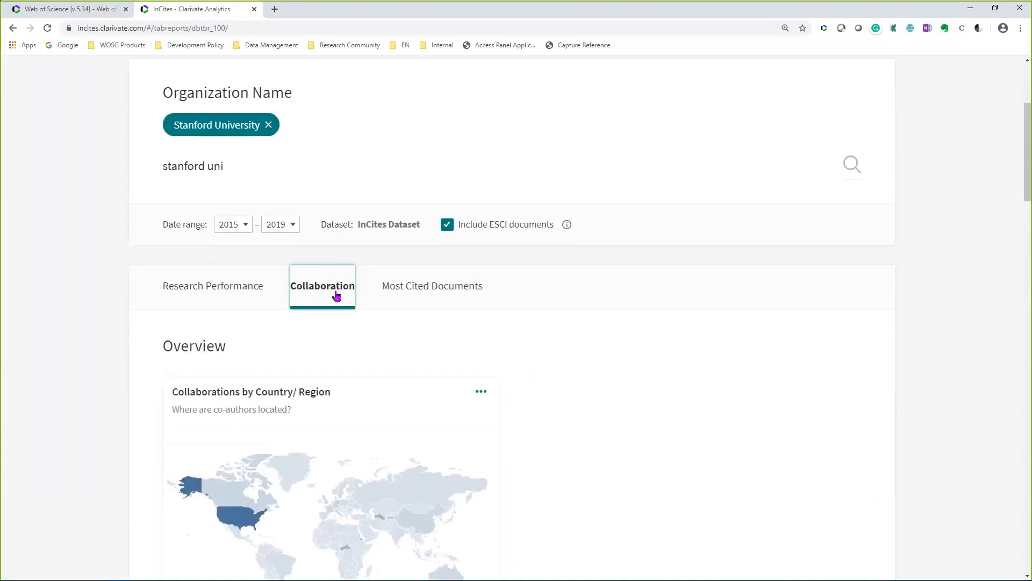
{"action": "scroll", "coordinate": [338, 285], "scroll_direction": "down", "scroll_amount": 2}
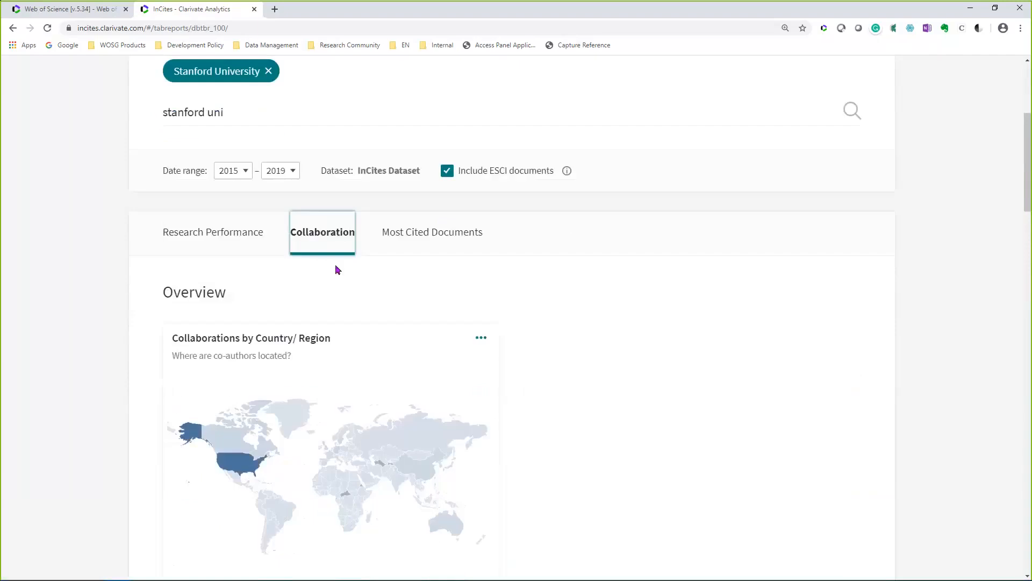
{"action": "scroll", "coordinate": [340, 236], "scroll_direction": "down", "scroll_amount": 1}
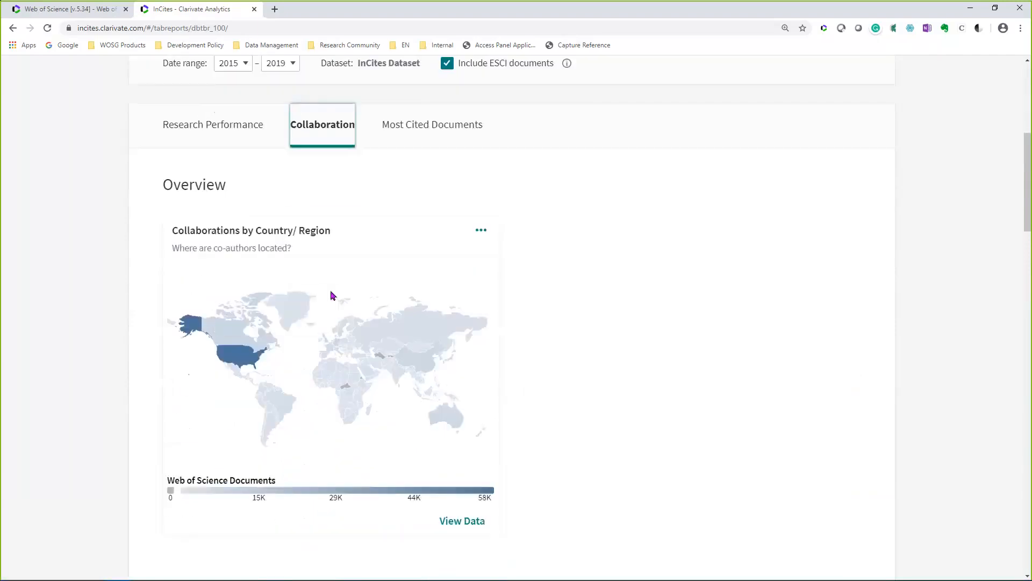
{"action": "mouse_move", "coordinate": [247, 361]}
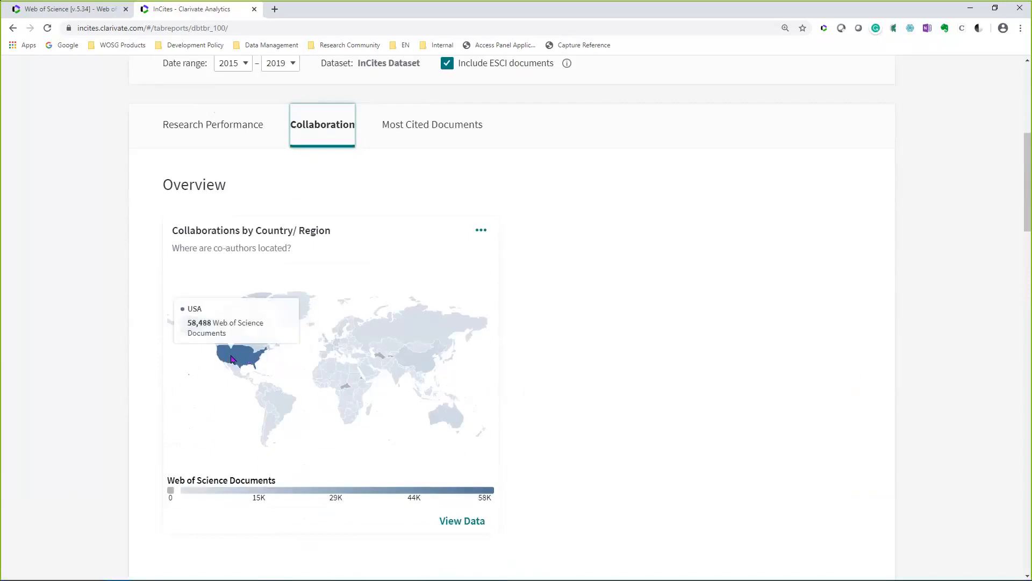
{"action": "mouse_move", "coordinate": [412, 359]}
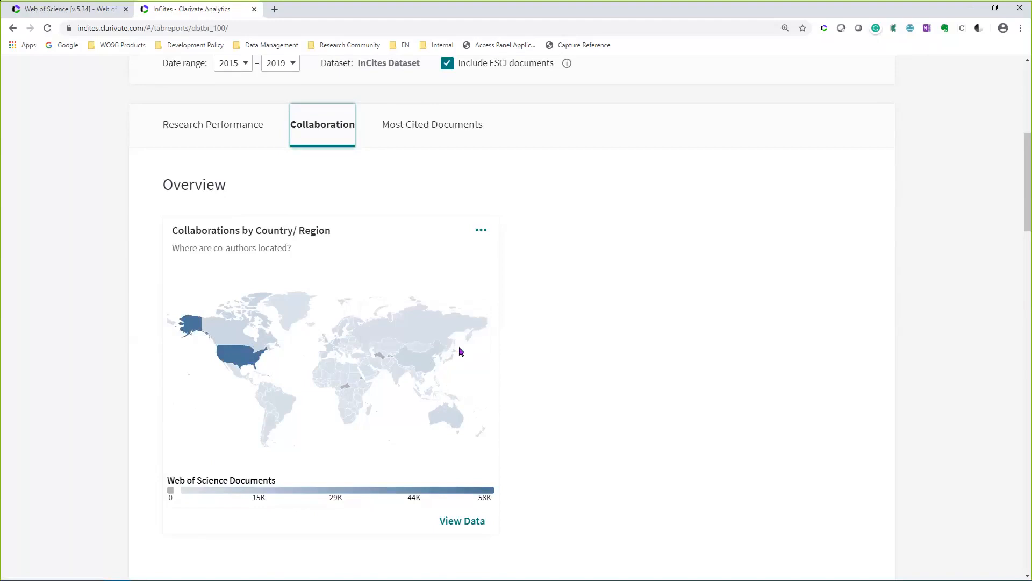
- Compare Stanford University with the USA and global baselines for 2019 in the % International Collaborations per Year chart
{"action": "scroll", "coordinate": [629, 307], "scroll_direction": "down", "scroll_amount": 9}
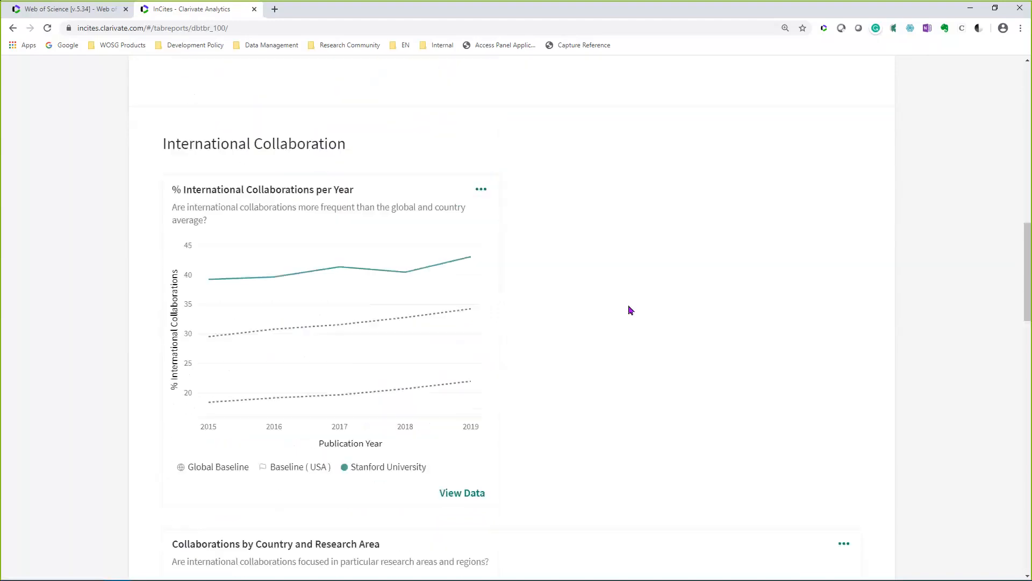
{"action": "scroll", "coordinate": [631, 310], "scroll_direction": "down", "scroll_amount": 1}
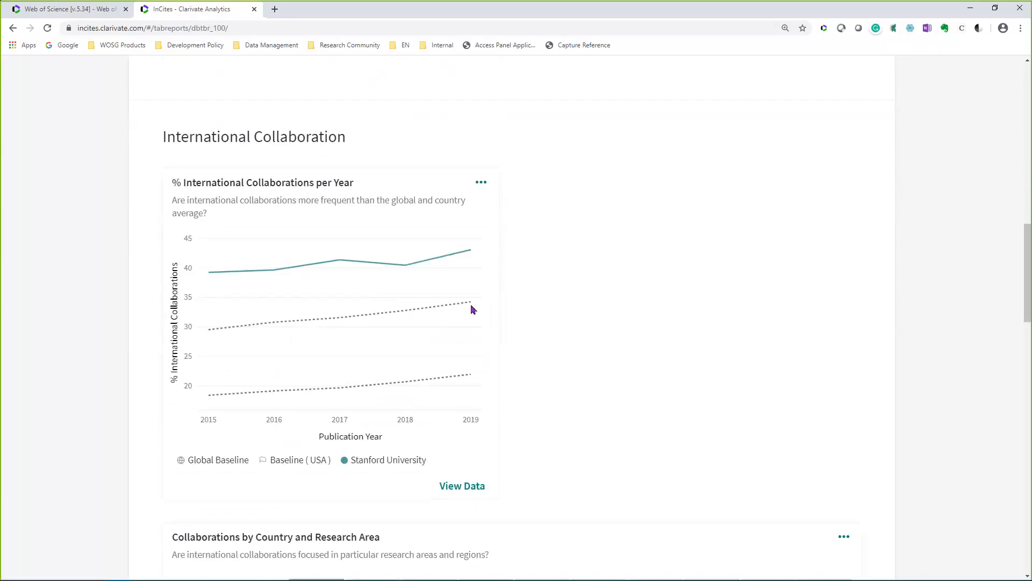
{"action": "mouse_move", "coordinate": [471, 304]}
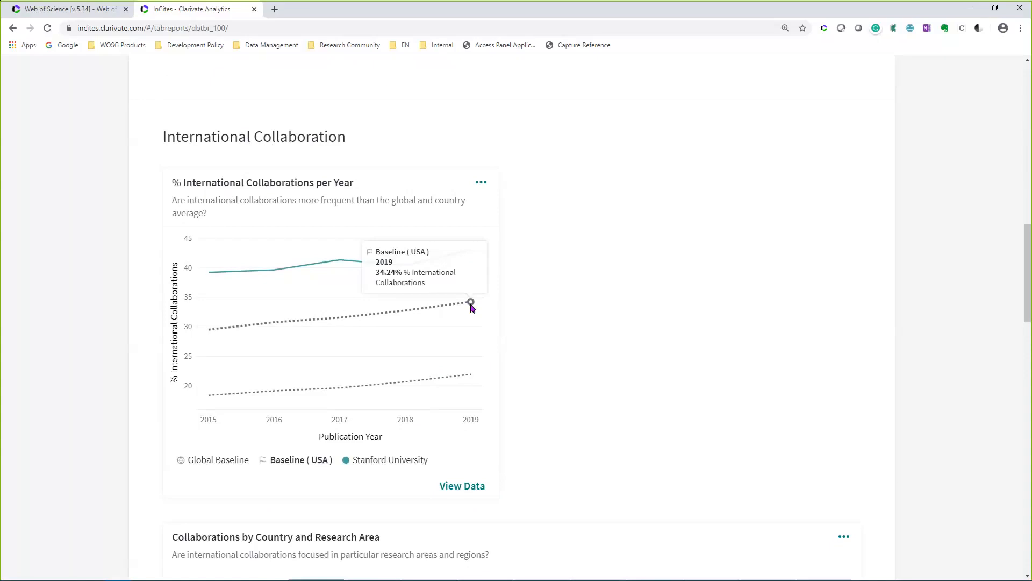
{"action": "mouse_move", "coordinate": [472, 251]}
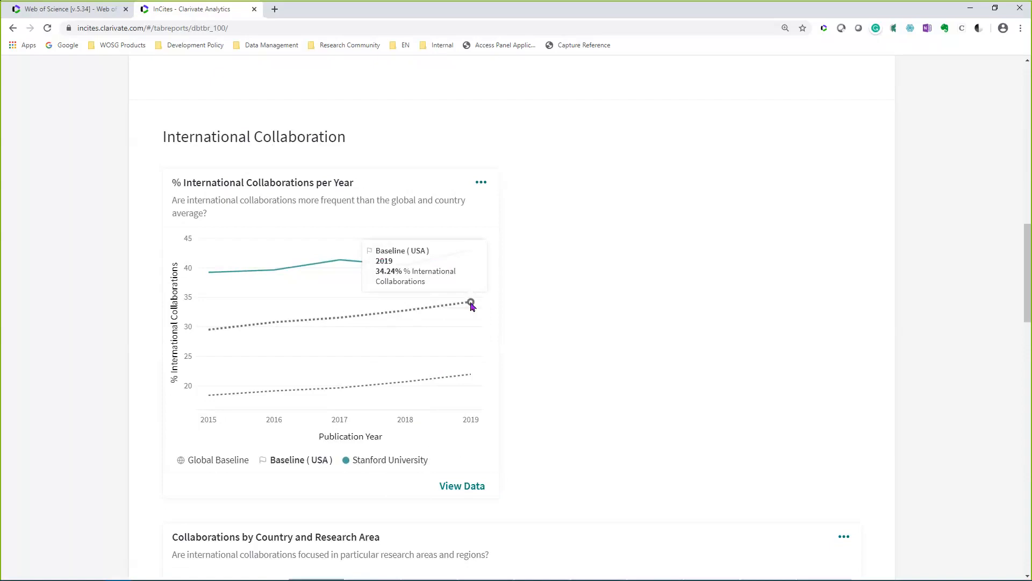
{"action": "mouse_move", "coordinate": [472, 377]}
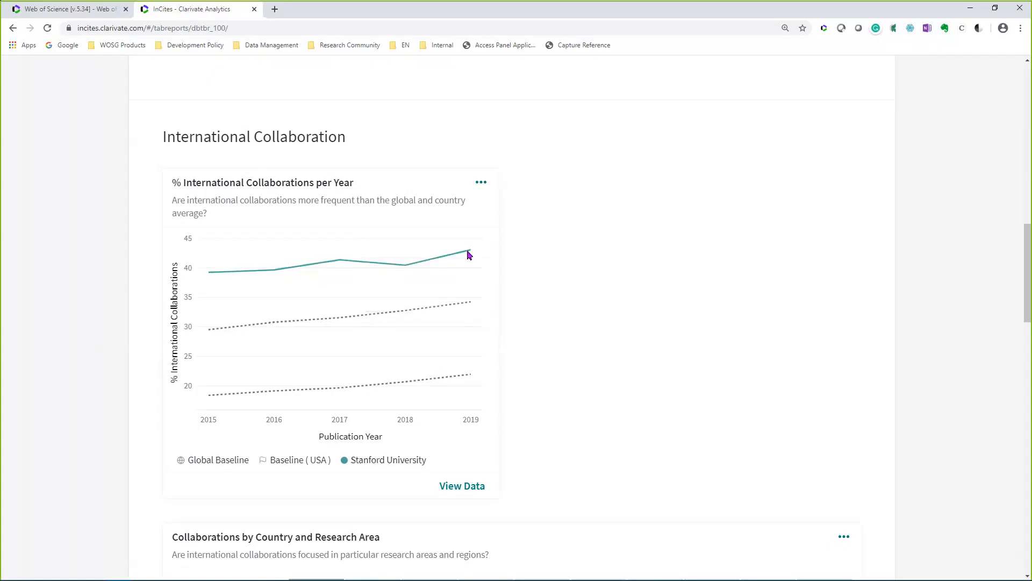
- Examine the Collaborations by Country and Research Area heat map, including the Physics, Particles & Fields row for Japan
{"action": "scroll", "coordinate": [468, 253], "scroll_direction": "down", "scroll_amount": 4}
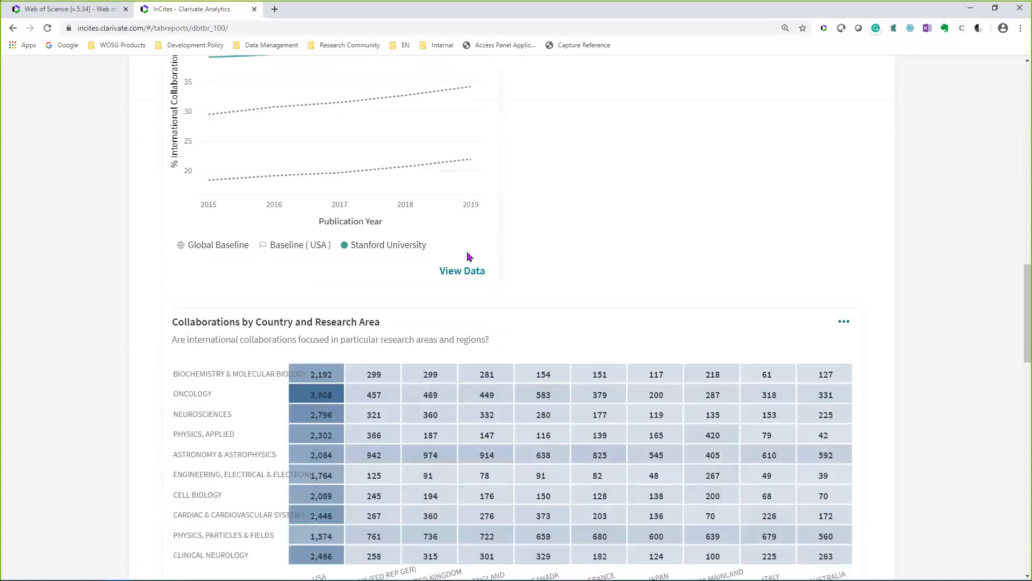
{"action": "scroll", "coordinate": [468, 254], "scroll_direction": "down", "scroll_amount": 2}
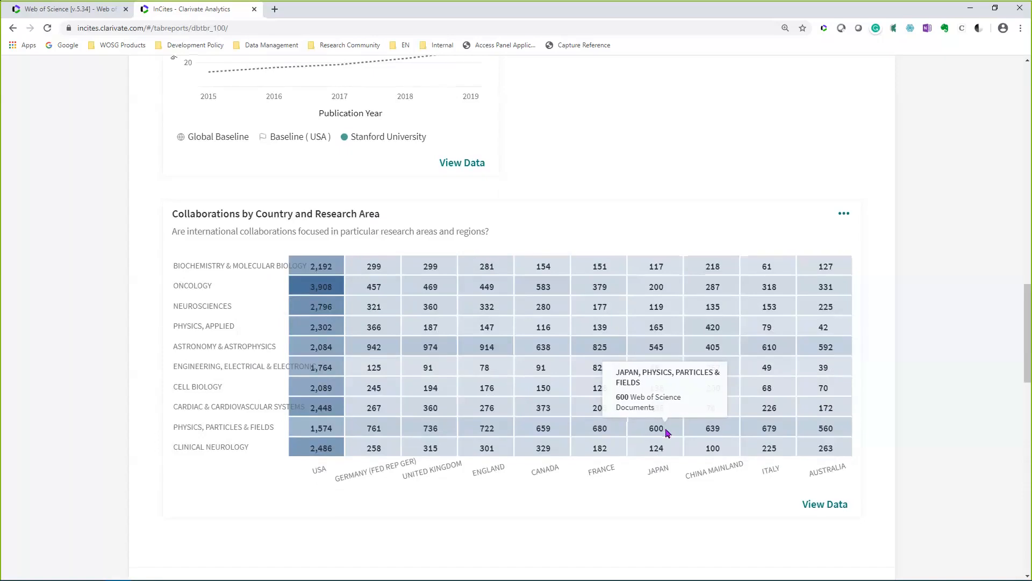
{"action": "scroll", "coordinate": [665, 429], "scroll_direction": "down", "scroll_amount": 1}
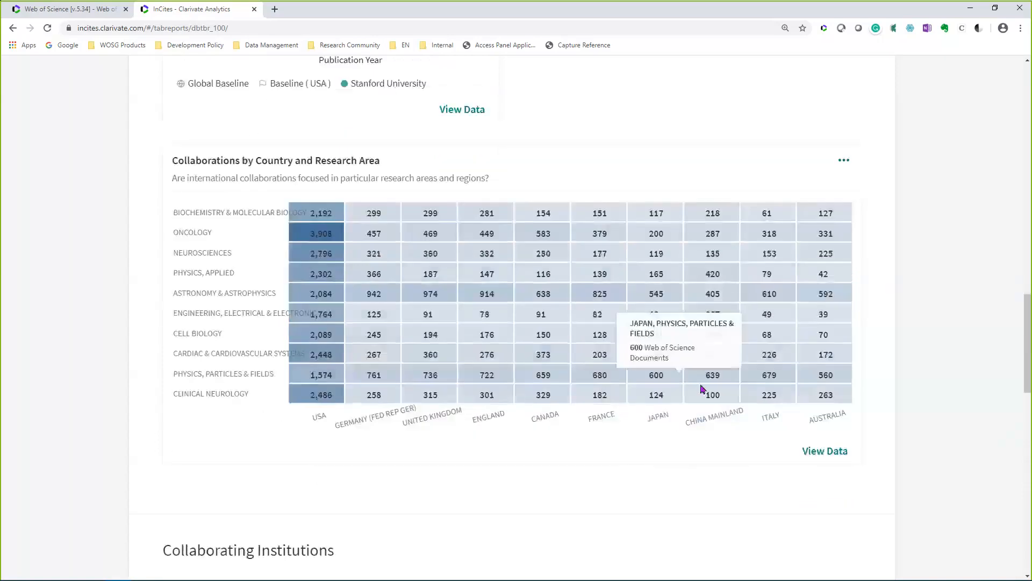
- Open the full data table for Collaborations by Country and Research Area and go to its second page of subject areas
{"action": "left_click", "coordinate": [841, 455]}
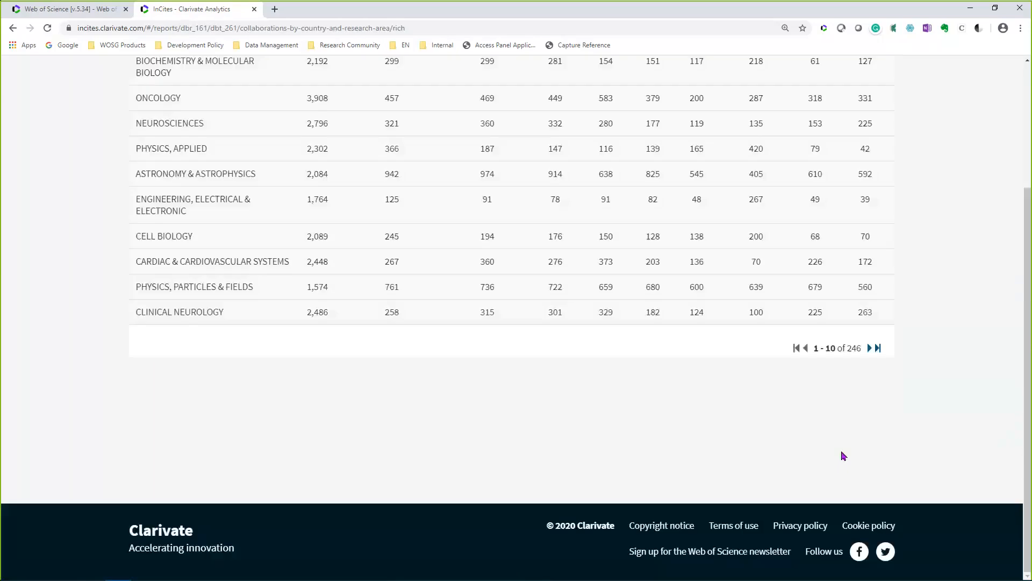
{"action": "scroll", "coordinate": [842, 455], "scroll_direction": "up", "scroll_amount": 2}
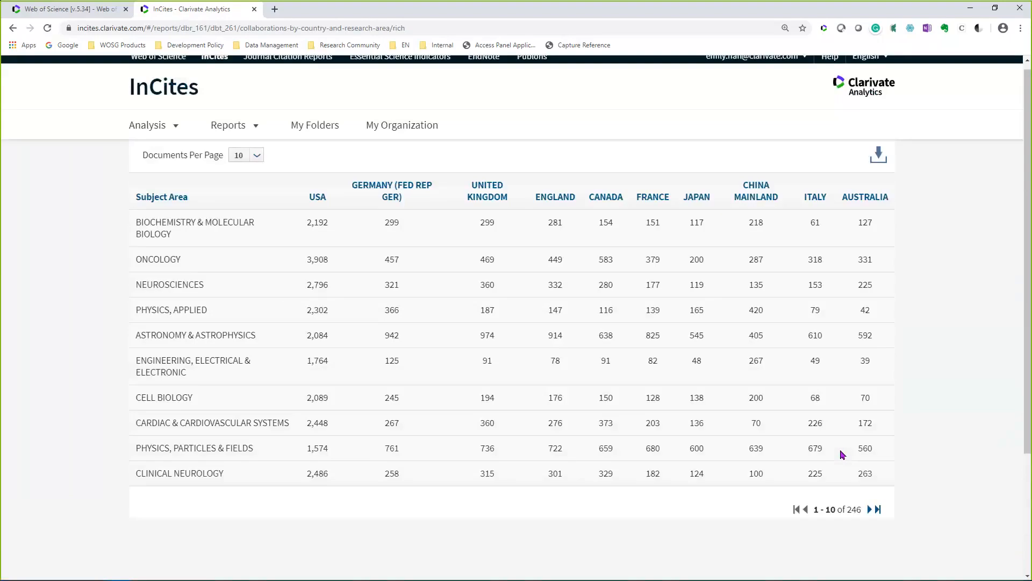
{"action": "scroll", "coordinate": [842, 455], "scroll_direction": "down", "scroll_amount": 1}
{"action": "scroll", "coordinate": [842, 455], "scroll_direction": "up", "scroll_amount": 1}
{"action": "left_click", "coordinate": [868, 510]}
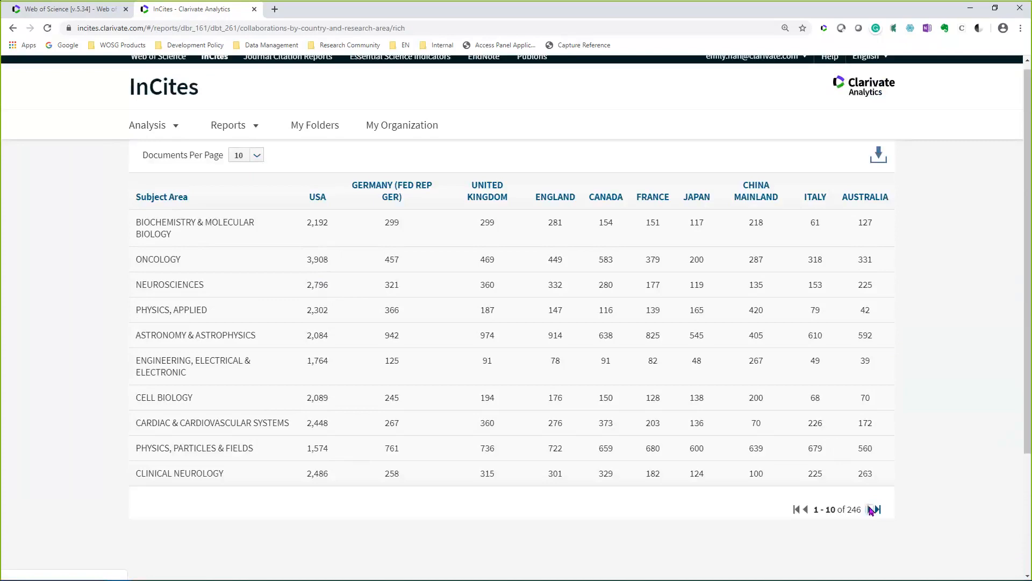
{"action": "left_click", "coordinate": [872, 511]}
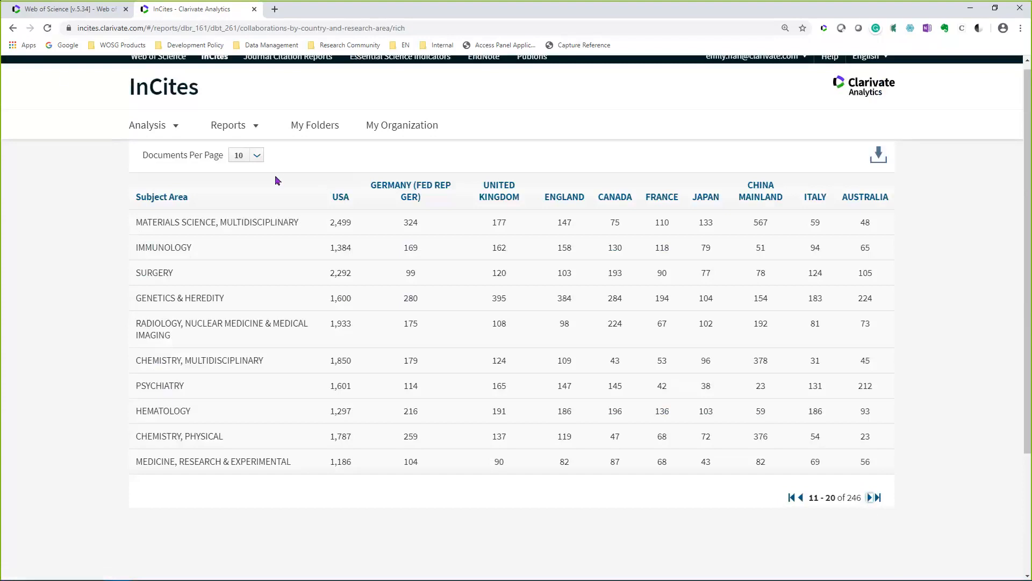
- Return to the Stanford University report and look through its Research Performance overview charts
{"action": "left_click", "coordinate": [12, 28]}
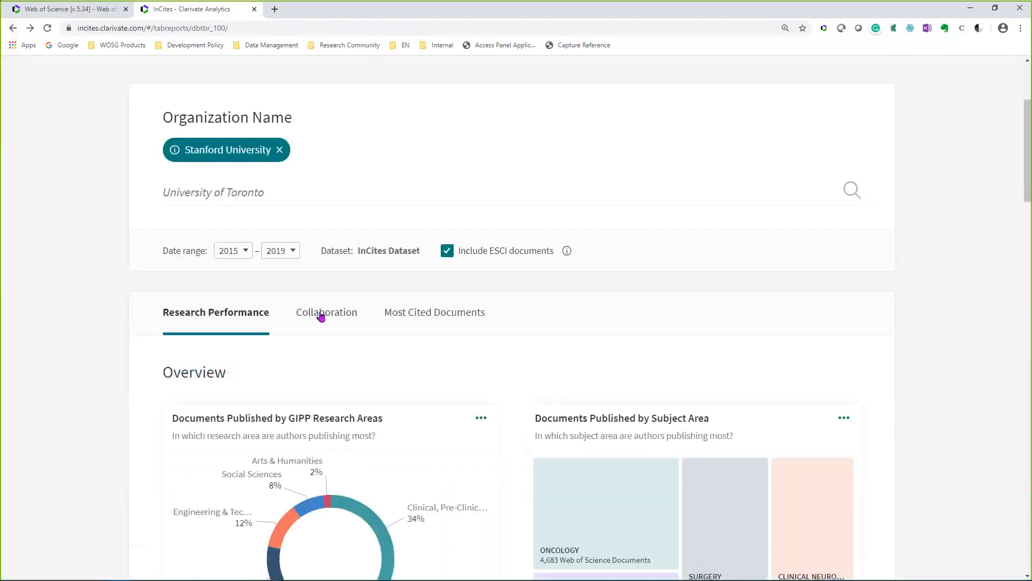
{"action": "scroll", "coordinate": [333, 310], "scroll_direction": "down", "scroll_amount": 4}
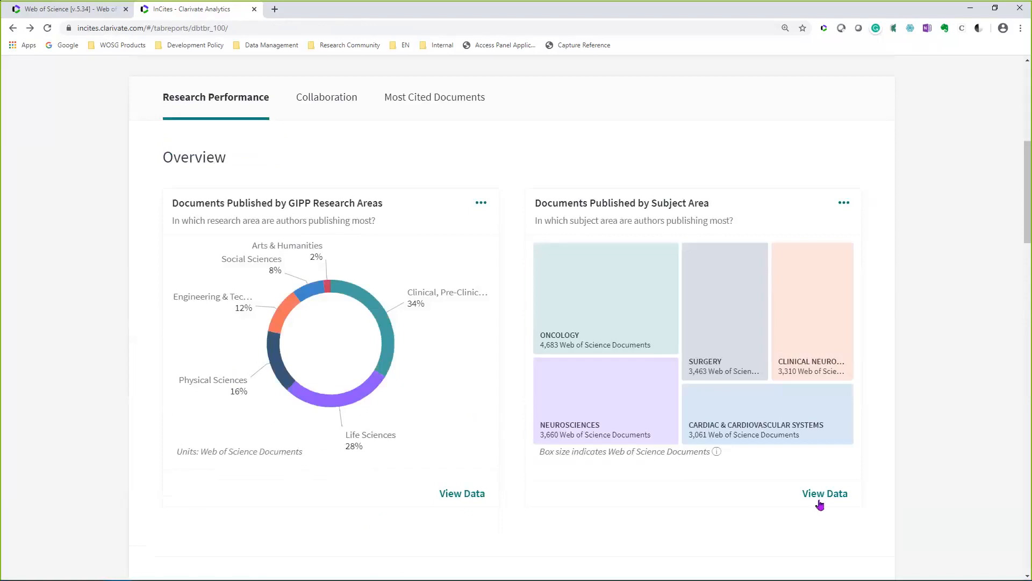
{"action": "scroll", "coordinate": [778, 486], "scroll_direction": "down", "scroll_amount": 3}
{"action": "scroll", "coordinate": [729, 465], "scroll_direction": "up", "scroll_amount": 2}
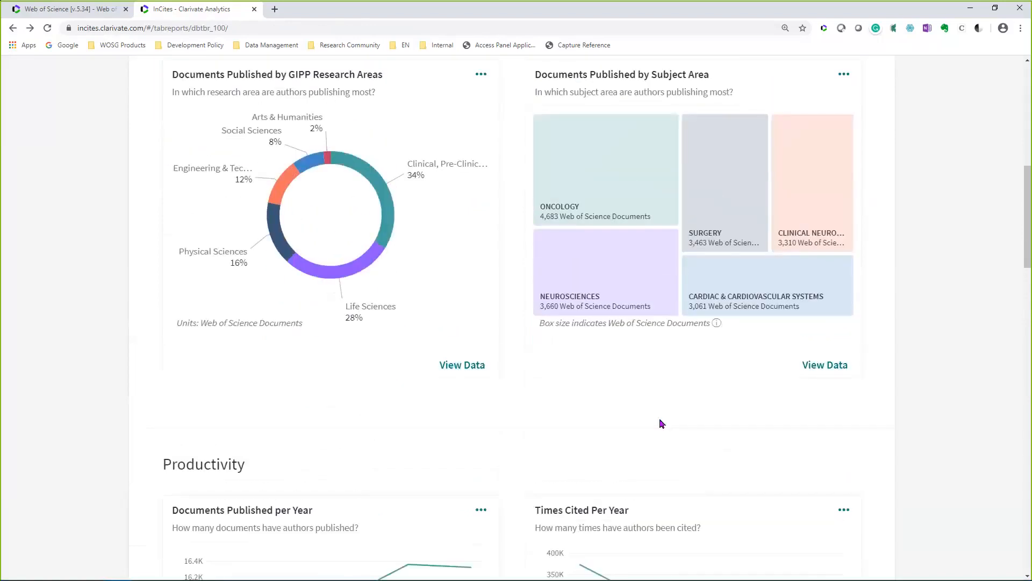
- Open the Stanford University report's Collaboration section and go down to the Collaborating Institutions charts
{"action": "scroll", "coordinate": [661, 424], "scroll_direction": "up", "scroll_amount": 2}
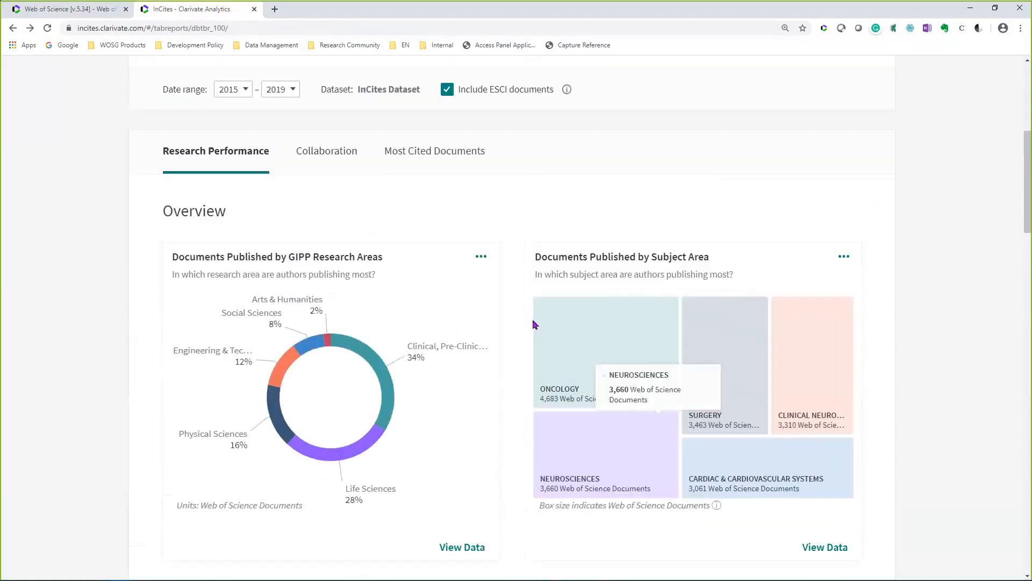
{"action": "left_click", "coordinate": [336, 154]}
{"action": "scroll", "coordinate": [360, 264], "scroll_direction": "down", "scroll_amount": 3}
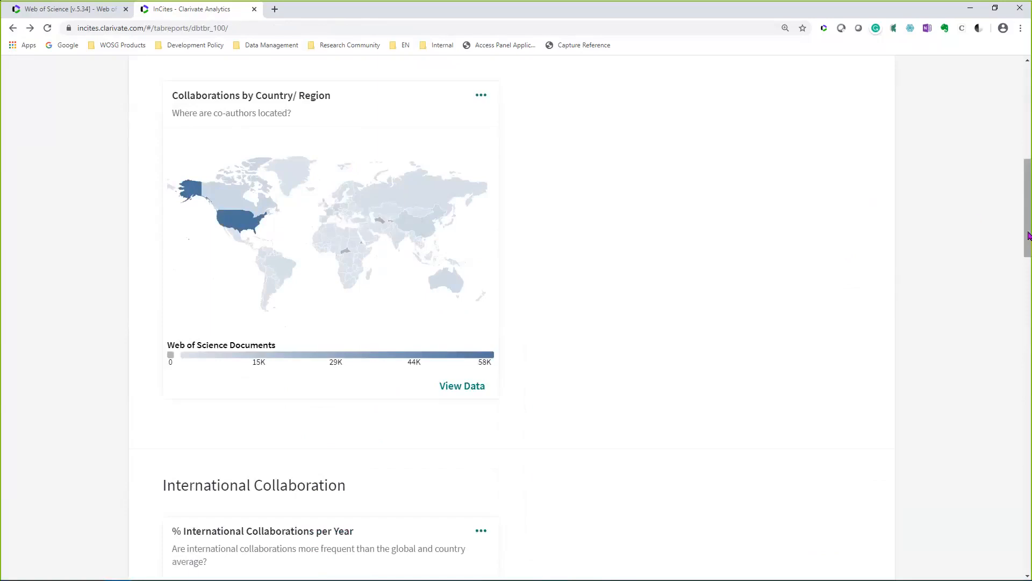
{"action": "left_click_drag", "start_coordinate": [1028, 235], "coordinate": [992, 364]}
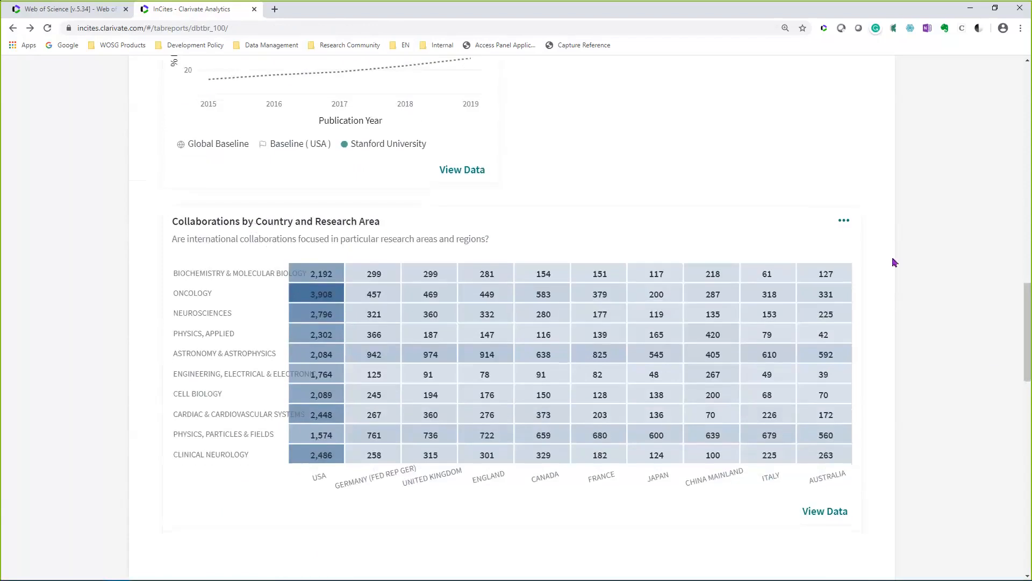
{"action": "left_click_drag", "start_coordinate": [1021, 294], "coordinate": [1031, 393]}
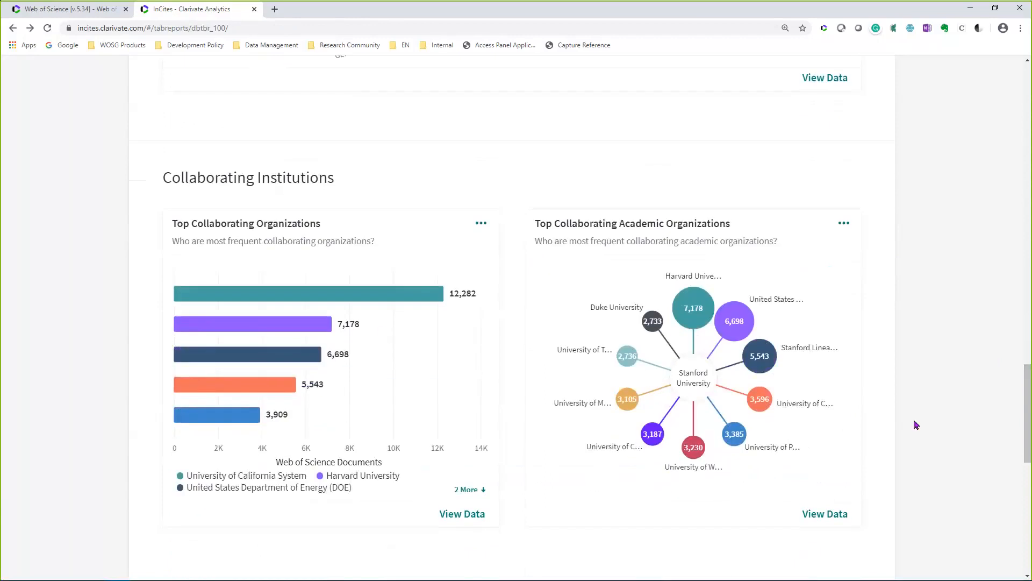
- Expand the Top Collaborating Organizations legend and inspect the bars for University of Texas System and Stanford Linear Accelerator Center
{"action": "scroll", "coordinate": [859, 394], "scroll_direction": "down", "scroll_amount": 1}
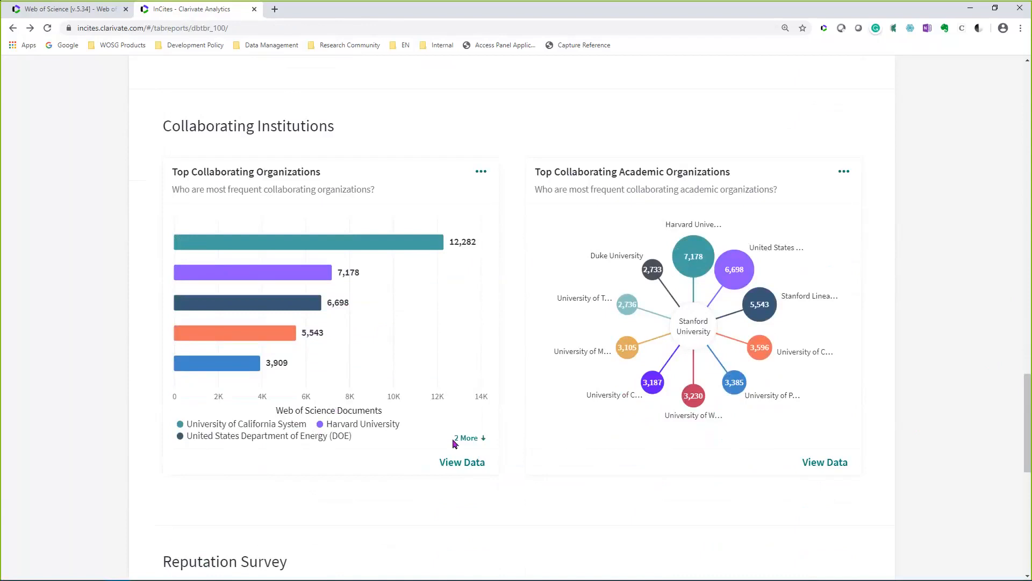
{"action": "left_click", "coordinate": [474, 443]}
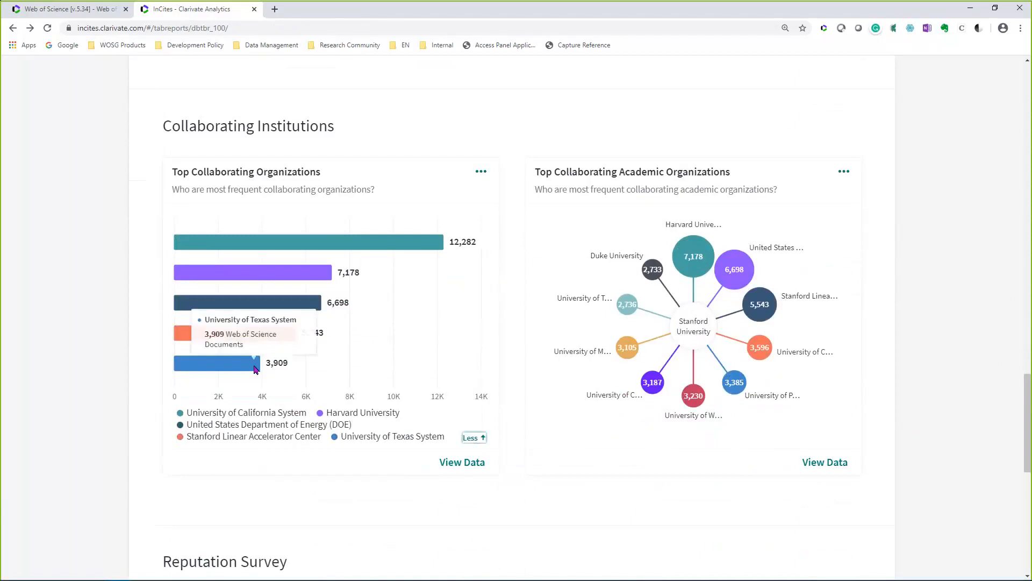
{"action": "mouse_move", "coordinate": [285, 341]}
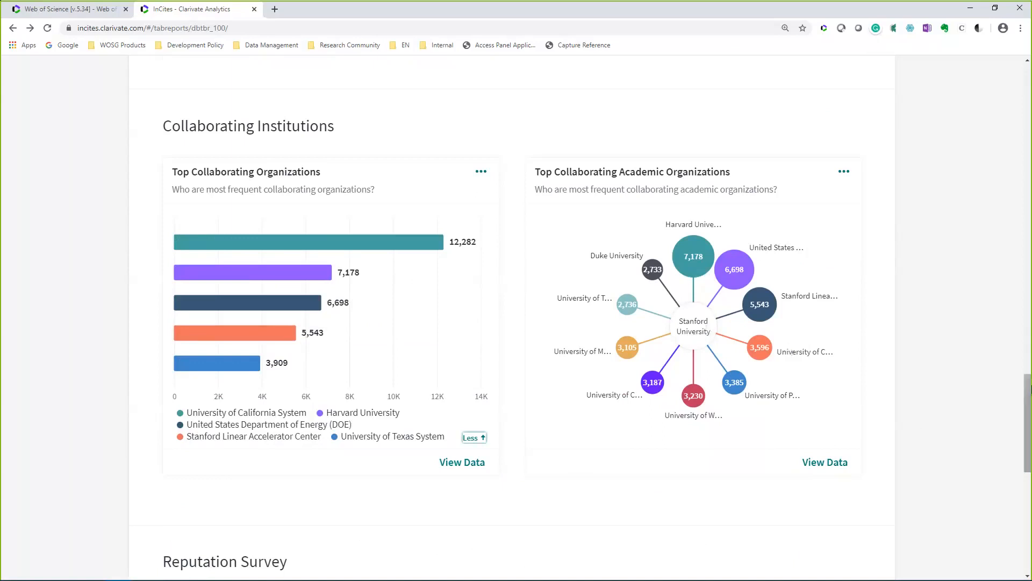
- Open the report's Most Cited Documents section and read through the list of articles and their times cited
{"action": "scroll", "coordinate": [1028, 400], "scroll_direction": "down", "scroll_amount": 1}
{"action": "left_click_drag", "start_coordinate": [1028, 401], "coordinate": [1028, 83]}
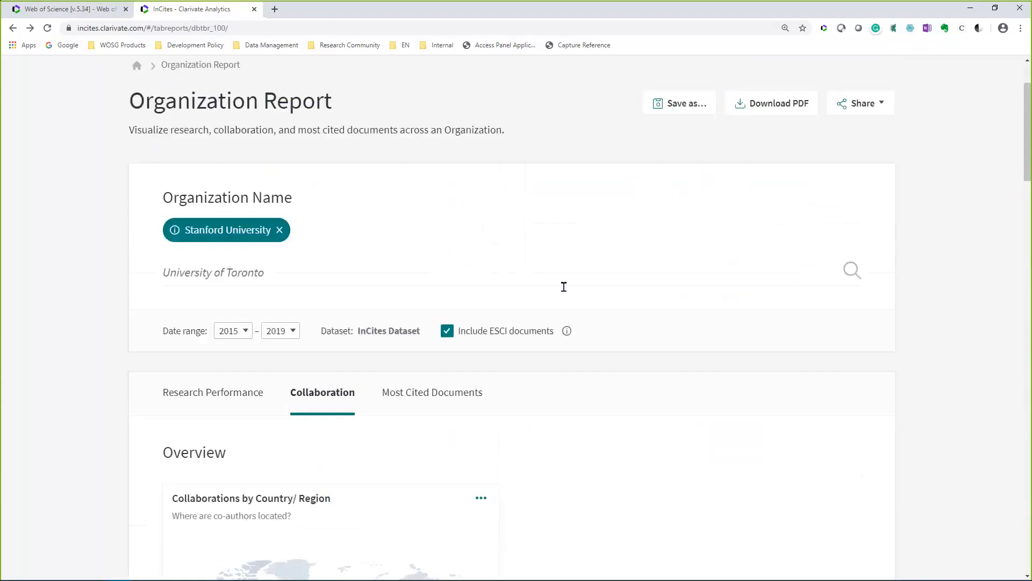
{"action": "left_click", "coordinate": [448, 397]}
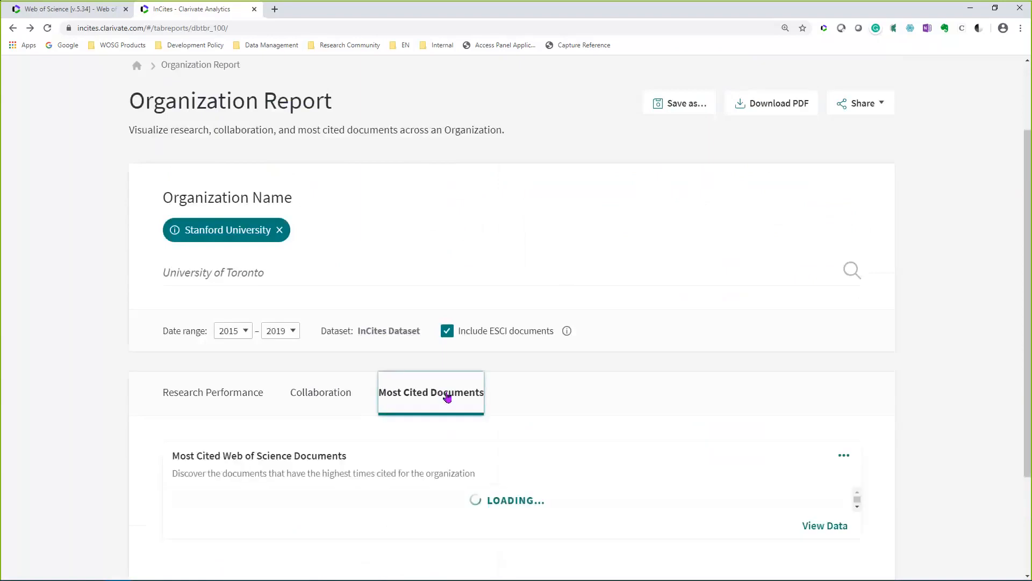
{"action": "scroll", "coordinate": [448, 397], "scroll_direction": "down", "scroll_amount": 4}
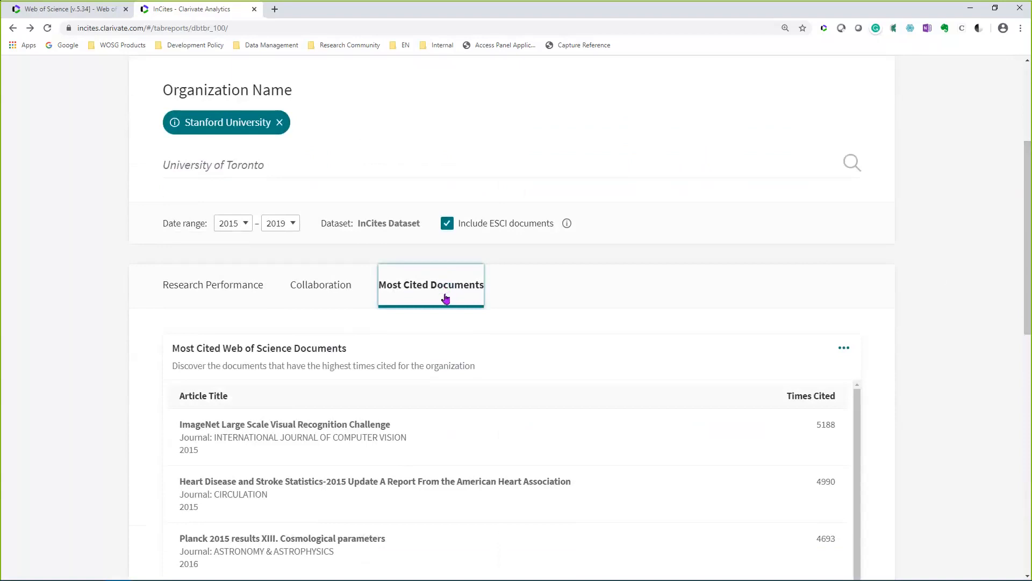
{"action": "left_click_drag", "start_coordinate": [1029, 240], "coordinate": [1030, 333]}
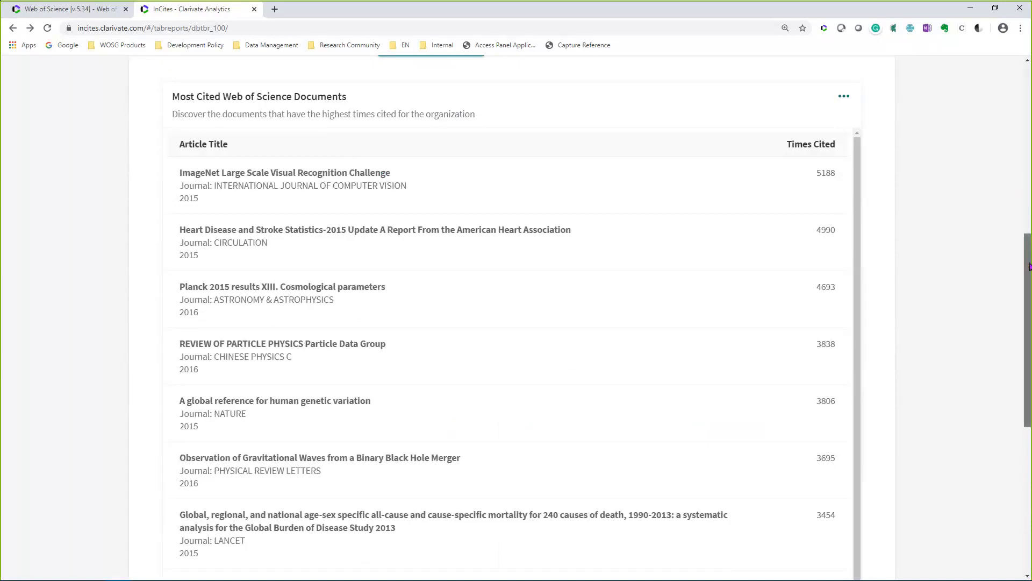
{"action": "left_click_drag", "start_coordinate": [1029, 267], "coordinate": [1029, 371]}
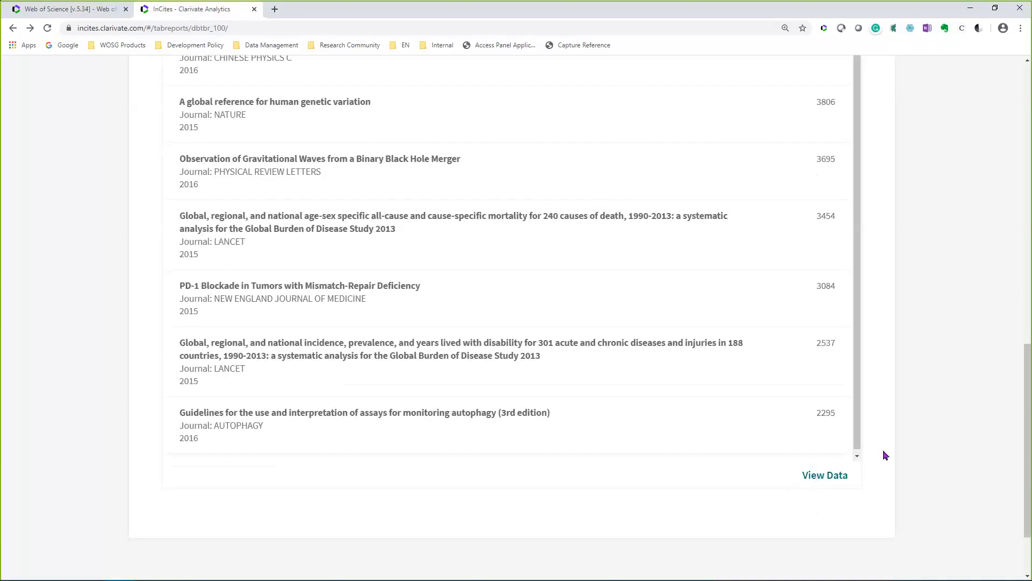
{"action": "scroll", "coordinate": [883, 450], "scroll_direction": "up", "scroll_amount": 10}
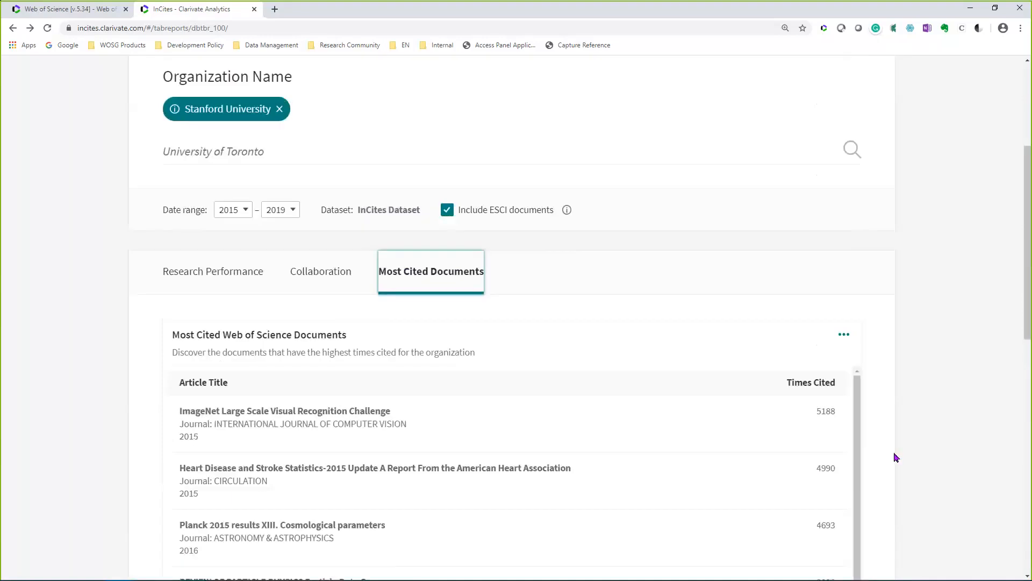
{"action": "scroll", "coordinate": [893, 454], "scroll_direction": "up", "scroll_amount": 5}
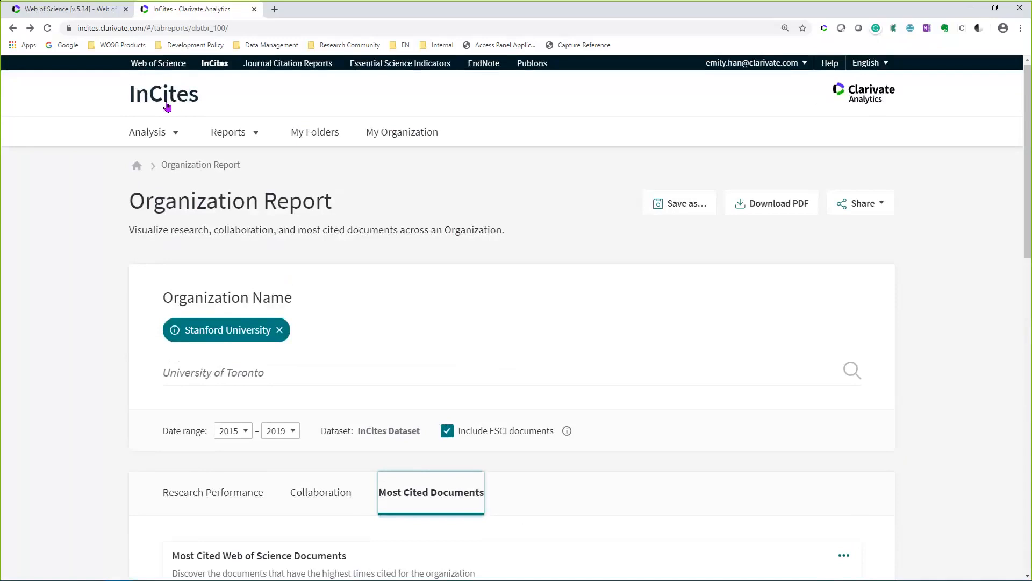
- Return to the InCites home page and run the Researcher Report (New Experience) from the system reports
{"action": "left_click", "coordinate": [165, 99]}
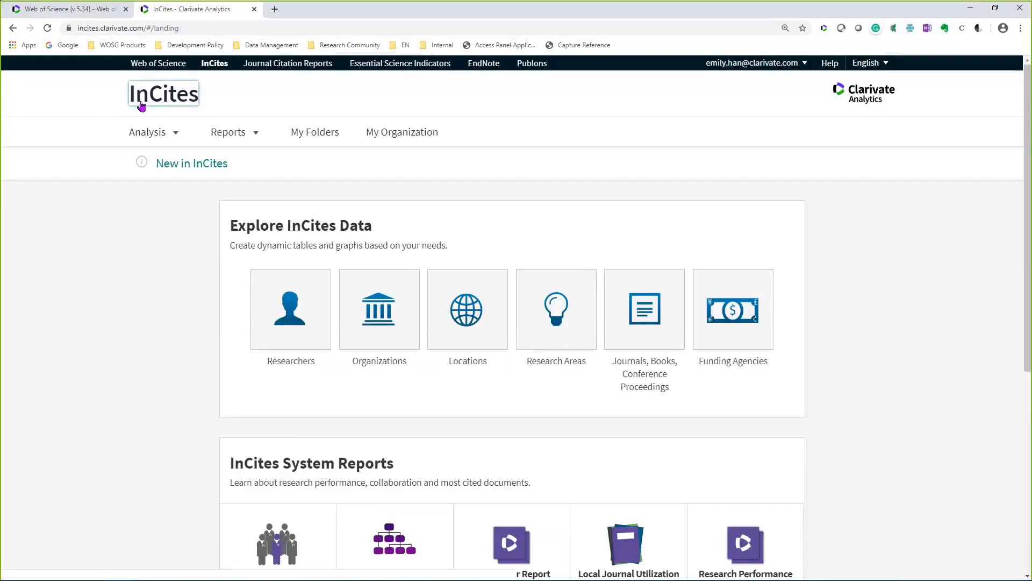
{"action": "scroll", "coordinate": [165, 173], "scroll_direction": "down", "scroll_amount": 5}
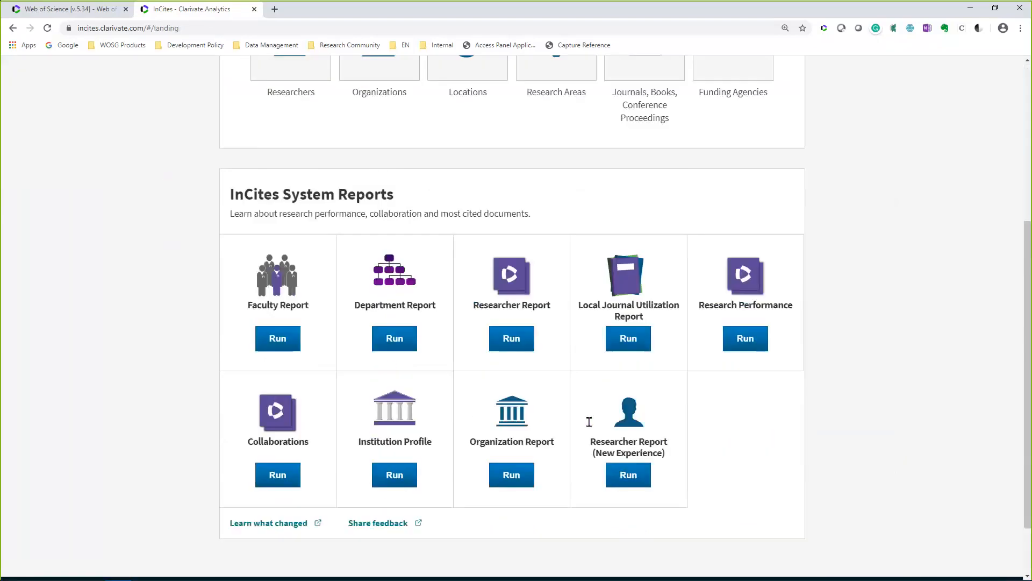
{"action": "left_click", "coordinate": [640, 479]}
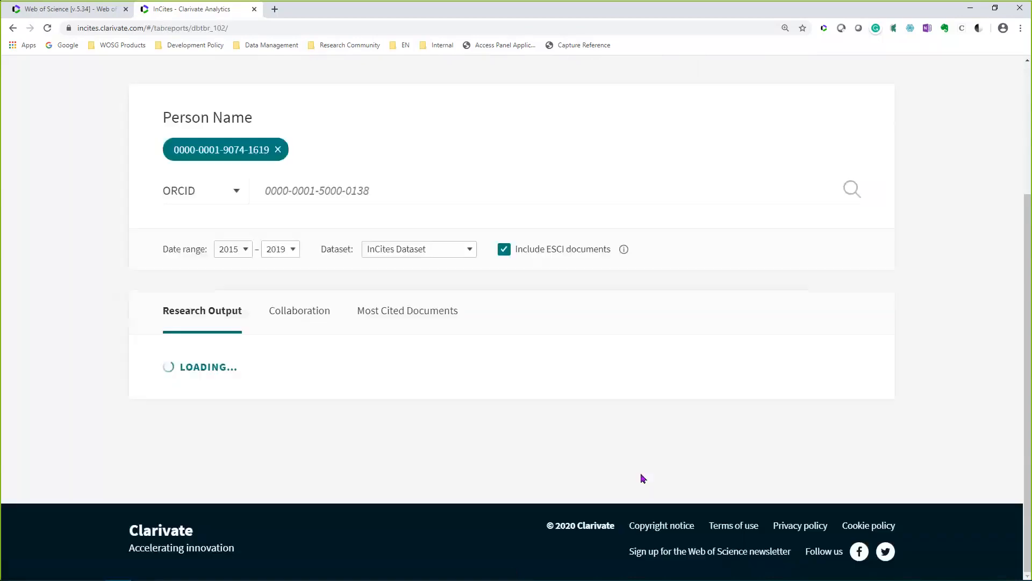
- Look over the Researcher Report's person and date settings and check which identifier types the person search offers
{"action": "scroll", "coordinate": [640, 477], "scroll_direction": "down", "scroll_amount": 2}
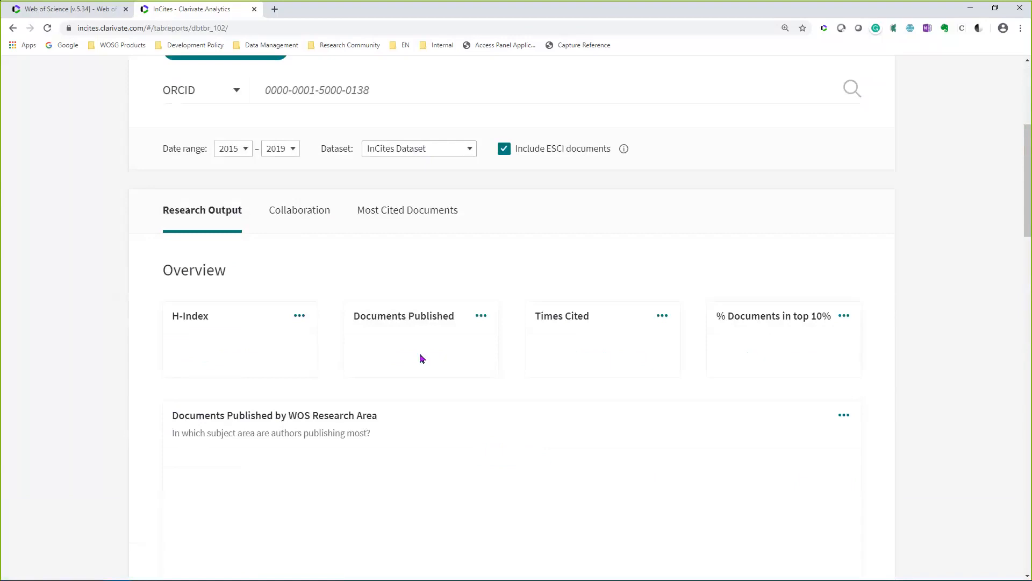
{"action": "scroll", "coordinate": [747, 300], "scroll_direction": "up", "scroll_amount": 1}
{"action": "left_click_drag", "start_coordinate": [1023, 213], "coordinate": [1023, 193]}
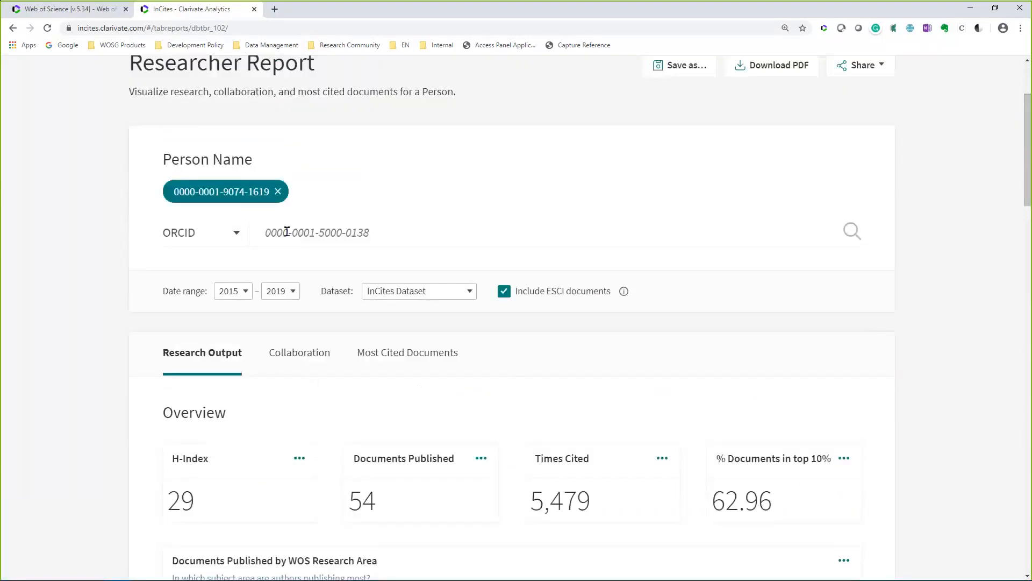
{"action": "scroll", "coordinate": [286, 231], "scroll_direction": "up", "scroll_amount": 1}
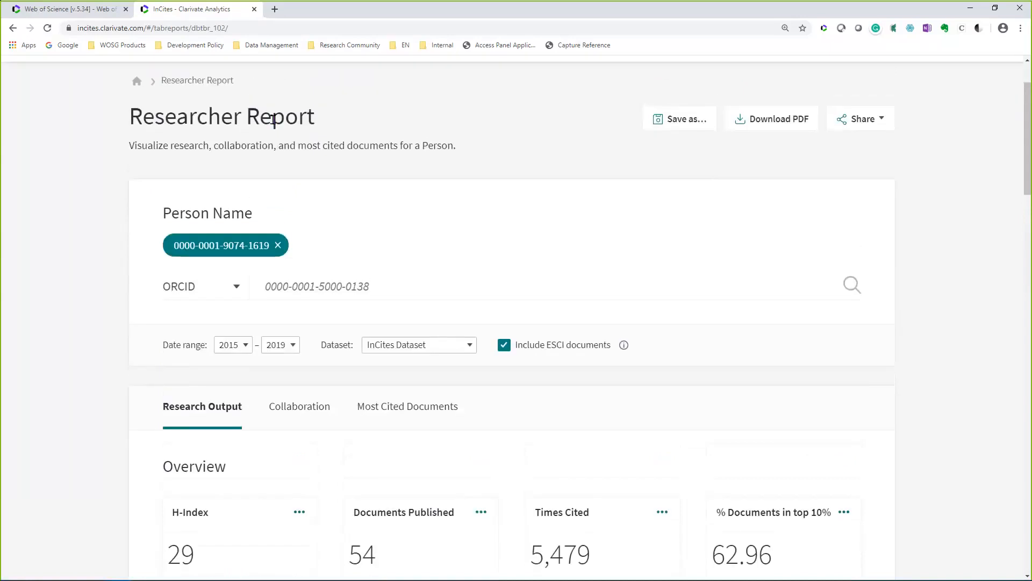
{"action": "left_click", "coordinate": [238, 285]}
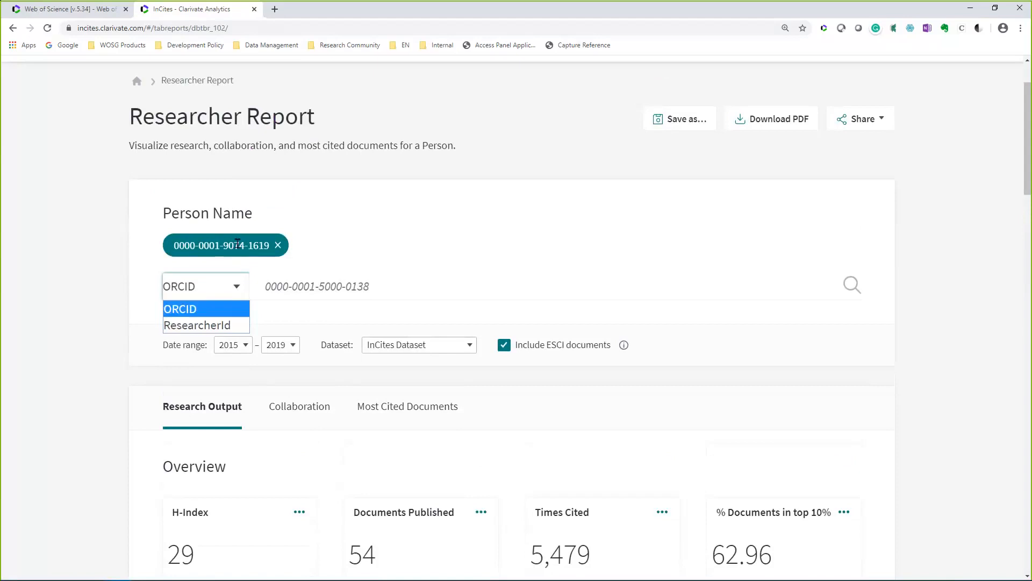
{"action": "left_click", "coordinate": [84, 321]}
- Look through the Research Output overview figures, the Documents Published by WOS Research Area chart and the Productivity charts
{"action": "scroll", "coordinate": [86, 301], "scroll_direction": "down", "scroll_amount": 2}
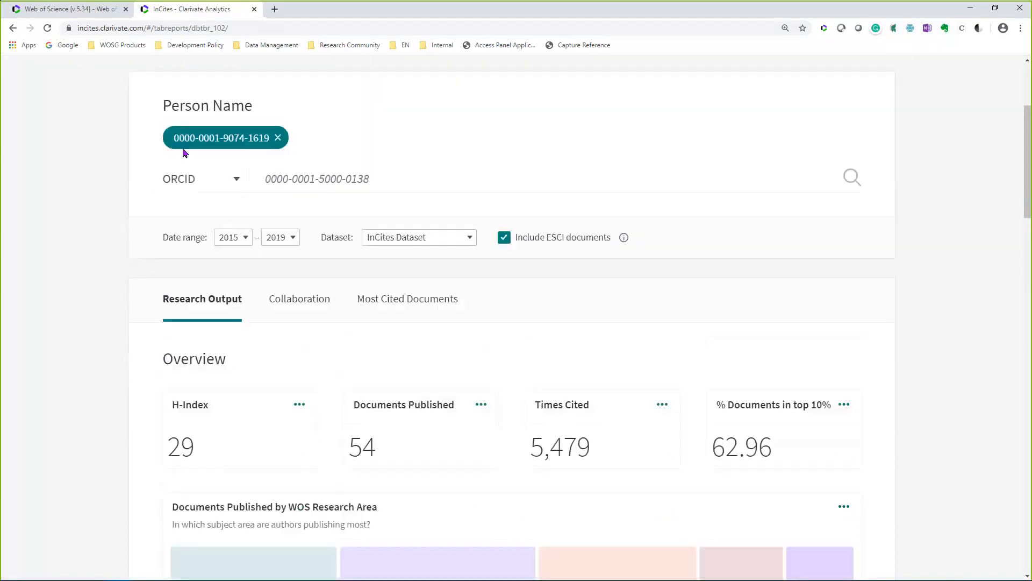
{"action": "scroll", "coordinate": [201, 470], "scroll_direction": "down", "scroll_amount": 1}
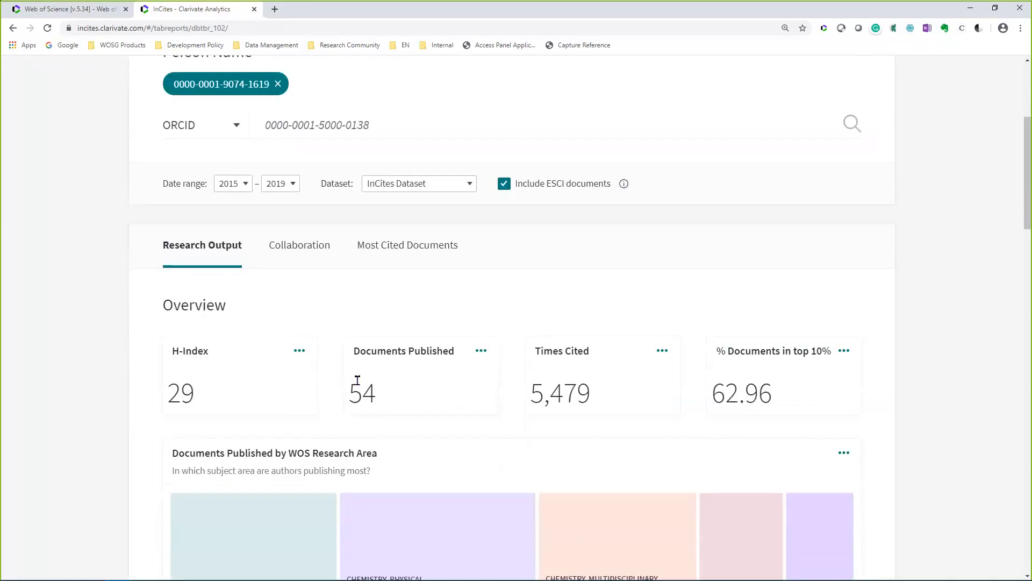
{"action": "scroll", "coordinate": [346, 369], "scroll_direction": "down", "scroll_amount": 3}
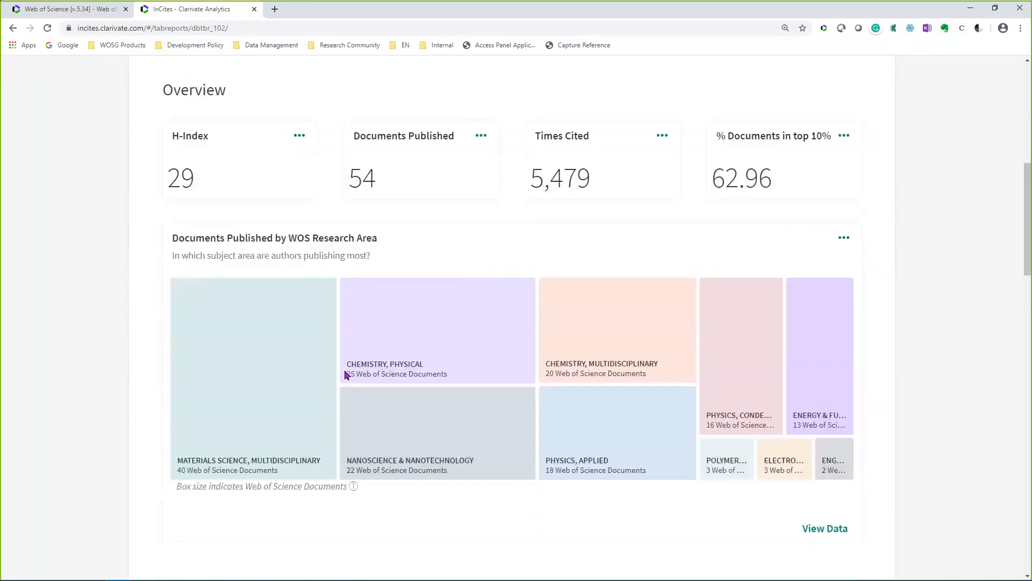
{"action": "scroll", "coordinate": [287, 156], "scroll_direction": "down", "scroll_amount": 4}
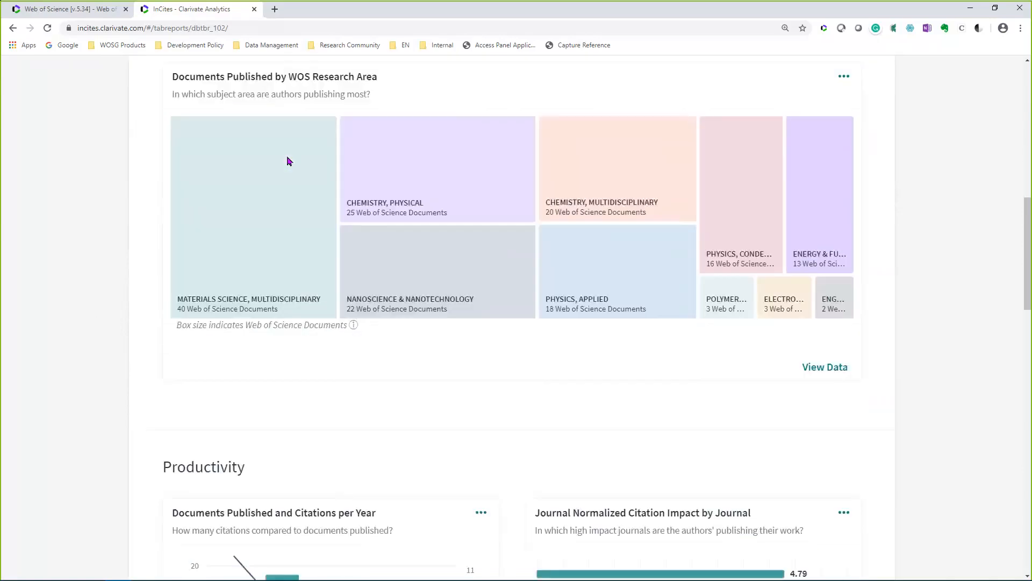
{"action": "scroll", "coordinate": [287, 160], "scroll_direction": "down", "scroll_amount": 10}
{"action": "scroll", "coordinate": [289, 157], "scroll_direction": "up", "scroll_amount": 13}
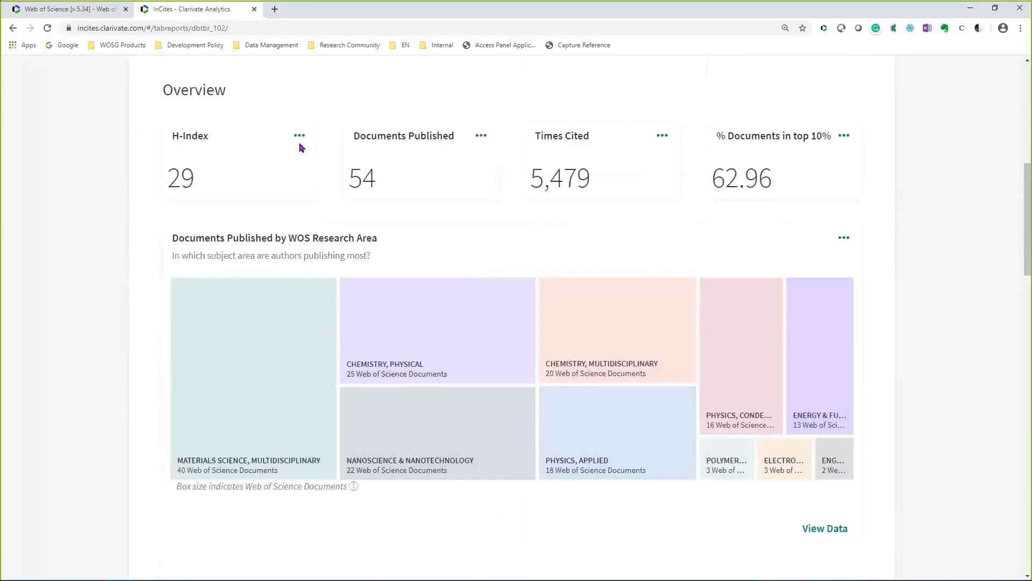
{"action": "scroll", "coordinate": [299, 146], "scroll_direction": "up", "scroll_amount": 3}
- Open the researcher's Collaboration section and examine the international and industry collaboration figures and the Collaborating Organizations chart
{"action": "left_click", "coordinate": [299, 192]}
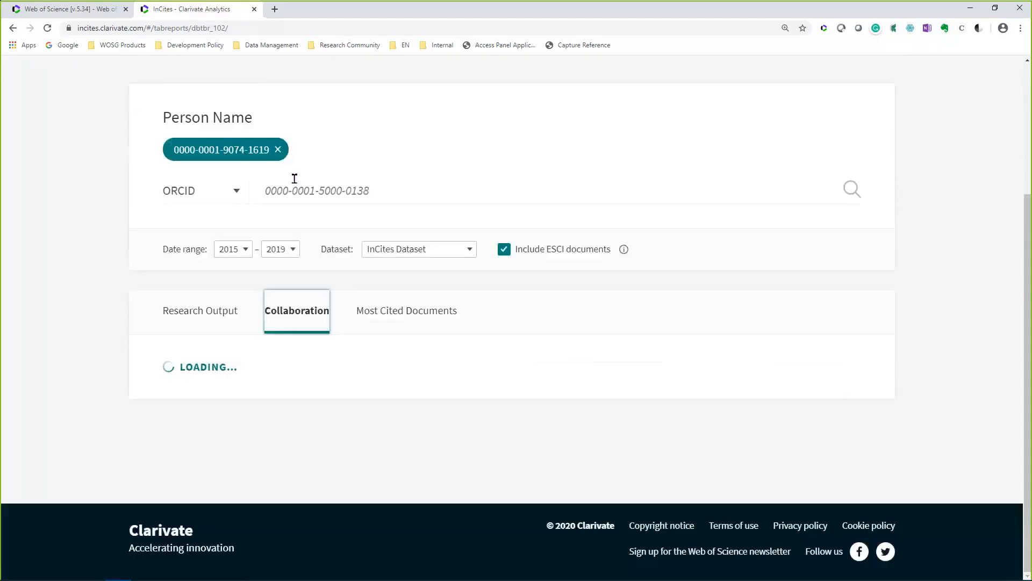
{"action": "scroll", "coordinate": [295, 189], "scroll_direction": "down", "scroll_amount": 2}
{"action": "scroll", "coordinate": [363, 310], "scroll_direction": "down", "scroll_amount": 1}
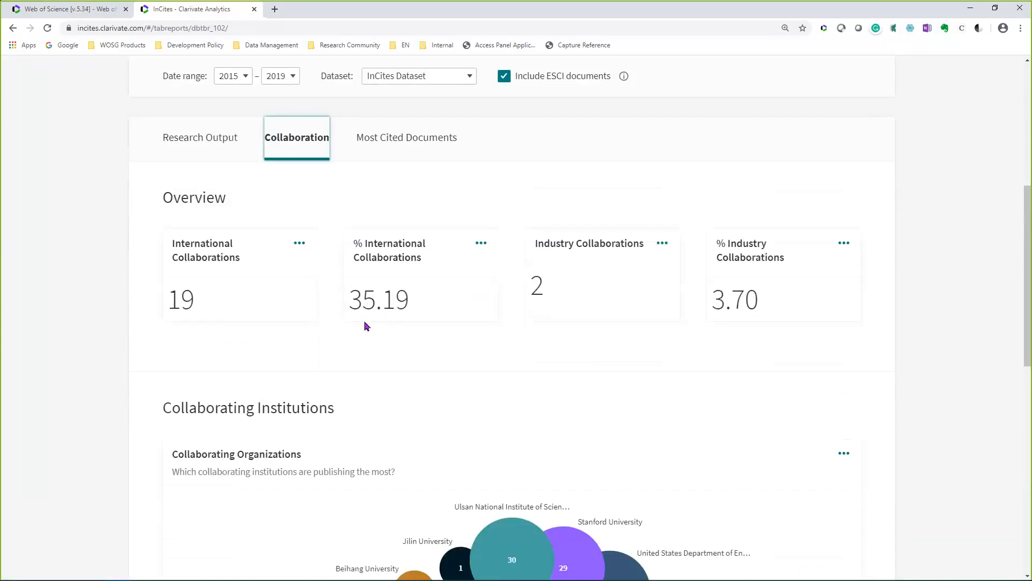
{"action": "scroll", "coordinate": [363, 320], "scroll_direction": "down", "scroll_amount": 5}
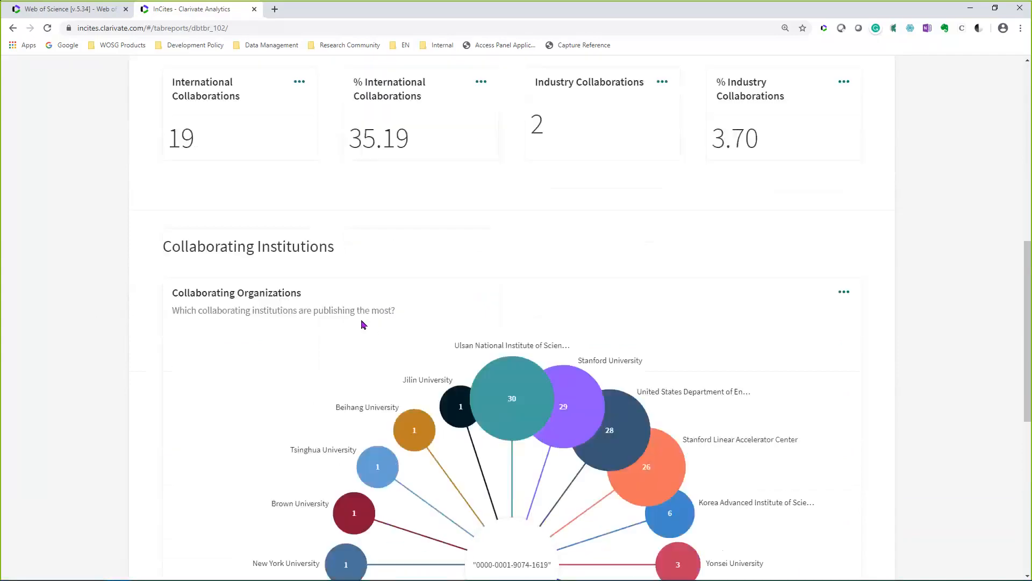
{"action": "scroll", "coordinate": [571, 365], "scroll_direction": "down", "scroll_amount": 1}
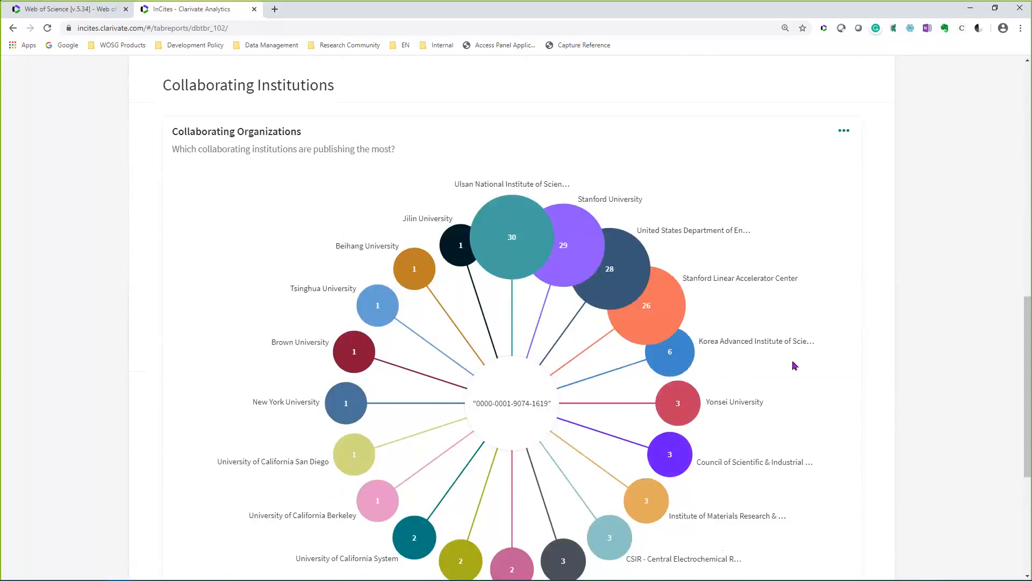
{"action": "scroll", "coordinate": [956, 325], "scroll_direction": "down", "scroll_amount": 2}
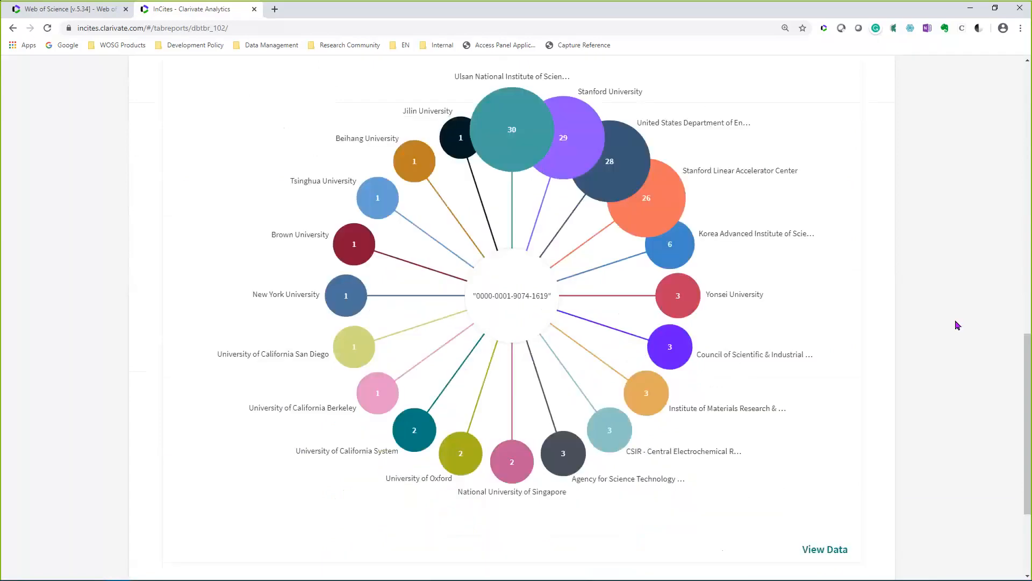
{"action": "scroll", "coordinate": [957, 324], "scroll_direction": "up", "scroll_amount": 15}
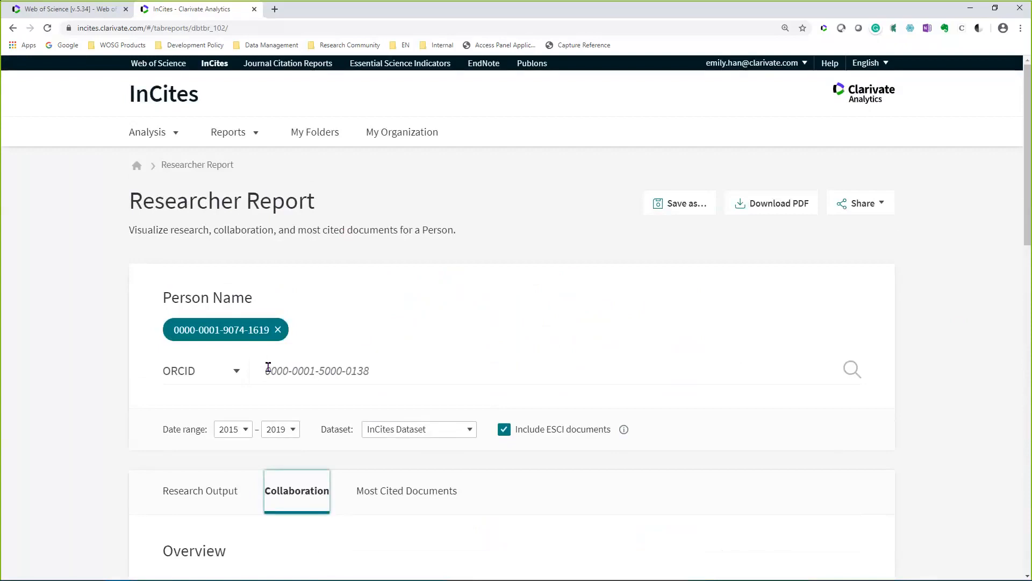
- Return to the InCites home page and open the Research Areas explorer to its trend graph and tile settings
{"action": "left_click", "coordinate": [180, 102]}
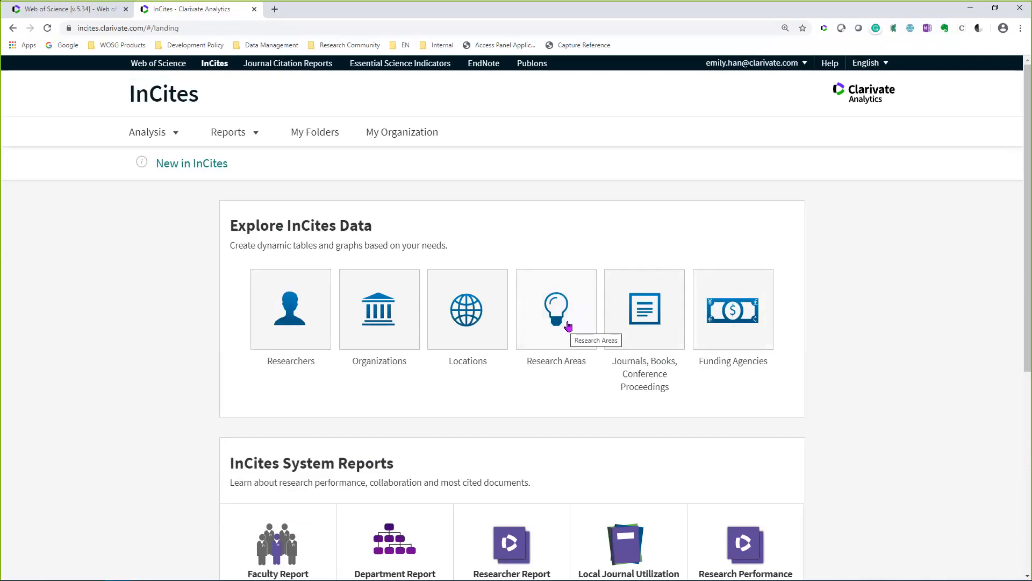
{"action": "left_click", "coordinate": [569, 325]}
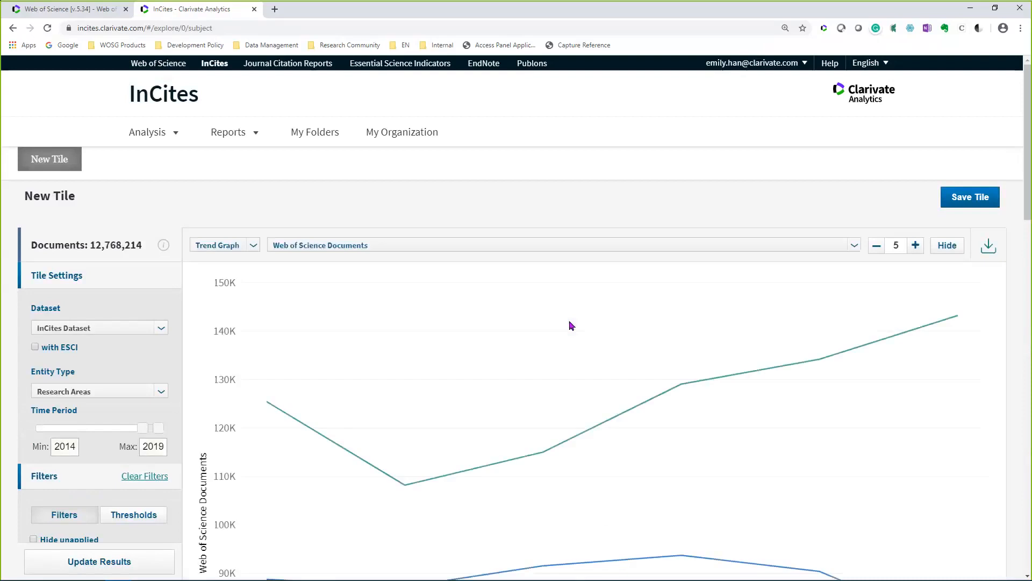
{"action": "scroll", "coordinate": [105, 285], "scroll_direction": "down", "scroll_amount": 1}
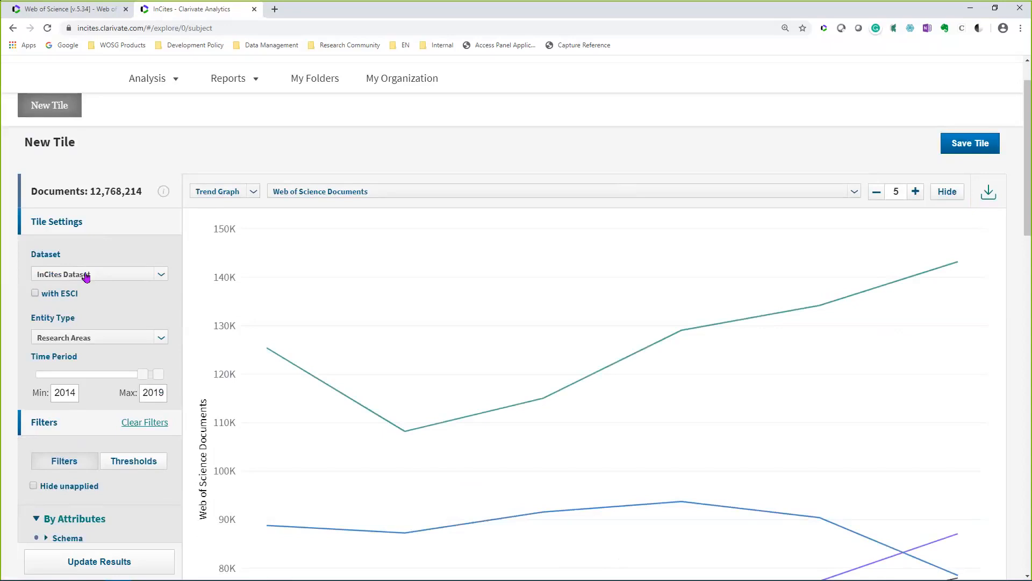
- Look over the tile settings and check which entity types are available for the Research Areas tile
{"action": "scroll", "coordinate": [88, 280], "scroll_direction": "down", "scroll_amount": 1}
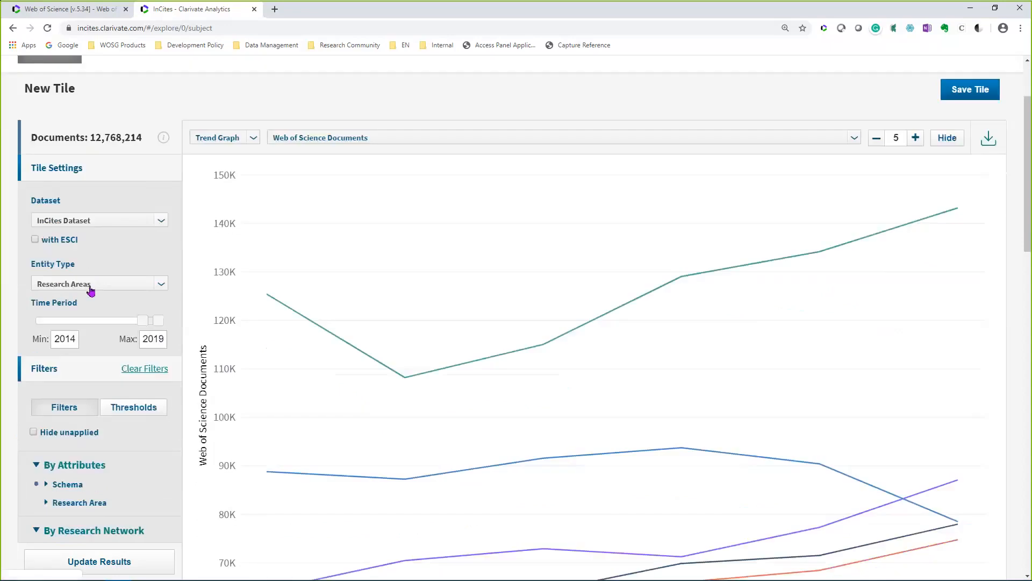
{"action": "scroll", "coordinate": [90, 290], "scroll_direction": "up", "scroll_amount": 1}
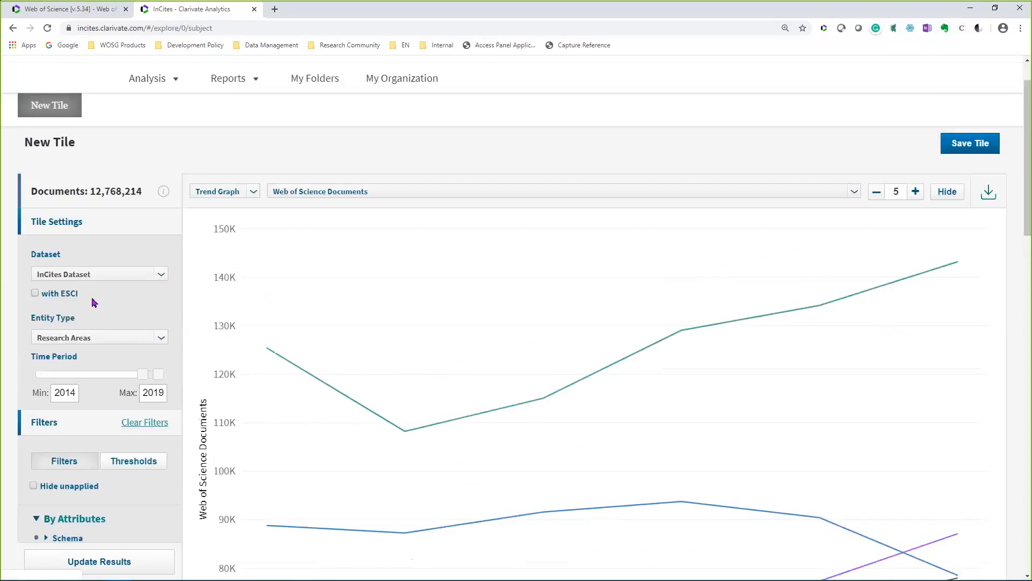
{"action": "left_click", "coordinate": [122, 339]}
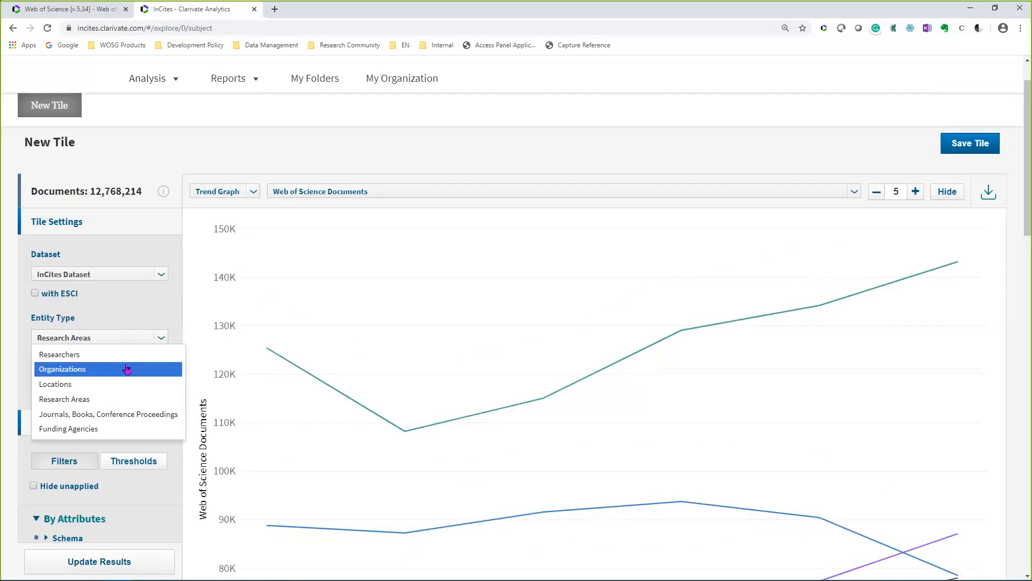
{"action": "left_click", "coordinate": [134, 331]}
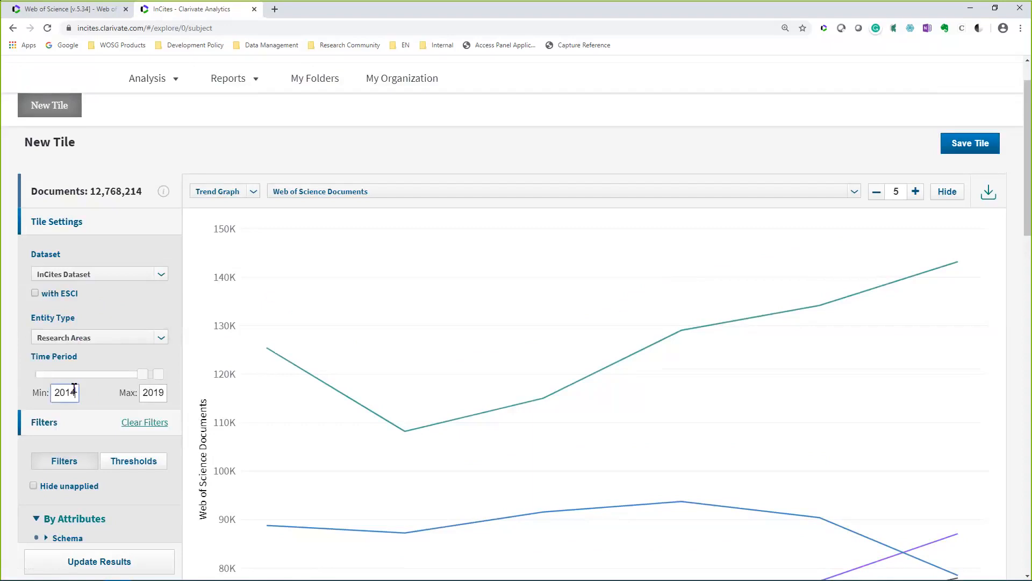
- Set the start year of the tile's time period to 1980
{"action": "left_click_drag", "start_coordinate": [76, 392], "coordinate": [5, 388]}
{"action": "key", "text": "BackSpace"}
{"action": "key", "text": "BackSpace"}
{"action": "key", "text": "BackSpace"}
{"action": "type", "text": "1980"}
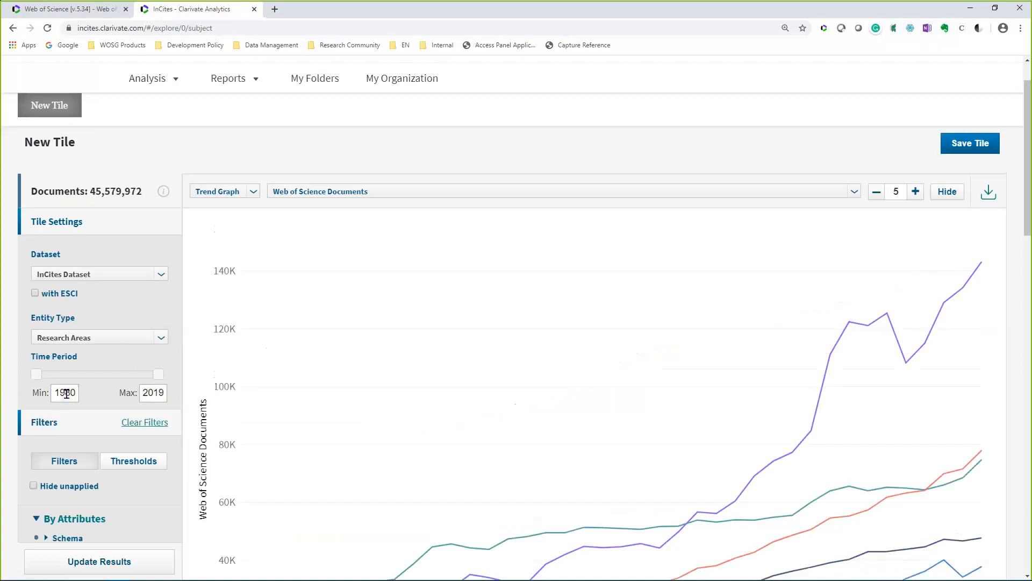
- Set the start year of the tile's time period to 2009
{"action": "scroll", "coordinate": [72, 394], "scroll_direction": "down", "scroll_amount": 1}
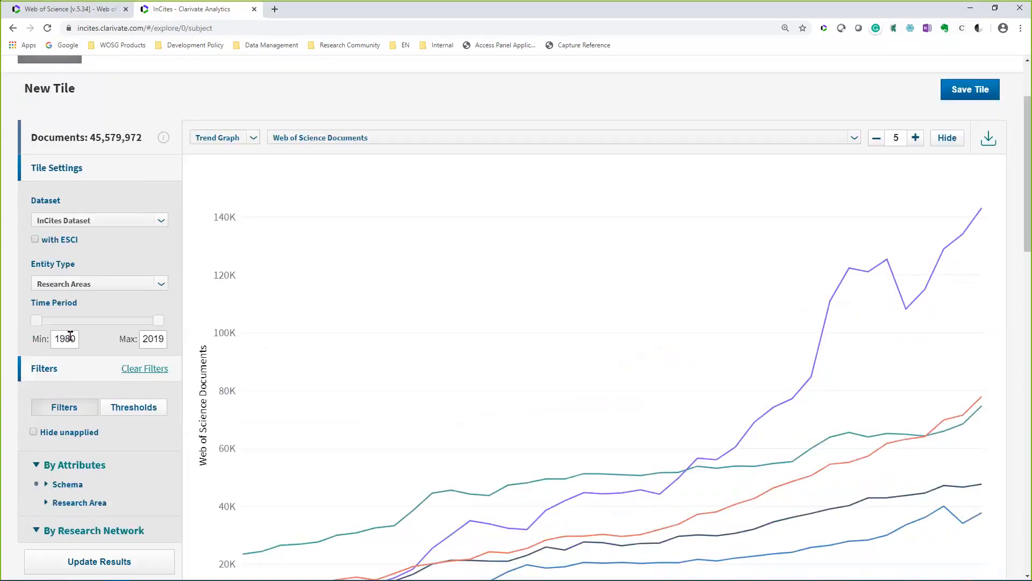
{"action": "double_click", "coordinate": [56, 337]}
{"action": "type", "text": "2009"}
{"action": "key", "text": "Return"}
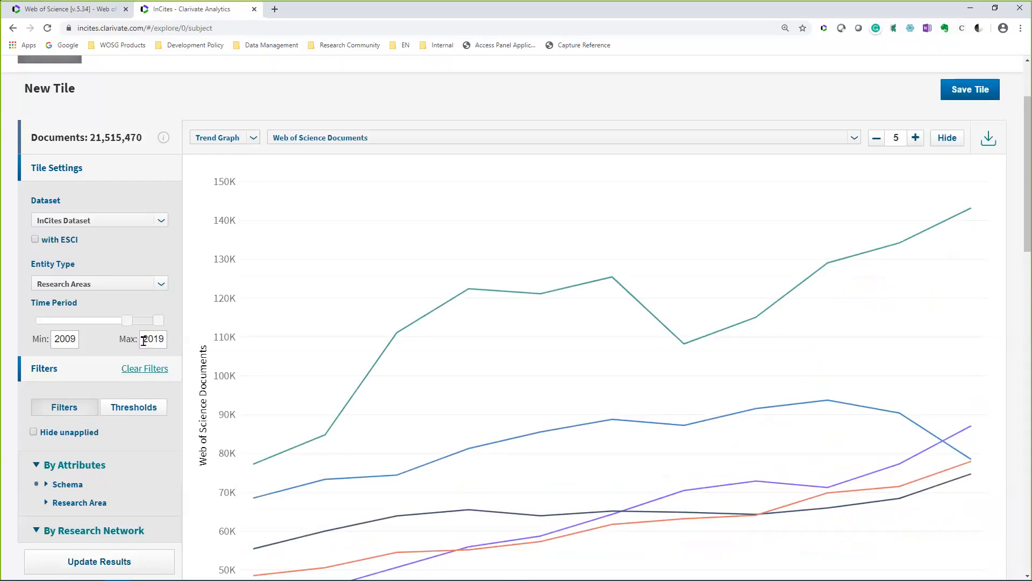
- Expand the Document Type filter under By Research Output, and clear all filters on the tile
{"action": "scroll", "coordinate": [144, 341], "scroll_direction": "down", "scroll_amount": 1}
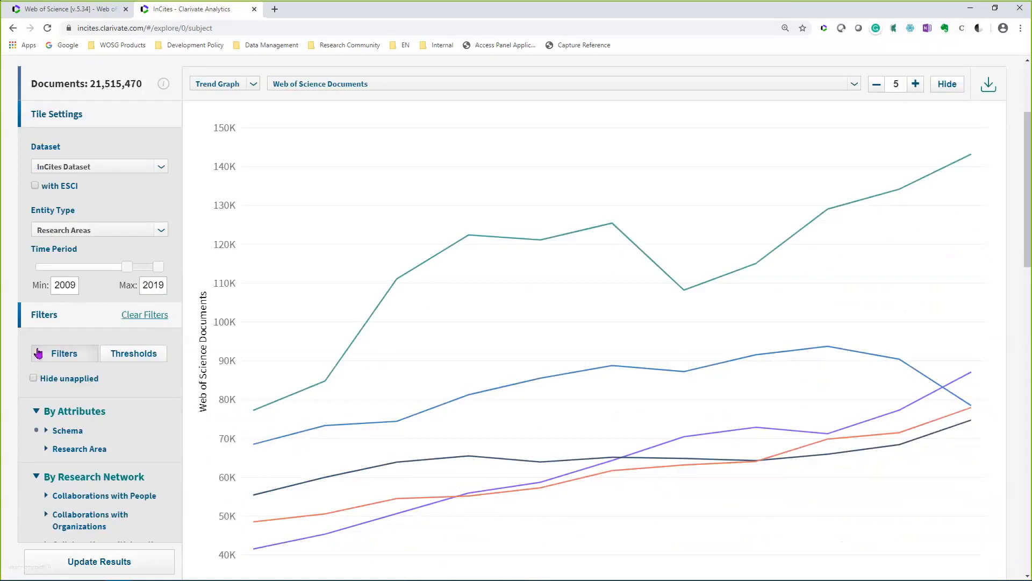
{"action": "scroll", "coordinate": [38, 353], "scroll_direction": "down", "scroll_amount": 1}
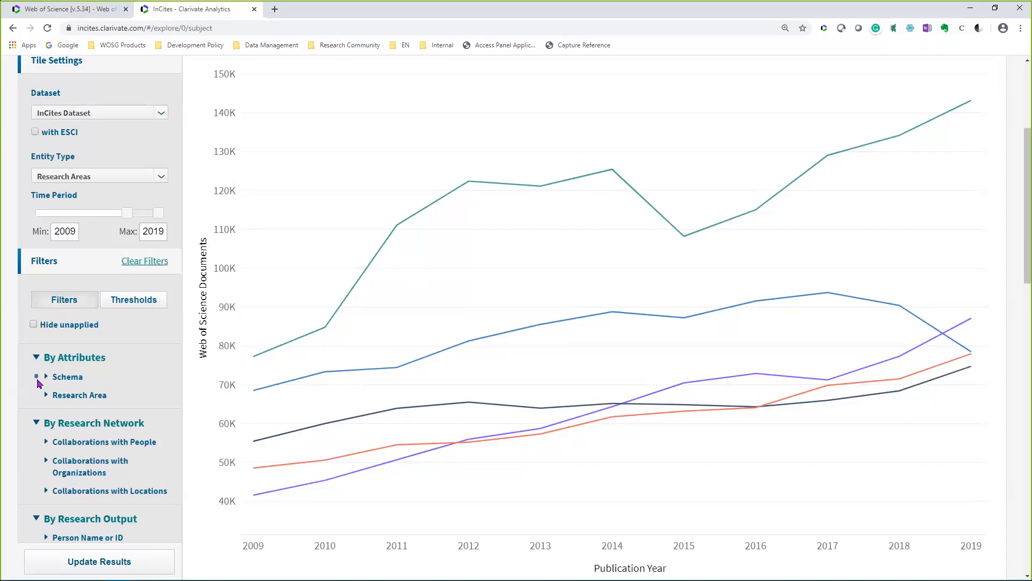
{"action": "scroll", "coordinate": [38, 382], "scroll_direction": "down", "scroll_amount": 3}
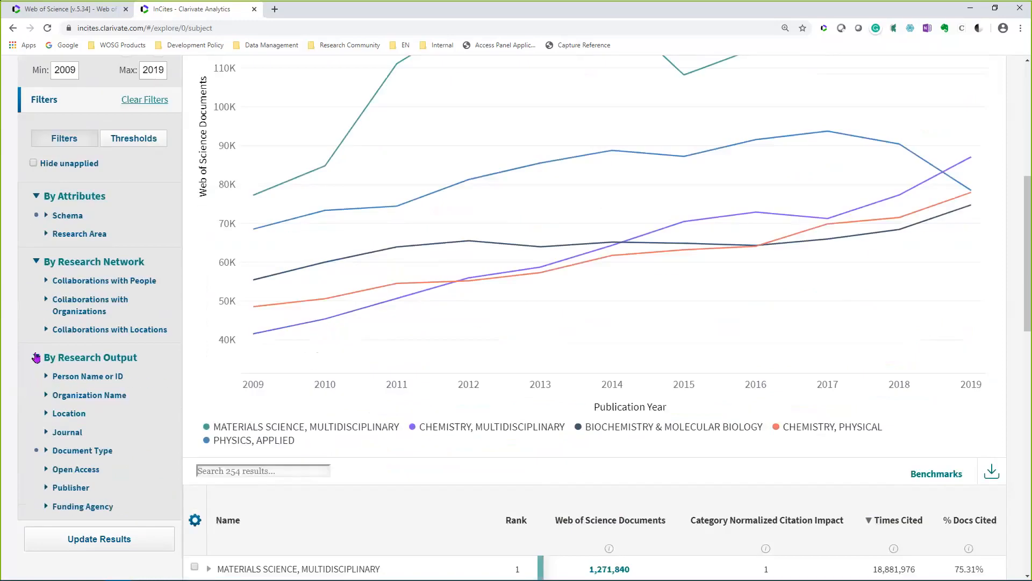
{"action": "scroll", "coordinate": [36, 357], "scroll_direction": "up", "scroll_amount": 1}
{"action": "left_click", "coordinate": [57, 505]}
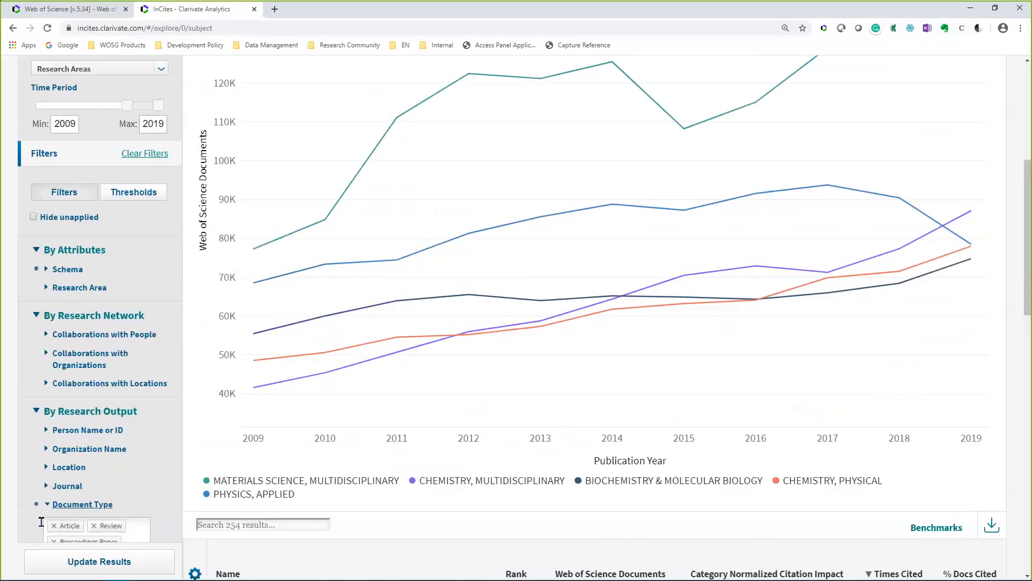
{"action": "left_click", "coordinate": [153, 156]}
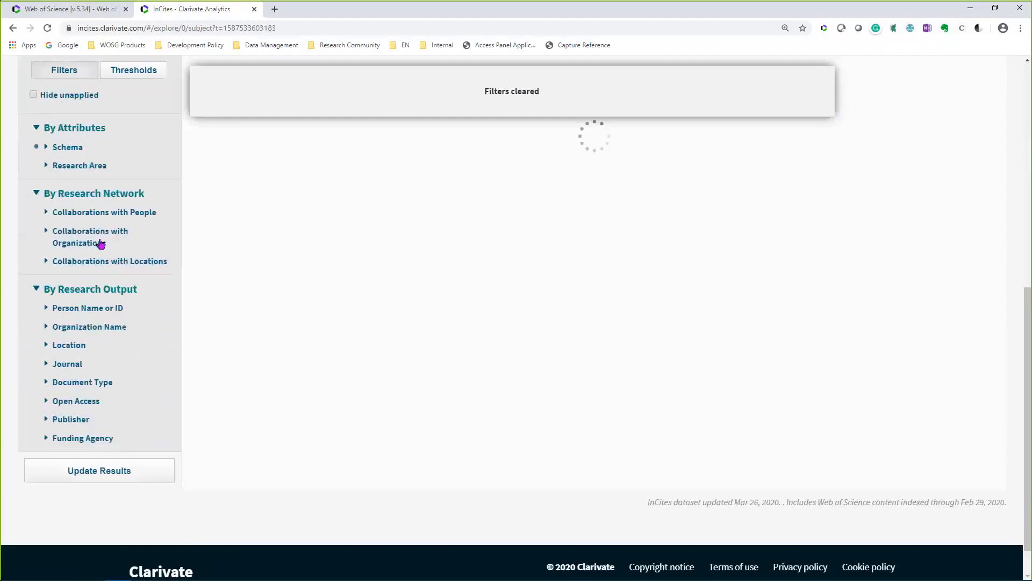
- Set the Research Areas time period to run from 2009 to 2019
{"action": "scroll", "coordinate": [101, 244], "scroll_direction": "up", "scroll_amount": 1}
{"action": "scroll", "coordinate": [101, 246], "scroll_direction": "up", "scroll_amount": 2}
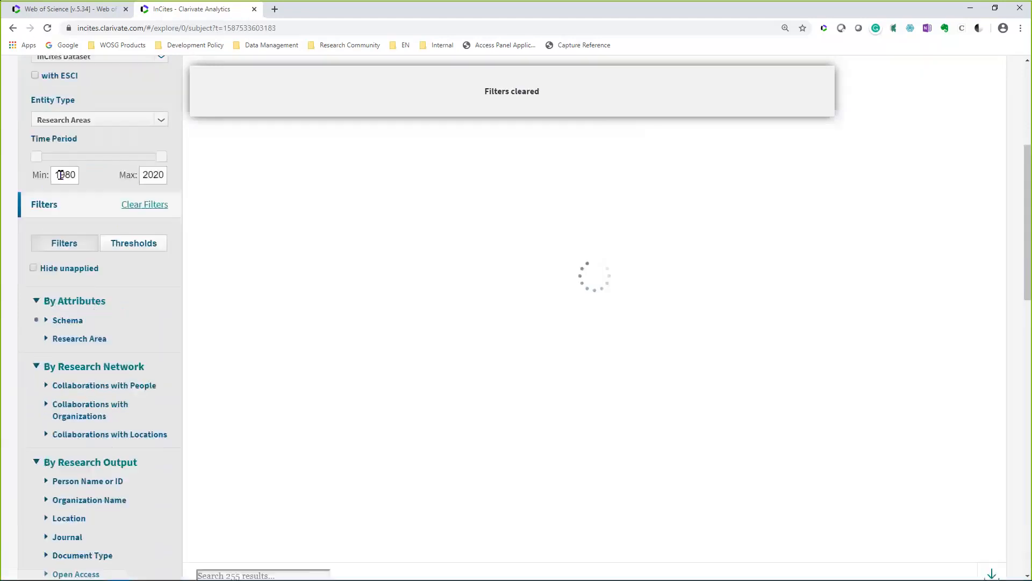
{"action": "double_click", "coordinate": [61, 175]}
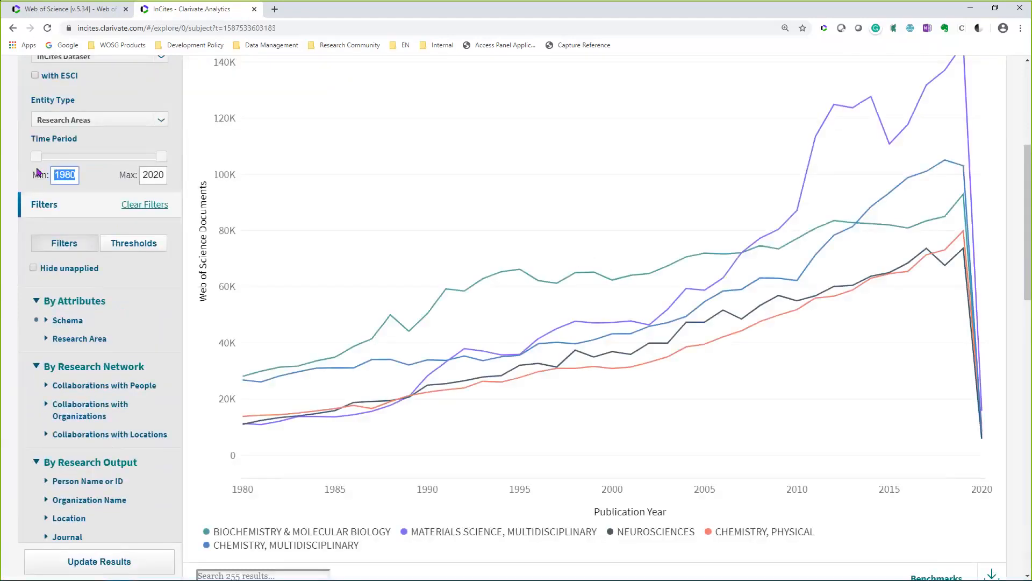
{"action": "type", "text": "2009"}
{"action": "left_click", "coordinate": [155, 171]}
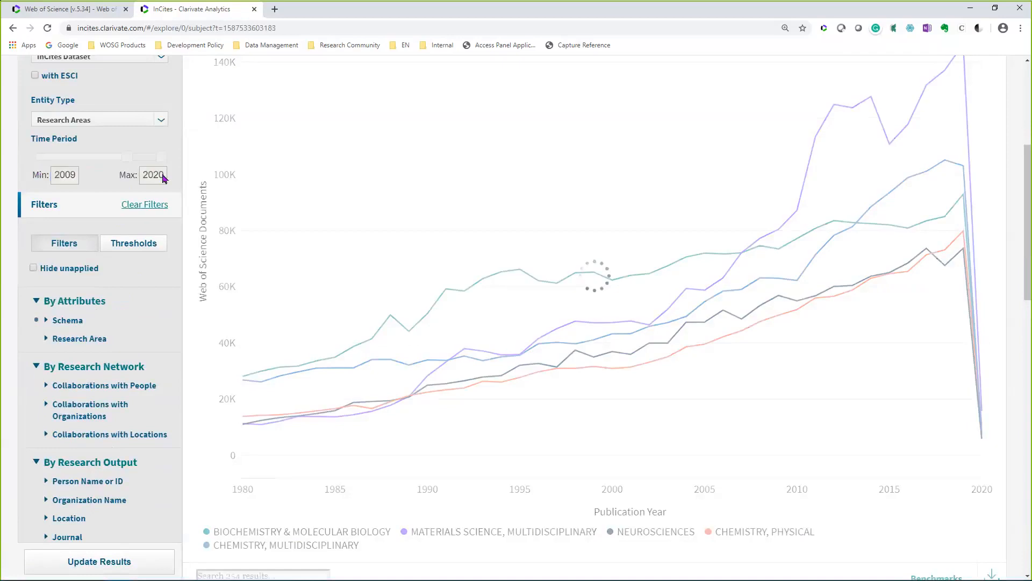
{"action": "key", "text": "BackSpace"}
{"action": "type", "text": "9"}
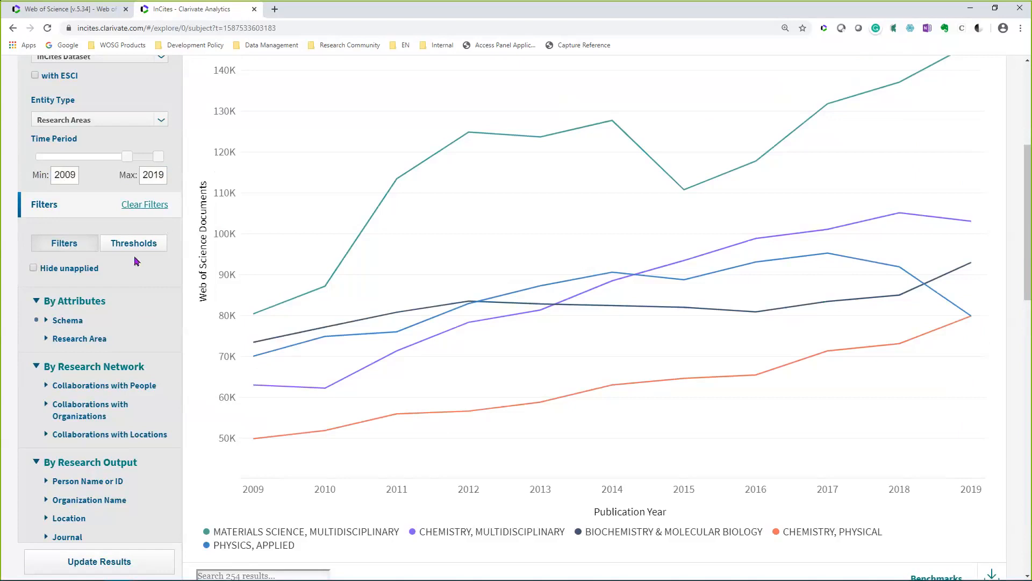
- Expand the Schema filter and examine the chosen schema, time period, trend graph and results table
{"action": "scroll", "coordinate": [134, 256], "scroll_direction": "down", "scroll_amount": 2}
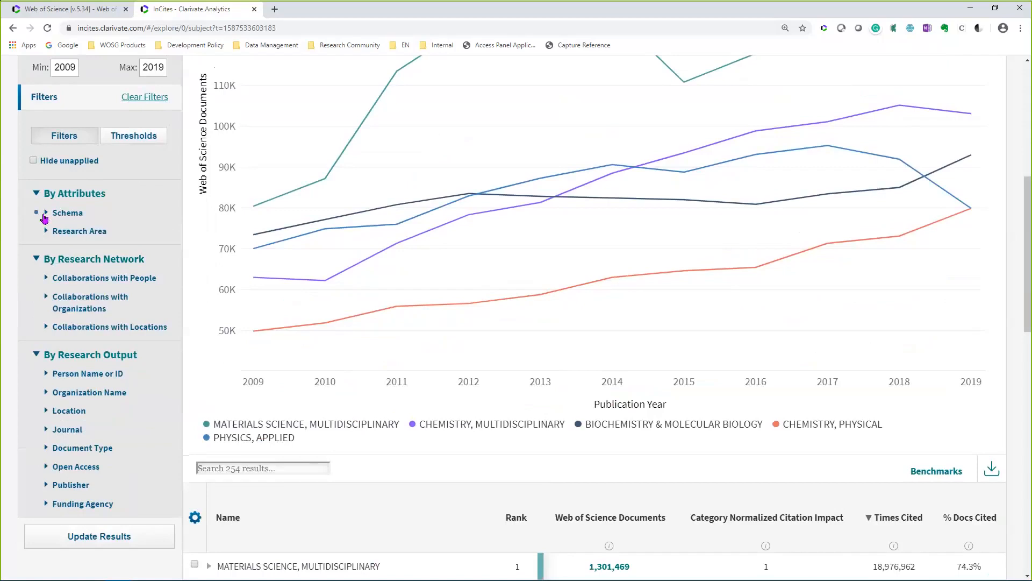
{"action": "left_click", "coordinate": [46, 214]}
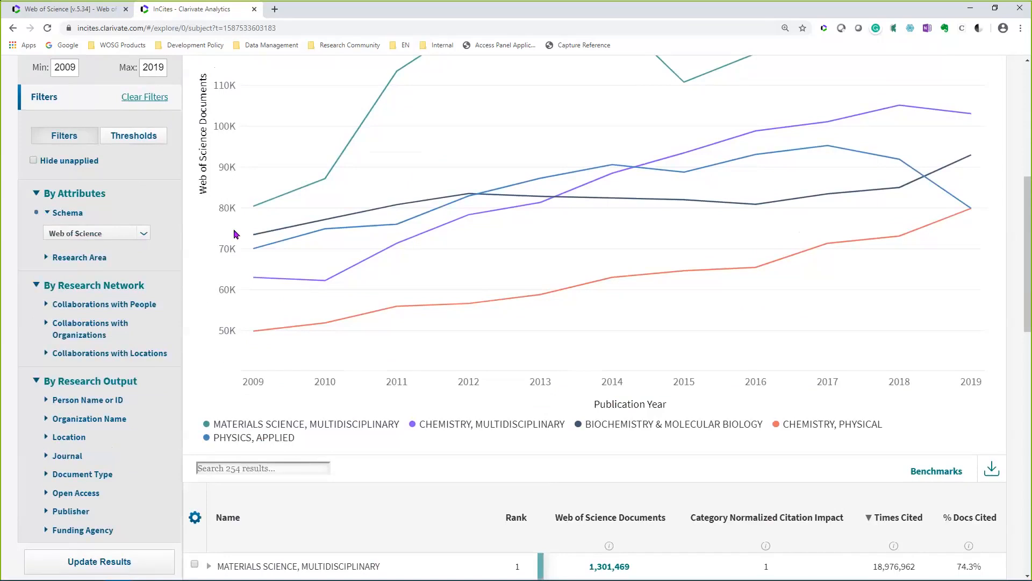
{"action": "left_click", "coordinate": [197, 467]}
{"action": "scroll", "coordinate": [194, 472], "scroll_direction": "up", "scroll_amount": 2}
{"action": "scroll", "coordinate": [195, 474], "scroll_direction": "down", "scroll_amount": 1}
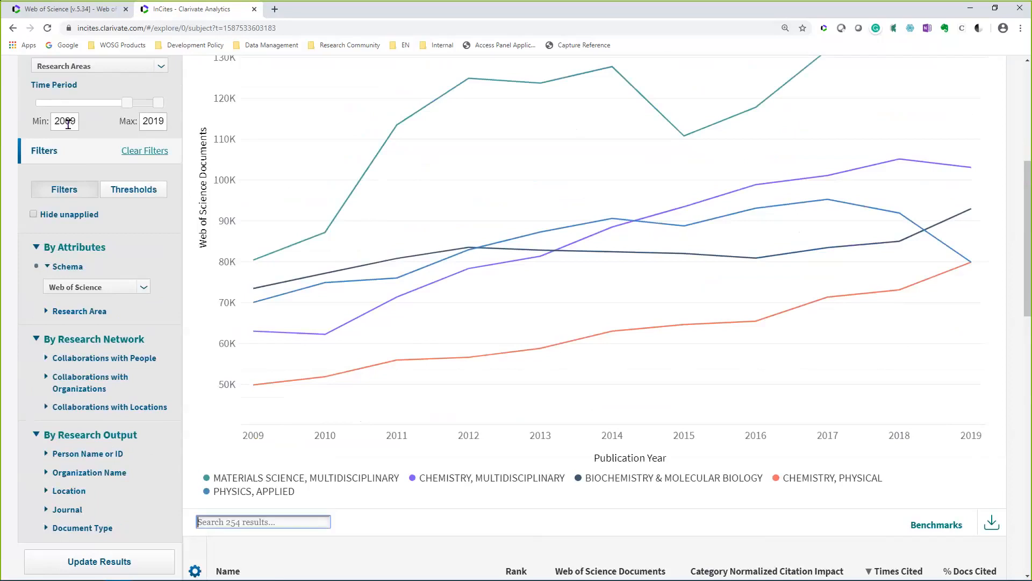
{"action": "scroll", "coordinate": [68, 125], "scroll_direction": "up", "scroll_amount": 3}
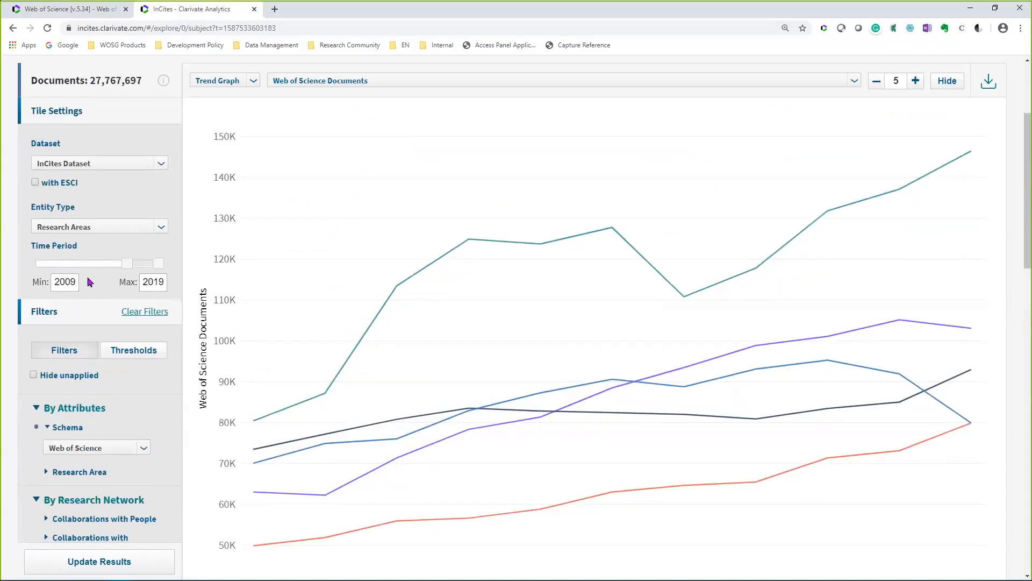
{"action": "scroll", "coordinate": [64, 519], "scroll_direction": "down", "scroll_amount": 2}
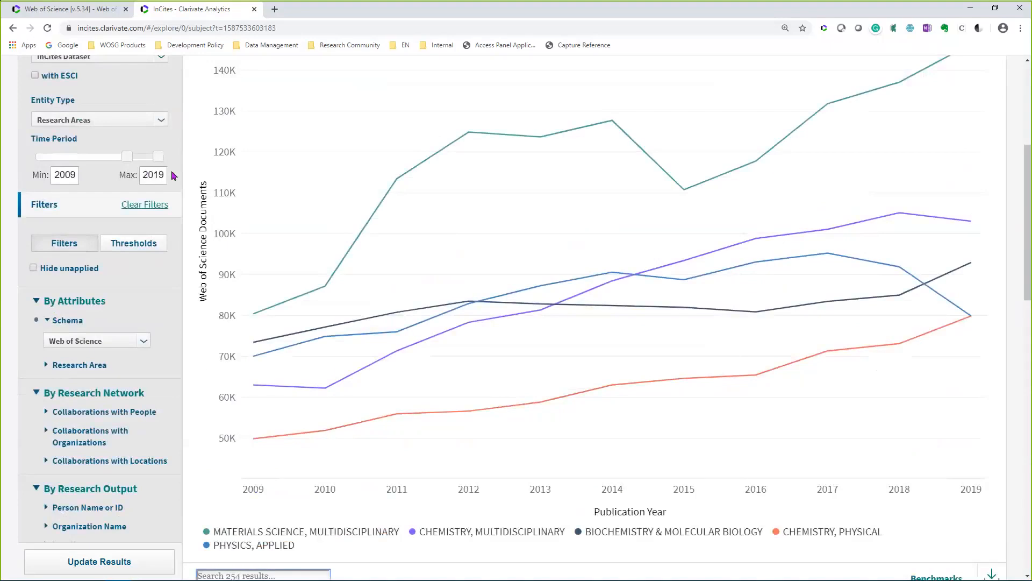
{"action": "scroll", "coordinate": [132, 98], "scroll_direction": "up", "scroll_amount": 2}
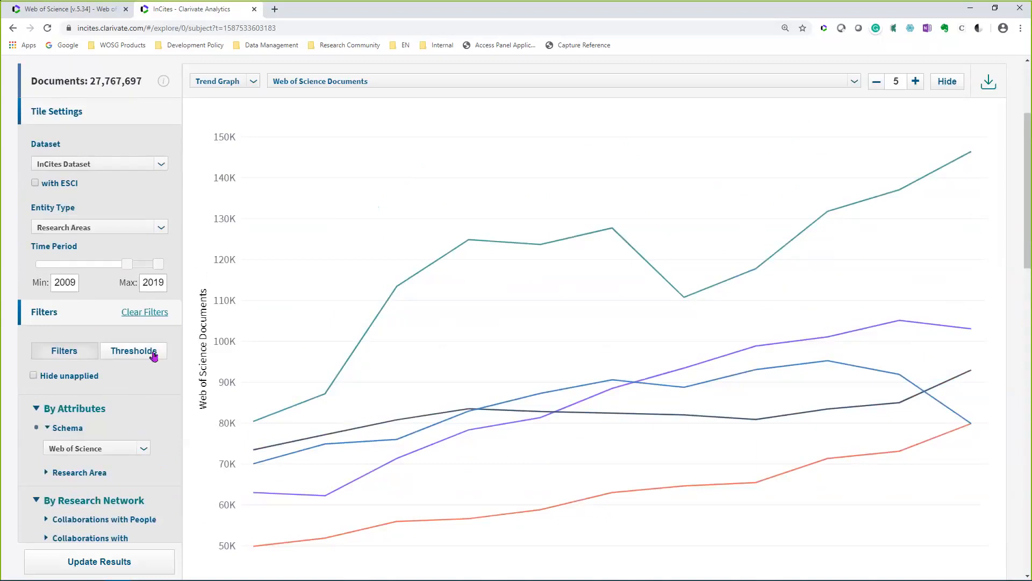
{"action": "scroll", "coordinate": [154, 355], "scroll_direction": "down", "scroll_amount": 3}
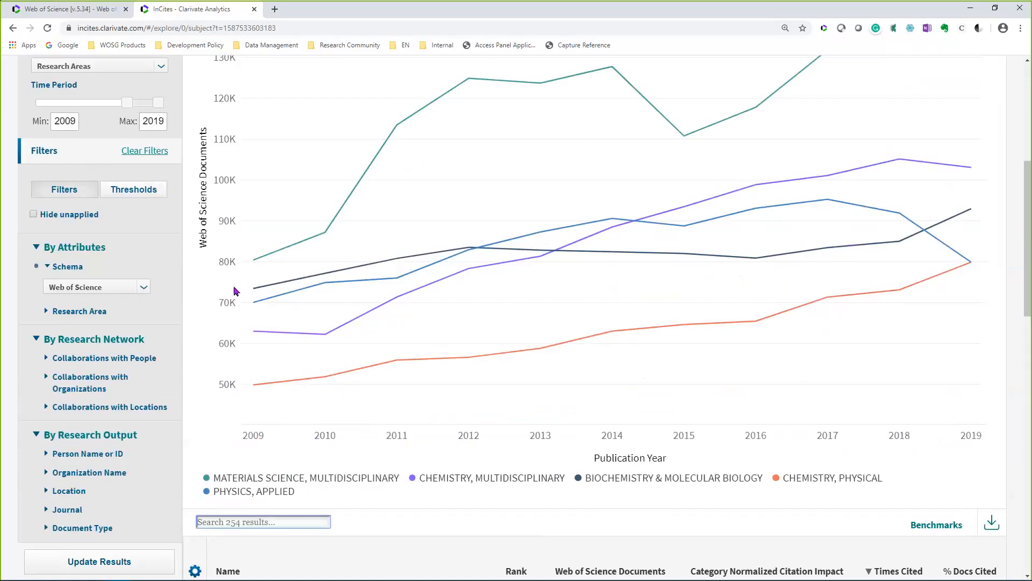
{"action": "scroll", "coordinate": [196, 519], "scroll_direction": "down", "scroll_amount": 1}
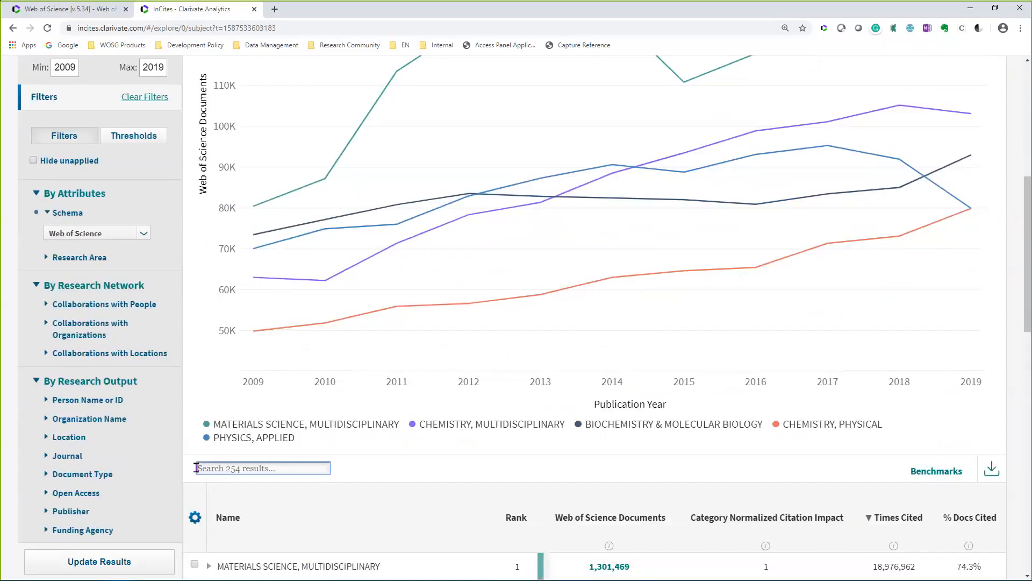
{"action": "scroll", "coordinate": [196, 468], "scroll_direction": "down", "scroll_amount": 1}
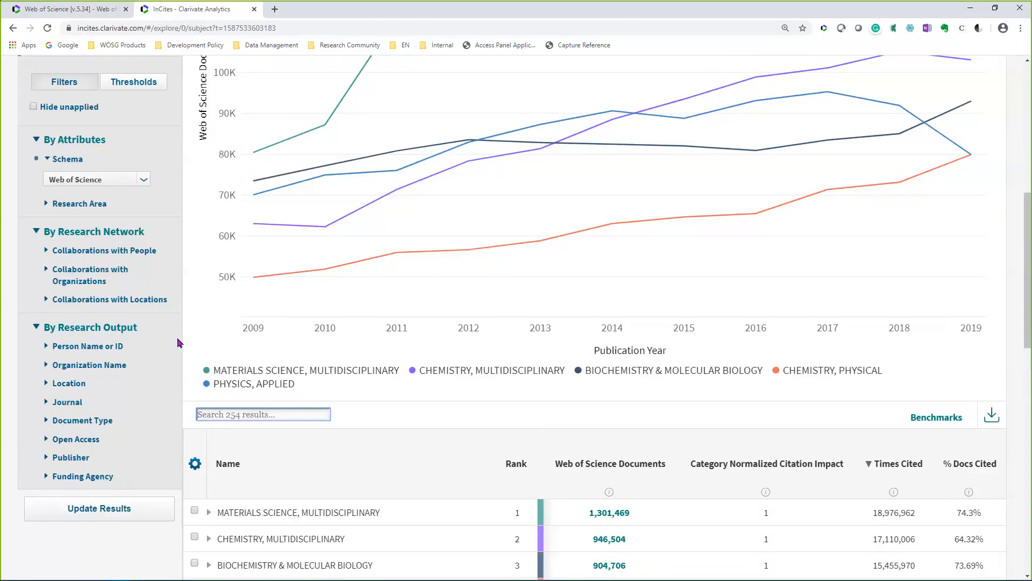
- Change the research area schema to Essential Science Indicators and update the results
{"action": "left_click", "coordinate": [144, 182]}
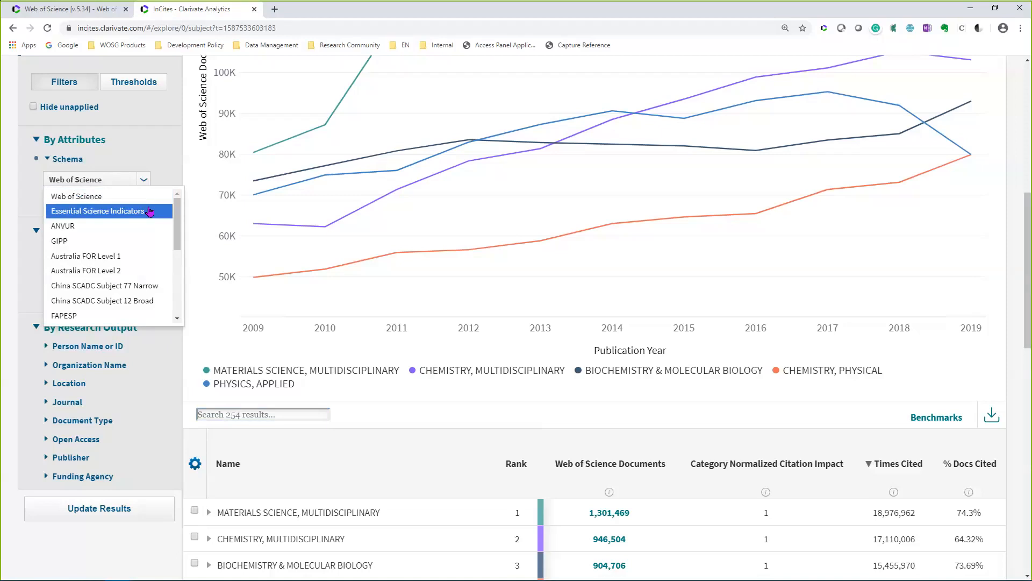
{"action": "left_click", "coordinate": [150, 212]}
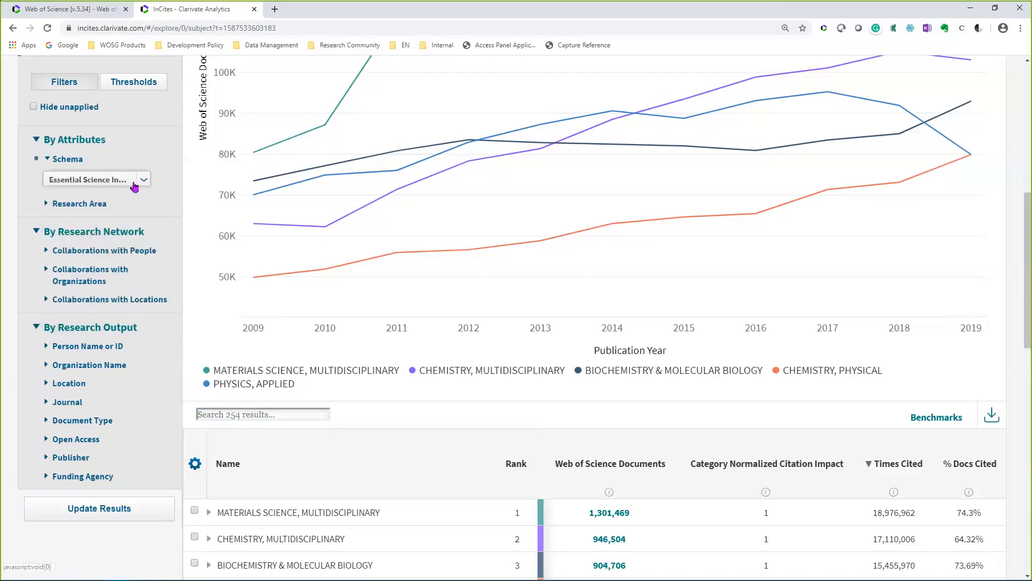
{"action": "left_click", "coordinate": [99, 508]}
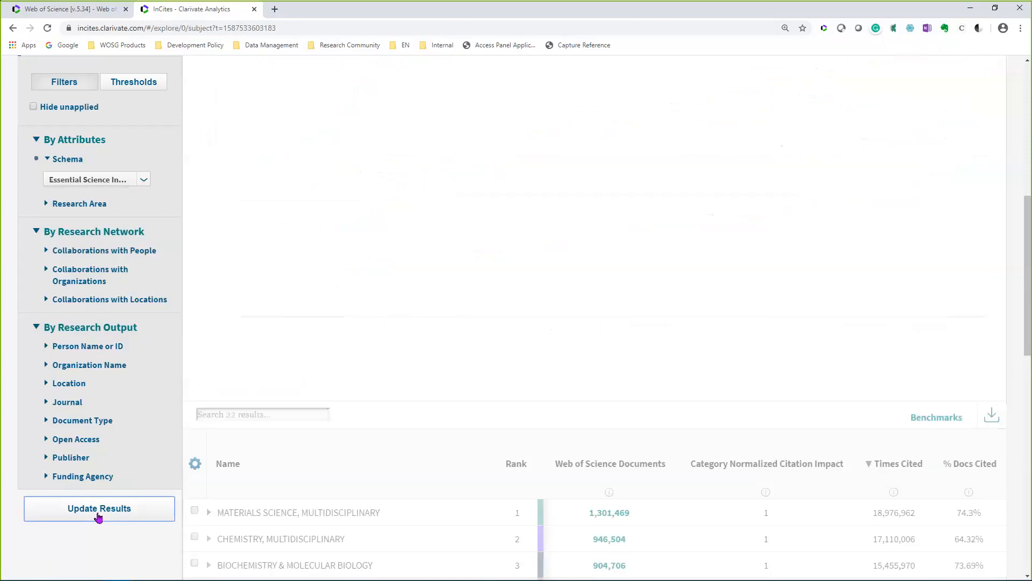
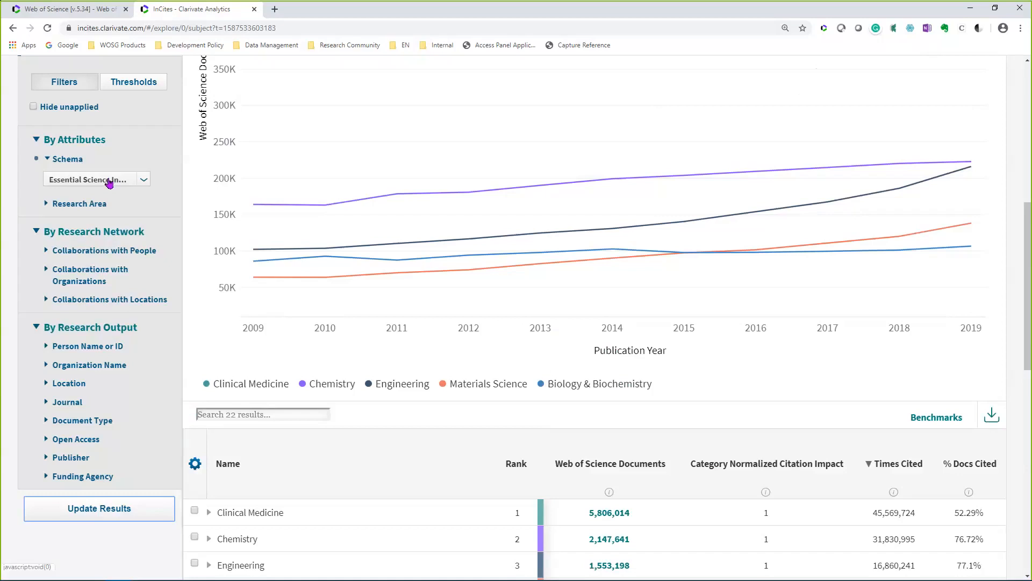
- Switch the research area schema back to Web of Science and update the results
{"action": "left_click", "coordinate": [109, 183]}
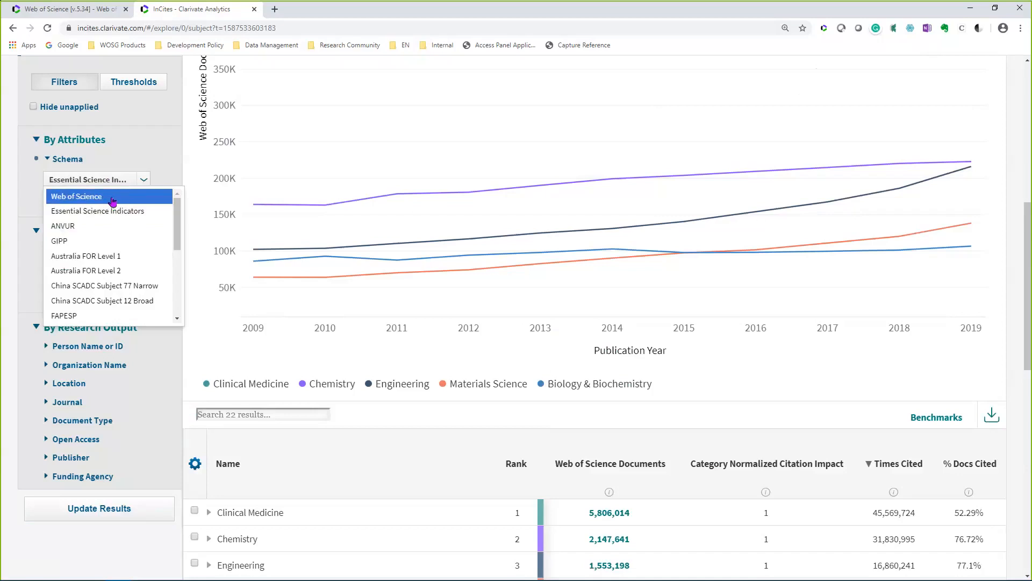
{"action": "left_click", "coordinate": [113, 202]}
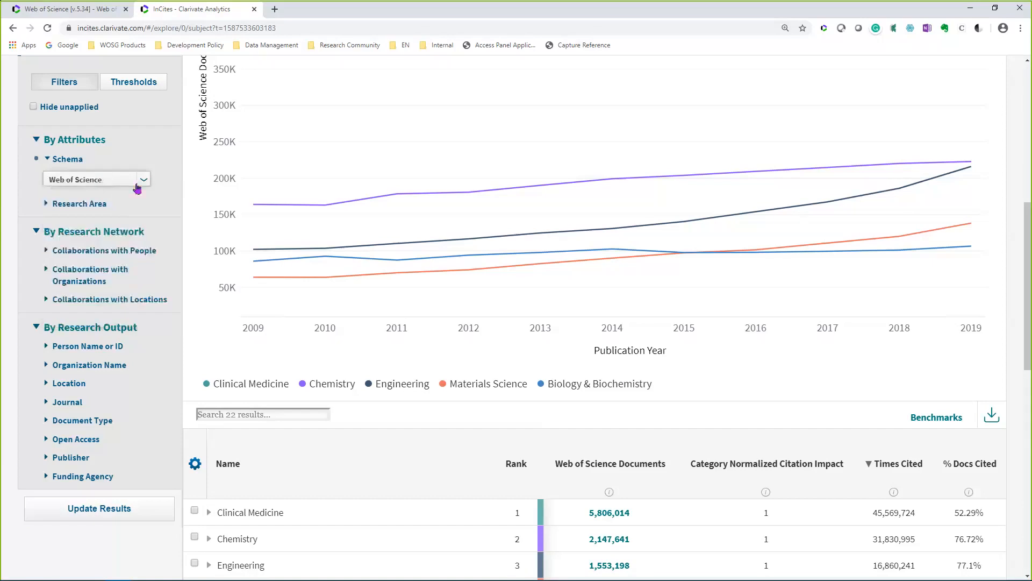
{"action": "left_click", "coordinate": [117, 518]}
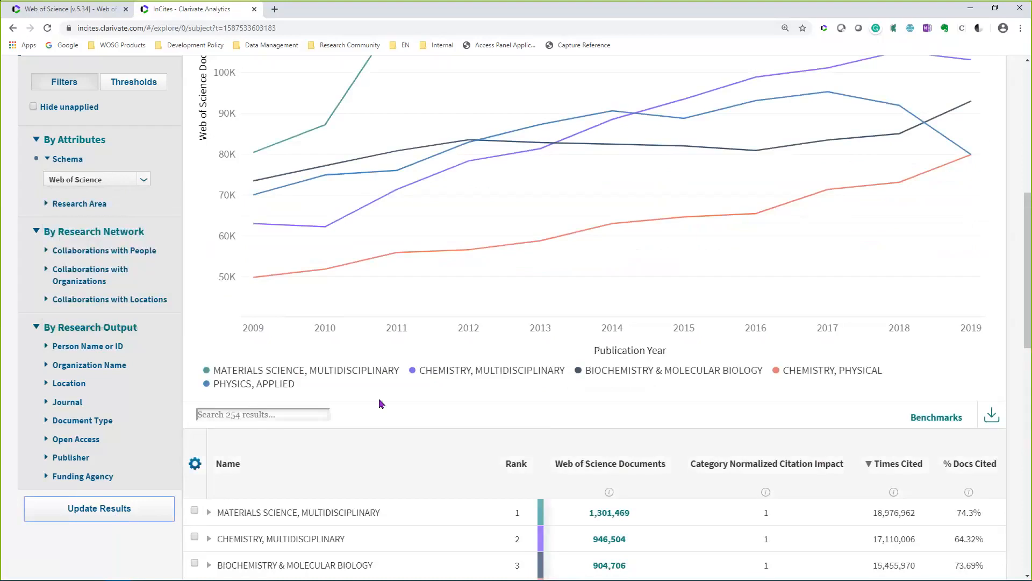
- Check which visualization types are offered for the Research Areas chart, keeping the Trend Graph
{"action": "scroll", "coordinate": [378, 403], "scroll_direction": "up", "scroll_amount": 6}
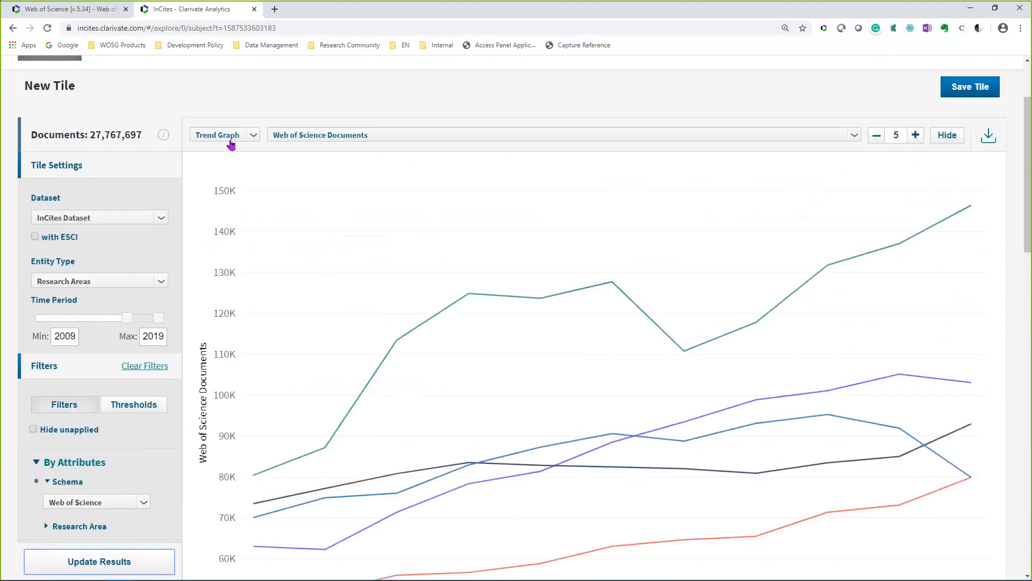
{"action": "left_click", "coordinate": [231, 136]}
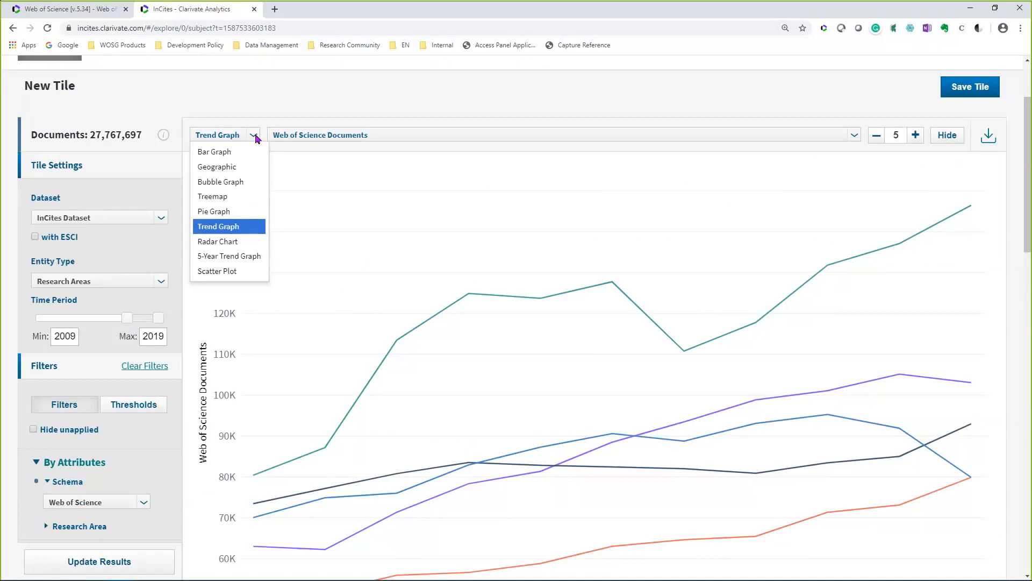
{"action": "left_click", "coordinate": [292, 137]}
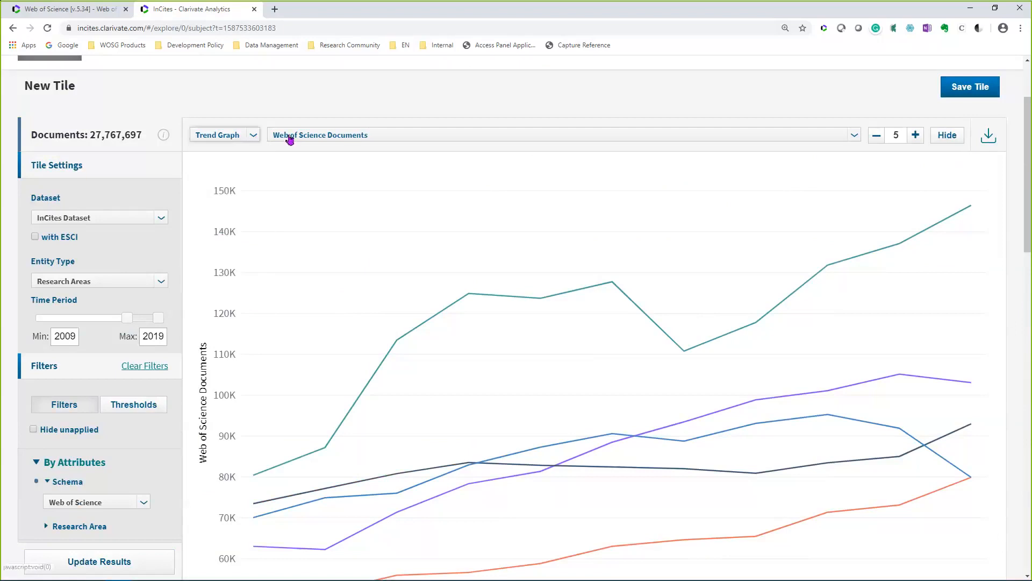
- Check which indicators the trend graph offers, keeping Web of Science Documents, and examine the Materials Science, Multidisciplinary line around 2015
{"action": "left_click", "coordinate": [292, 137]}
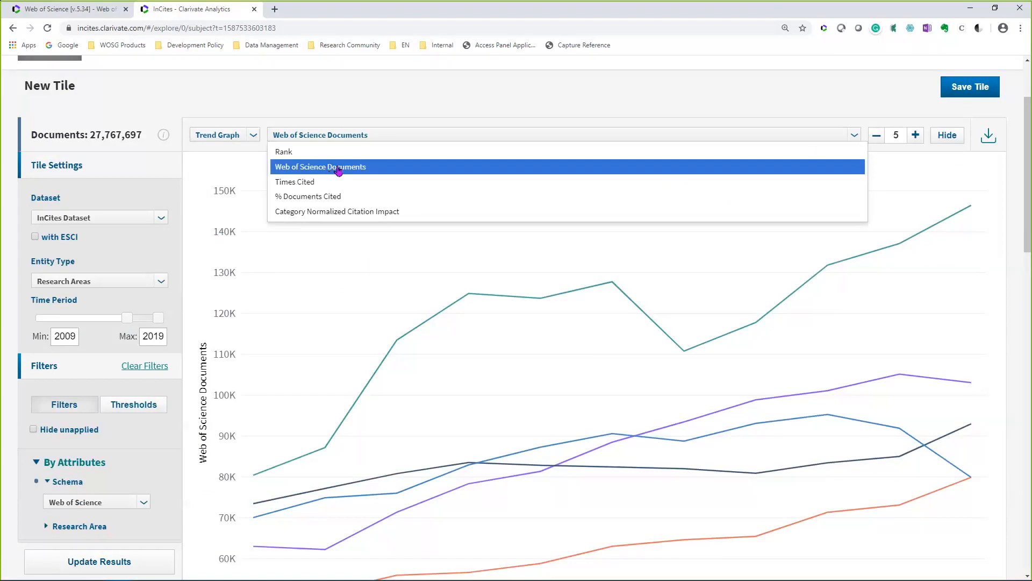
{"action": "left_click", "coordinate": [408, 110]}
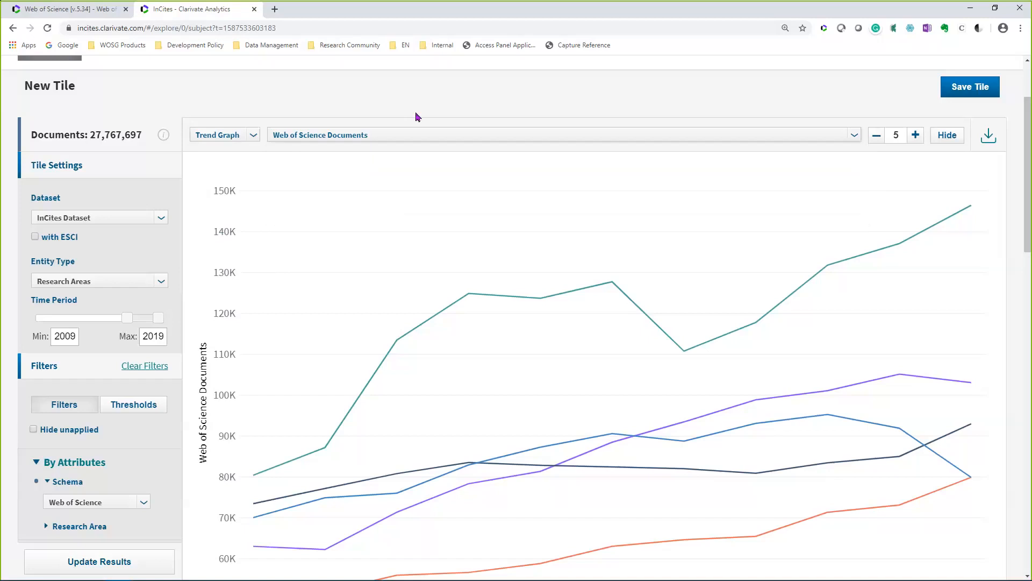
{"action": "scroll", "coordinate": [427, 192], "scroll_direction": "down", "scroll_amount": 2}
{"action": "key", "text": "ctrl+minus"}
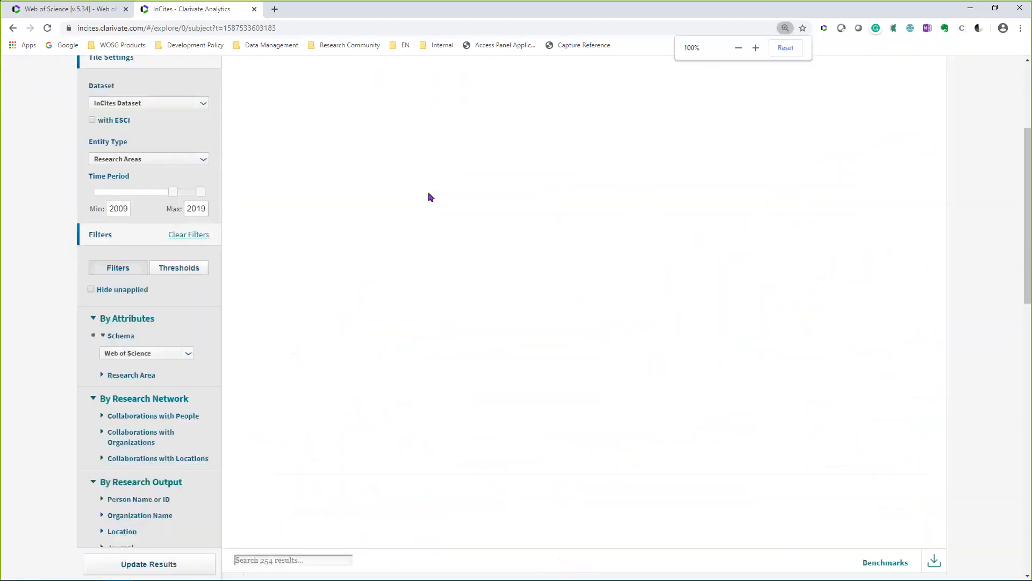
{"action": "scroll", "coordinate": [441, 228], "scroll_direction": "up", "scroll_amount": 1}
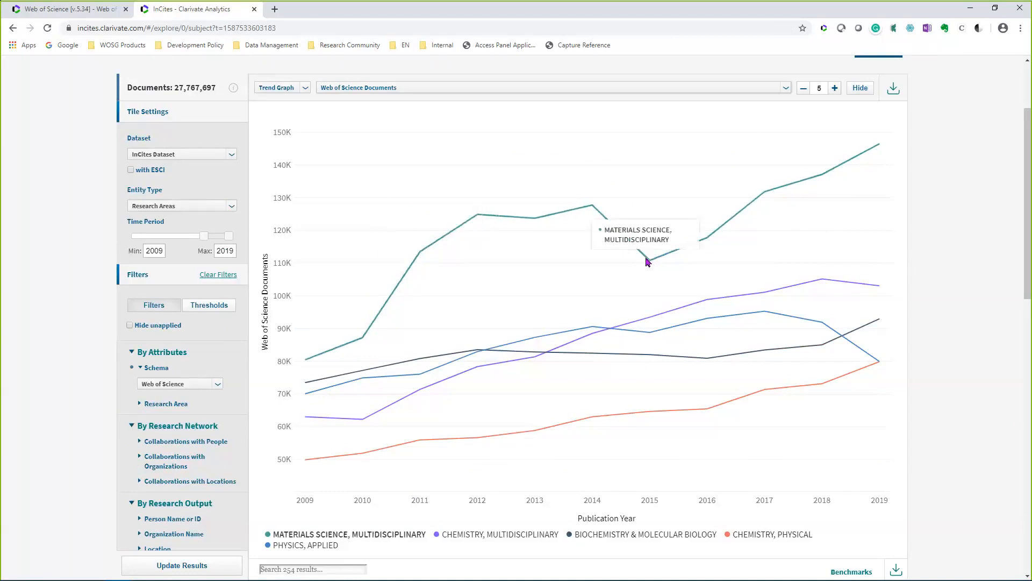
{"action": "mouse_move", "coordinate": [649, 262]}
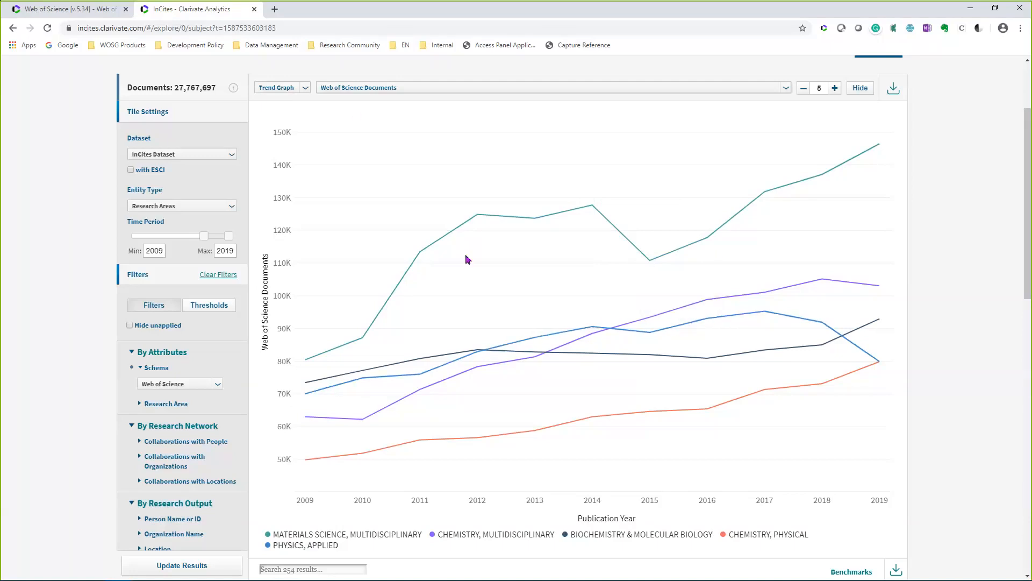
- Increase the number of research areas plotted in the trend graph to 8
{"action": "left_click", "coordinate": [836, 94]}
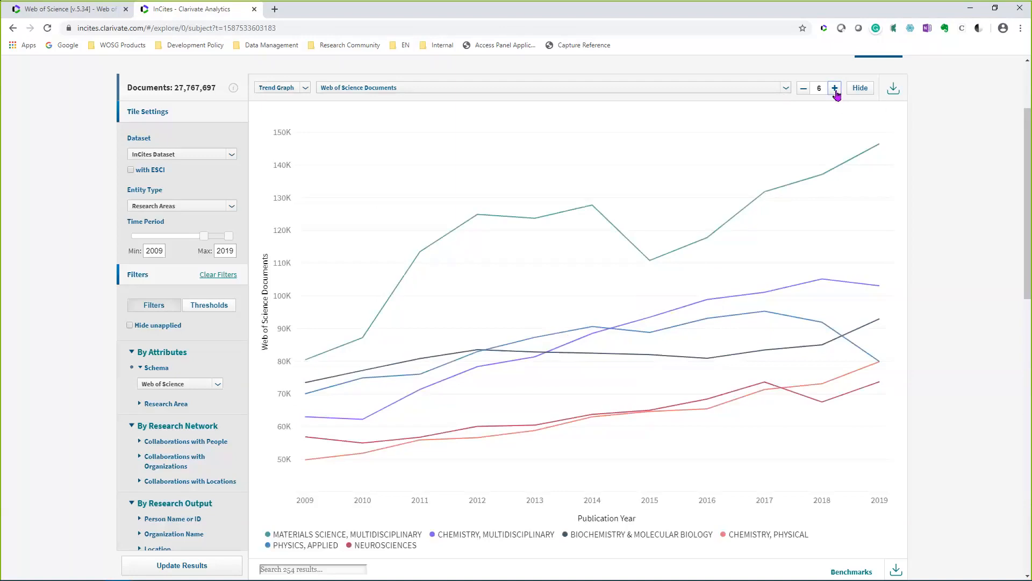
{"action": "left_click", "coordinate": [835, 89]}
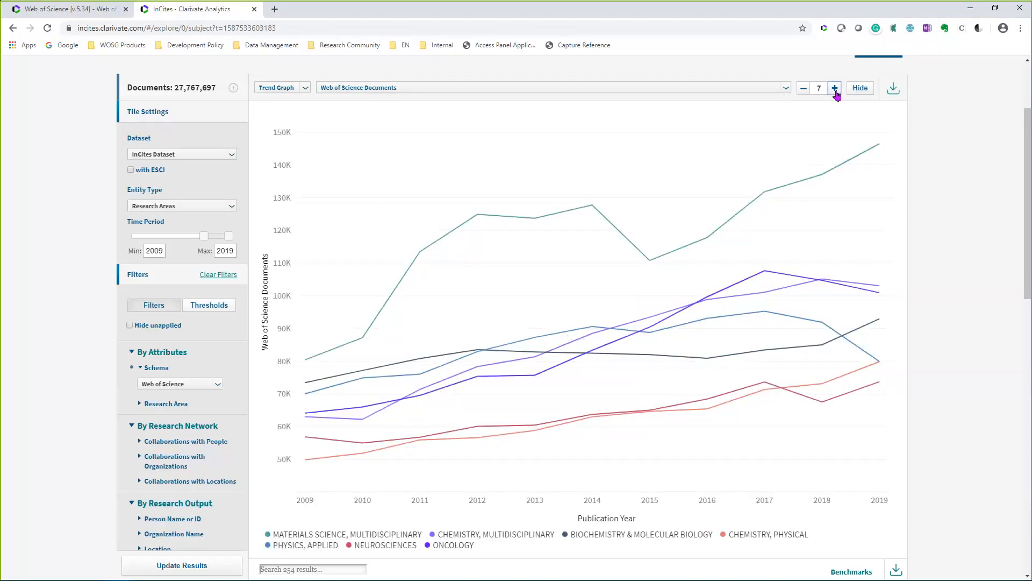
{"action": "left_click", "coordinate": [836, 91]}
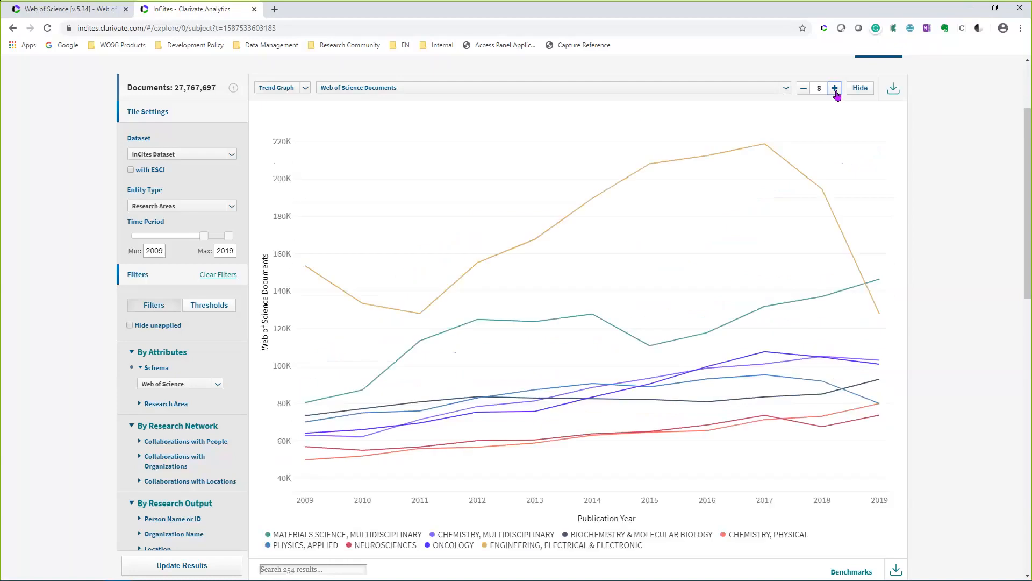
- Hide the trend graph and look through the research areas results table
{"action": "left_click", "coordinate": [306, 89]}
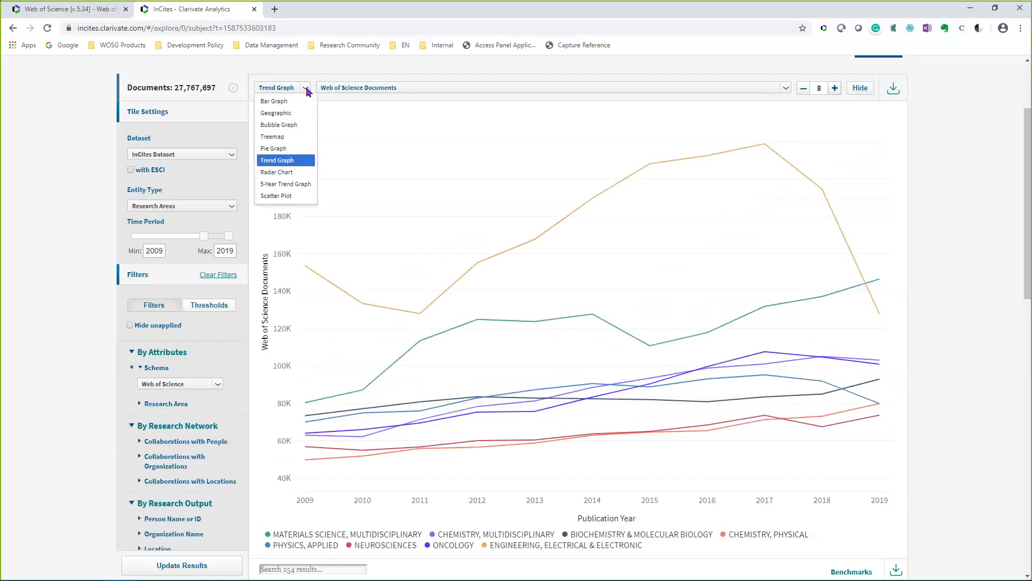
{"action": "left_click", "coordinate": [860, 93]}
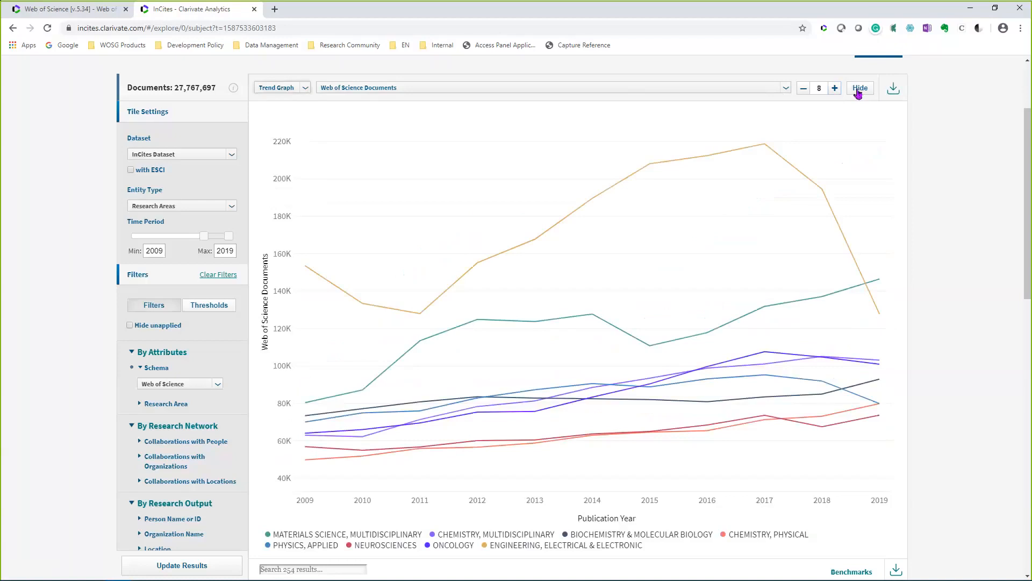
{"action": "left_click", "coordinate": [860, 89]}
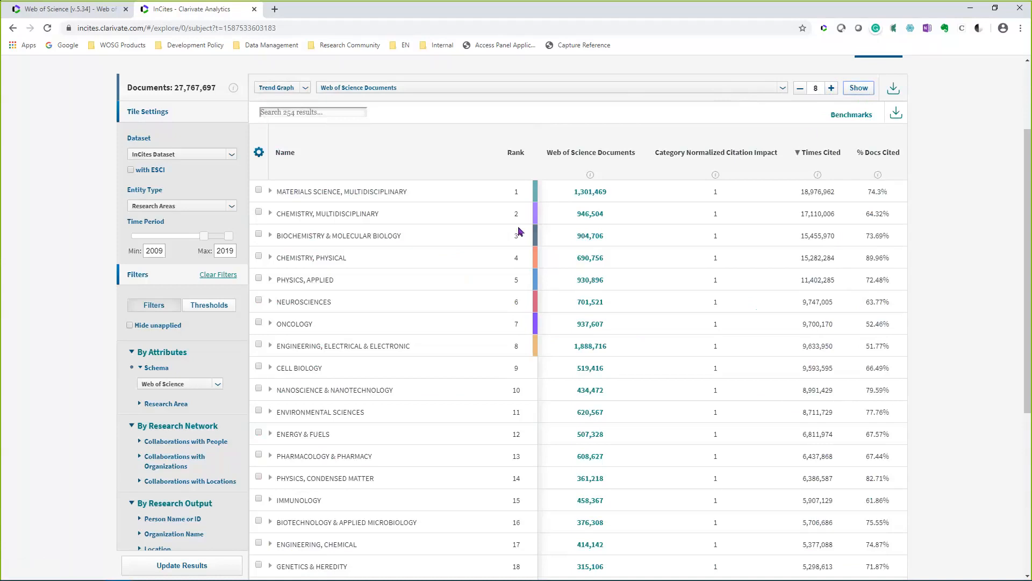
{"action": "scroll", "coordinate": [244, 301], "scroll_direction": "down", "scroll_amount": 2}
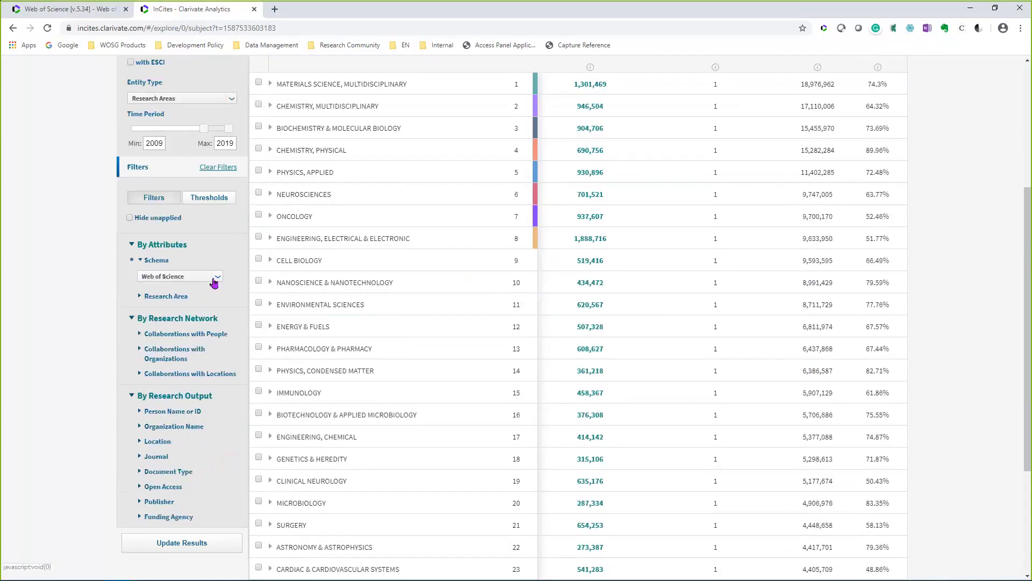
{"action": "scroll", "coordinate": [215, 282], "scroll_direction": "up", "scroll_amount": 1}
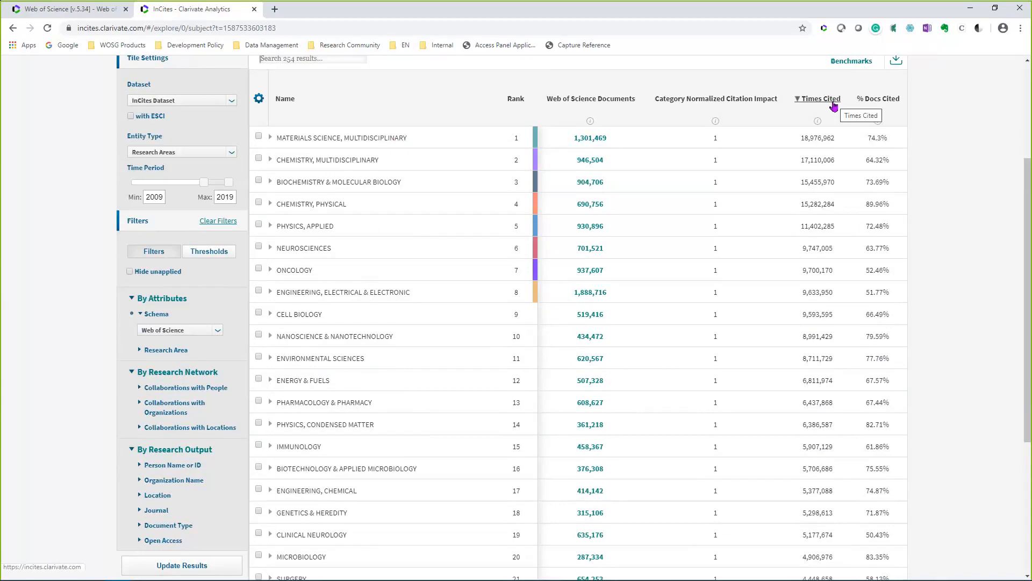
- Sort the research areas table by Web of Science Documents, and return the sorting to Times Cited
{"action": "left_click", "coordinate": [607, 102]}
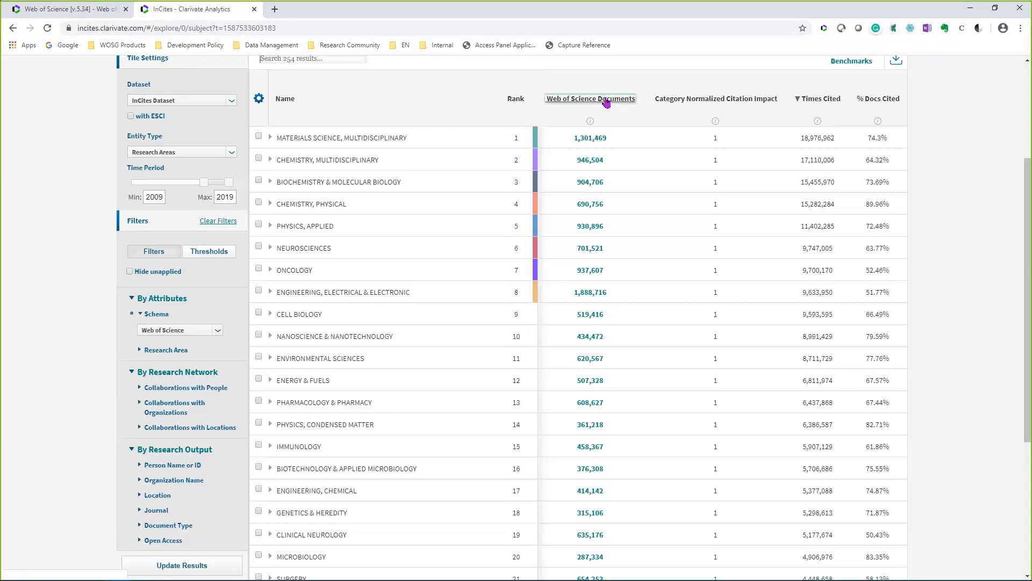
{"action": "left_click", "coordinate": [607, 103]}
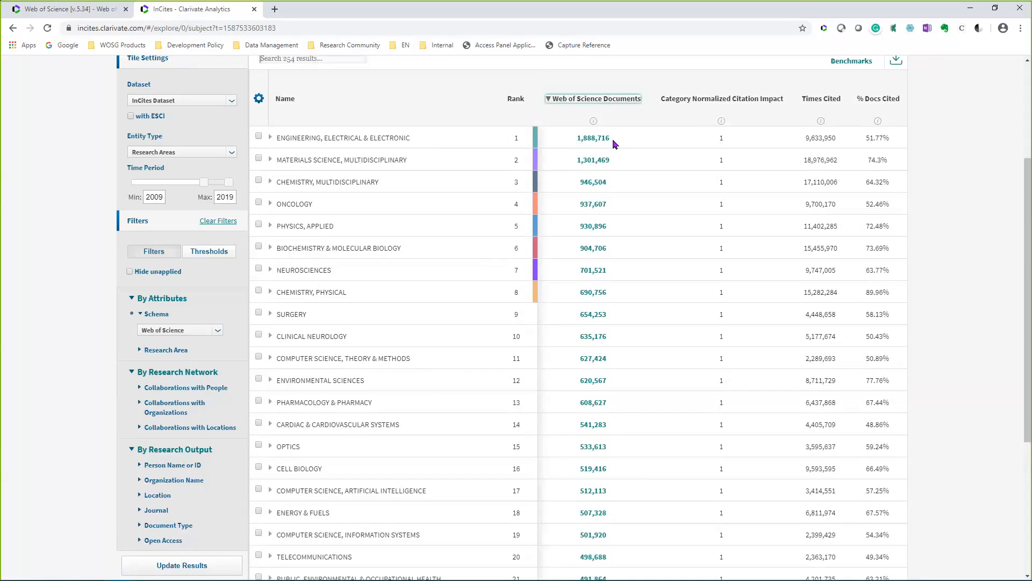
{"action": "left_click", "coordinate": [830, 102]}
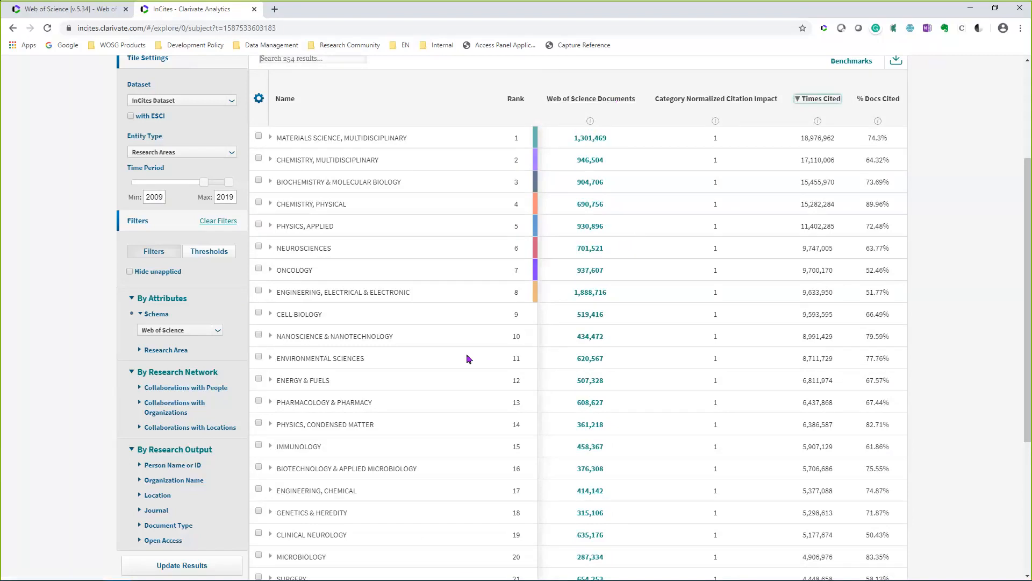
- Filter the results to the Article document type, update them and sort the table by Web of Science Documents
{"action": "left_click", "coordinate": [146, 526]}
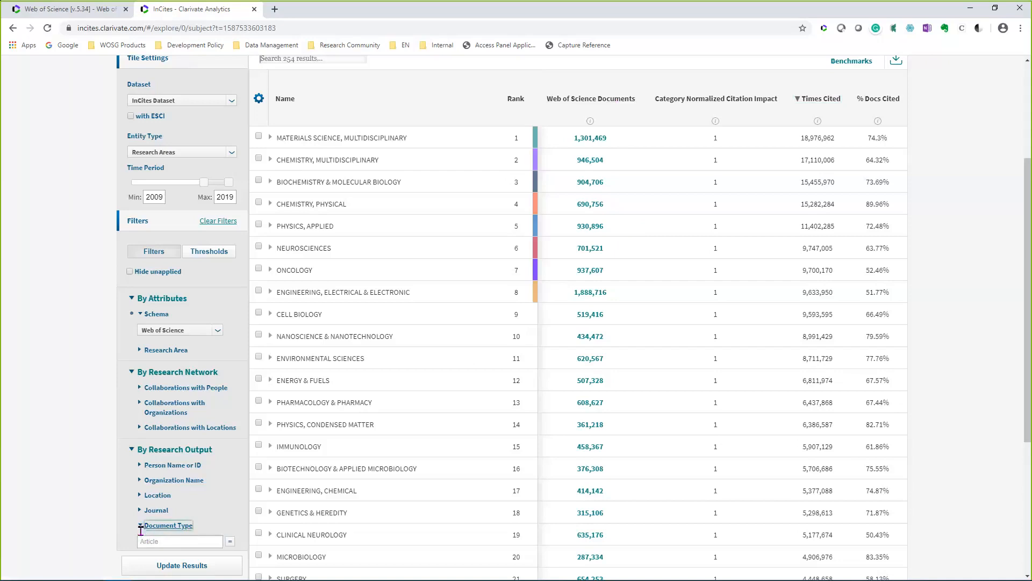
{"action": "left_click", "coordinate": [145, 540]}
{"action": "type", "text": "article"}
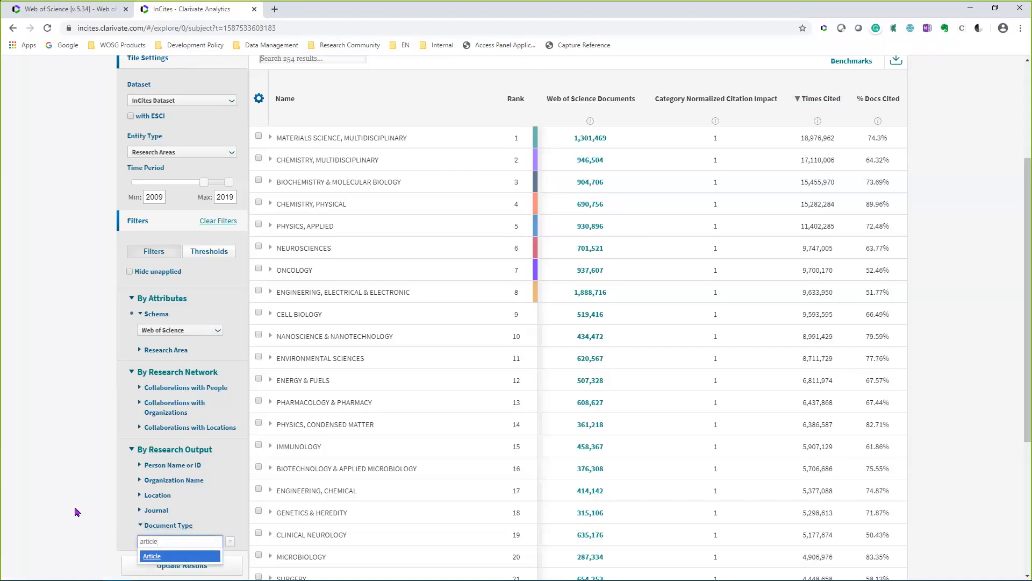
{"action": "key", "text": "Return"}
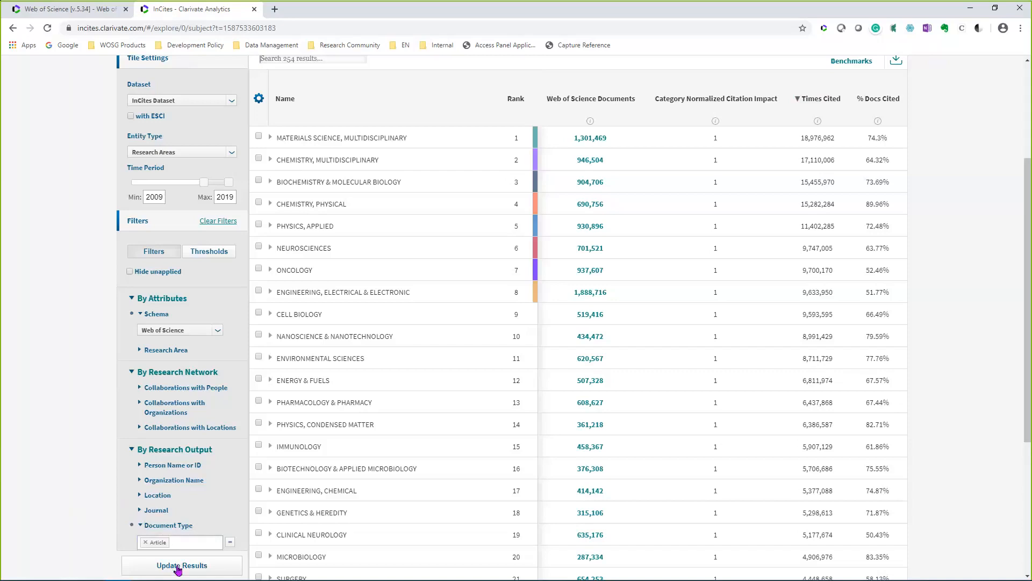
{"action": "left_click", "coordinate": [178, 568]}
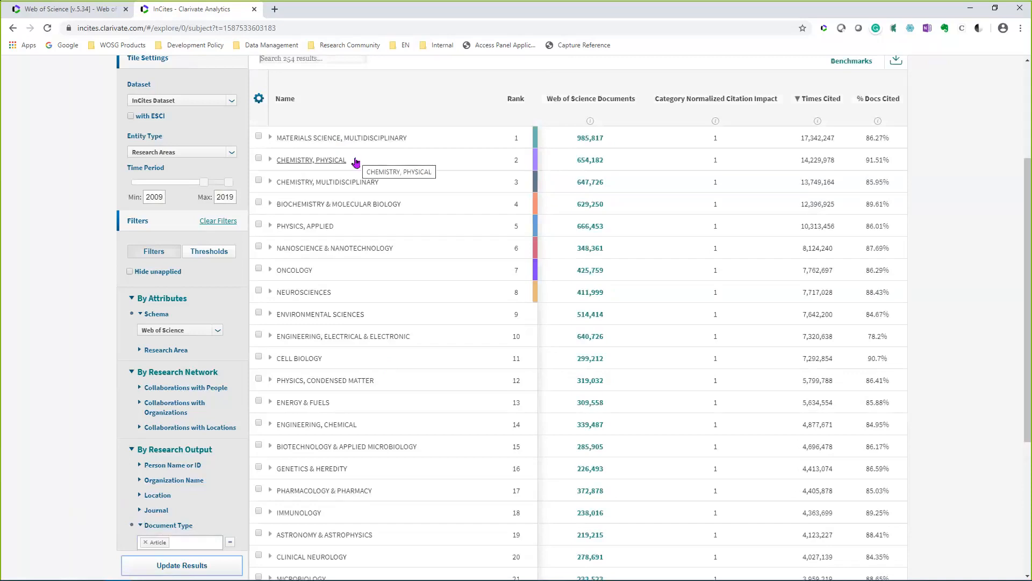
{"action": "left_click", "coordinate": [592, 102]}
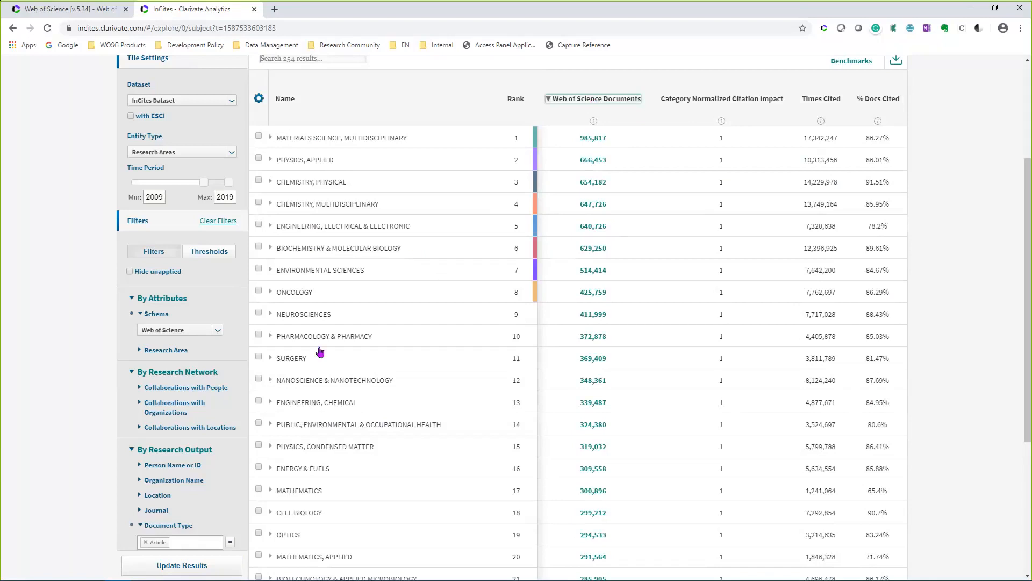
- Add Review and Proceedings Paper to the Document Type filter
{"action": "left_click", "coordinate": [193, 541]}
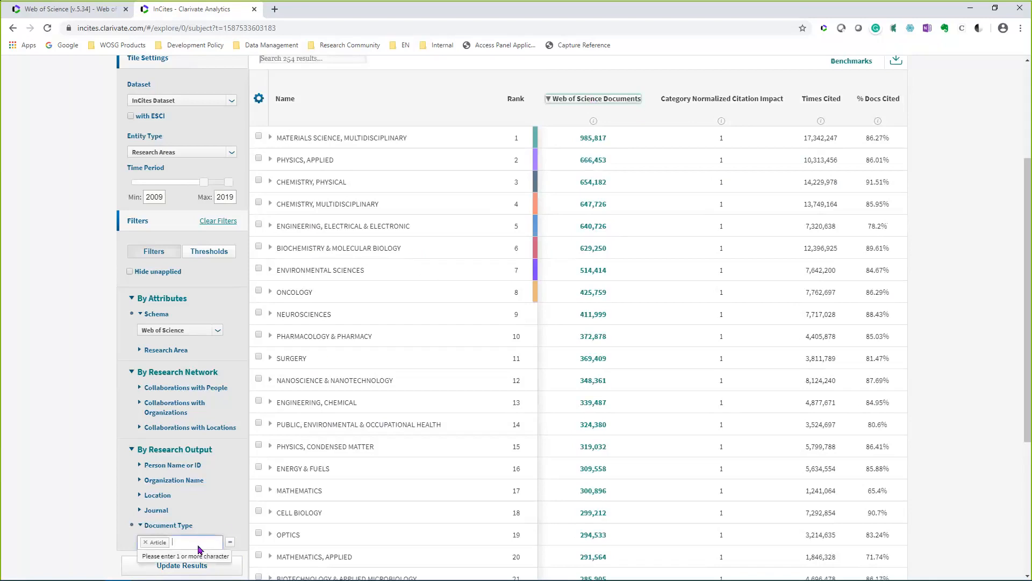
{"action": "type", "text": "re"}
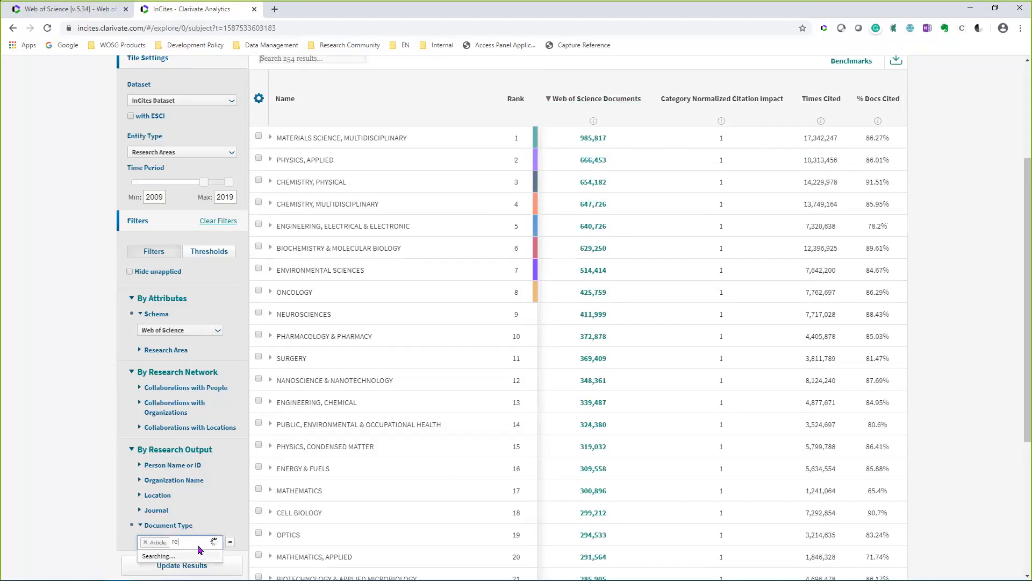
{"action": "type", "text": "view"}
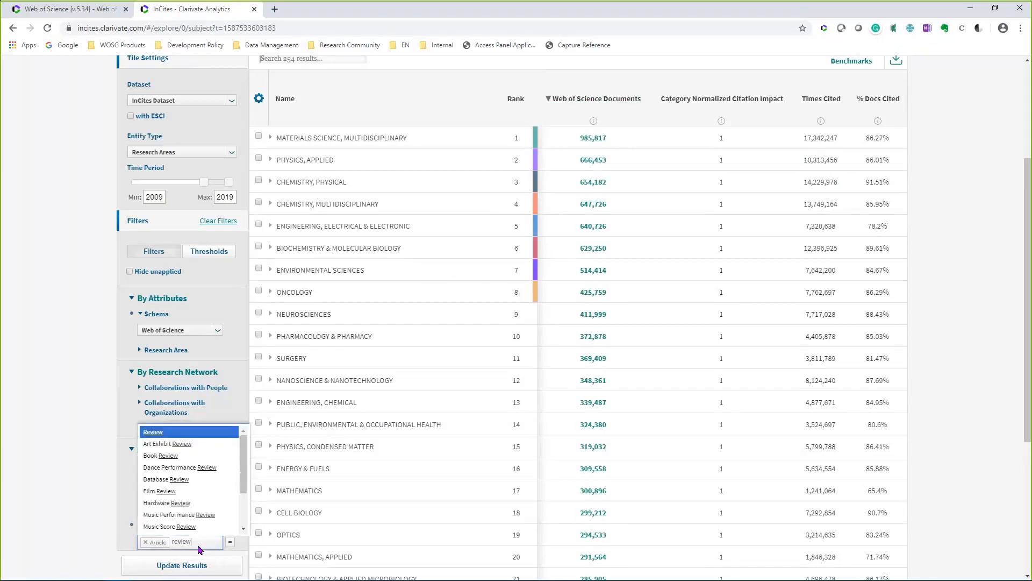
{"action": "key", "text": "Return"}
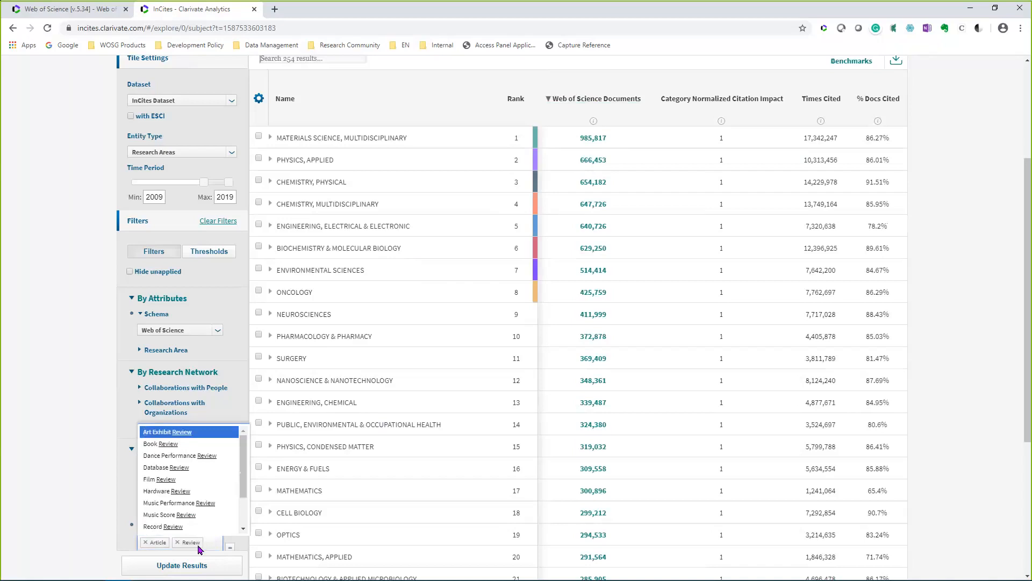
{"action": "type", "text": "pro"}
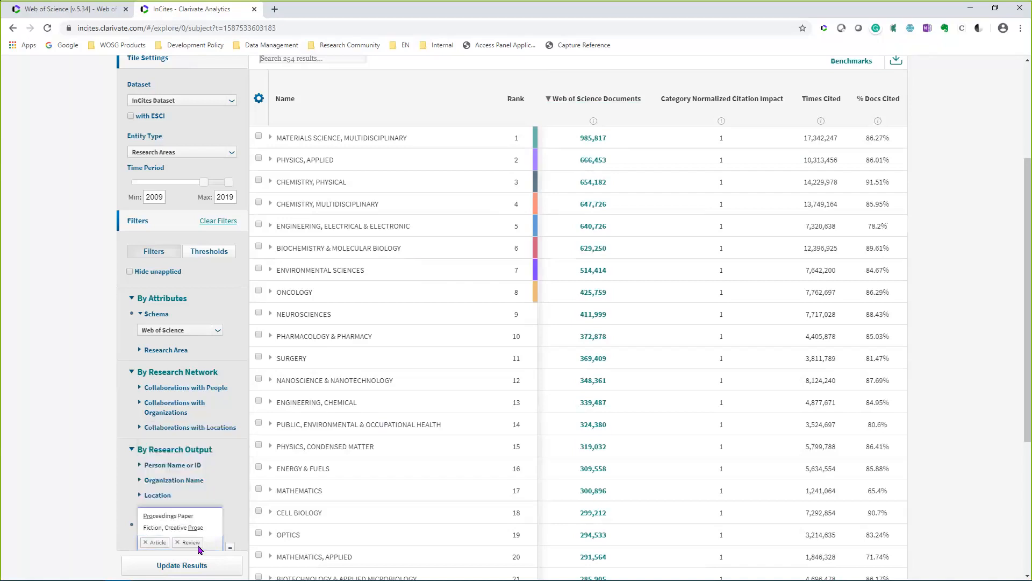
{"action": "type", "text": "c"}
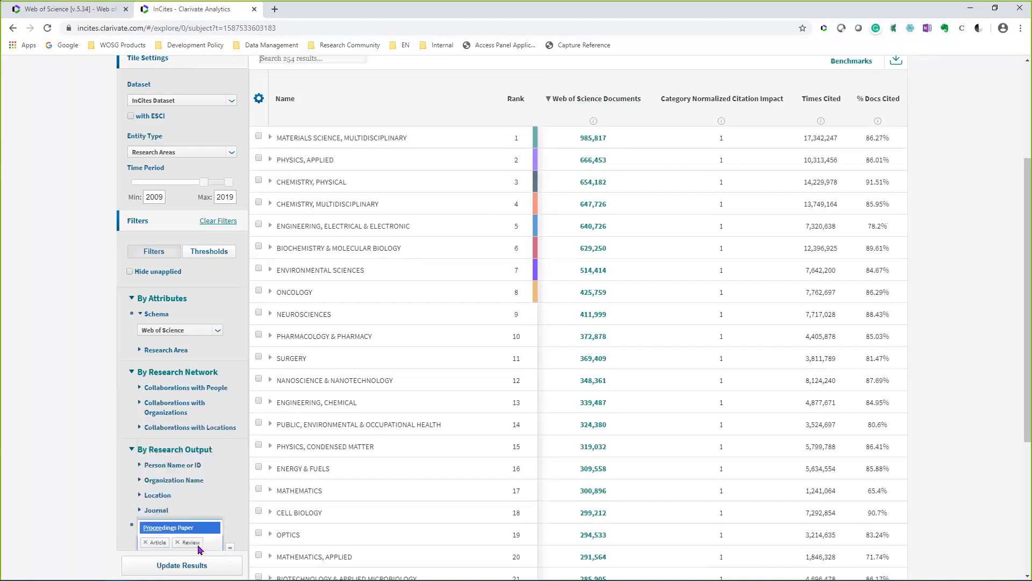
{"action": "key", "text": "Return"}
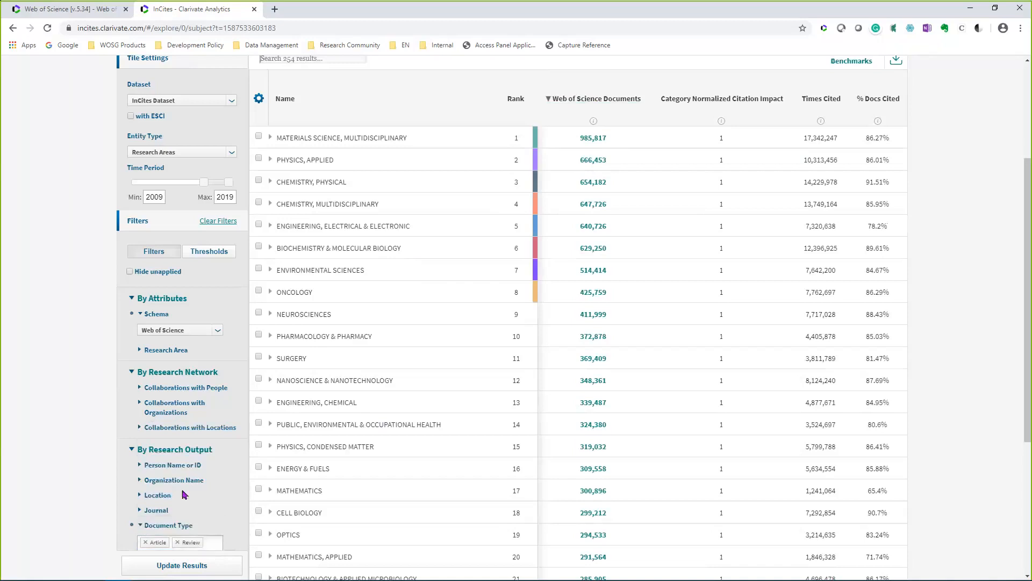
- Add Book and Book Chapter to the Document Type filter and update the results
{"action": "scroll", "coordinate": [184, 491], "scroll_direction": "down", "scroll_amount": 3}
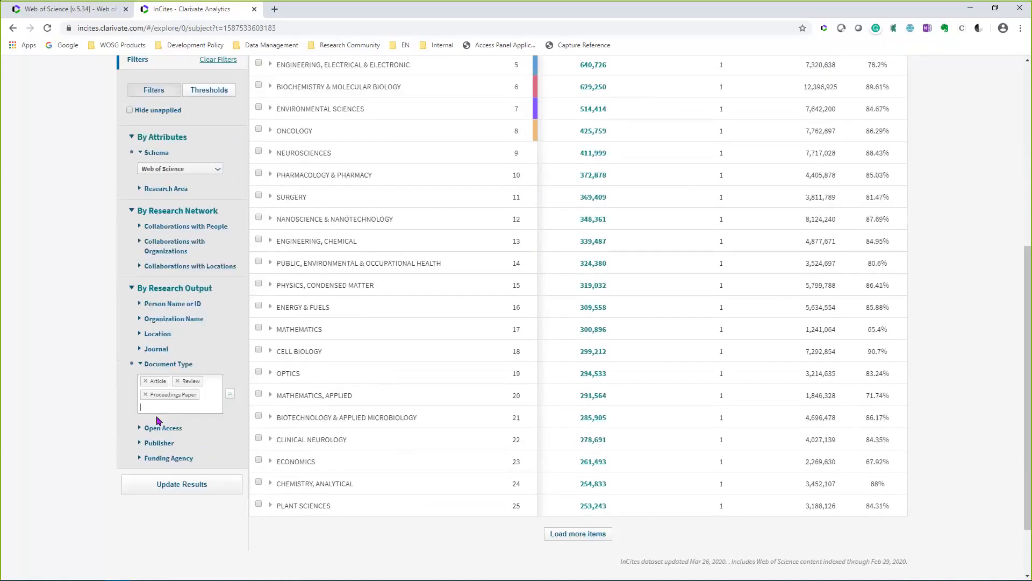
{"action": "key", "text": "ctrl+plus"}
{"action": "type", "text": "book"}
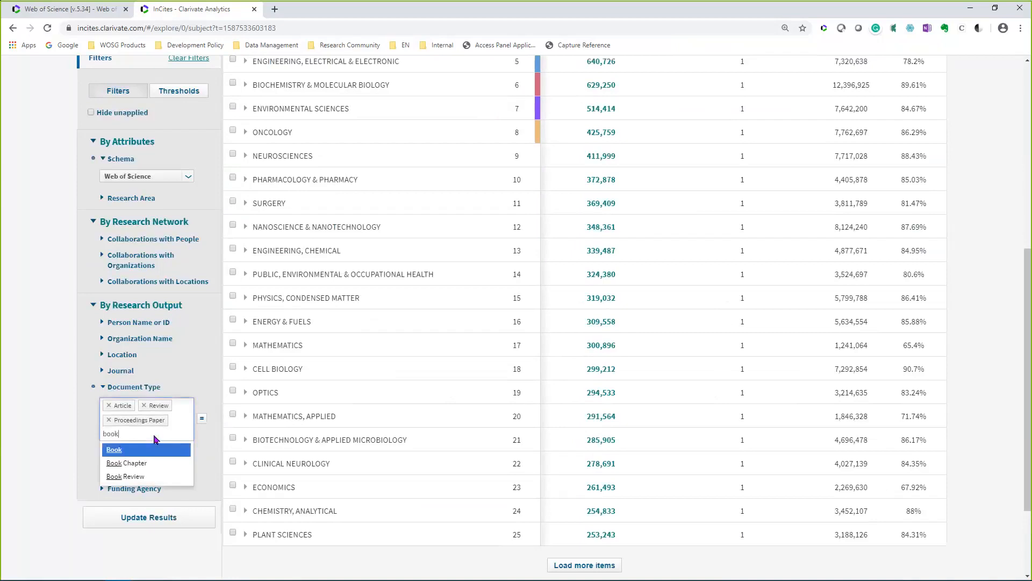
{"action": "key", "text": "Return"}
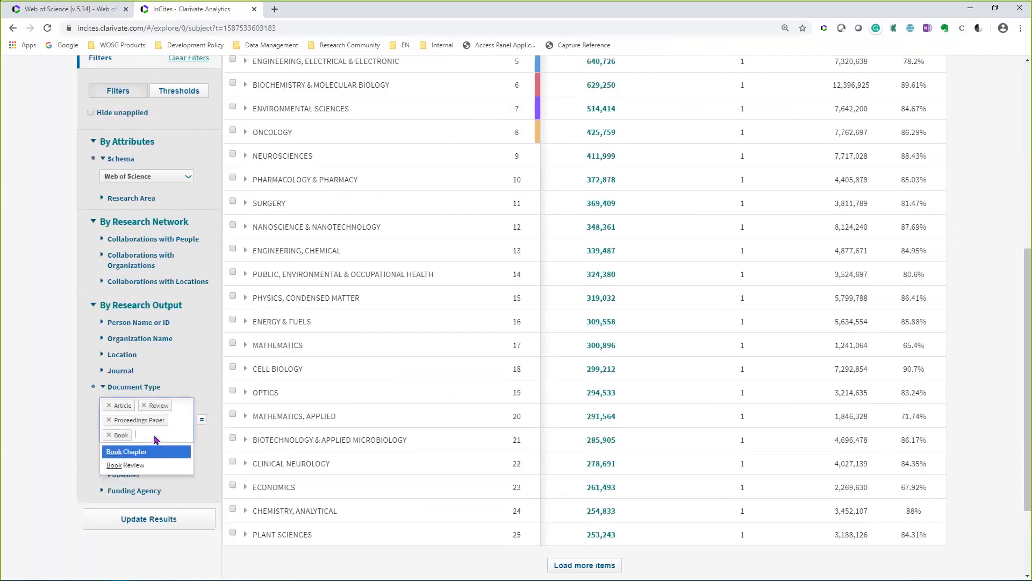
{"action": "type", "text": "book"}
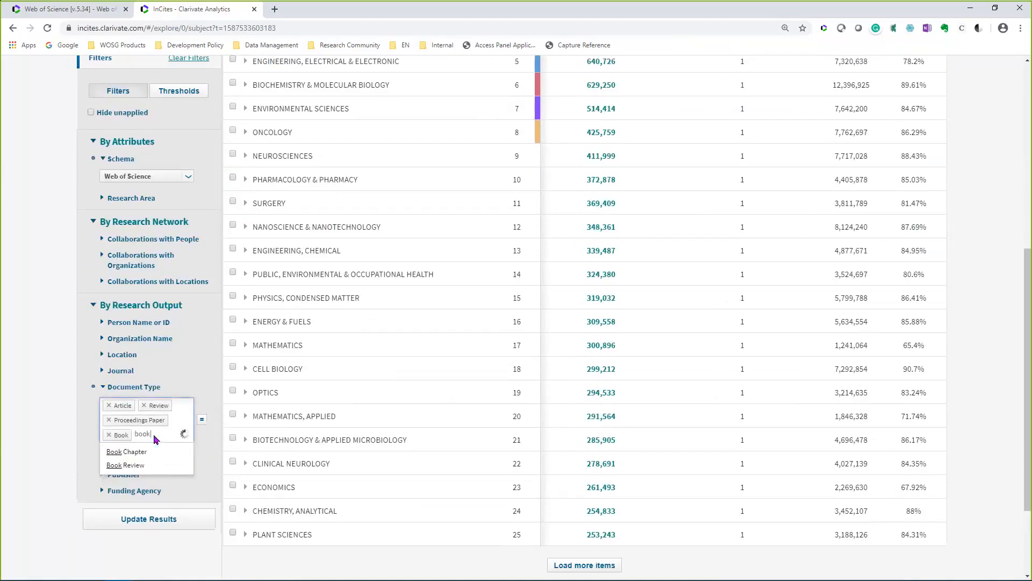
{"action": "key", "text": "Return"}
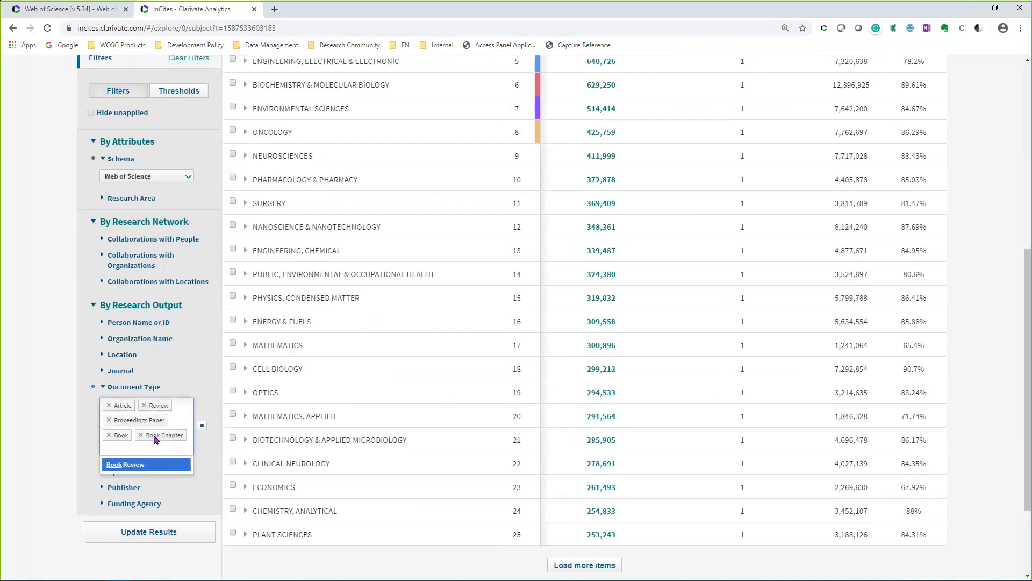
{"action": "left_click", "coordinate": [41, 428]}
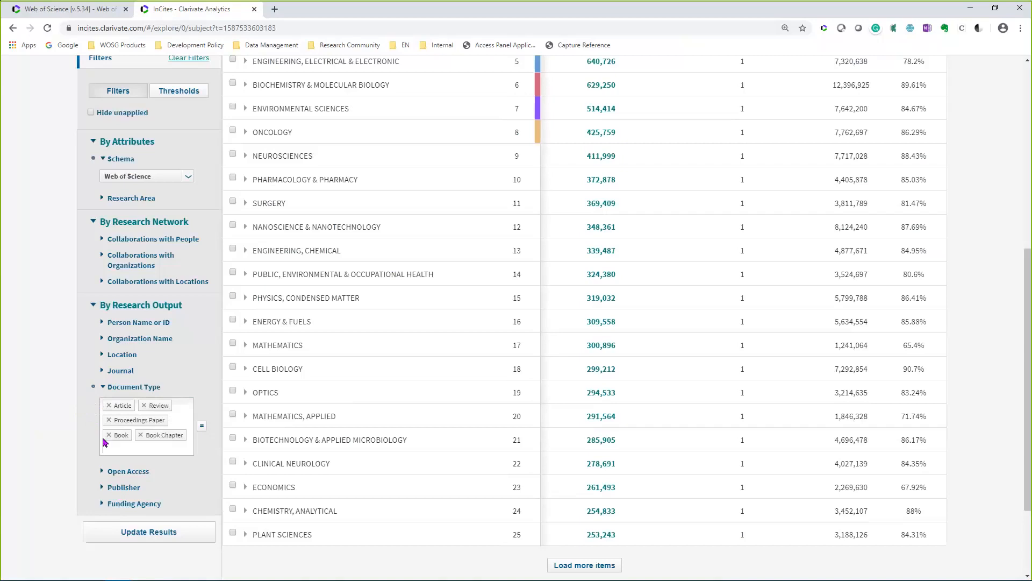
{"action": "left_click", "coordinate": [118, 540]}
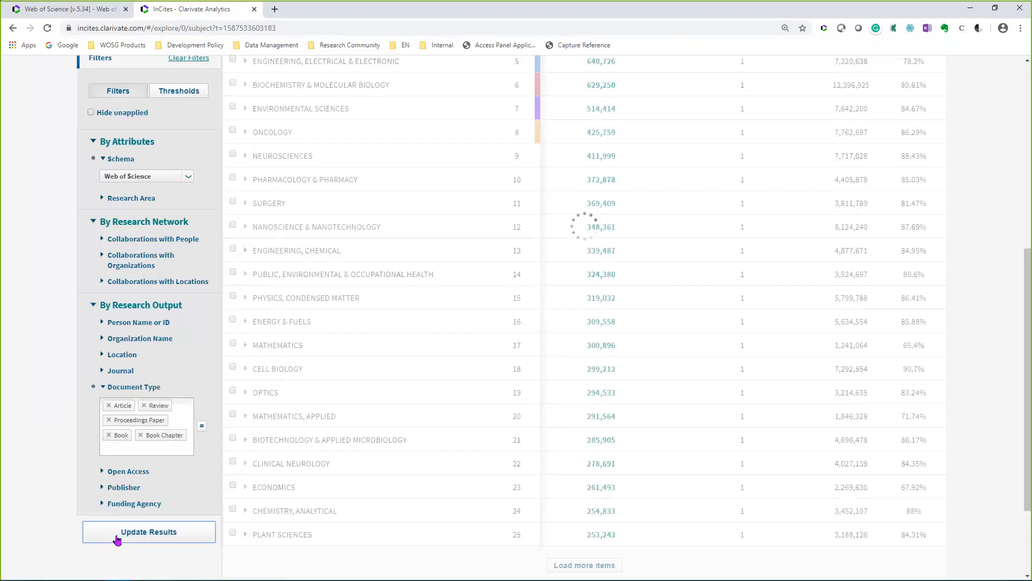
- Examine the updated research areas ranking by Web of Science Documents alongside the schema and document type filters in use
{"action": "scroll", "coordinate": [333, 408], "scroll_direction": "up", "scroll_amount": 2}
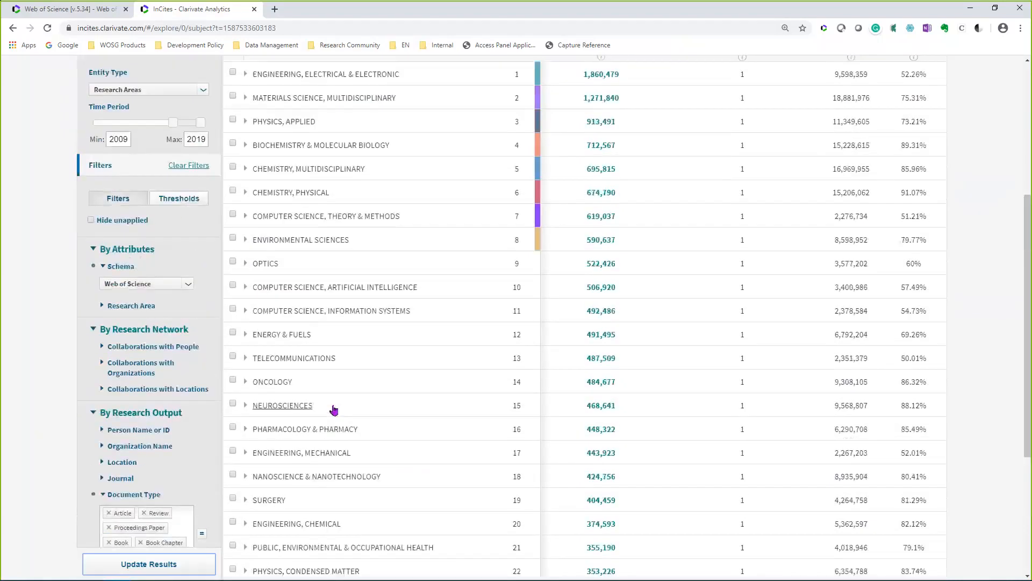
{"action": "scroll", "coordinate": [333, 409], "scroll_direction": "up", "scroll_amount": 1}
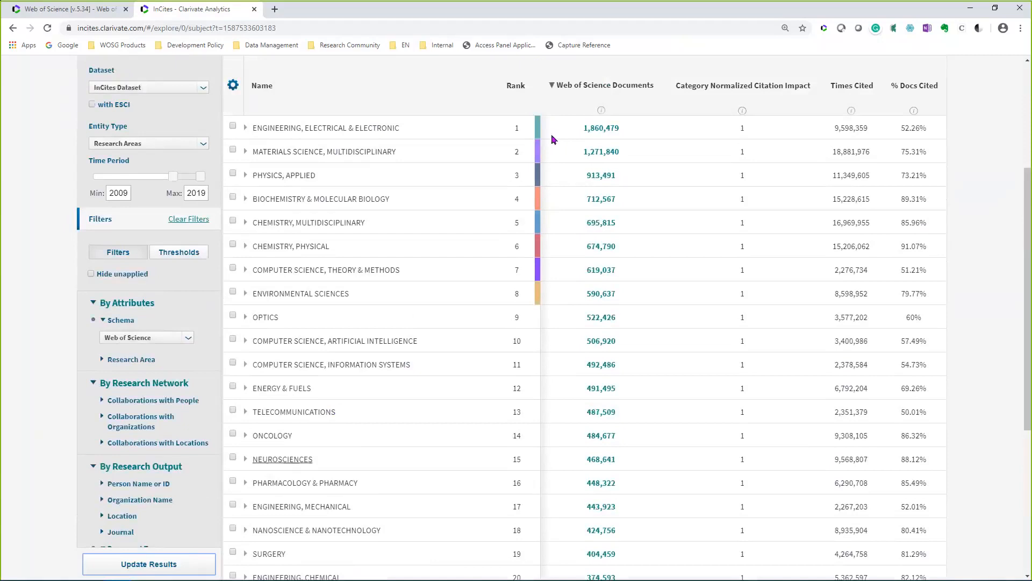
{"action": "scroll", "coordinate": [554, 140], "scroll_direction": "down", "scroll_amount": 1}
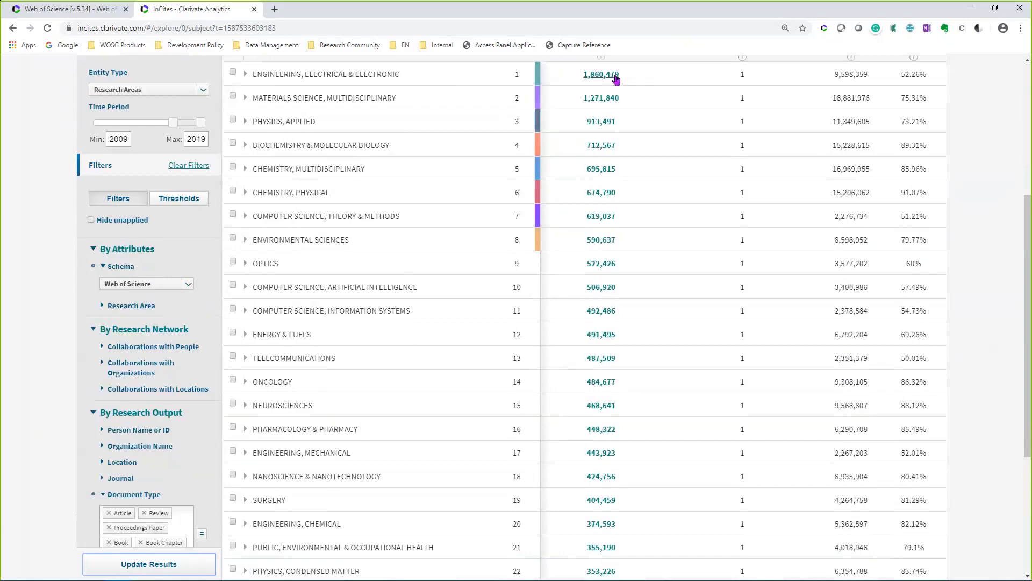
{"action": "scroll", "coordinate": [618, 86], "scroll_direction": "up", "scroll_amount": 1}
{"action": "scroll", "coordinate": [623, 118], "scroll_direction": "up", "scroll_amount": 1}
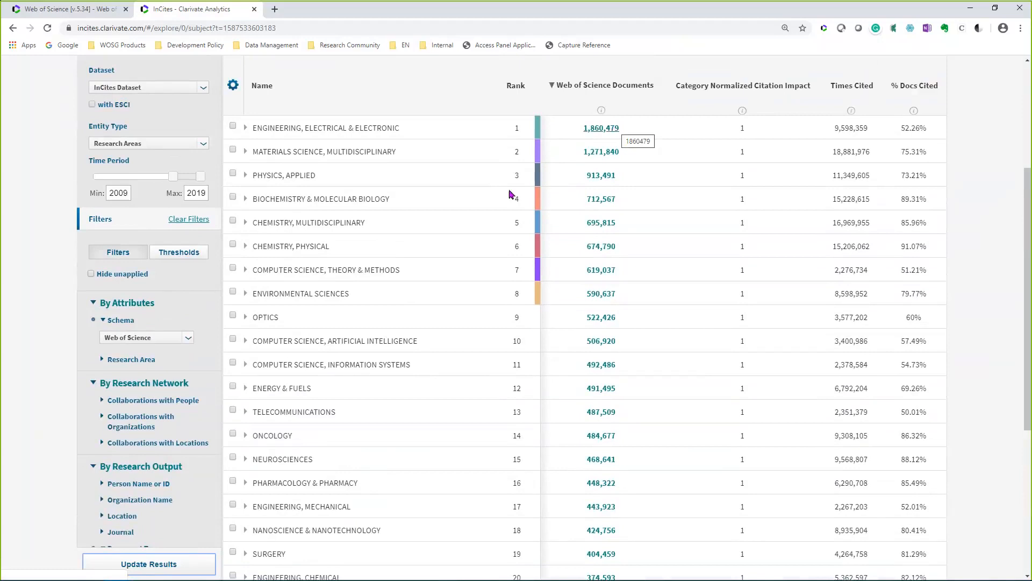
{"action": "scroll", "coordinate": [67, 315], "scroll_direction": "down", "scroll_amount": 1}
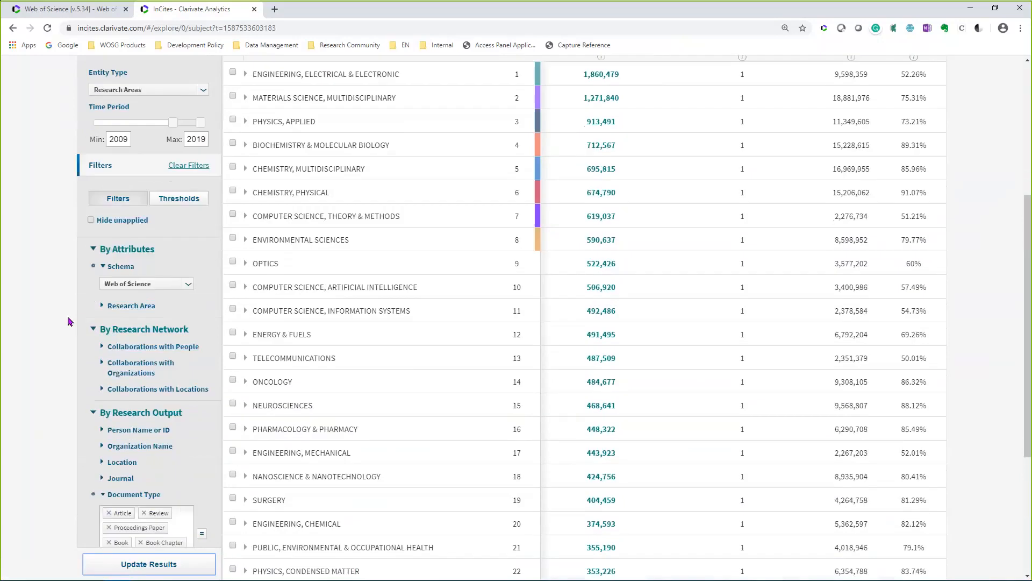
{"action": "scroll", "coordinate": [67, 321], "scroll_direction": "down", "scroll_amount": 1}
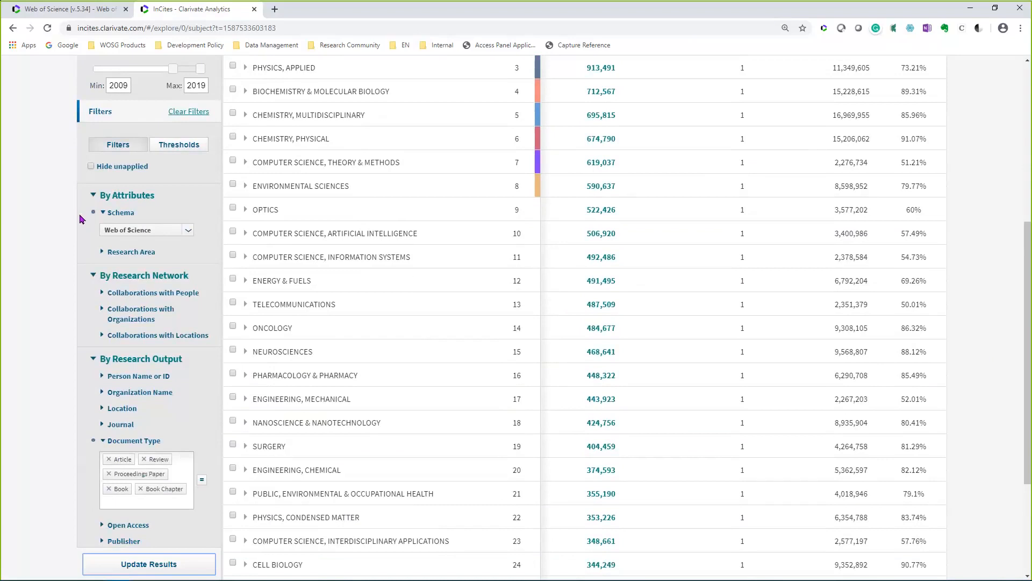
{"action": "scroll", "coordinate": [81, 221], "scroll_direction": "up", "scroll_amount": 1}
{"action": "scroll", "coordinate": [80, 221], "scroll_direction": "up", "scroll_amount": 1}
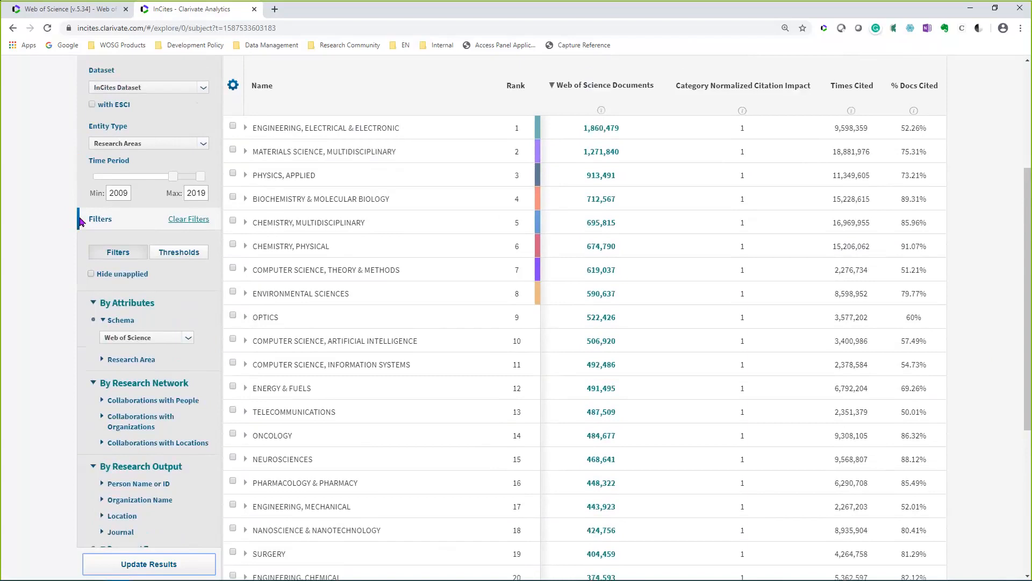
- Set the minimum Authors per Document threshold to 100 and update the results
{"action": "left_click", "coordinate": [160, 259]}
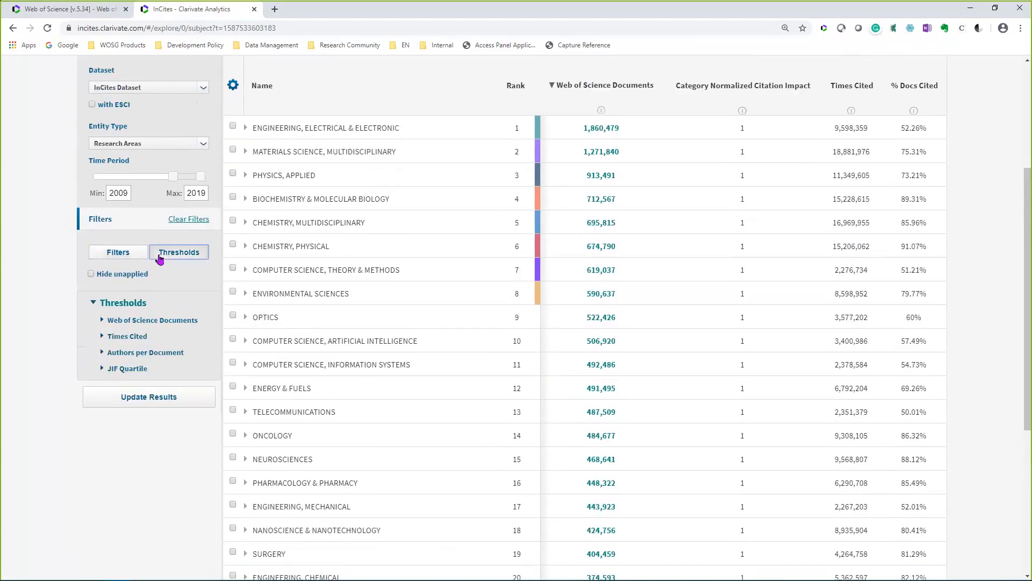
{"action": "left_click", "coordinate": [100, 355]}
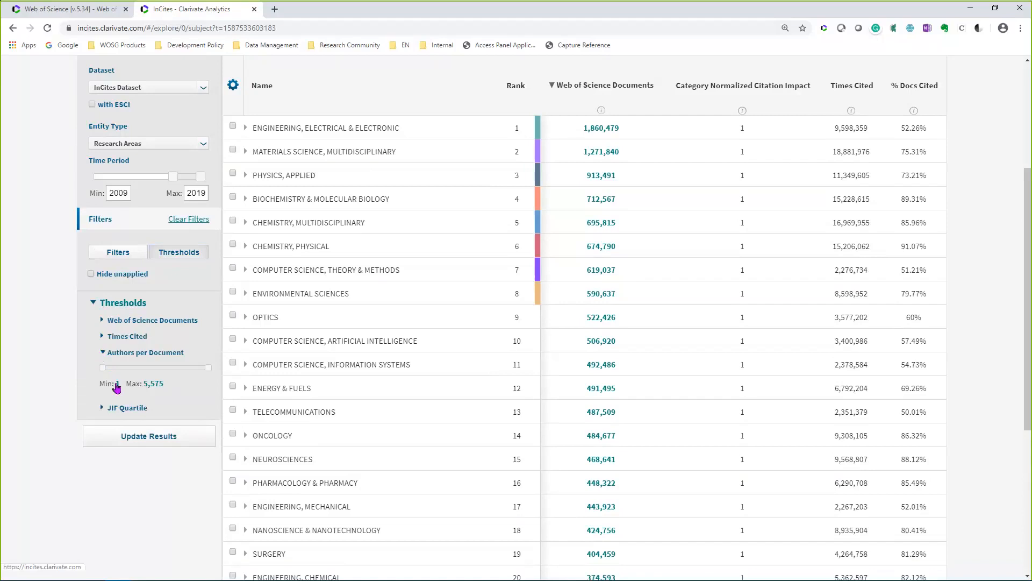
{"action": "left_click", "coordinate": [117, 385]}
{"action": "left_click", "coordinate": [116, 385]}
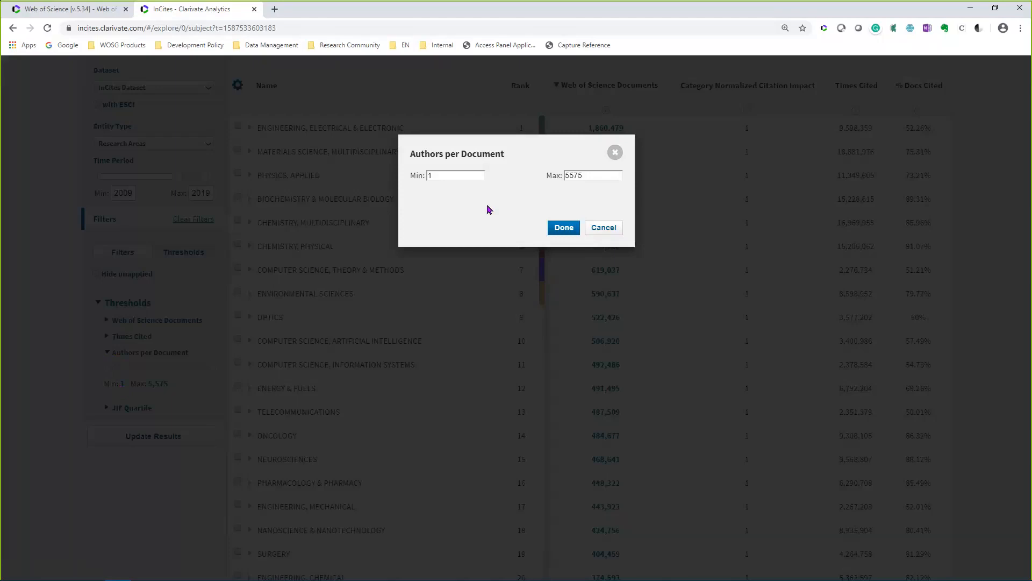
{"action": "left_click", "coordinate": [434, 173]}
{"action": "type", "text": "00"}
{"action": "left_click", "coordinate": [569, 233]}
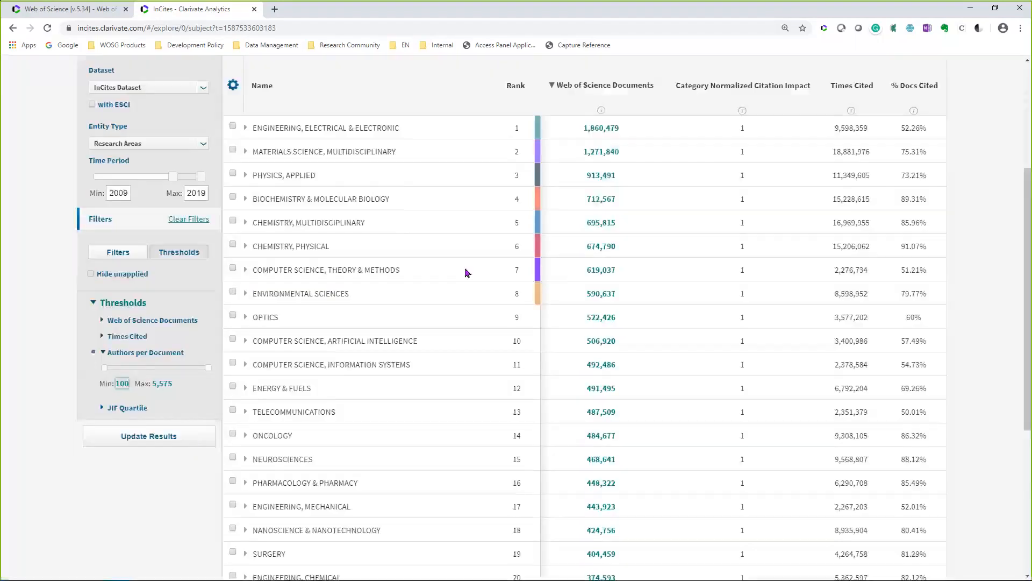
{"action": "left_click", "coordinate": [187, 442]}
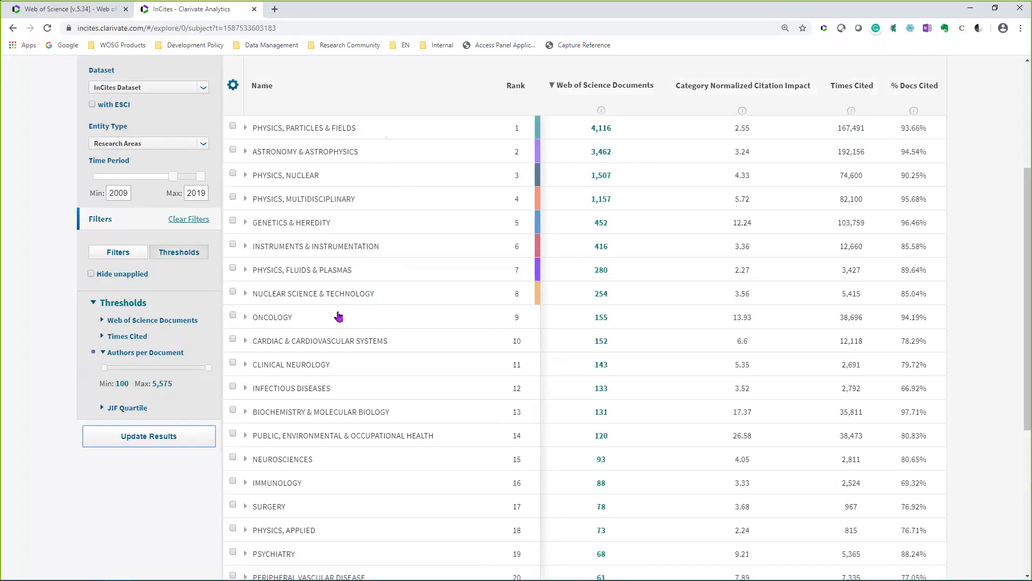
- Show the Web of Science Documents trend graph and reduce it to 6 research areas
{"action": "scroll", "coordinate": [338, 316], "scroll_direction": "down", "scroll_amount": 1}
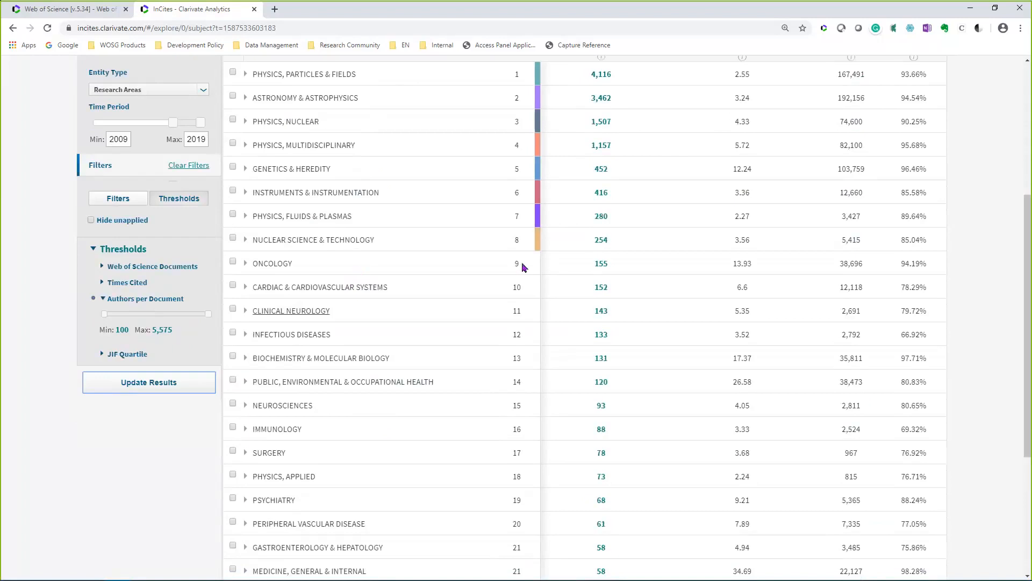
{"action": "scroll", "coordinate": [520, 264], "scroll_direction": "up", "scroll_amount": 1}
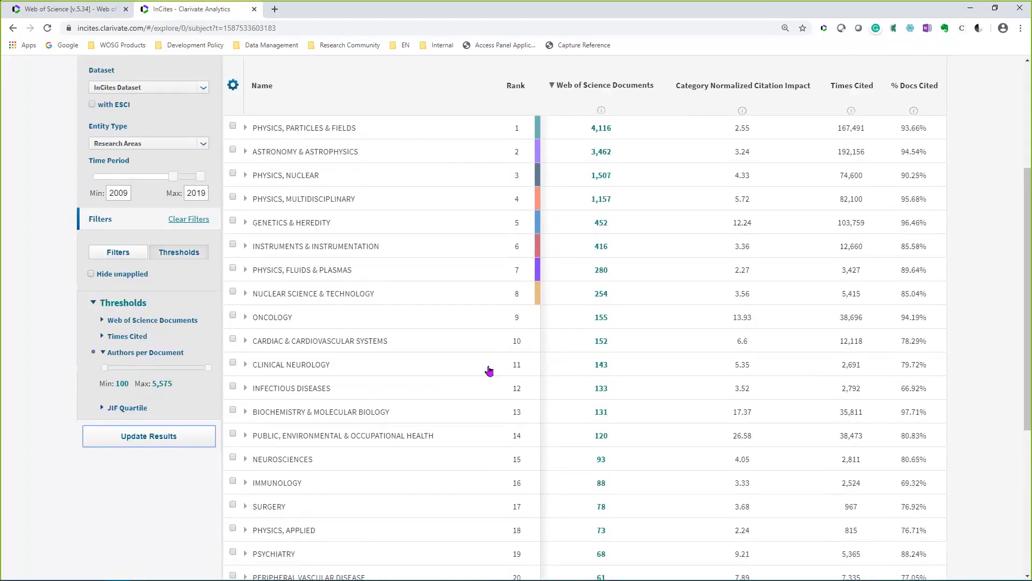
{"action": "scroll", "coordinate": [496, 363], "scroll_direction": "up", "scroll_amount": 2}
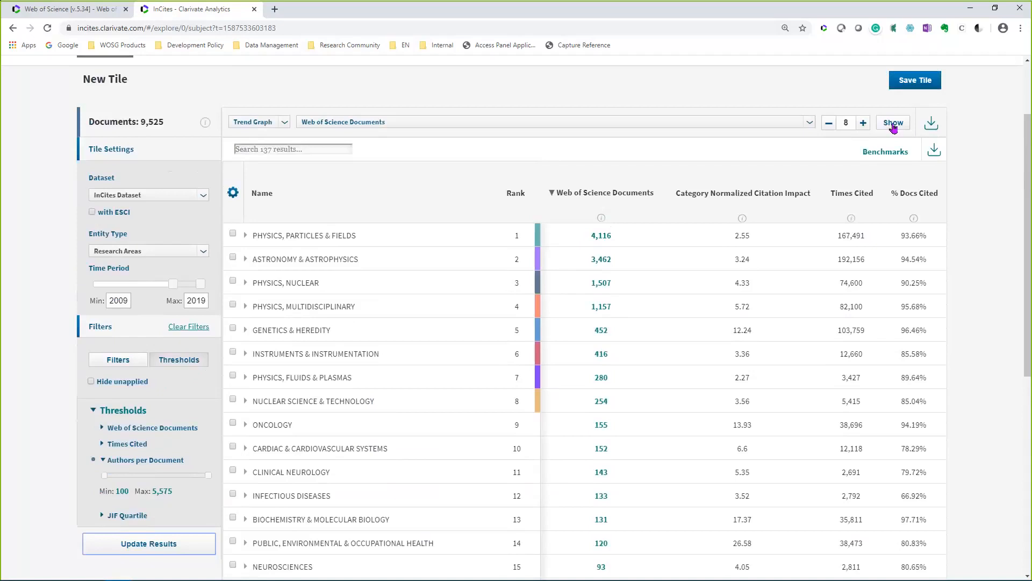
{"action": "left_click", "coordinate": [893, 123]}
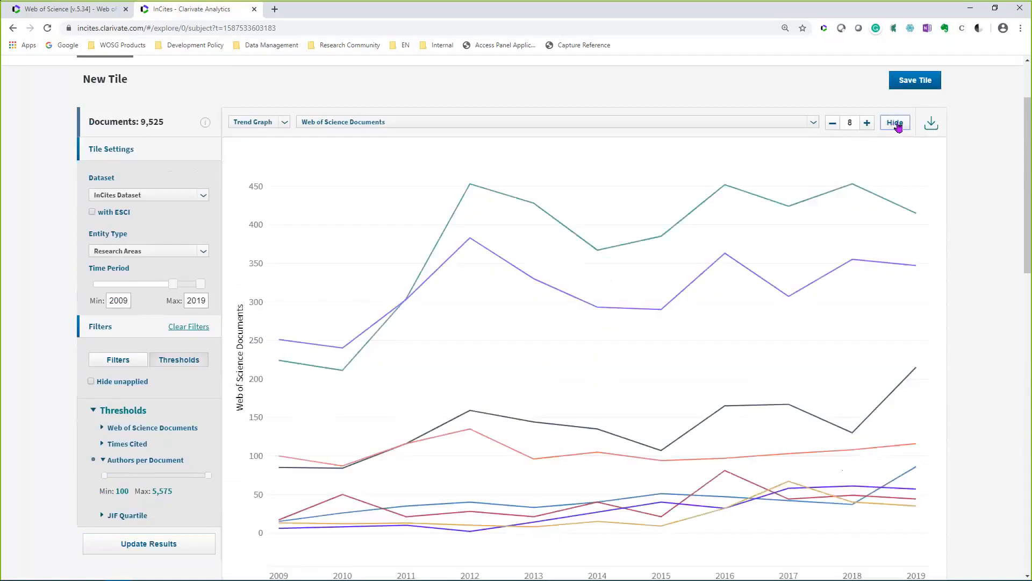
{"action": "scroll", "coordinate": [895, 129], "scroll_direction": "down", "scroll_amount": 1}
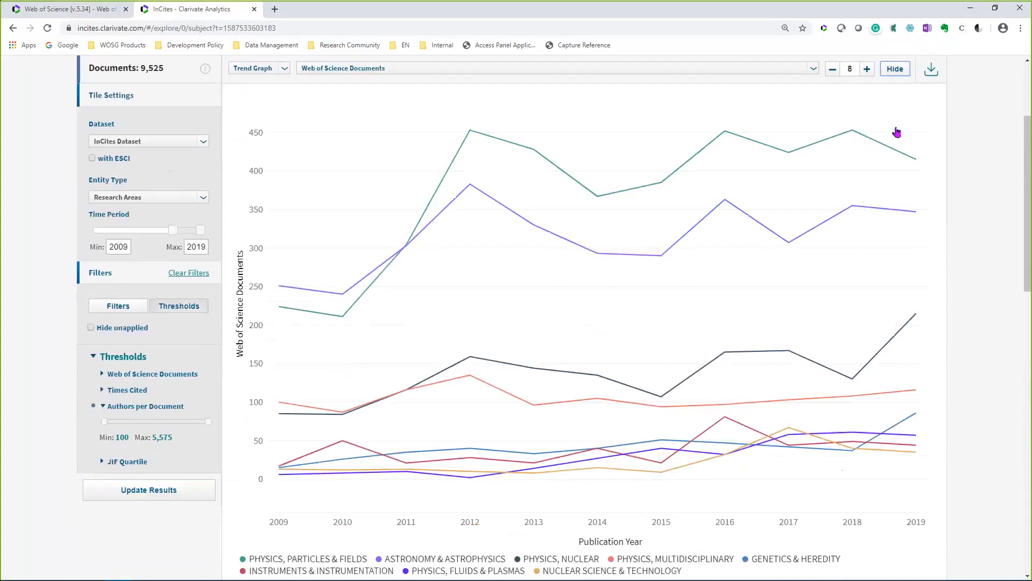
{"action": "left_click", "coordinate": [834, 72]}
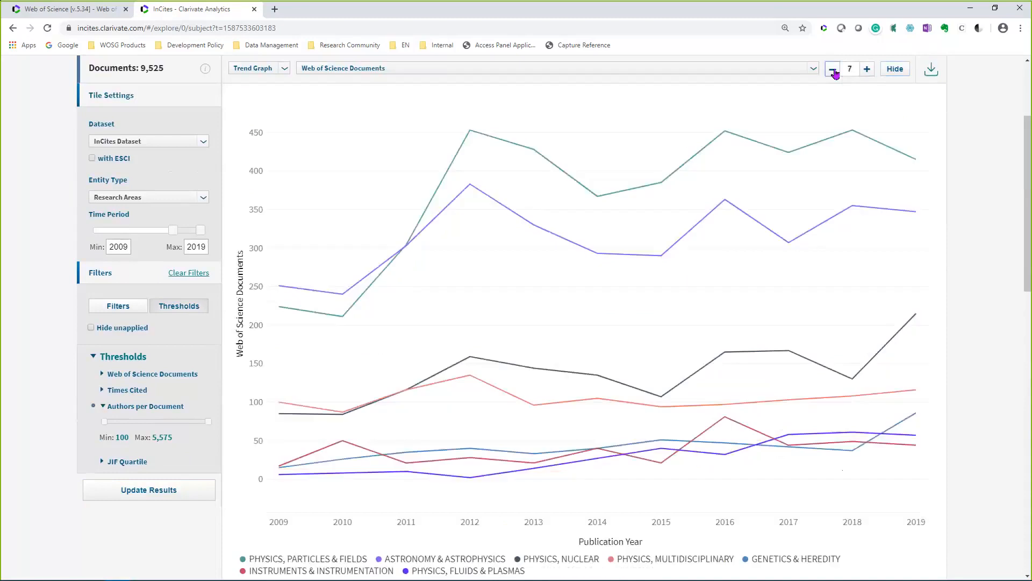
{"action": "left_click", "coordinate": [835, 74]}
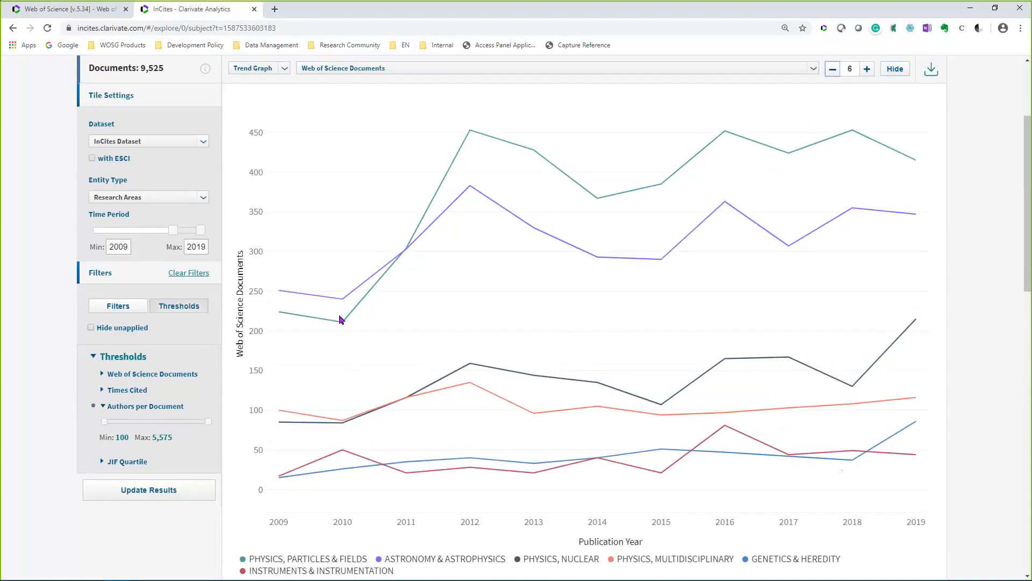
{"action": "mouse_move", "coordinate": [342, 322]}
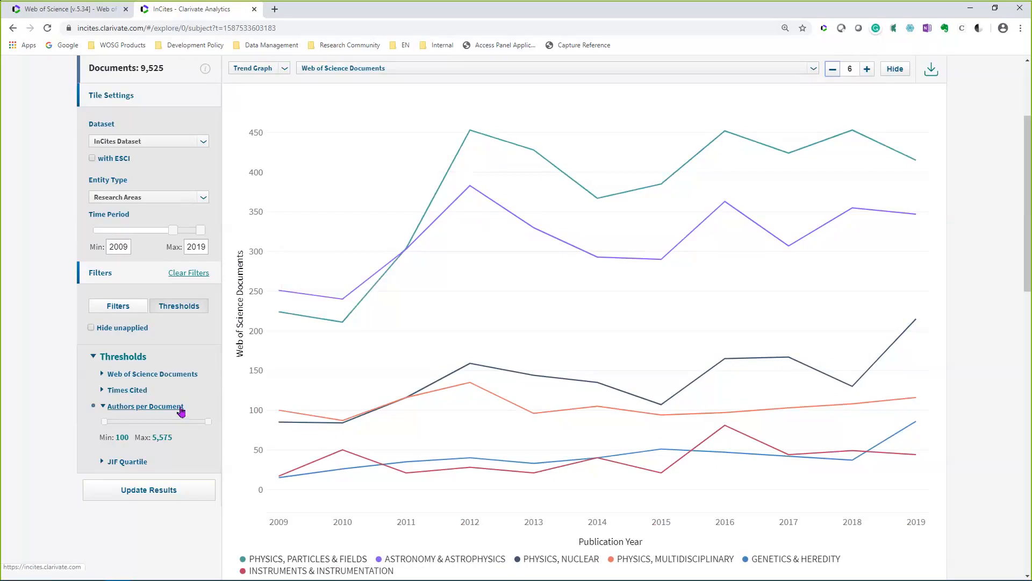
- Set the minimum Authors per Document threshold back to 1 and update the results
{"action": "left_click", "coordinate": [122, 438]}
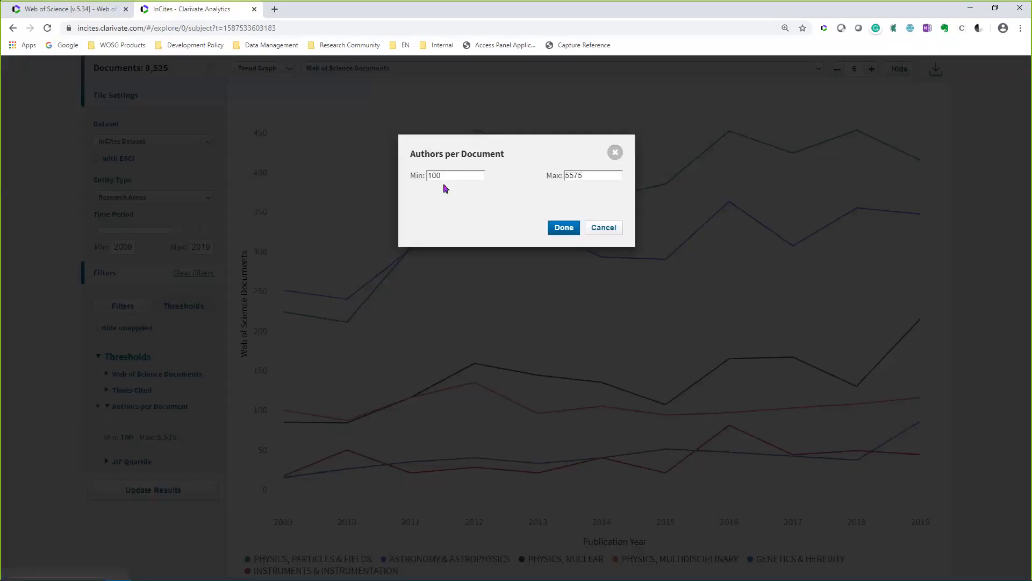
{"action": "double_click", "coordinate": [444, 176]}
{"action": "key", "text": "BackSpace"}
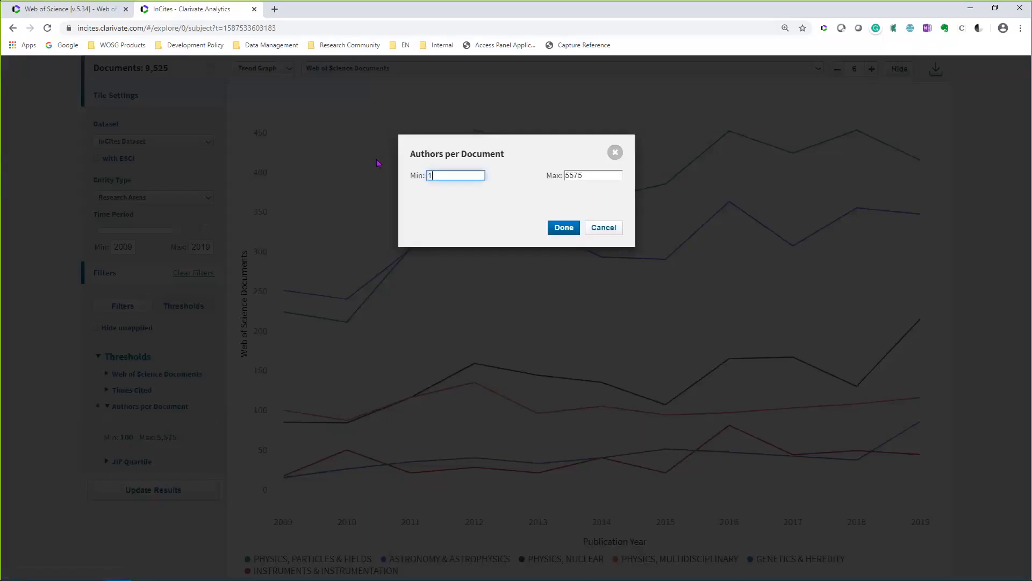
{"action": "type", "text": "1"}
{"action": "left_click", "coordinate": [556, 230]}
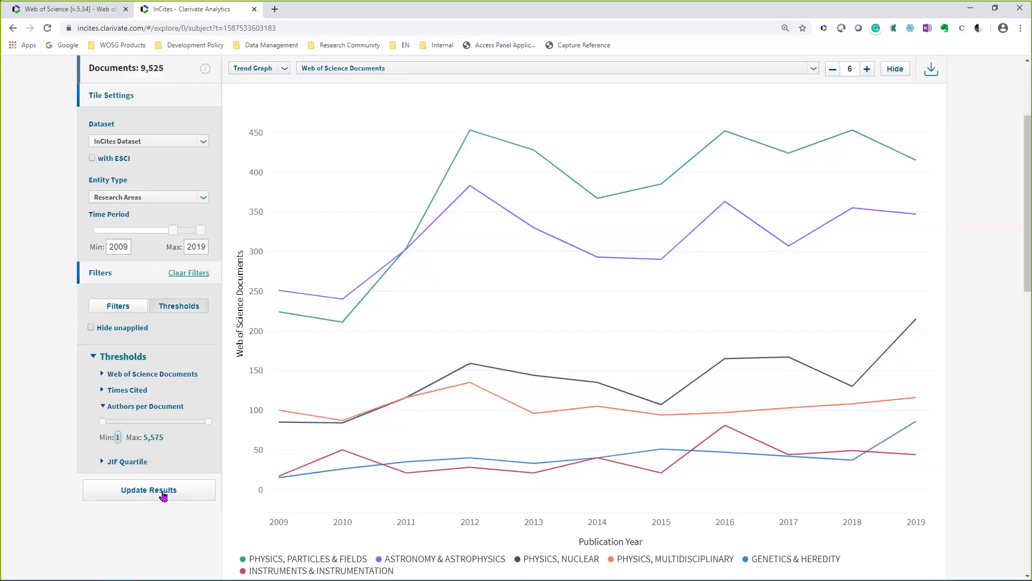
{"action": "left_click", "coordinate": [163, 494]}
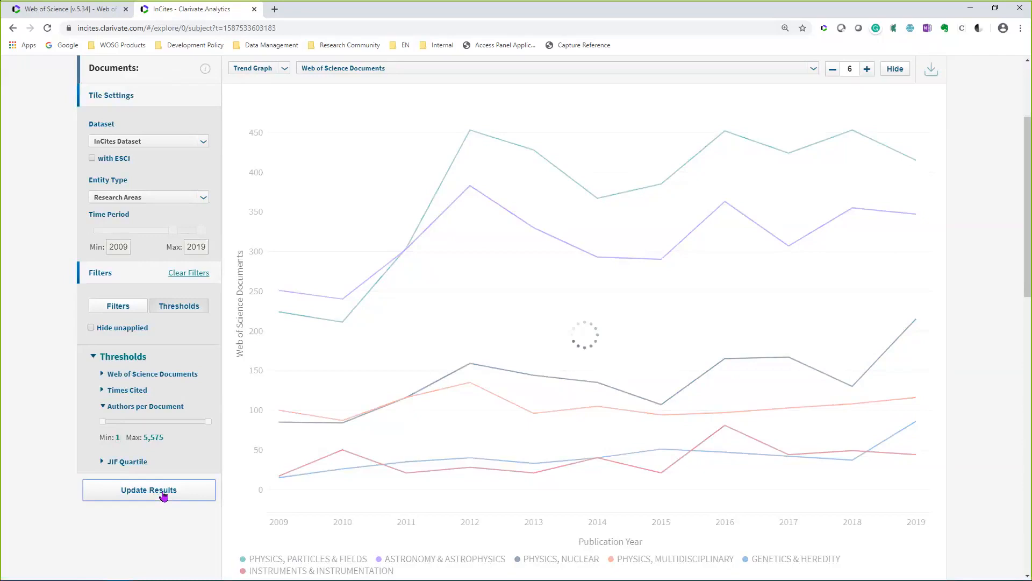
- Review the refreshed trend graph and table, and check the graph's download options without downloading anything
{"action": "scroll", "coordinate": [94, 421], "scroll_direction": "down", "scroll_amount": 2}
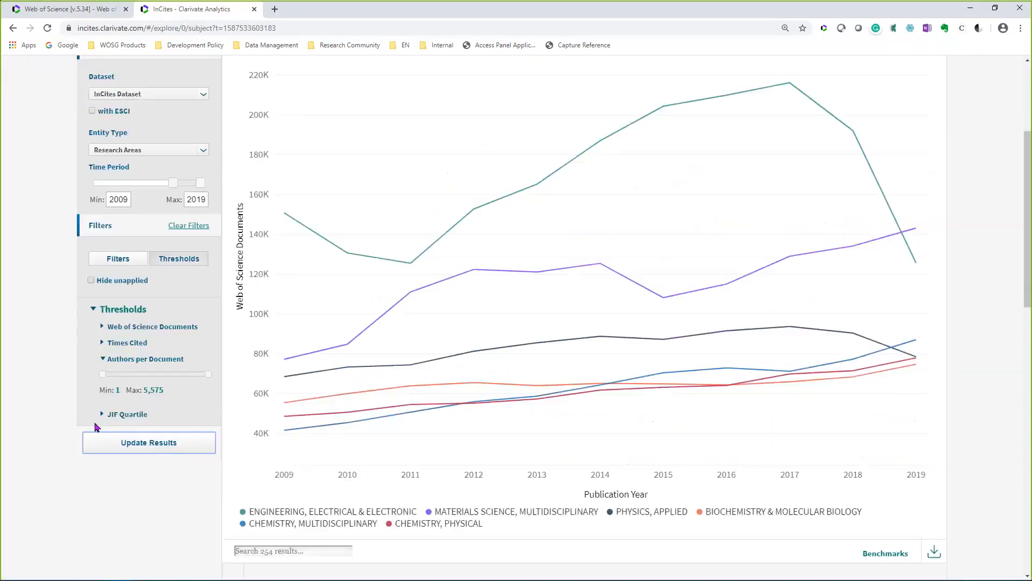
{"action": "scroll", "coordinate": [94, 428], "scroll_direction": "down", "scroll_amount": 3}
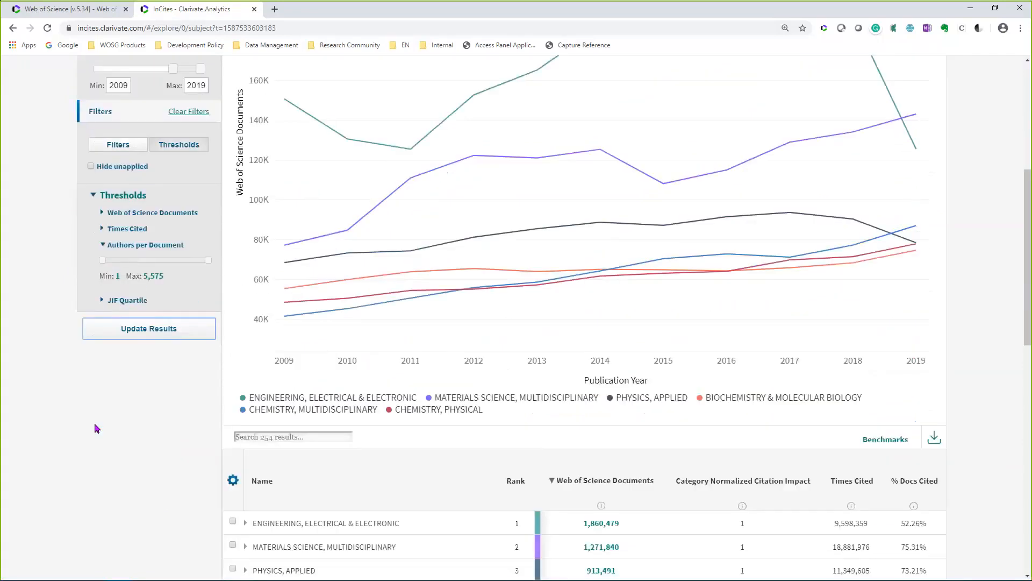
{"action": "scroll", "coordinate": [95, 428], "scroll_direction": "down", "scroll_amount": 1}
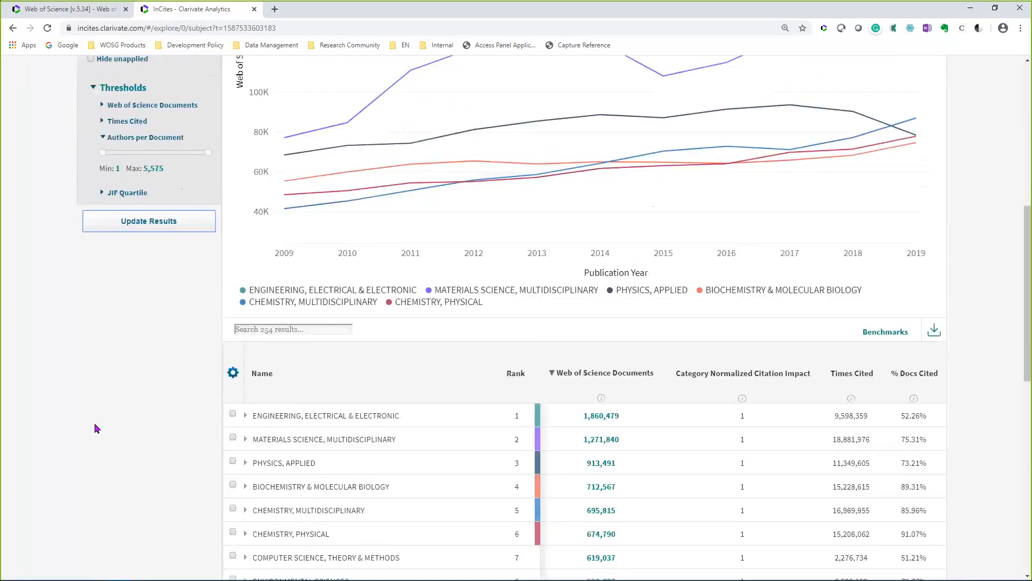
{"action": "scroll", "coordinate": [725, 292], "scroll_direction": "up", "scroll_amount": 6}
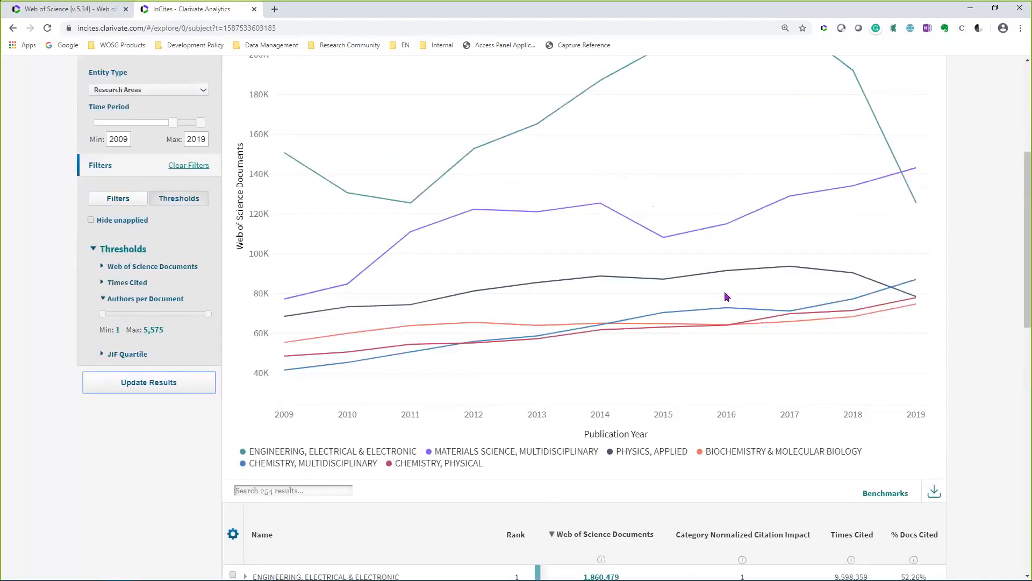
{"action": "left_click", "coordinate": [932, 124]}
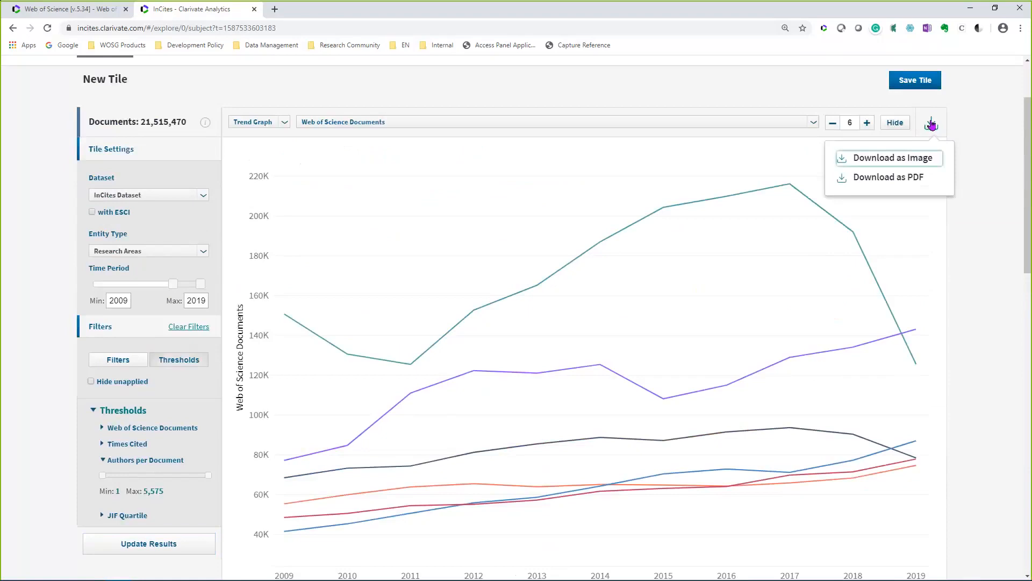
{"action": "left_click", "coordinate": [957, 152]}
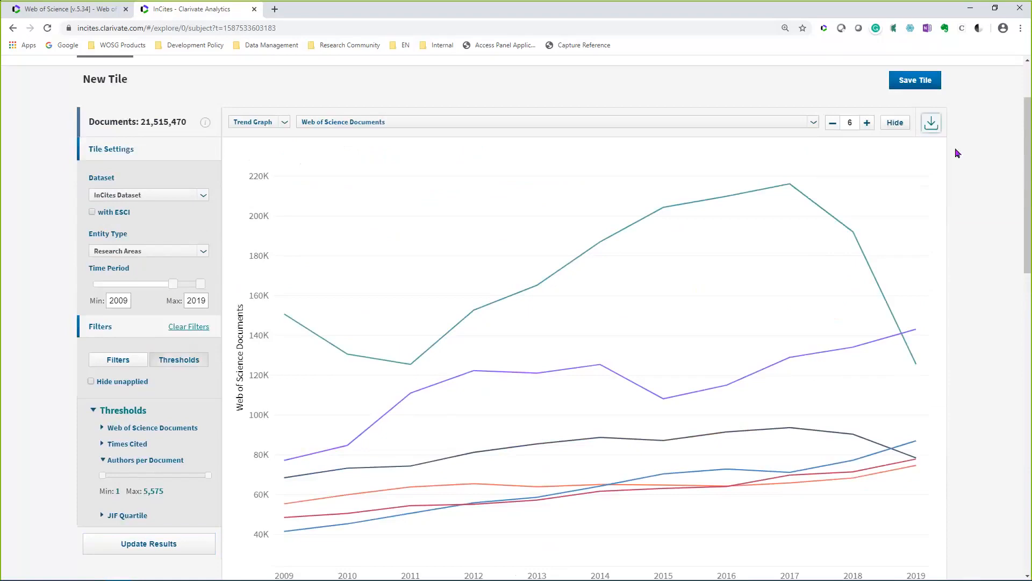
- Export 254 records of the research areas table as the CSV file InCites Research Areas, and open the downloaded file in Excel
{"action": "scroll", "coordinate": [957, 153], "scroll_direction": "down", "scroll_amount": 7}
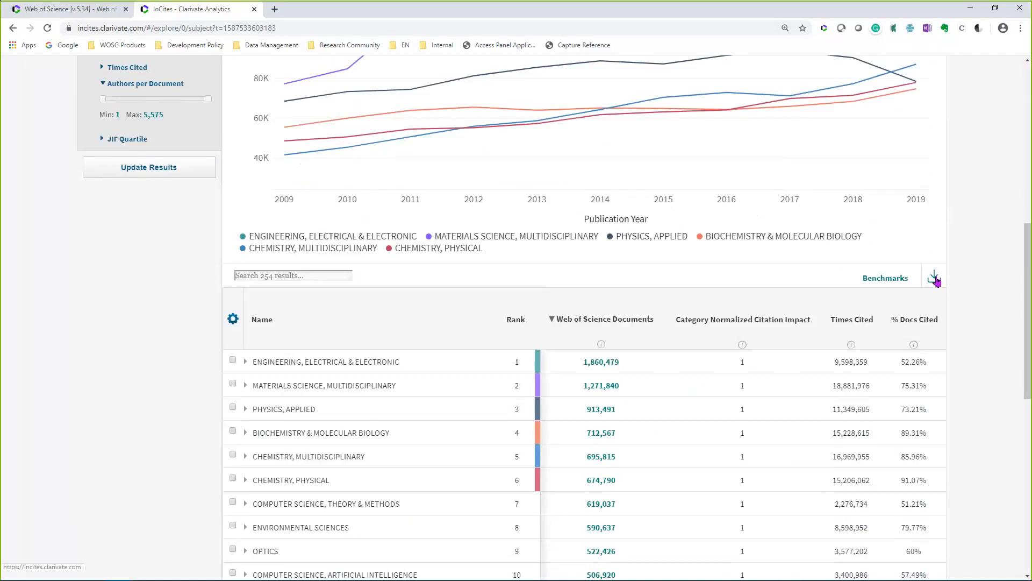
{"action": "scroll", "coordinate": [936, 282], "scroll_direction": "down", "scroll_amount": 1}
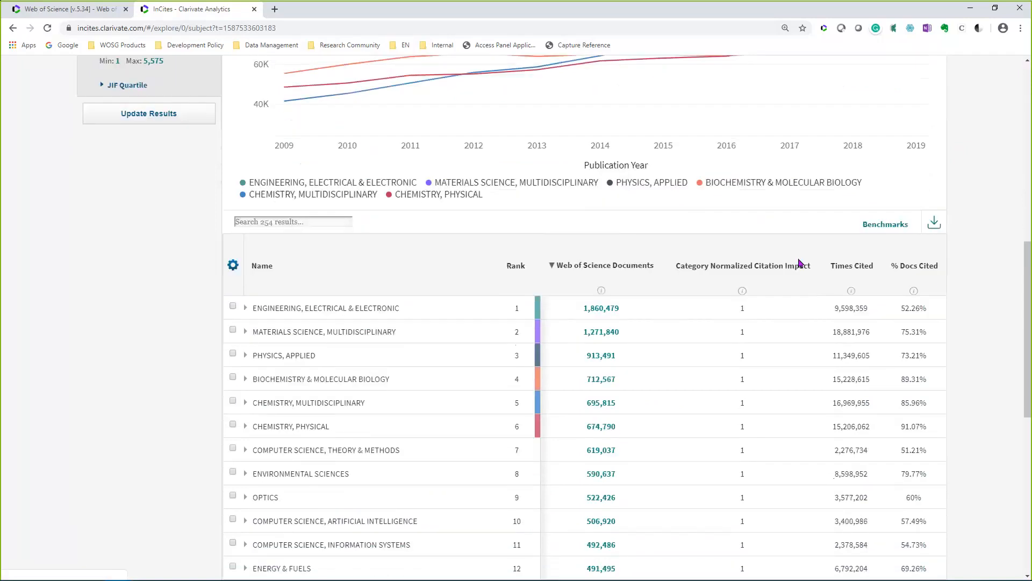
{"action": "left_click", "coordinate": [936, 224]}
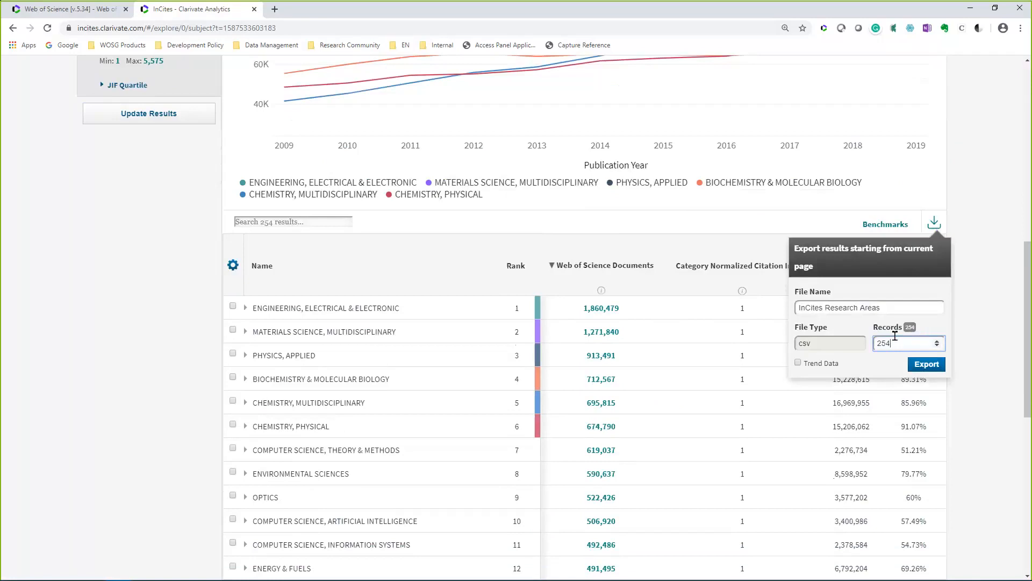
{"action": "left_click_drag", "start_coordinate": [893, 341], "coordinate": [874, 338]}
{"action": "left_click", "coordinate": [924, 365]}
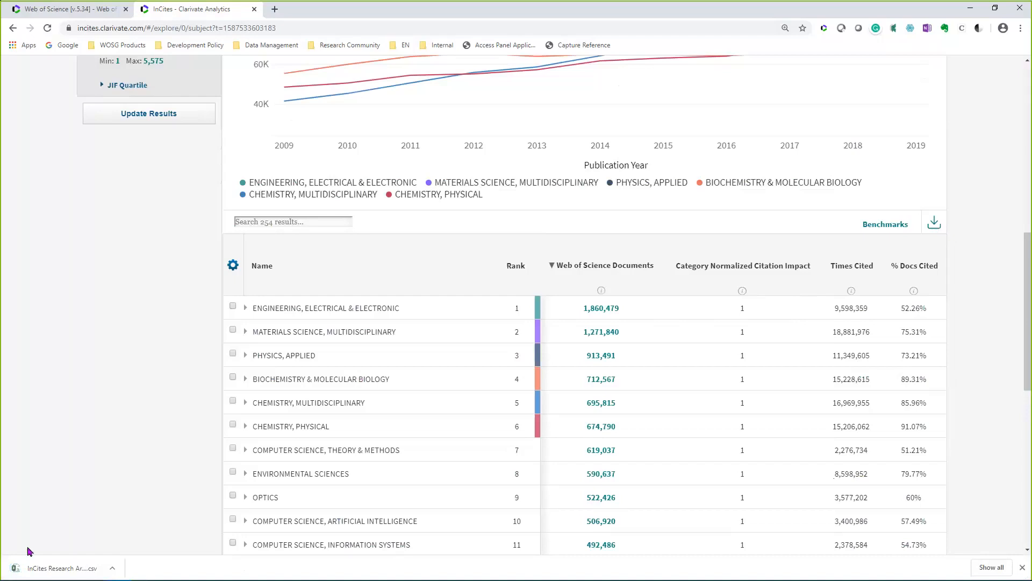
{"action": "left_click", "coordinate": [82, 564]}
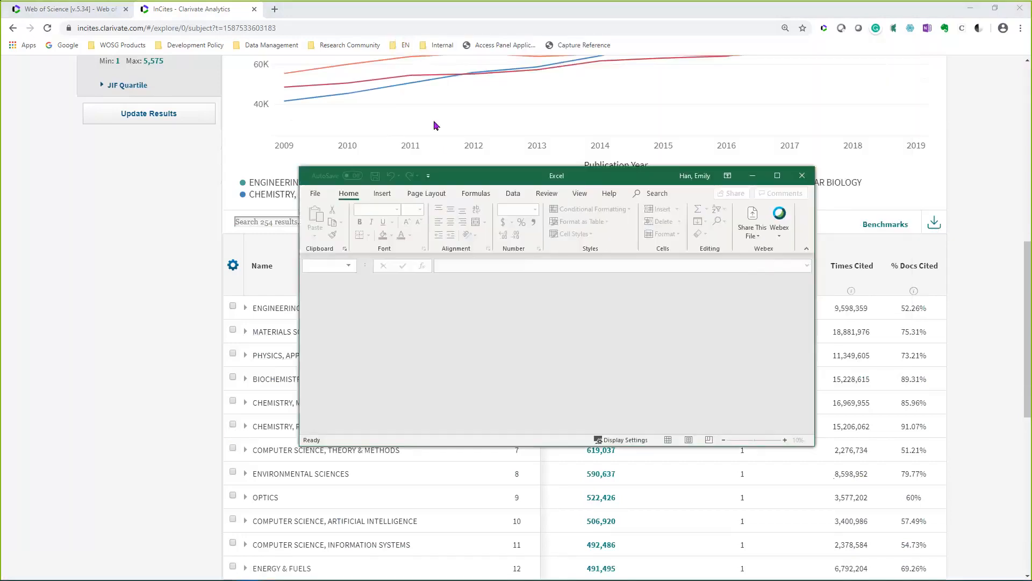
- Export the first 3 records of the research areas table as a CSV file without trend data, and open it in Excel
{"action": "left_click", "coordinate": [933, 222]}
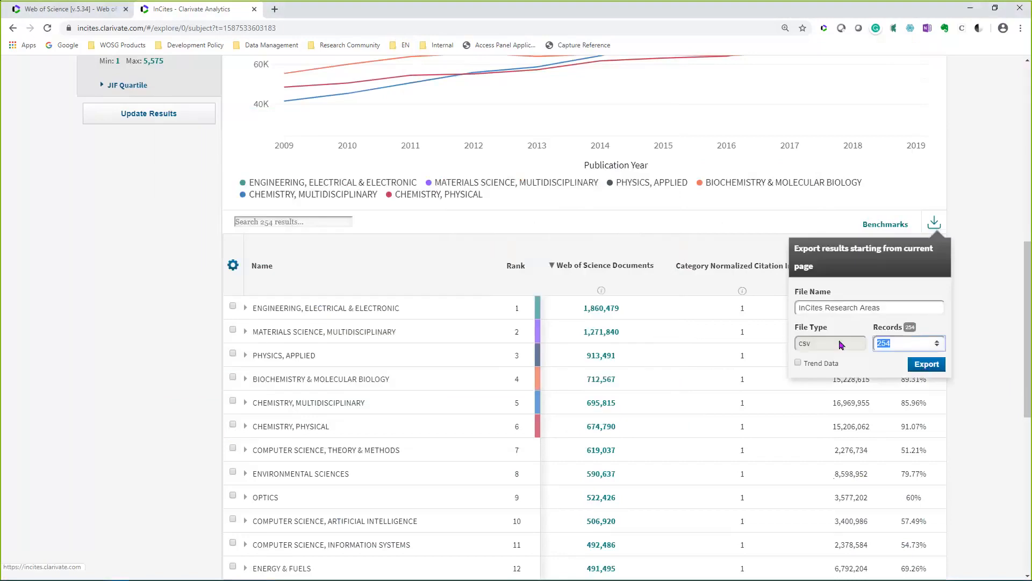
{"action": "type", "text": "3"}
{"action": "left_click", "coordinate": [936, 369]}
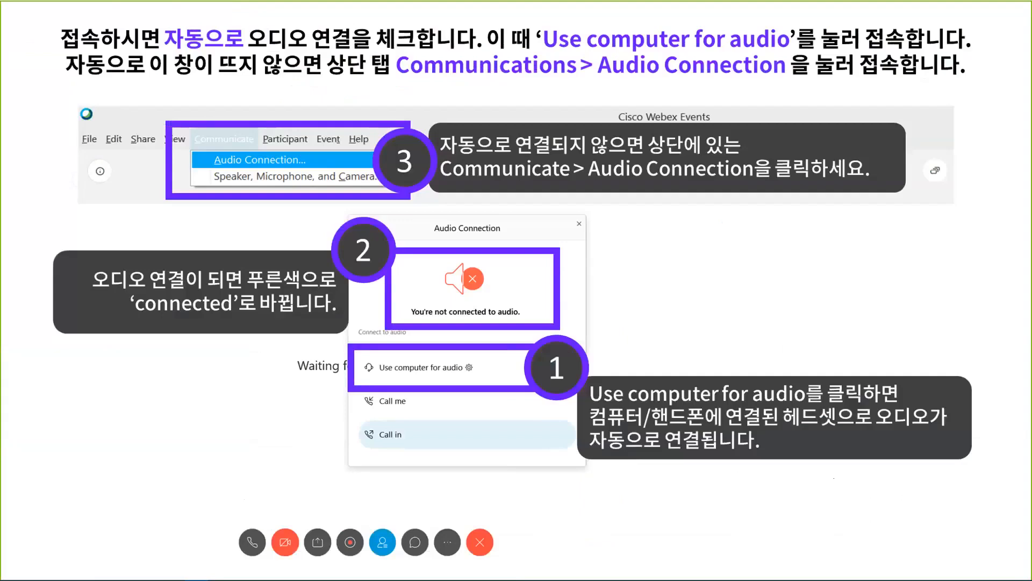
{"action": "key", "text": "Escape"}
{"action": "left_click", "coordinate": [852, 154]}
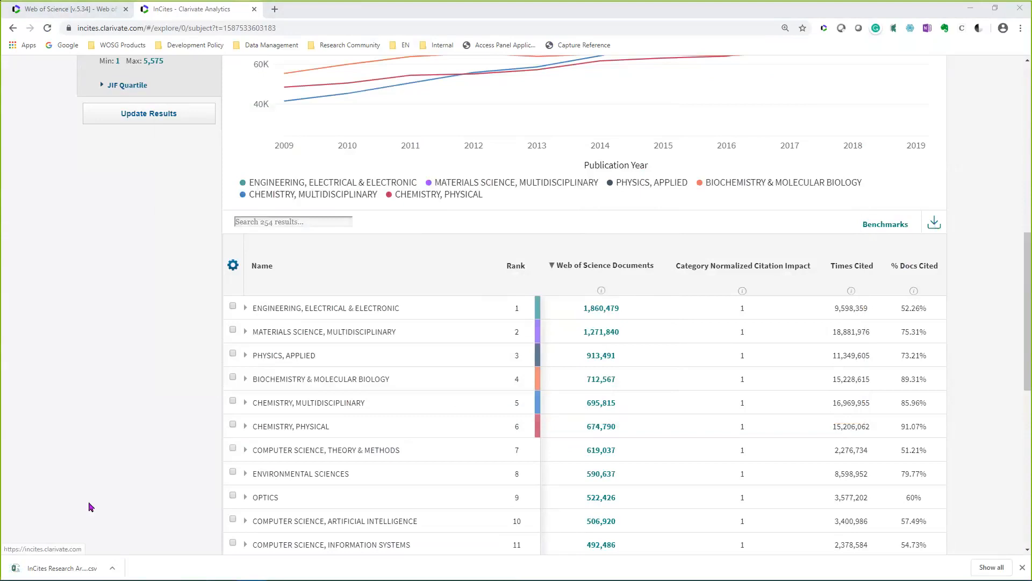
{"action": "left_click_drag", "start_coordinate": [59, 568], "coordinate": [56, 565]}
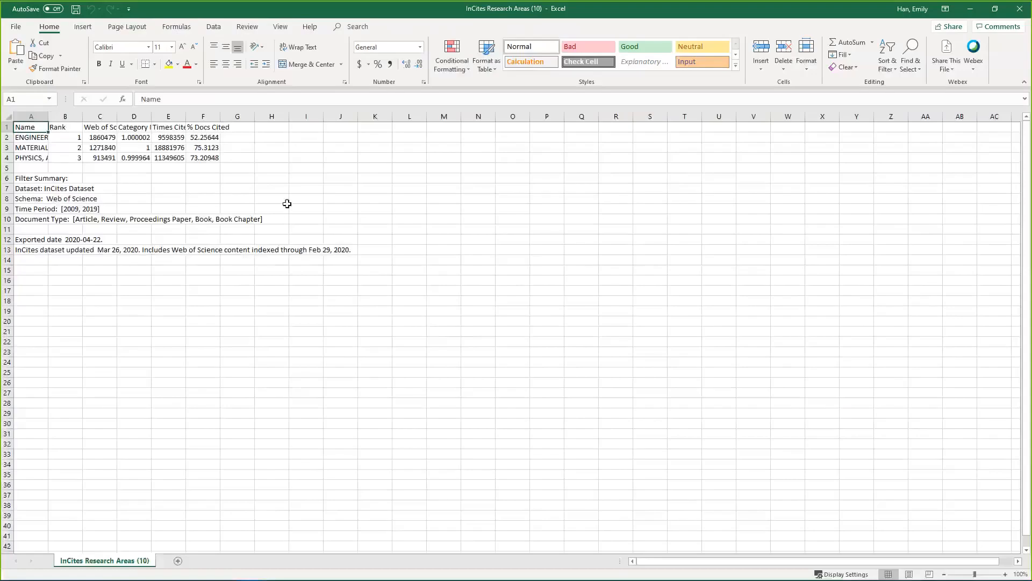
- Widen column A and columns C to F of the exported sheet so the area names and indicator values fit
{"action": "scroll", "coordinate": [287, 204], "scroll_direction": "up", "scroll_amount": 3}
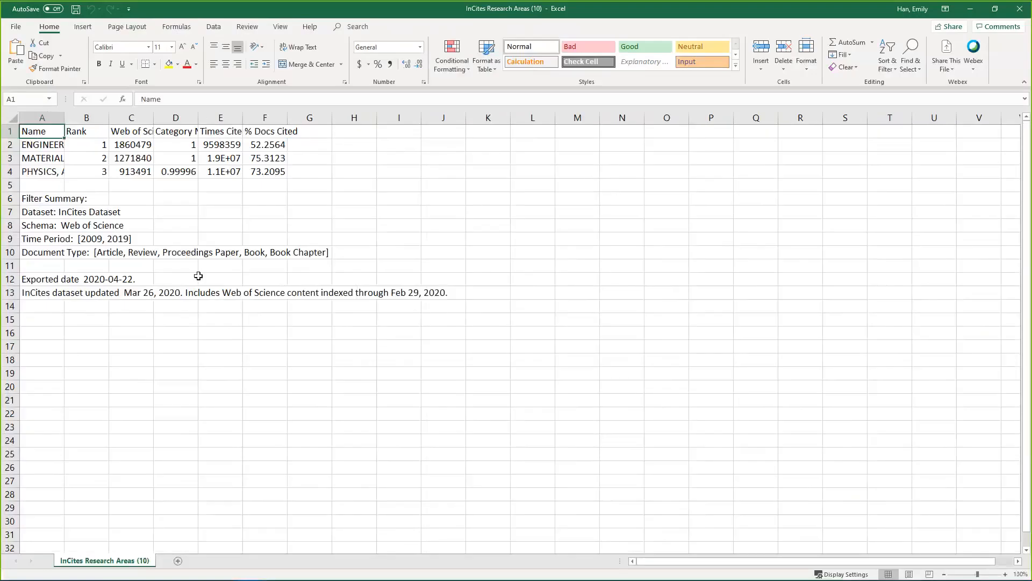
{"action": "scroll", "coordinate": [199, 275], "scroll_direction": "up", "scroll_amount": 3}
{"action": "left_click_drag", "start_coordinate": [77, 120], "coordinate": [226, 122]}
{"action": "left_click", "coordinate": [296, 120]}
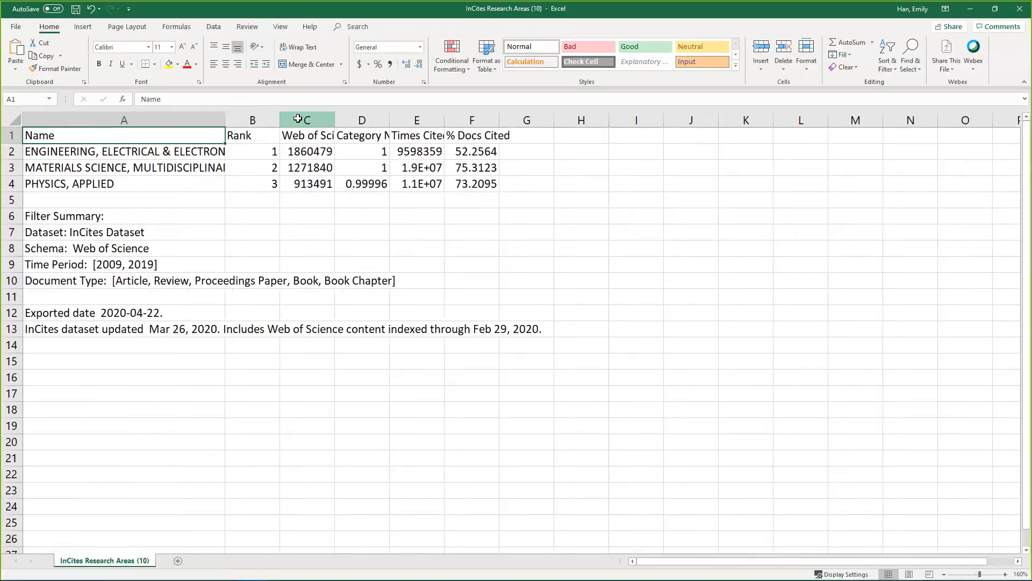
{"action": "left_click", "coordinate": [472, 120], "text": "shift"}
{"action": "left_click_drag", "start_coordinate": [500, 120], "coordinate": [586, 127]}
{"action": "left_click", "coordinate": [773, 243]}
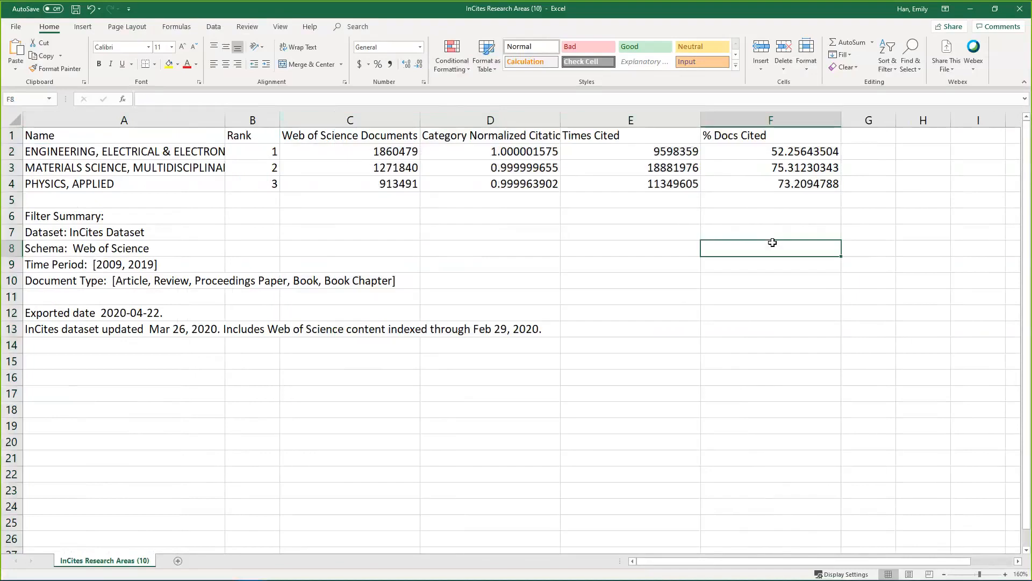
{"action": "left_click_drag", "start_coordinate": [226, 120], "coordinate": [250, 120]}
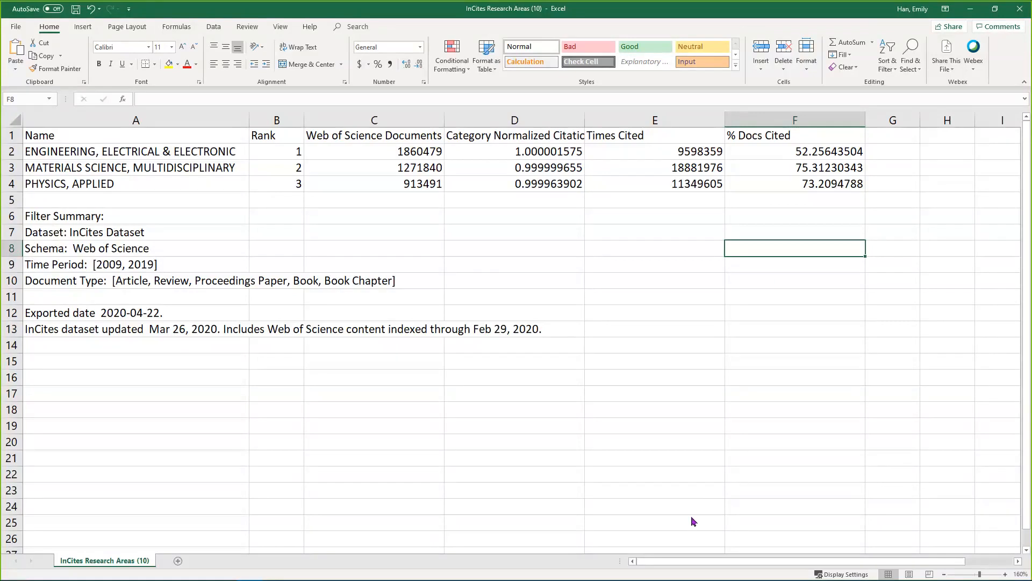
- Return to InCites, export 3 research areas records with Trend Data included as CSV, and open the downloaded file in Excel
{"action": "key", "text": "alt+Tab"}
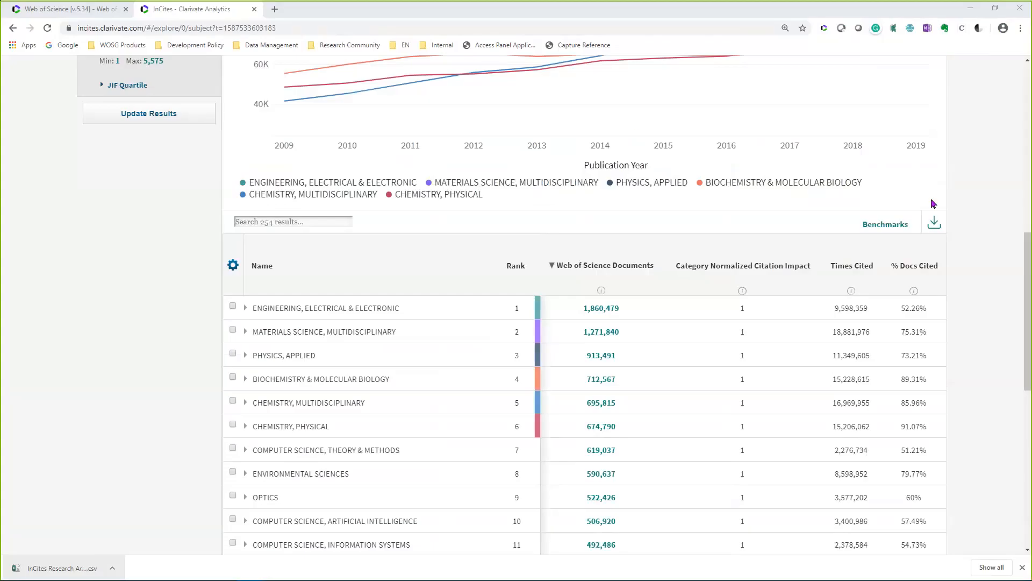
{"action": "left_click", "coordinate": [935, 226]}
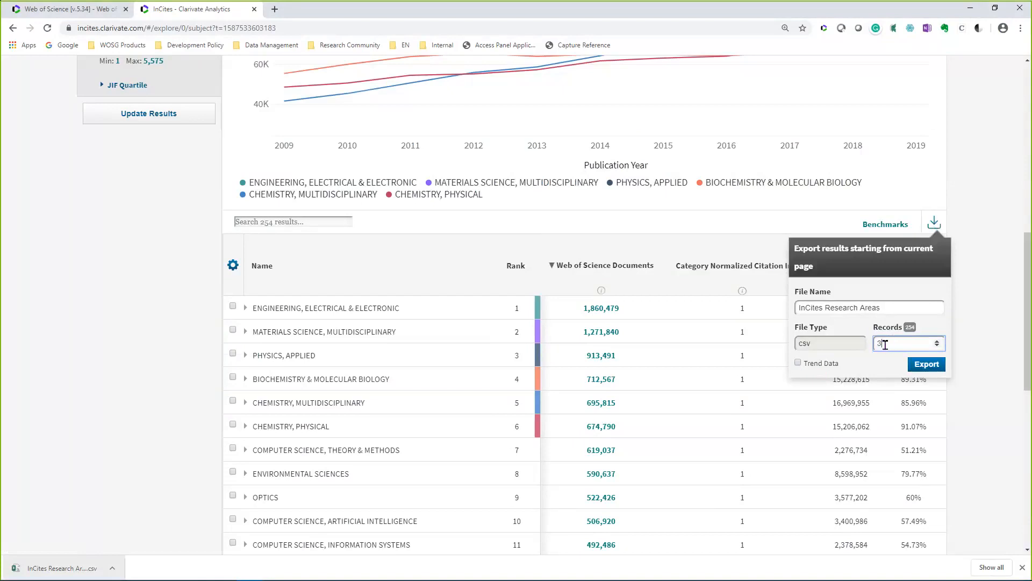
{"action": "type", "text": "3"}
{"action": "left_click", "coordinate": [798, 364]}
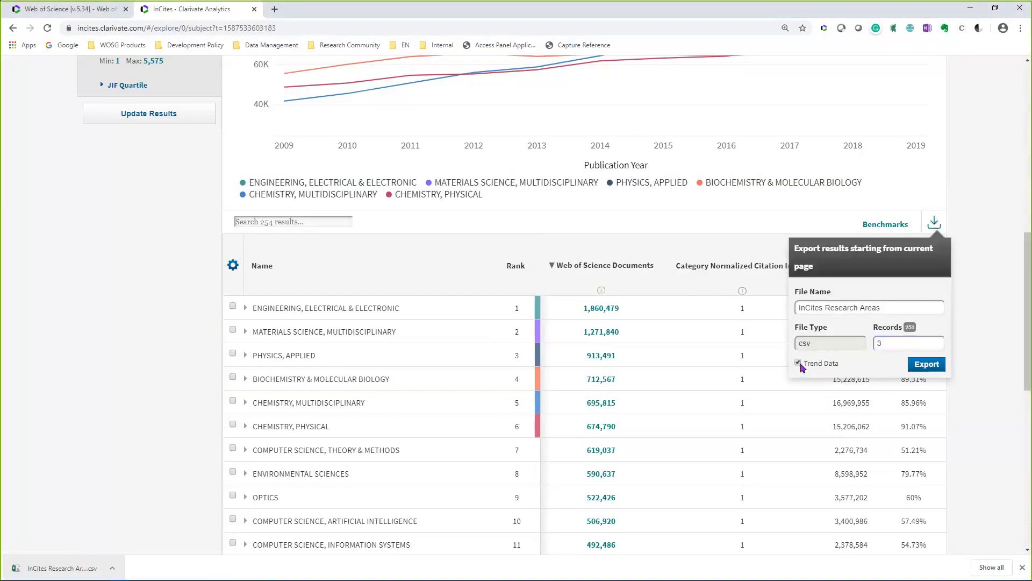
{"action": "left_click", "coordinate": [923, 365]}
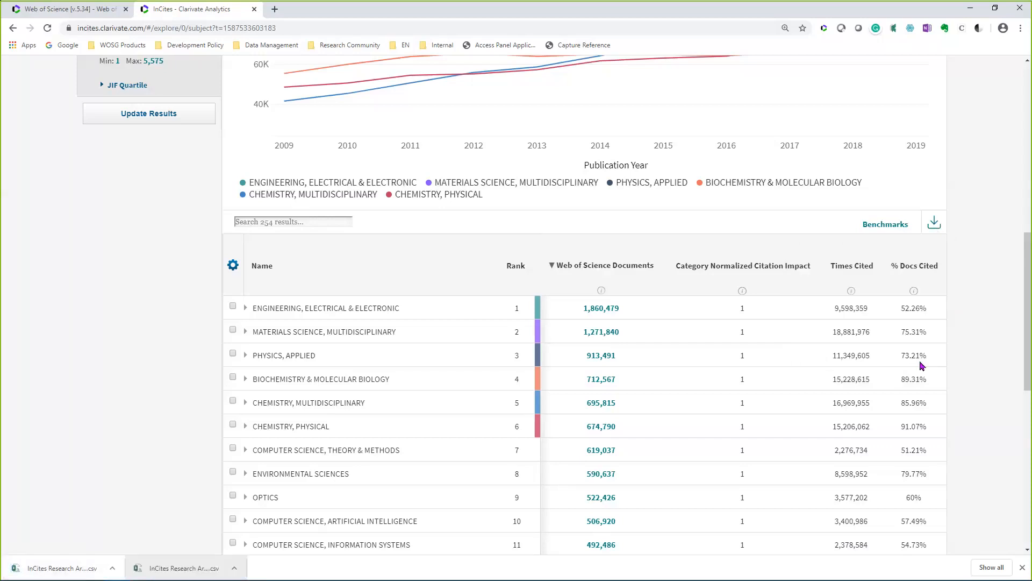
{"action": "left_click", "coordinate": [83, 574]}
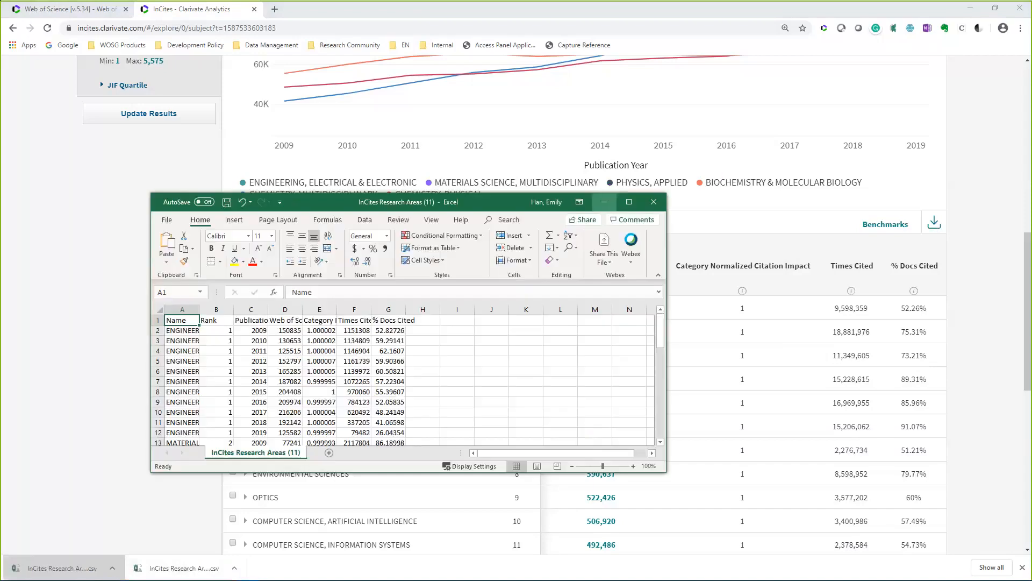
- Arrange the trend data workbook side by side with the earlier 3-record export, and widen the trend workbook's Name column
{"action": "key", "text": "super+Left"}
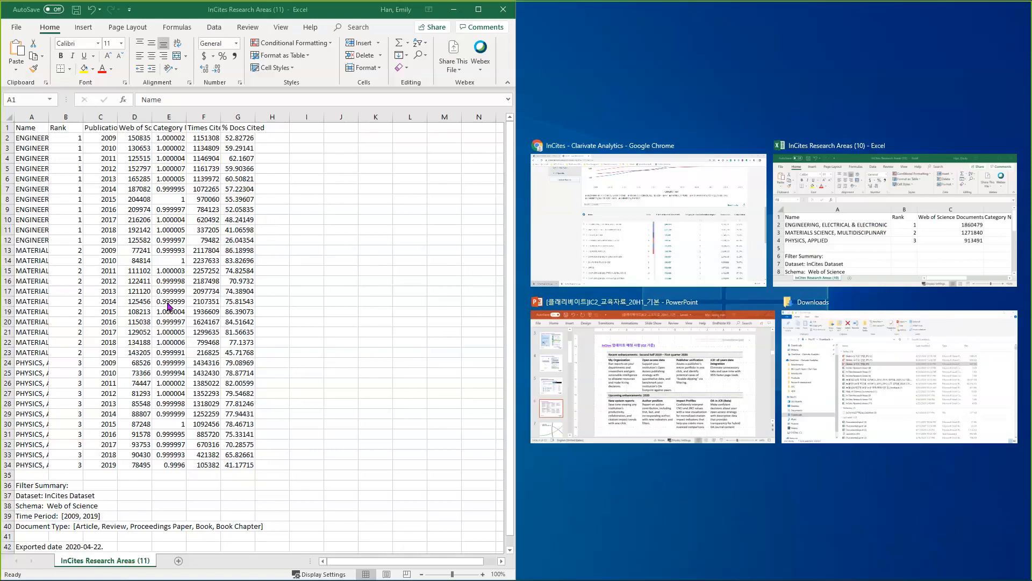
{"action": "left_click", "coordinate": [926, 214]}
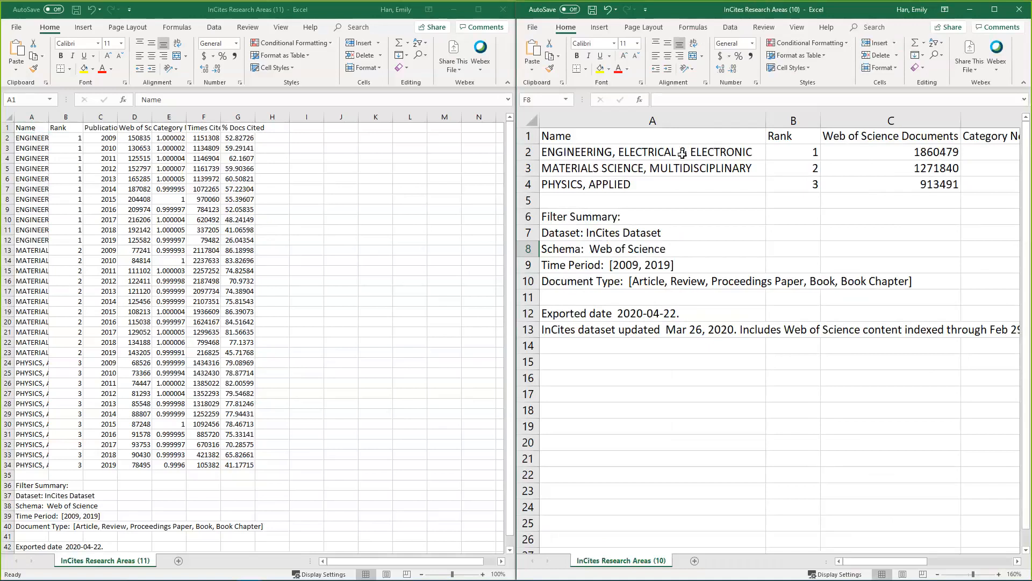
{"action": "left_click", "coordinate": [26, 112]}
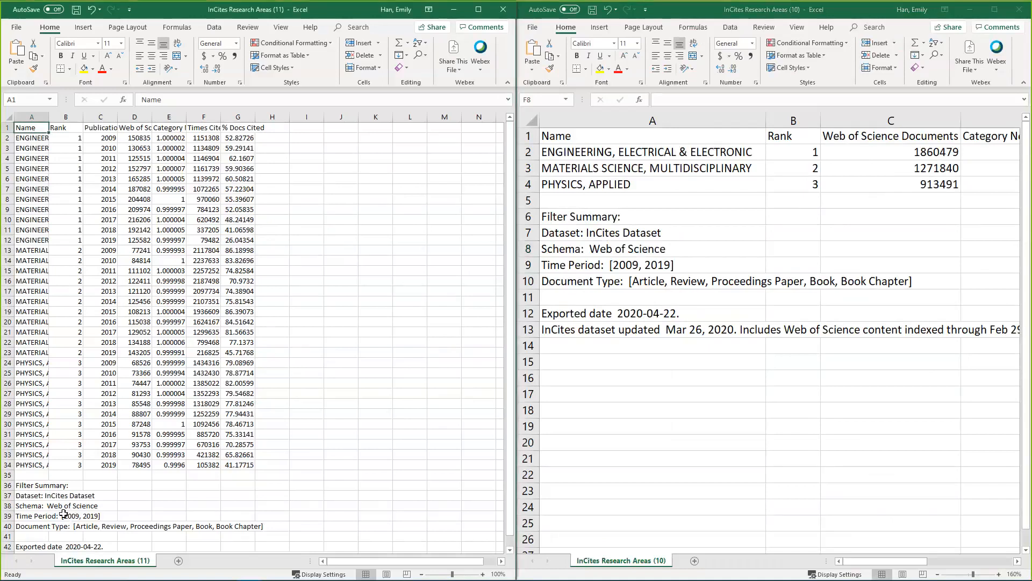
{"action": "left_click_drag", "start_coordinate": [49, 117], "coordinate": [160, 118]}
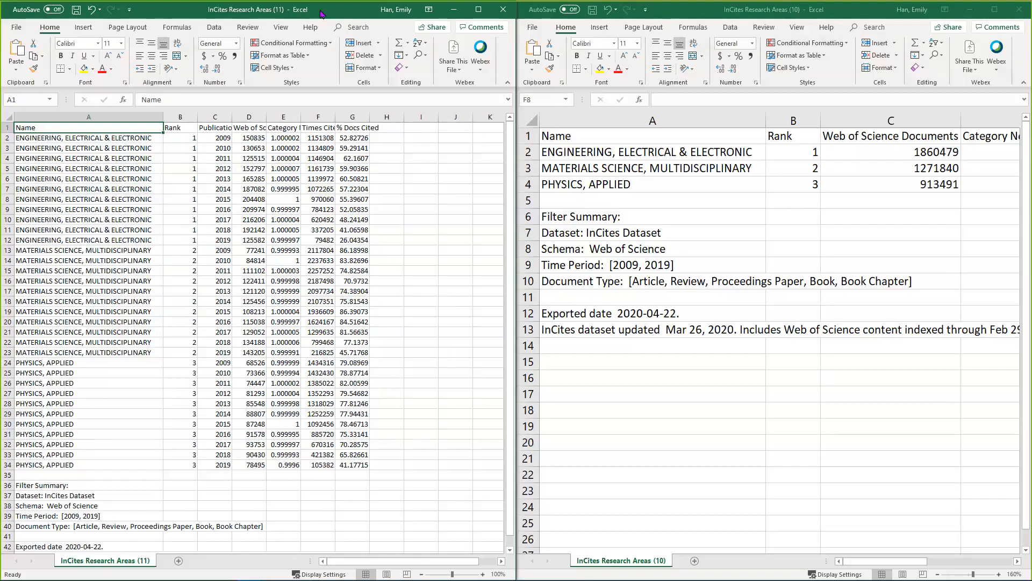
- Close both exported research areas workbooks without saving and return to the InCites table
{"action": "left_click", "coordinate": [492, 85]}
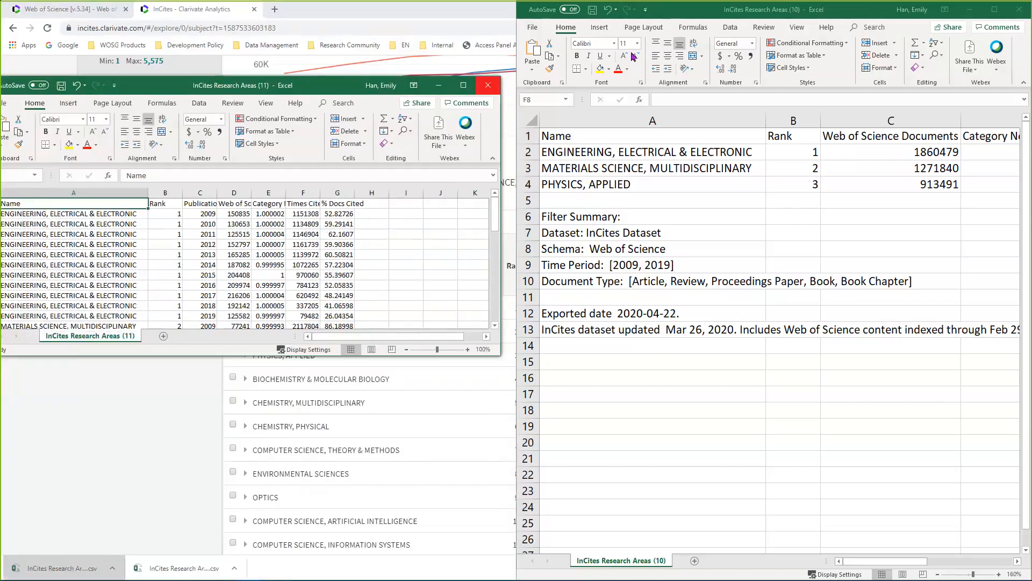
{"action": "left_click", "coordinate": [524, 307]}
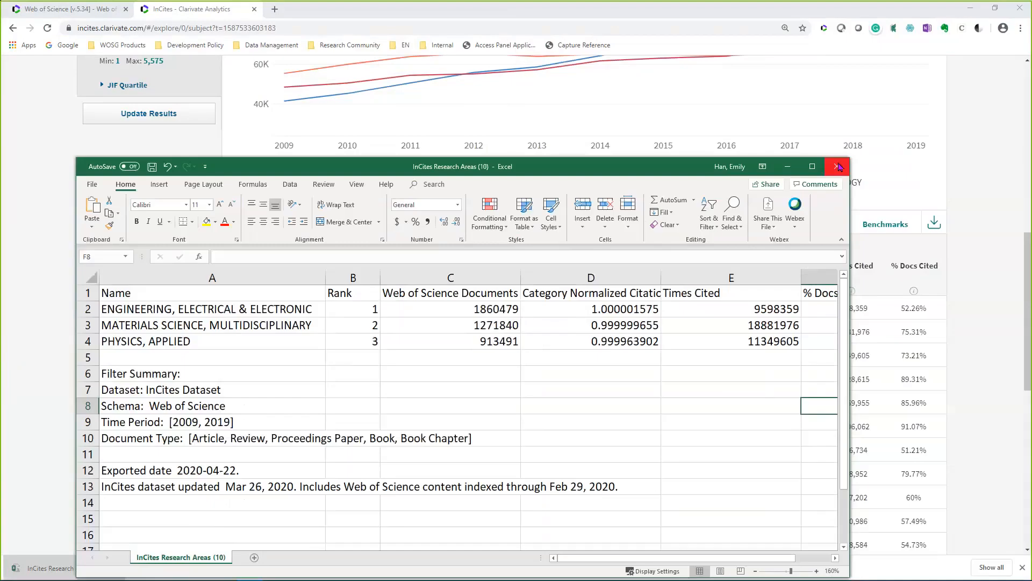
{"action": "left_click", "coordinate": [839, 167]}
{"action": "left_click", "coordinate": [516, 306]}
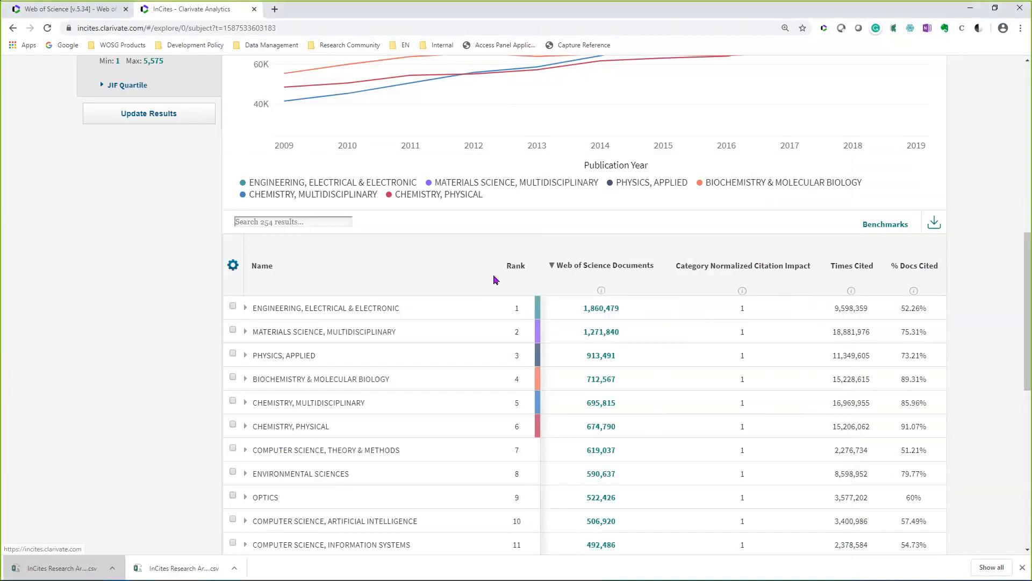
- Open the Web of Science Documents list for Engineering, Electrical & Electronic and review its columns through to Journal Impact Factor
{"action": "left_click", "coordinate": [611, 311]}
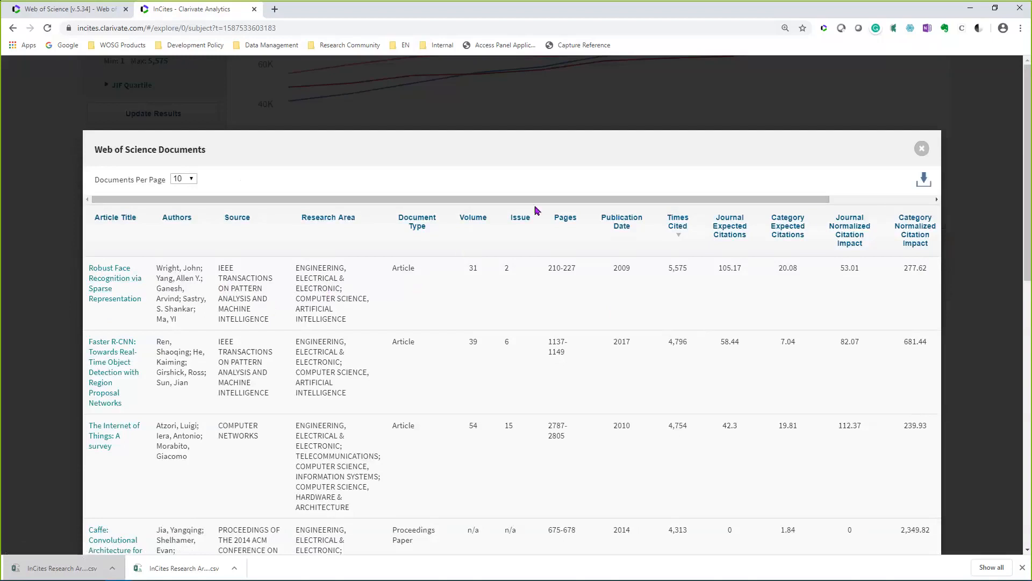
{"action": "left_click_drag", "start_coordinate": [542, 202], "coordinate": [551, 202]}
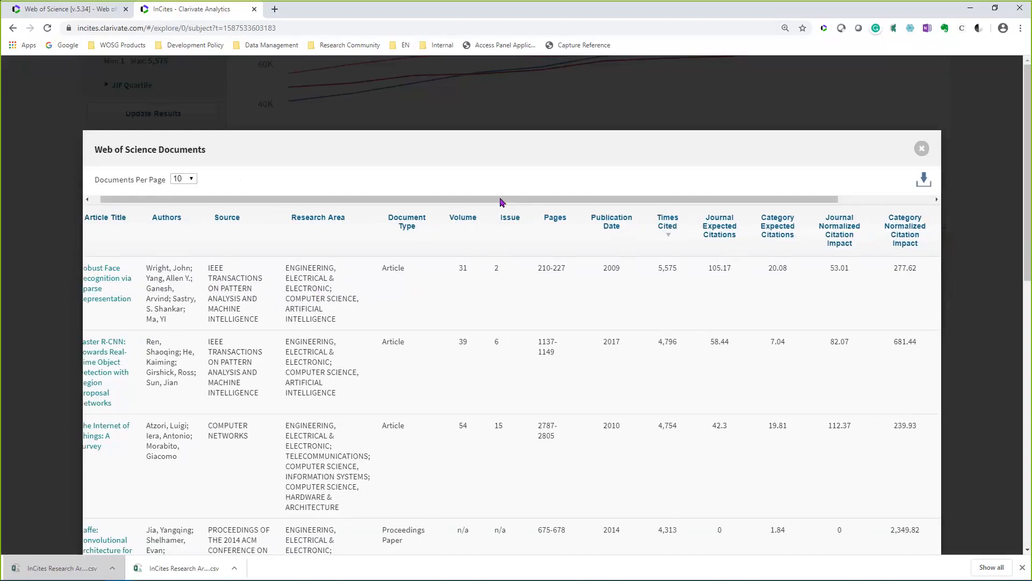
{"action": "mouse_move", "coordinate": [500, 201]}
{"action": "left_mouse_down"}
{"action": "mouse_move", "coordinate": [545, 202]}
{"action": "mouse_move", "coordinate": [493, 204]}
{"action": "left_mouse_up"}
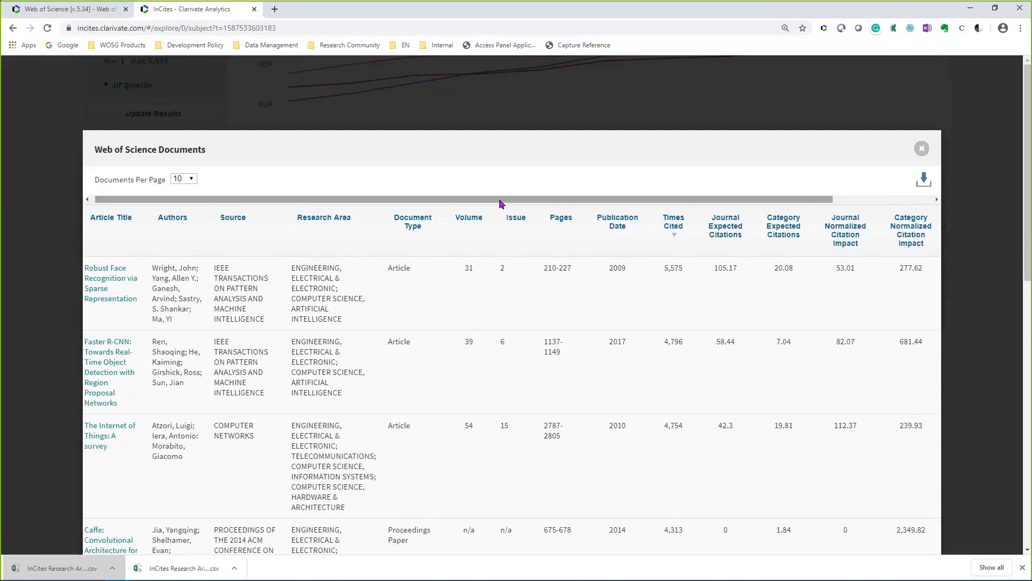
{"action": "left_click_drag", "start_coordinate": [499, 199], "coordinate": [501, 200]}
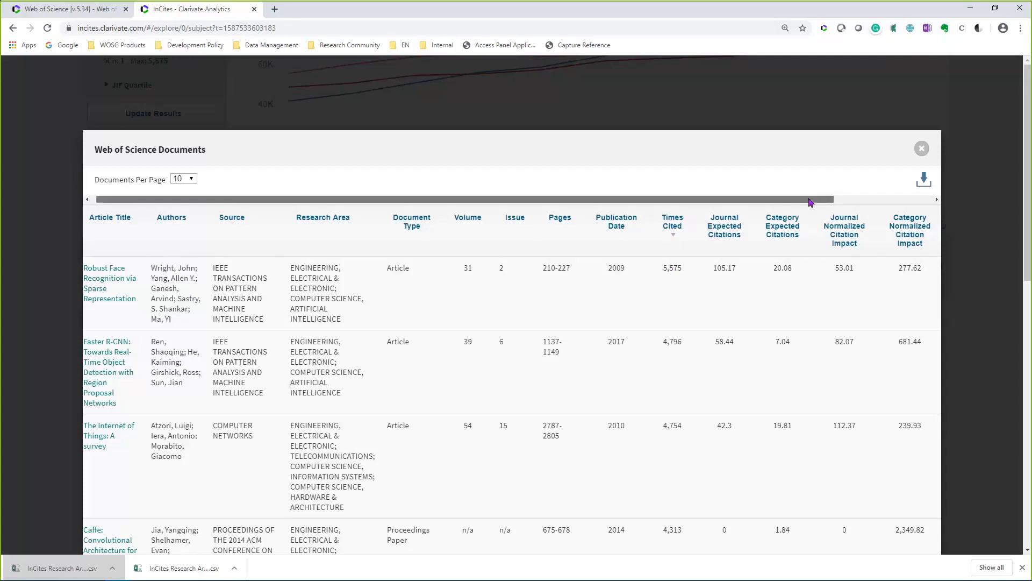
{"action": "left_click_drag", "start_coordinate": [811, 202], "coordinate": [897, 201]}
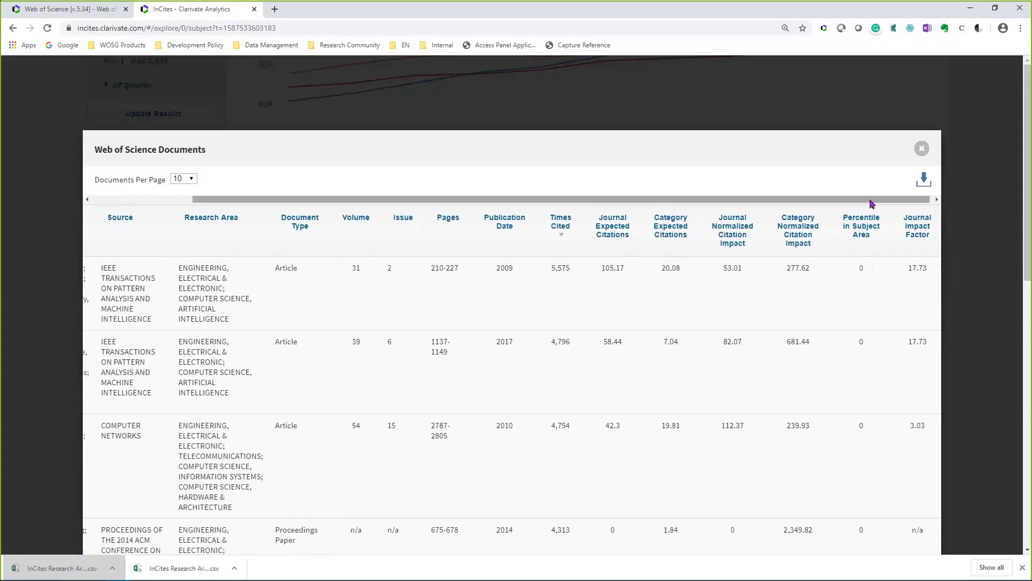
{"action": "left_click_drag", "start_coordinate": [863, 199], "coordinate": [742, 203]}
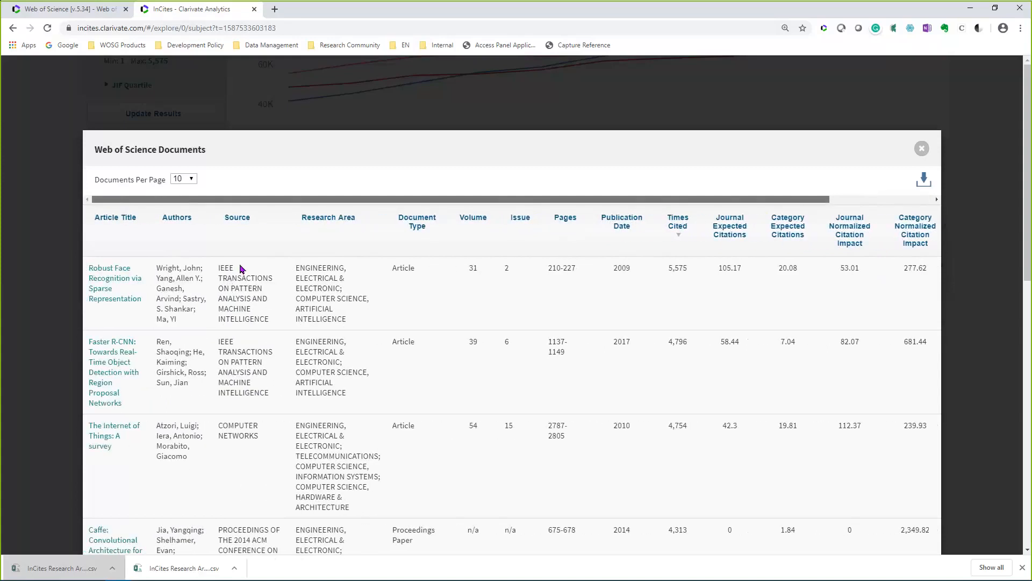
{"action": "left_click_drag", "start_coordinate": [284, 200], "coordinate": [498, 211]}
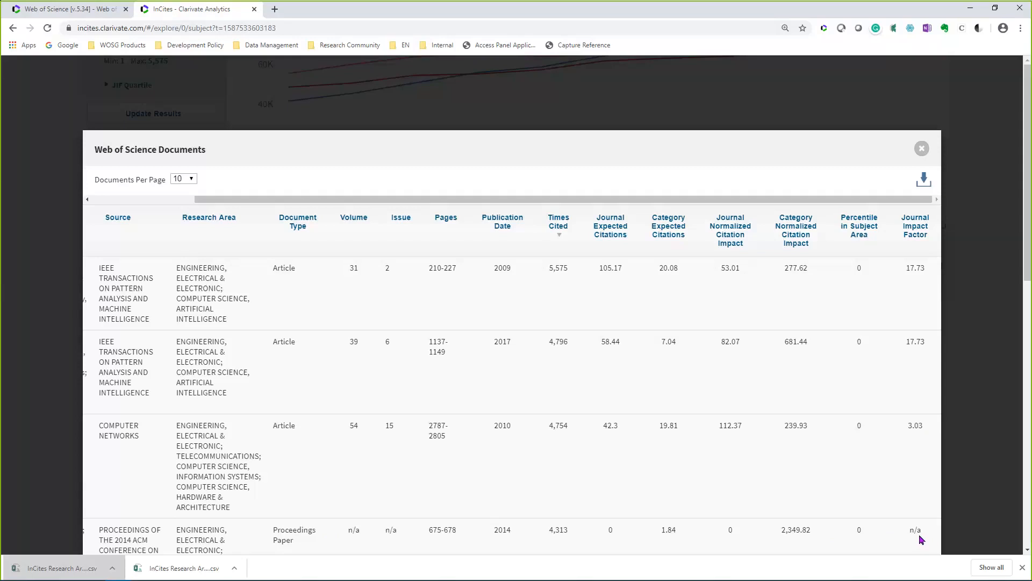
- Export 10 records of the Web of Science Documents list as a CSV file and open the download
{"action": "left_click", "coordinate": [931, 187]}
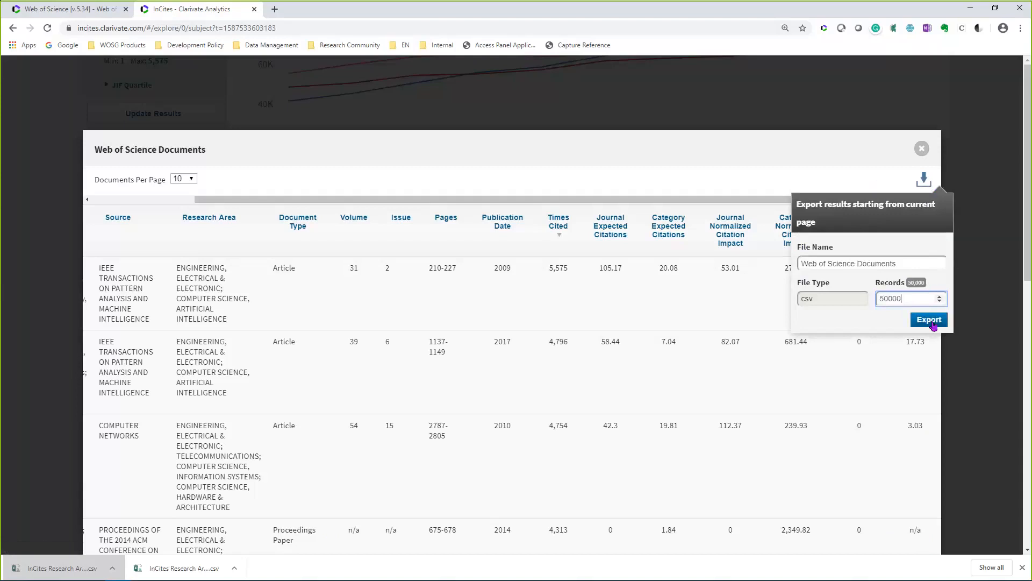
{"action": "double_click", "coordinate": [913, 297]}
{"action": "type", "text": "10"}
{"action": "left_click", "coordinate": [922, 321]}
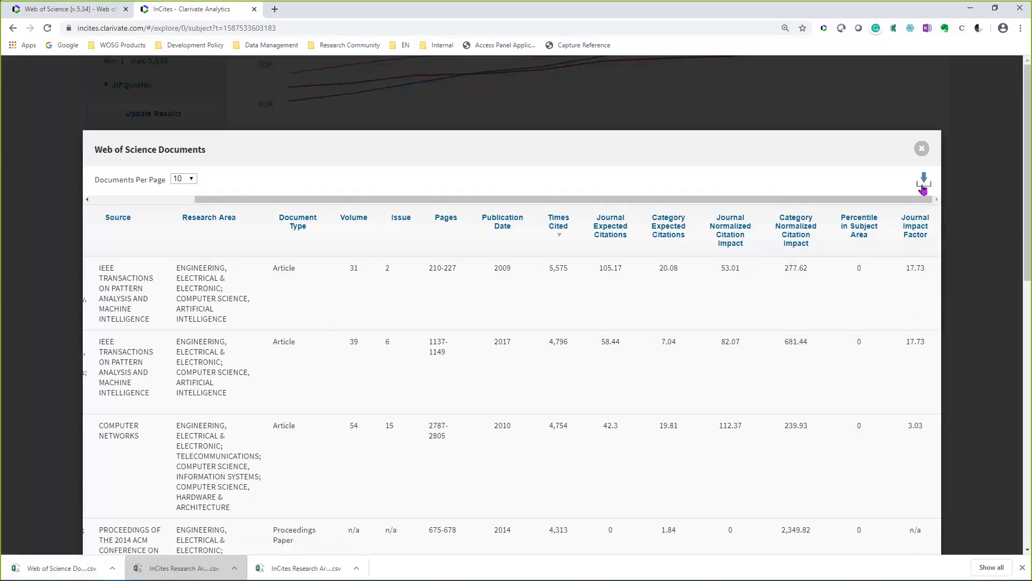
{"action": "left_click", "coordinate": [75, 575]}
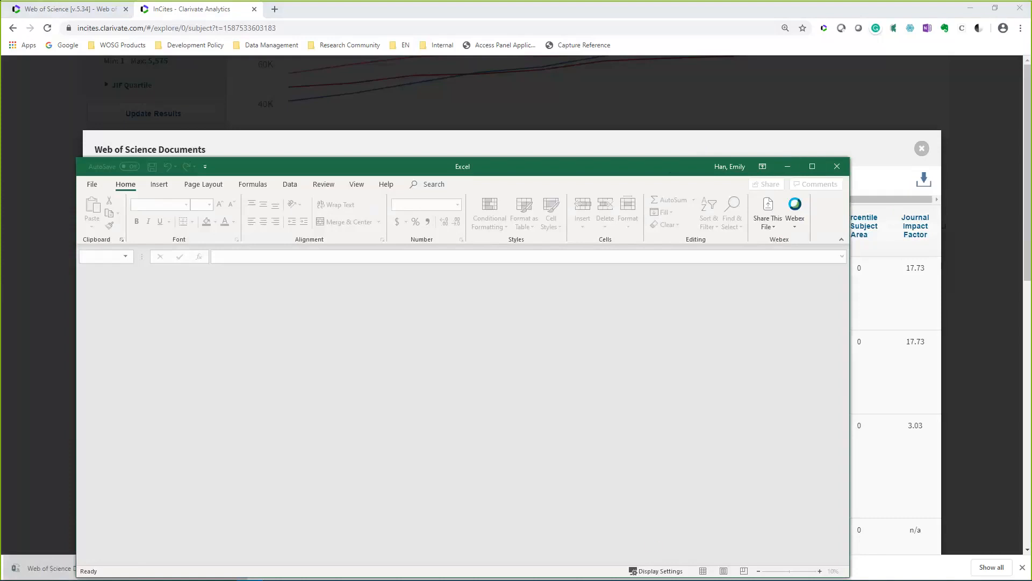
- Repeat the Web of Science Documents CSV export with the record count set to 10, and bring up the exported workbook in Excel
{"action": "left_click", "coordinate": [923, 179]}
{"action": "left_click", "coordinate": [913, 304]}
{"action": "left_click_drag", "start_coordinate": [901, 294], "coordinate": [841, 302]}
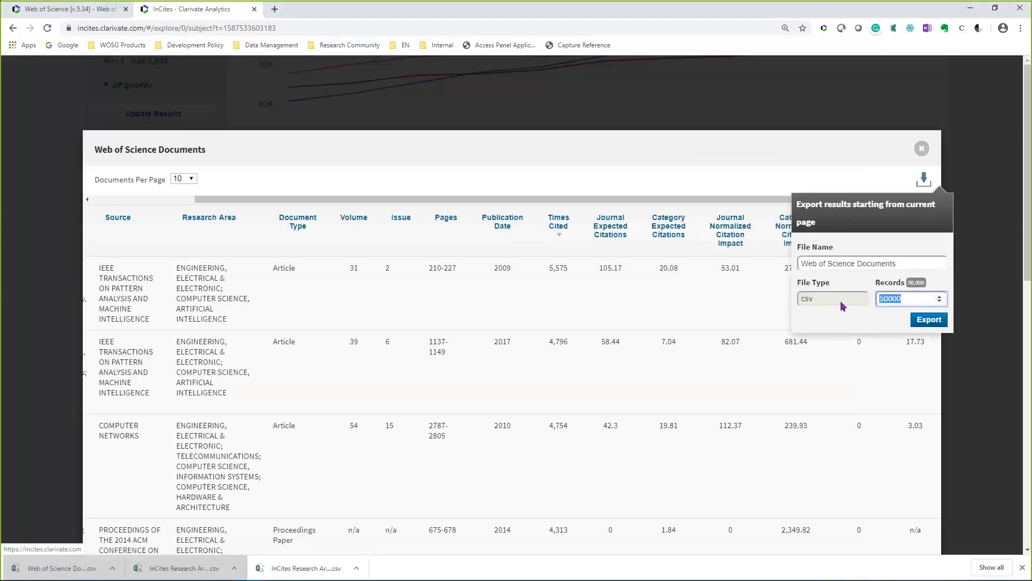
{"action": "key", "text": "BackSpace"}
{"action": "type", "text": "0"}
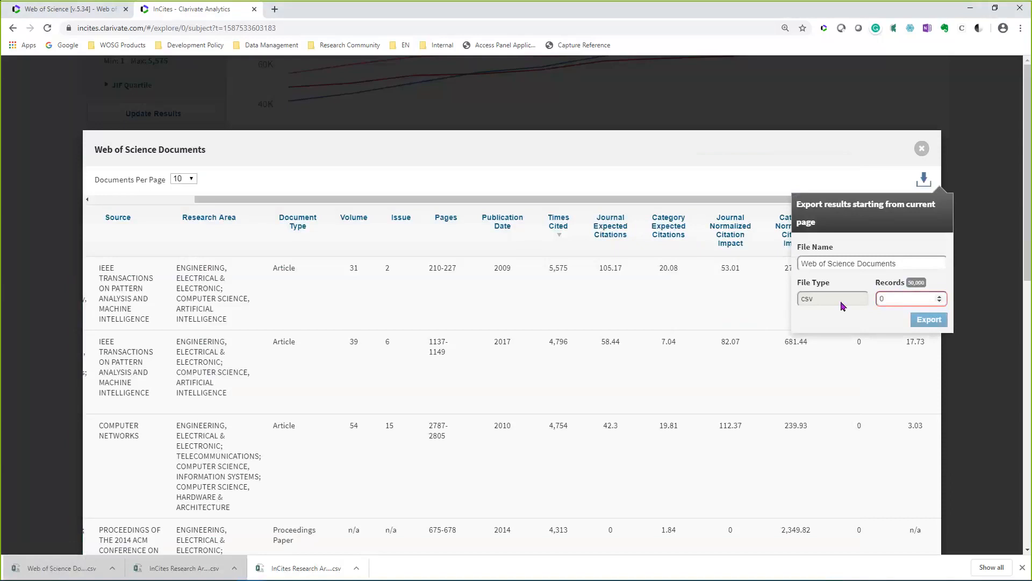
{"action": "key", "text": "BackSpace"}
{"action": "type", "text": "0"}
{"action": "key", "text": "BackSpace"}
{"action": "type", "text": "10"}
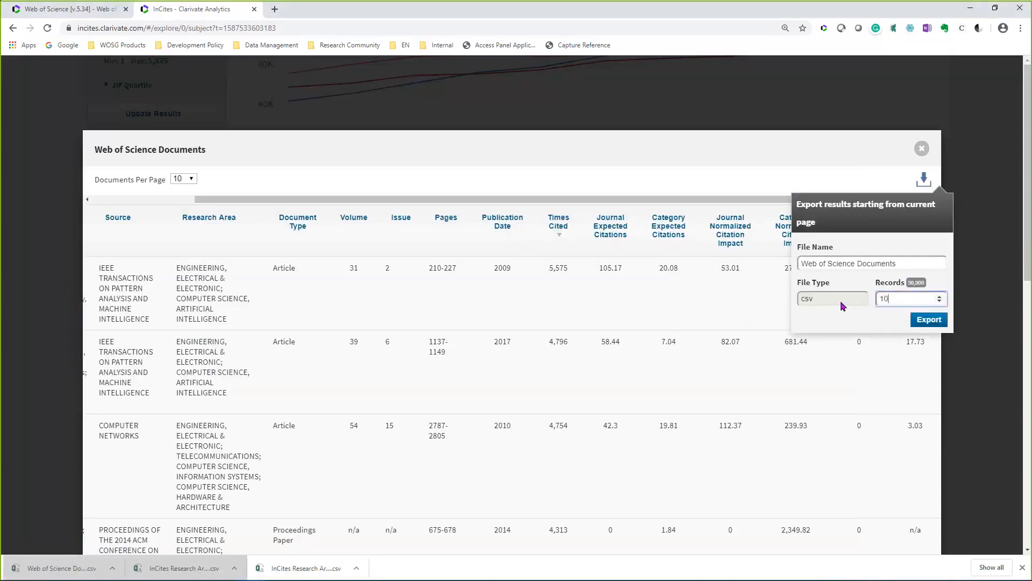
{"action": "left_click", "coordinate": [926, 319]}
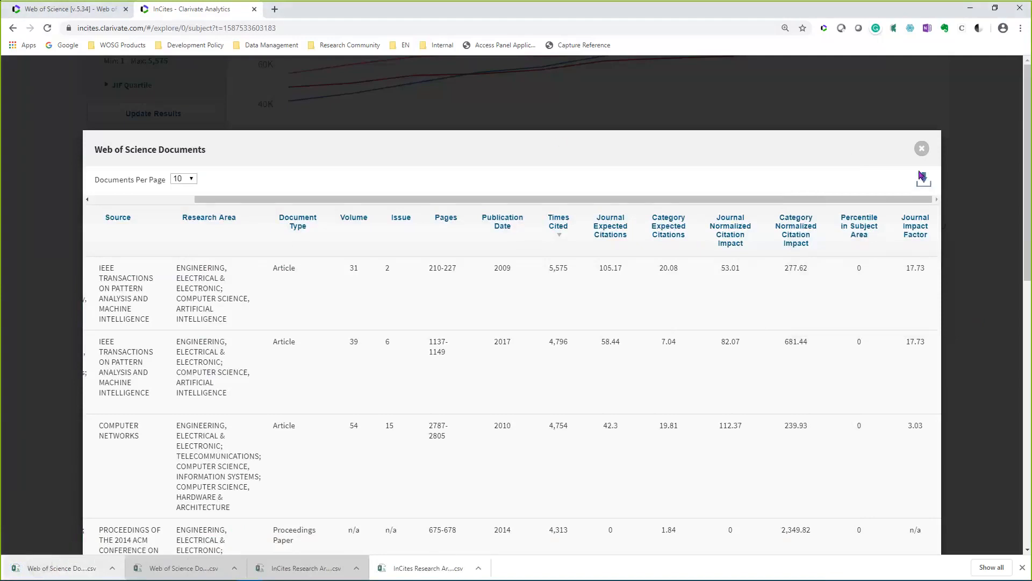
{"action": "left_click", "coordinate": [816, 124]}
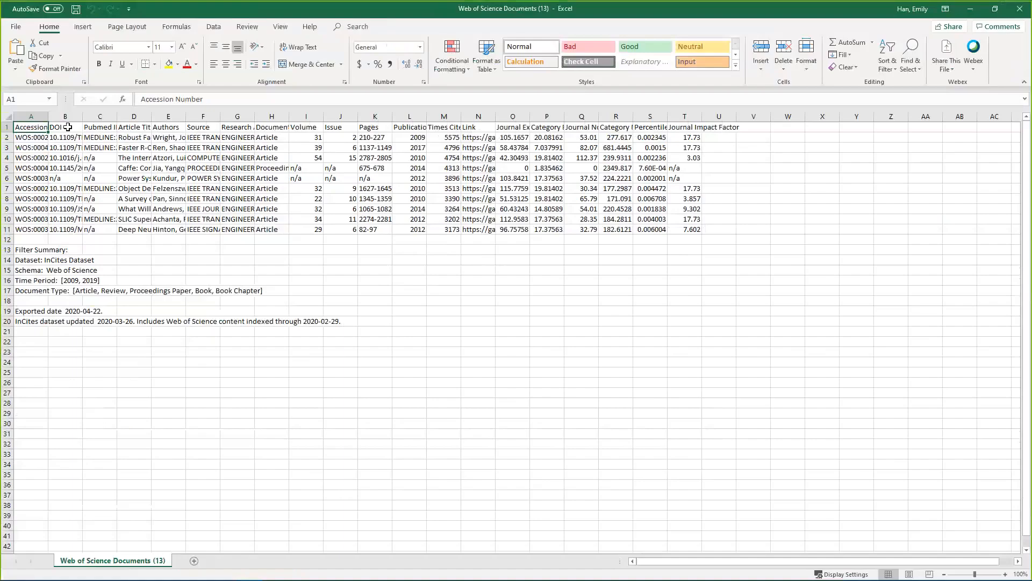
- Select the columns from Article Title through Journal Impact Factor and widen the Pubmed ID column to inspect the exported fields
{"action": "left_click", "coordinate": [134, 116]}
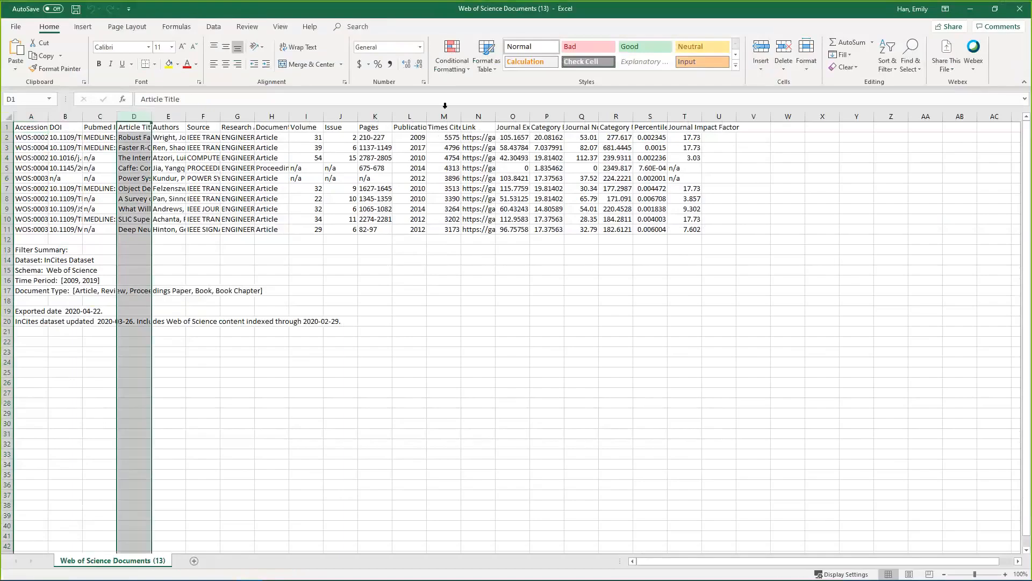
{"action": "left_click", "coordinate": [689, 117], "text": "shift"}
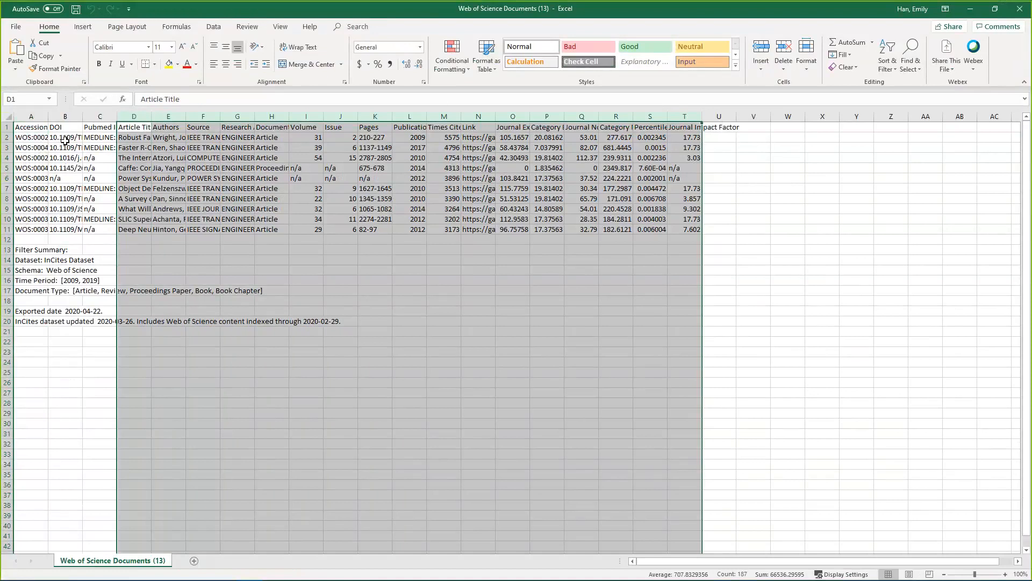
{"action": "left_click_drag", "start_coordinate": [116, 114], "coordinate": [143, 114]}
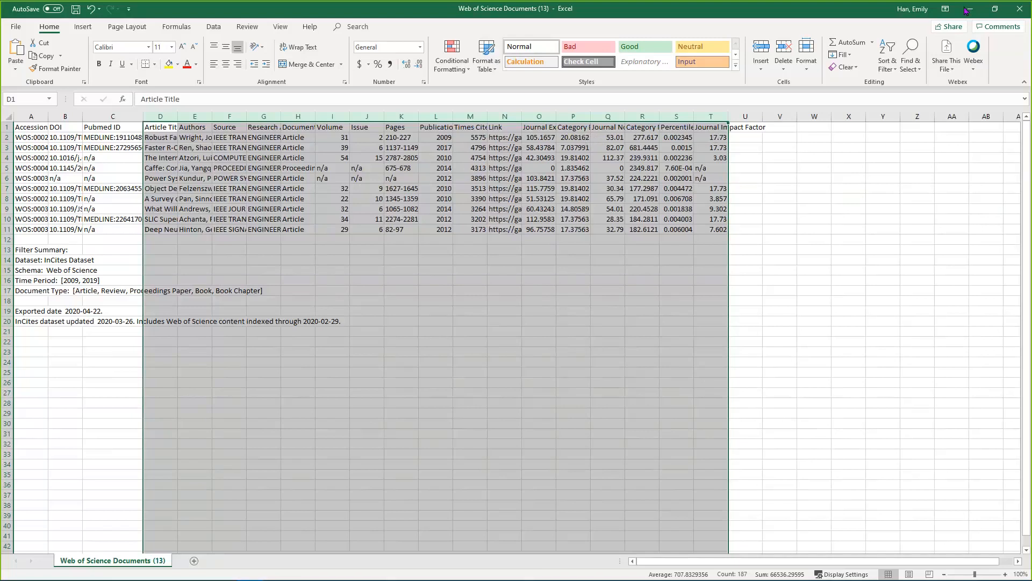
- Close the exported workbook and the Web of Science Documents list to return to the research areas table
{"action": "left_click", "coordinate": [1019, 16]}
{"action": "left_click", "coordinate": [516, 309]}
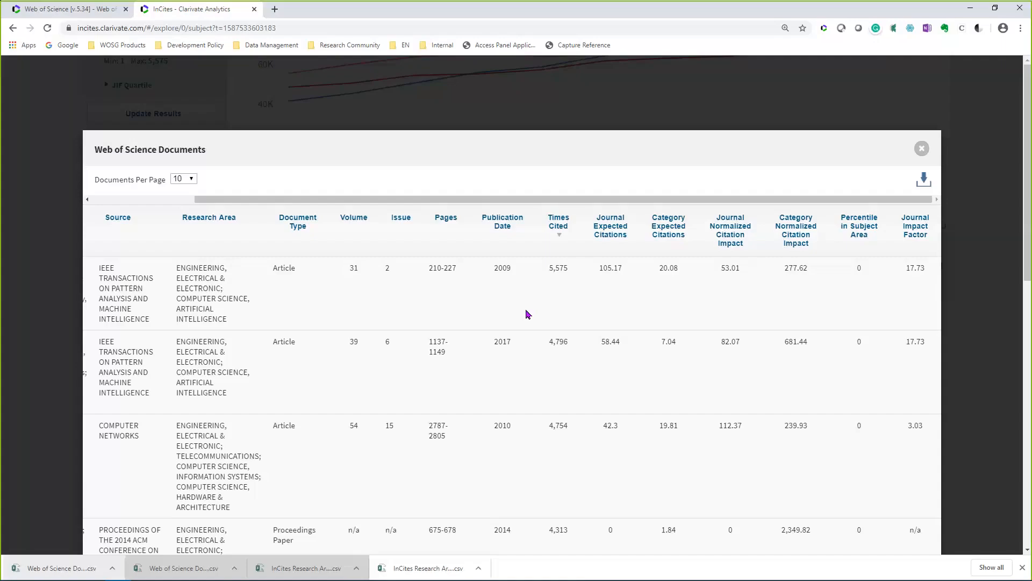
{"action": "left_click", "coordinate": [923, 148]}
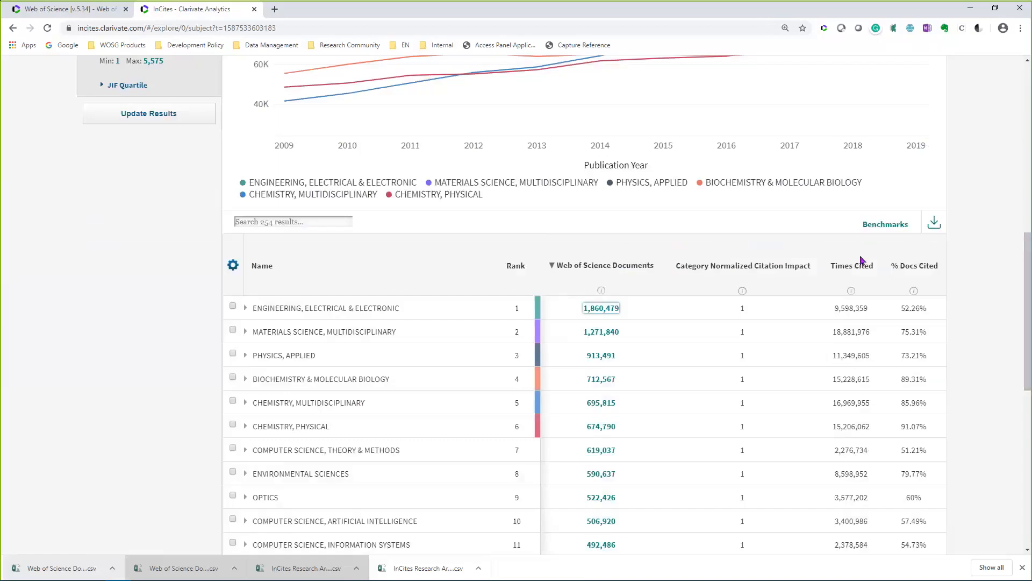
- Expand Chemistry, Physical in the research areas table, preview its journals, and close the preview
{"action": "scroll", "coordinate": [316, 401], "scroll_direction": "down", "scroll_amount": 1}
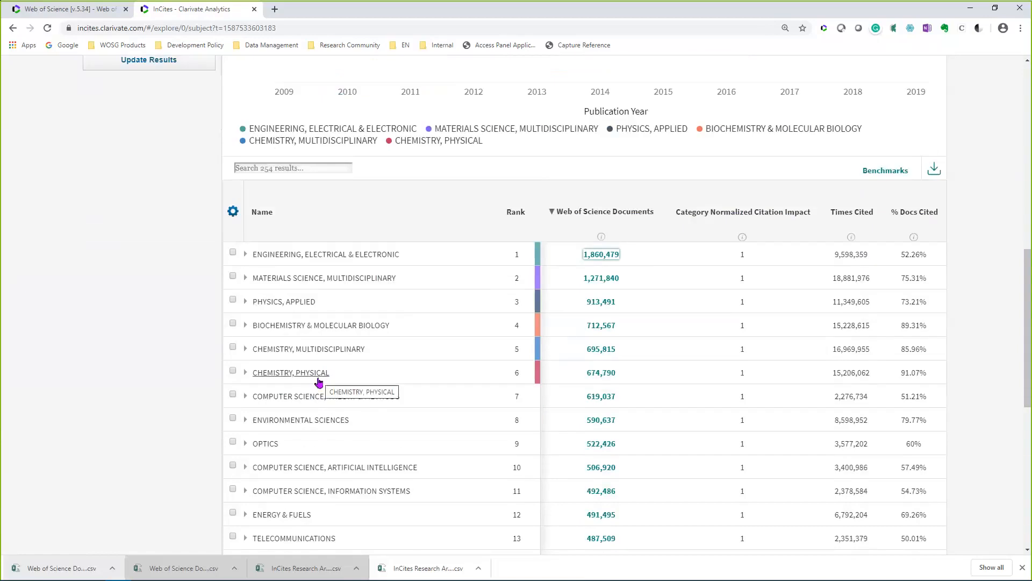
{"action": "scroll", "coordinate": [305, 380], "scroll_direction": "down", "scroll_amount": 1}
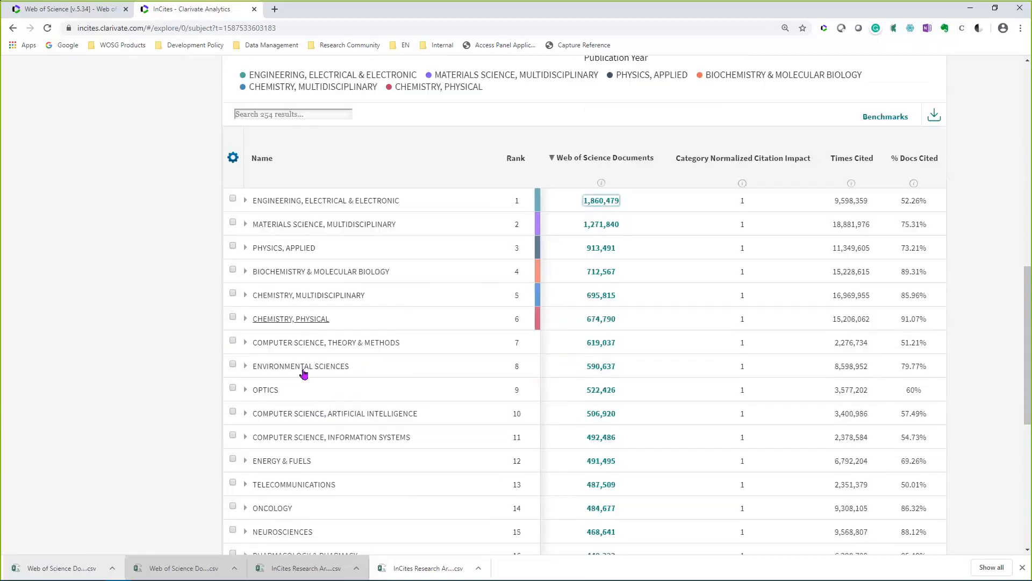
{"action": "left_click", "coordinate": [317, 323]}
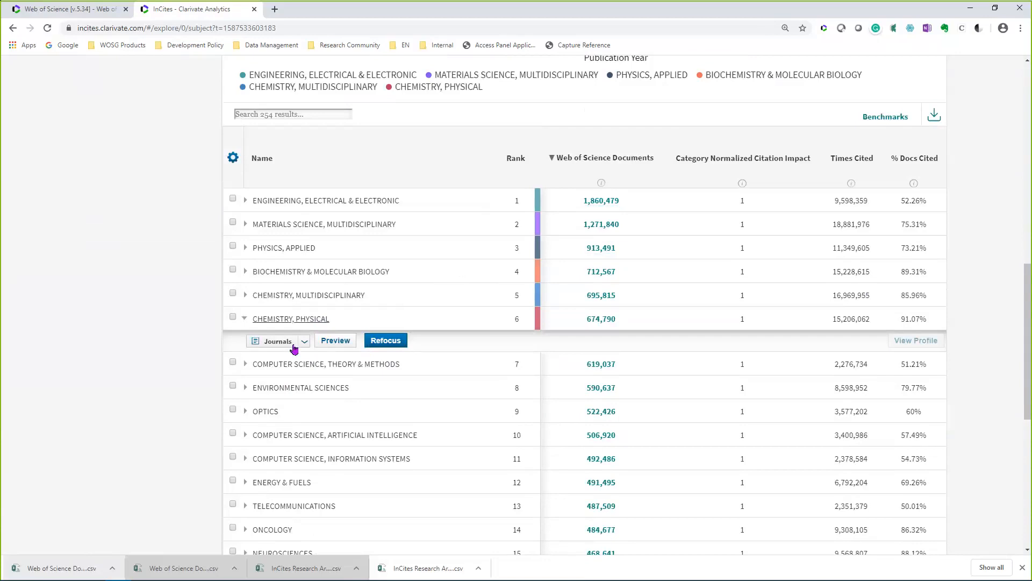
{"action": "left_click", "coordinate": [330, 344]}
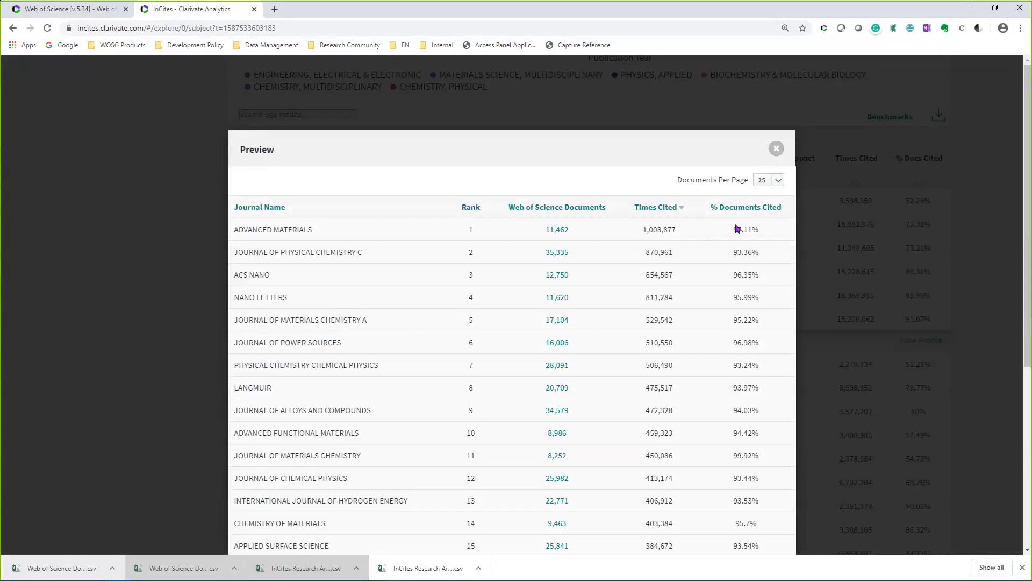
{"action": "left_click", "coordinate": [776, 149]}
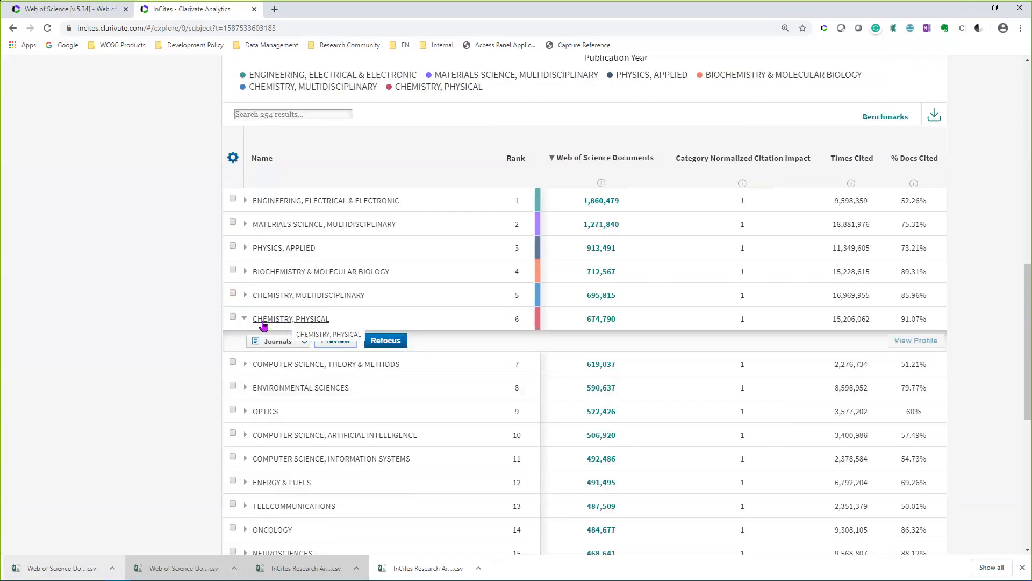
- Refocus the Chemistry, Physical research area to Journals
{"action": "left_click", "coordinate": [305, 344]}
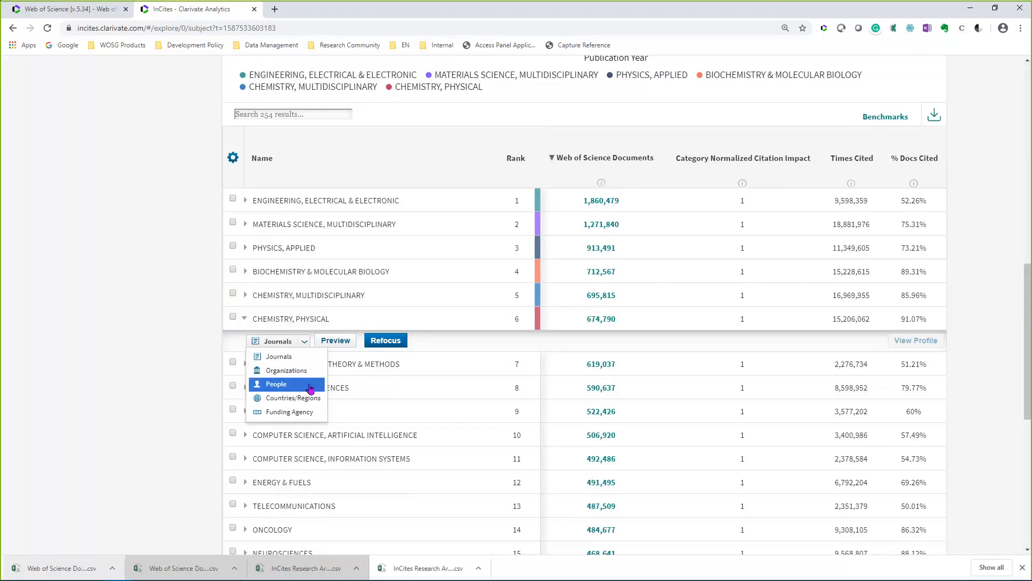
{"action": "left_click", "coordinate": [296, 356]}
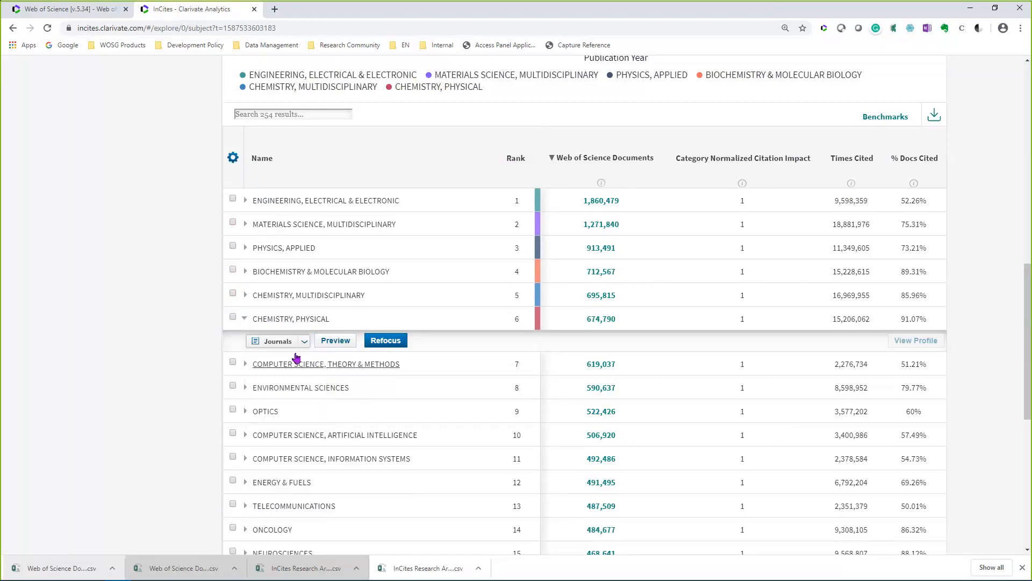
{"action": "left_click", "coordinate": [386, 341]}
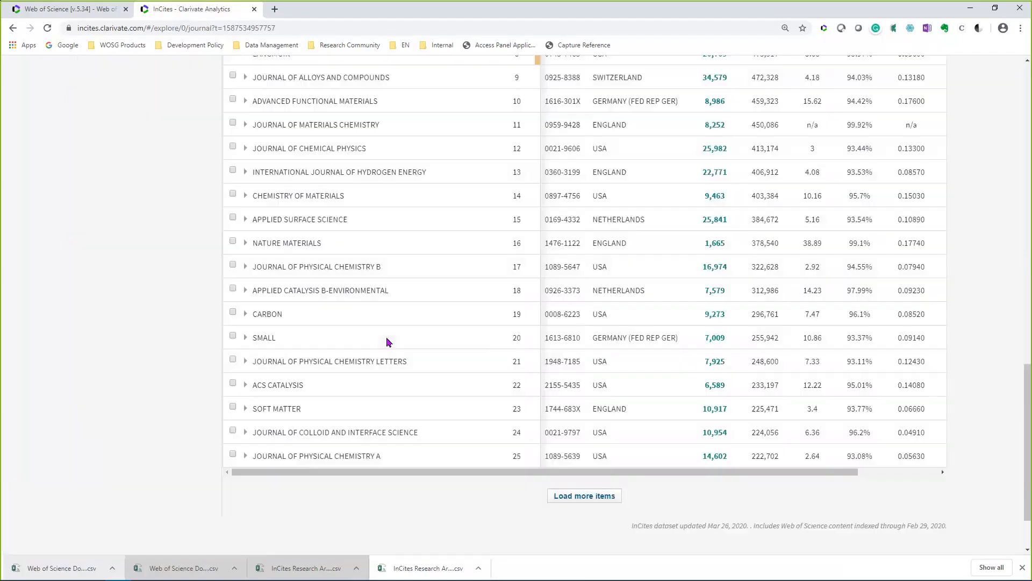
- Review the journal trend graph and expand the Research Area and Document Type filters to check what is applied
{"action": "scroll", "coordinate": [271, 365], "scroll_direction": "up", "scroll_amount": 4}
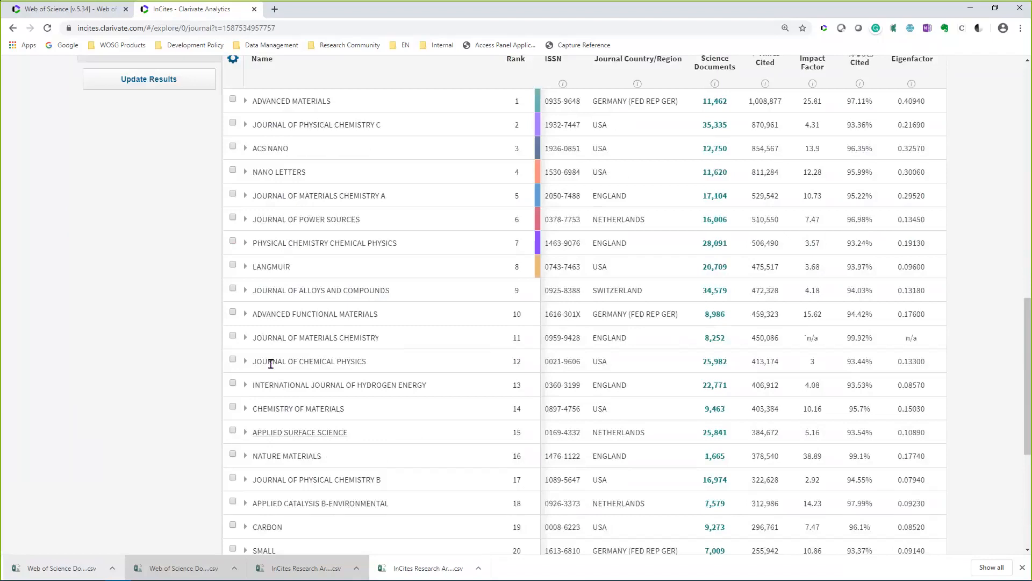
{"action": "scroll", "coordinate": [270, 364], "scroll_direction": "up", "scroll_amount": 10}
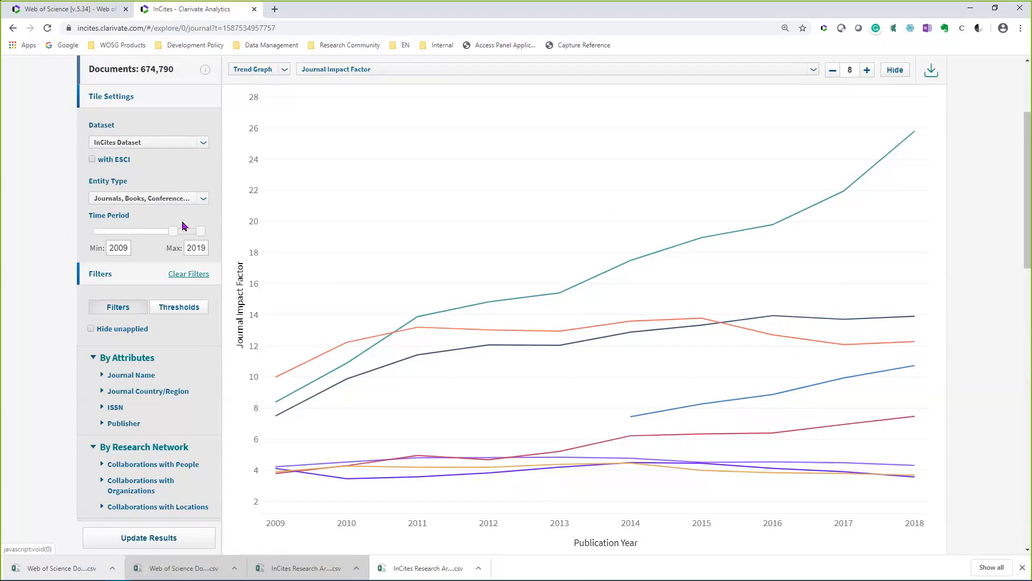
{"action": "scroll", "coordinate": [182, 226], "scroll_direction": "down", "scroll_amount": 3}
{"action": "left_click", "coordinate": [132, 434]}
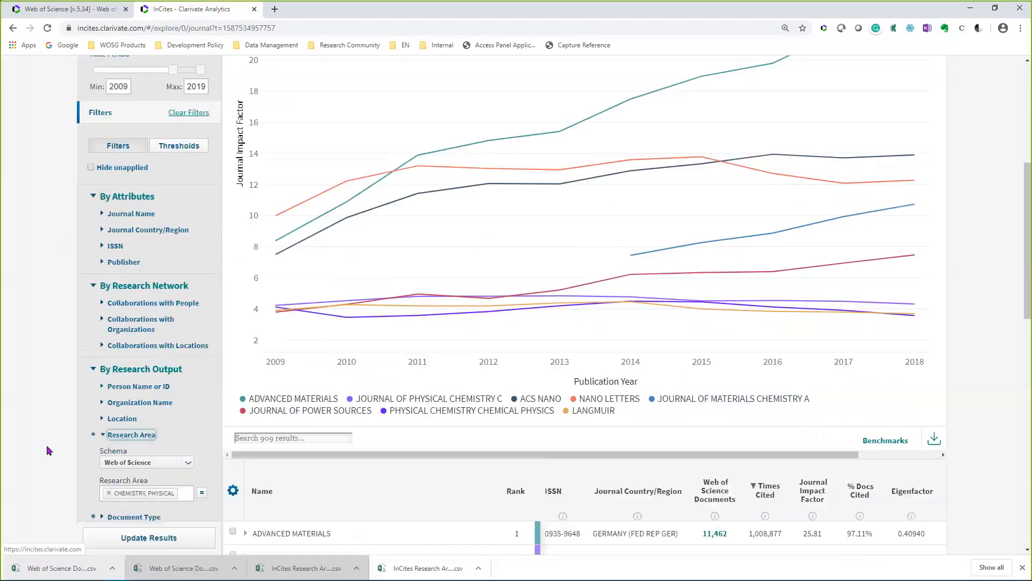
{"action": "scroll", "coordinate": [46, 444], "scroll_direction": "down", "scroll_amount": 1}
{"action": "left_click", "coordinate": [109, 464]}
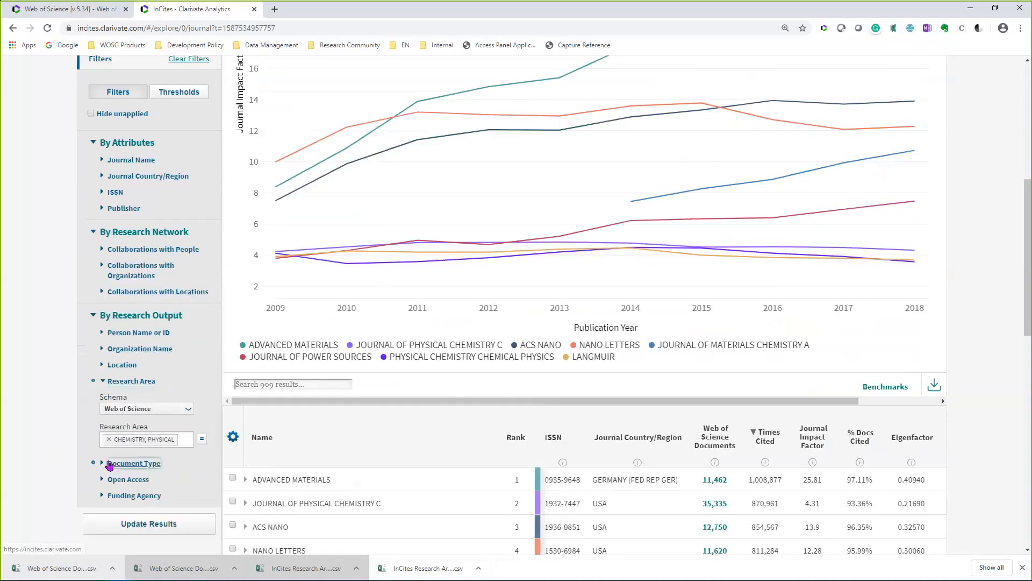
{"action": "scroll", "coordinate": [60, 448], "scroll_direction": "down", "scroll_amount": 2}
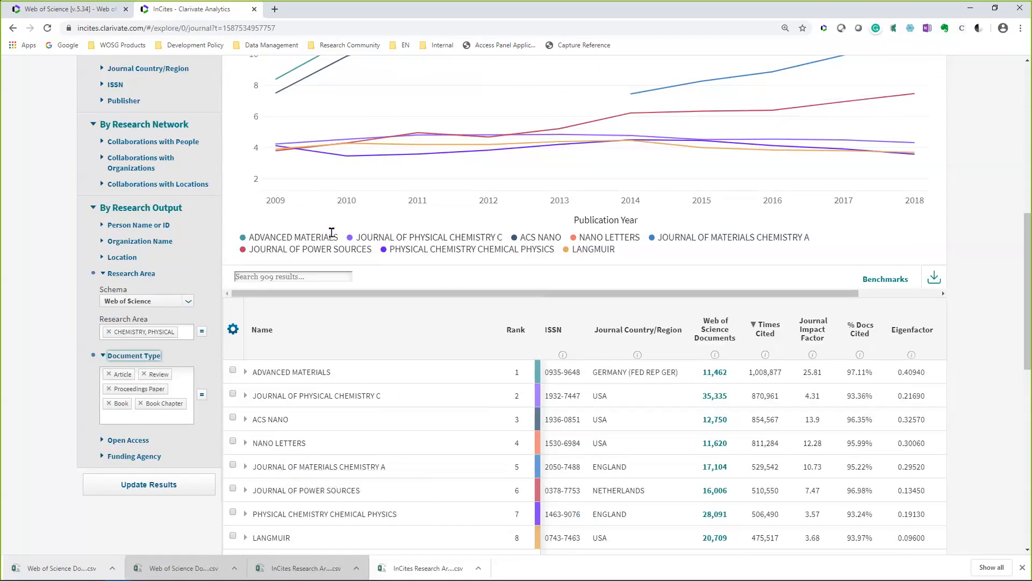
{"action": "scroll", "coordinate": [333, 237], "scroll_direction": "down", "scroll_amount": 1}
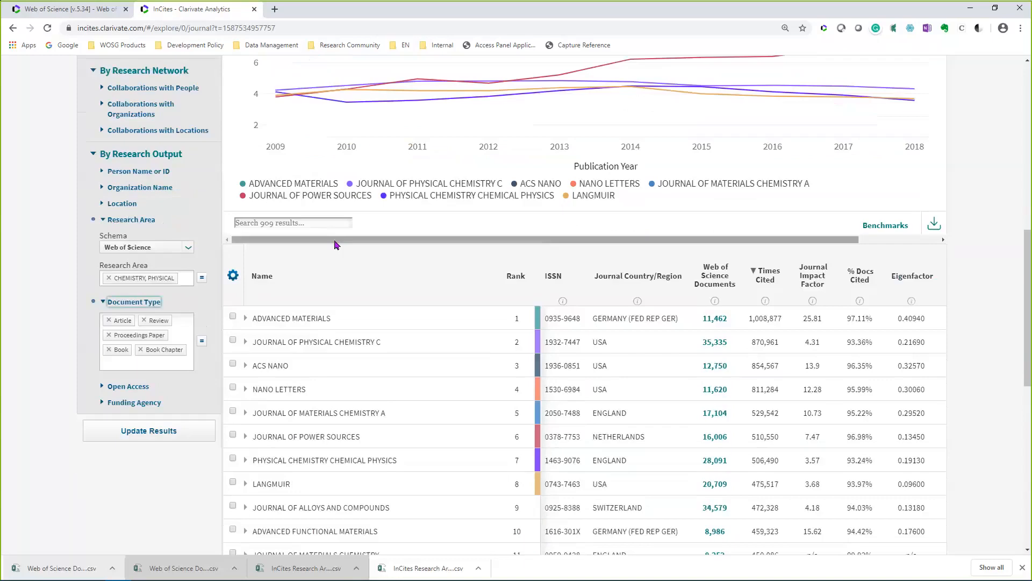
- Check the refocus options for Advanced Materials and review the journal table's columns through % All Open Access Documents
{"action": "left_click", "coordinate": [315, 318]}
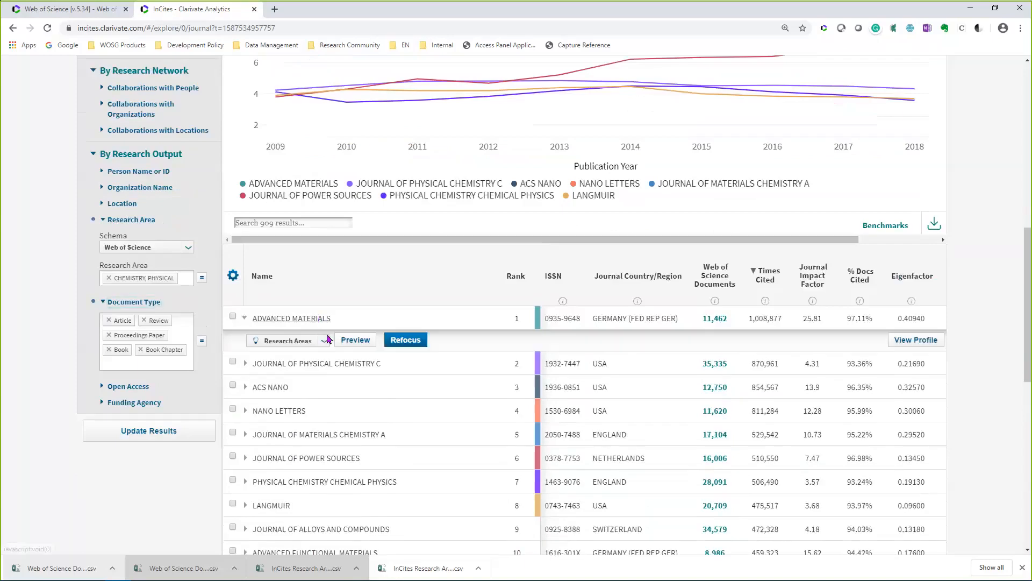
{"action": "left_click", "coordinate": [327, 336]}
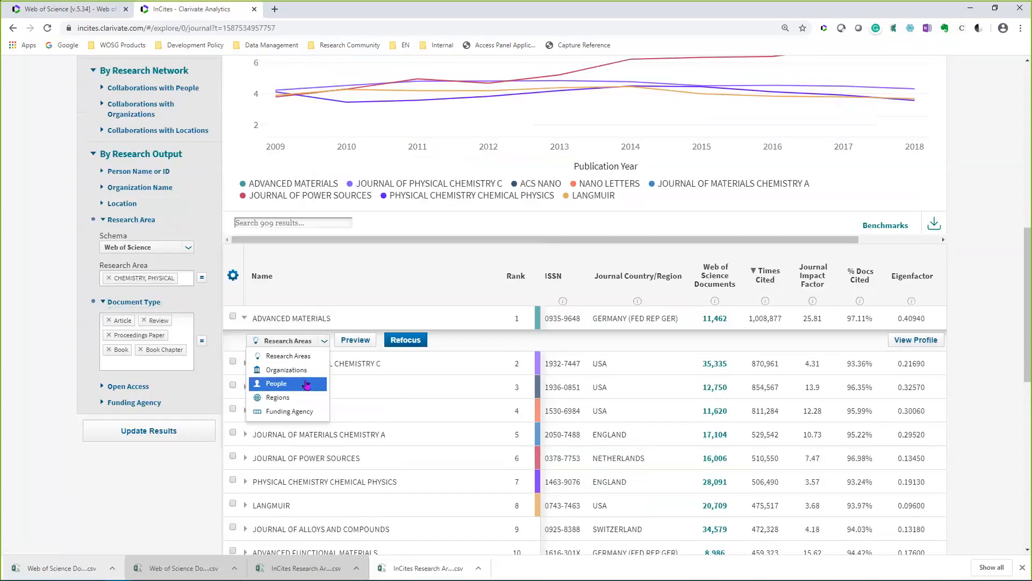
{"action": "left_click", "coordinate": [453, 339]}
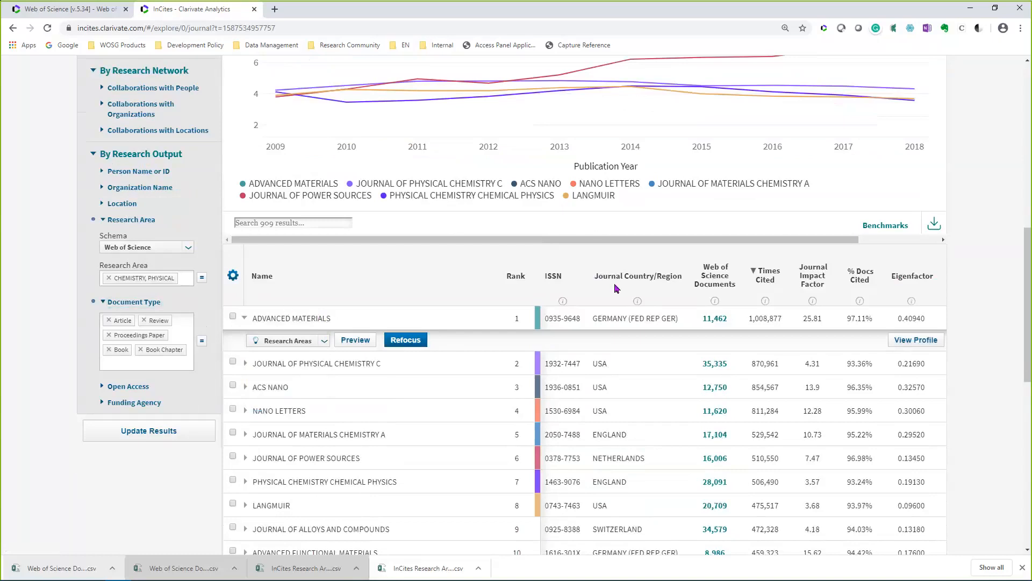
{"action": "left_click_drag", "start_coordinate": [822, 239], "coordinate": [890, 244]}
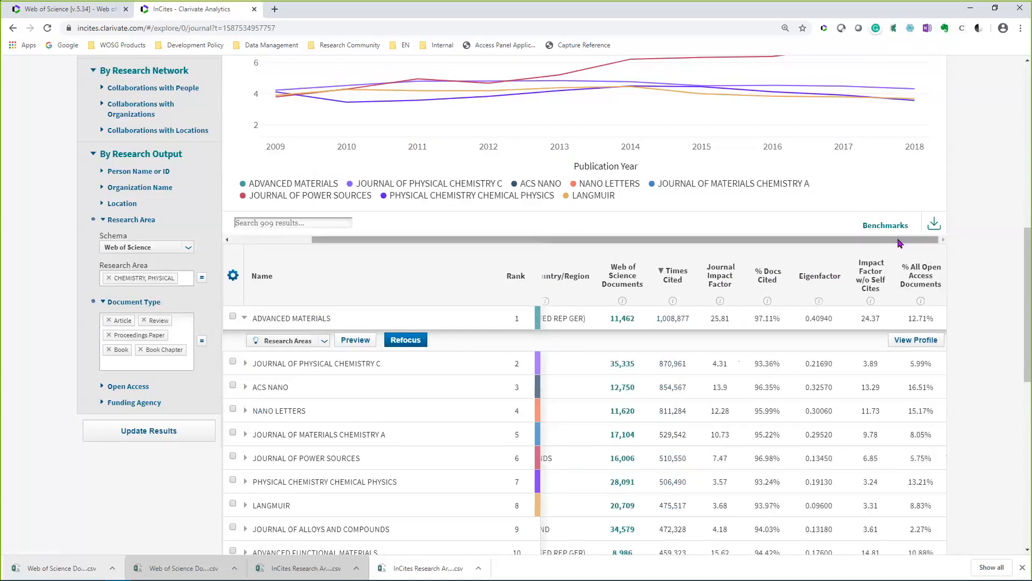
{"action": "left_click_drag", "start_coordinate": [877, 240], "coordinate": [737, 249]}
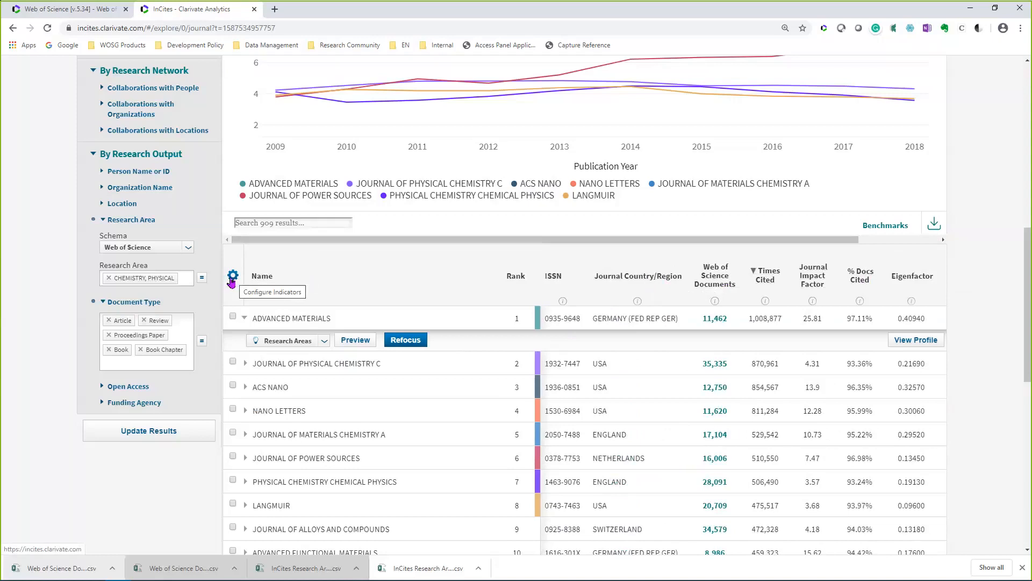
- Open the indicator settings for the journal table and browse the available indicators in the Impact category
{"action": "left_click", "coordinate": [233, 276]}
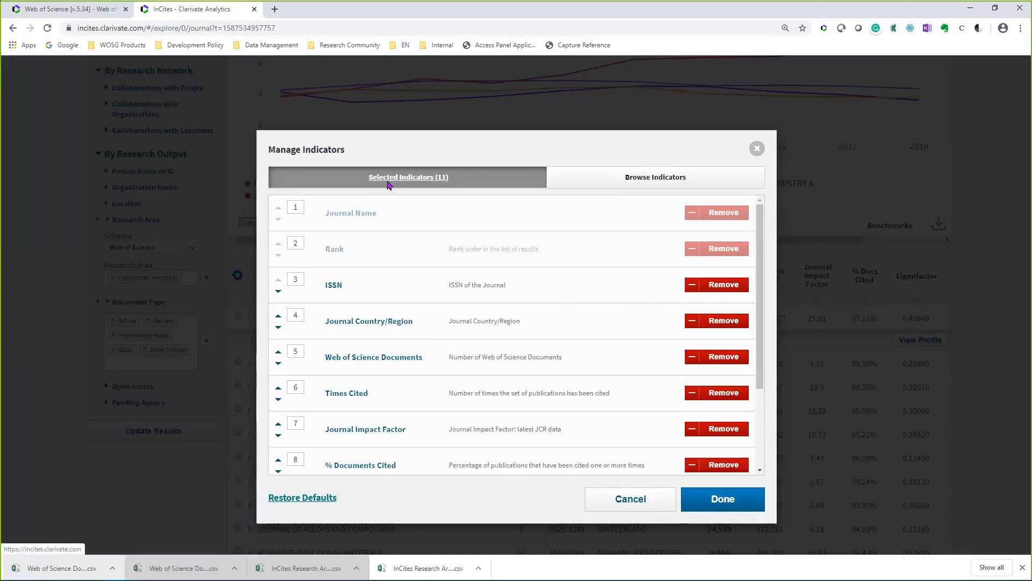
{"action": "left_click", "coordinate": [590, 181]}
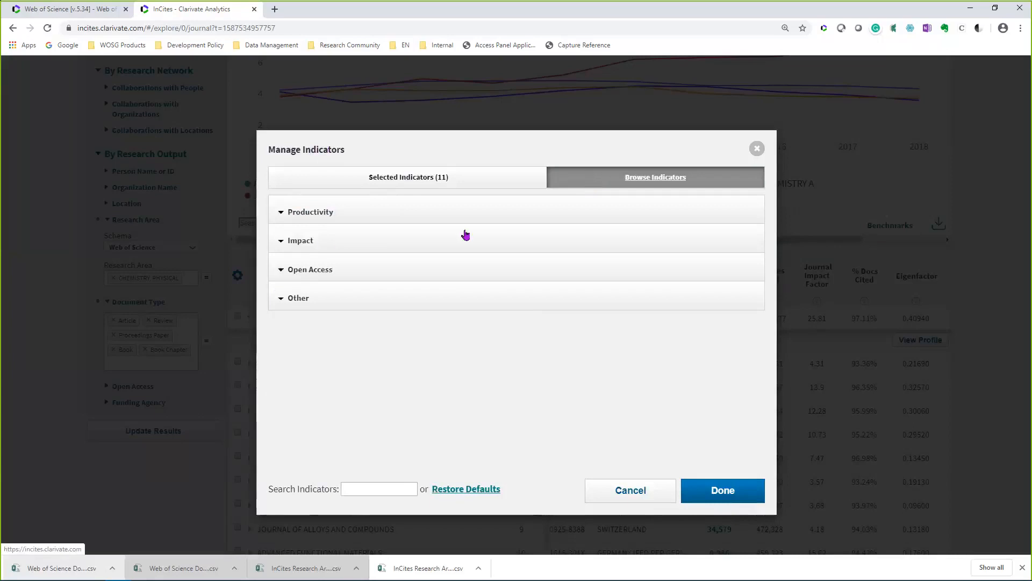
{"action": "left_click", "coordinate": [325, 241]}
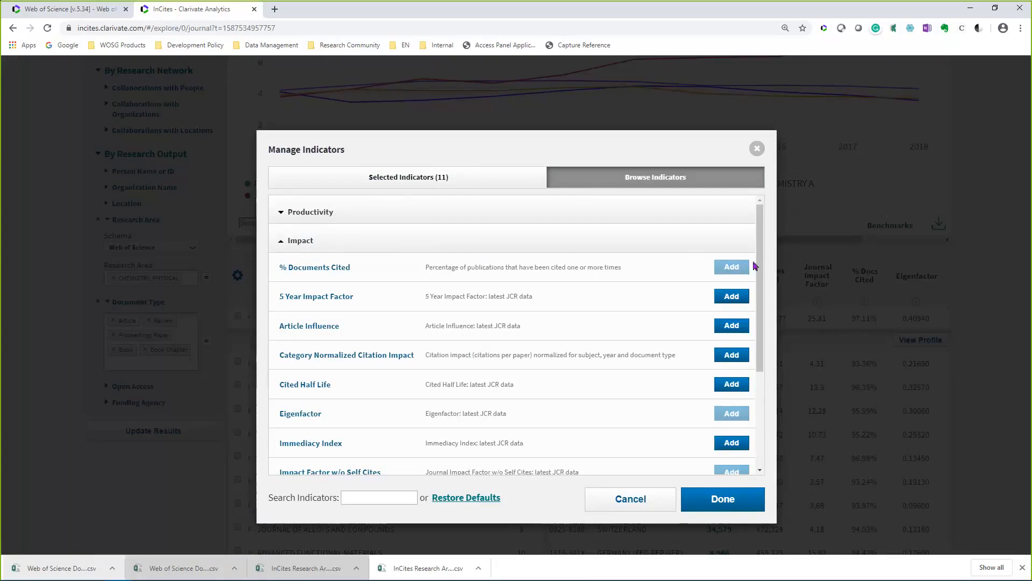
{"action": "left_click_drag", "start_coordinate": [761, 268], "coordinate": [760, 337]}
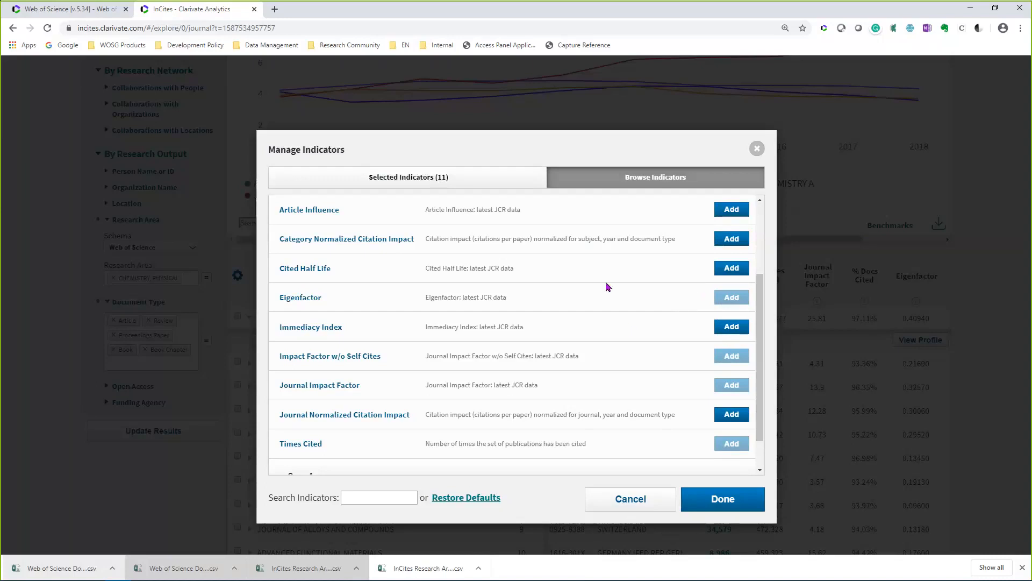
{"action": "scroll", "coordinate": [606, 286], "scroll_direction": "down", "scroll_amount": 1}
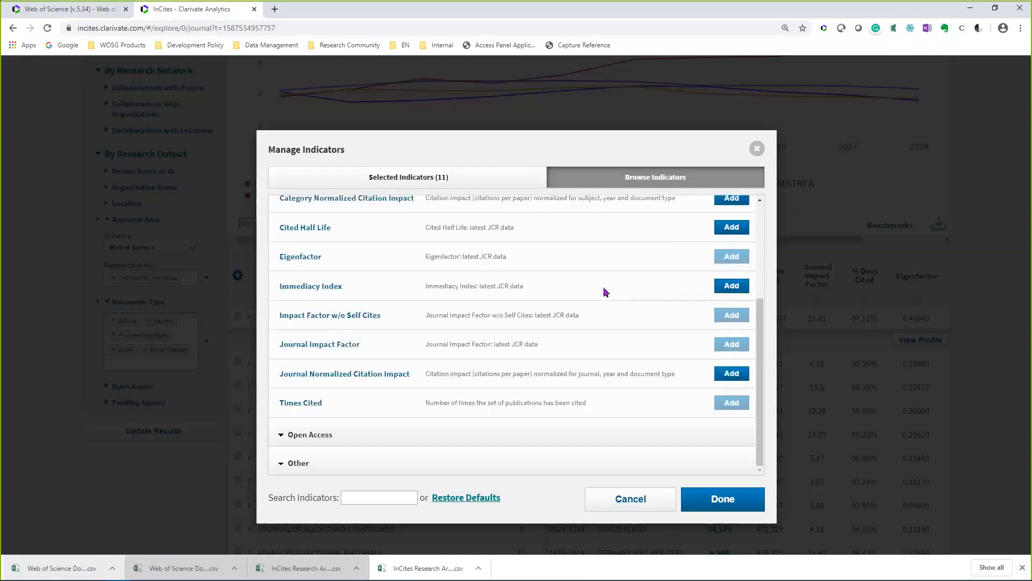
- Expand the Other and Open Access indicator categories to review the indicators they offer
{"action": "left_click", "coordinate": [296, 464]}
{"action": "scroll", "coordinate": [298, 462], "scroll_direction": "down", "scroll_amount": 2}
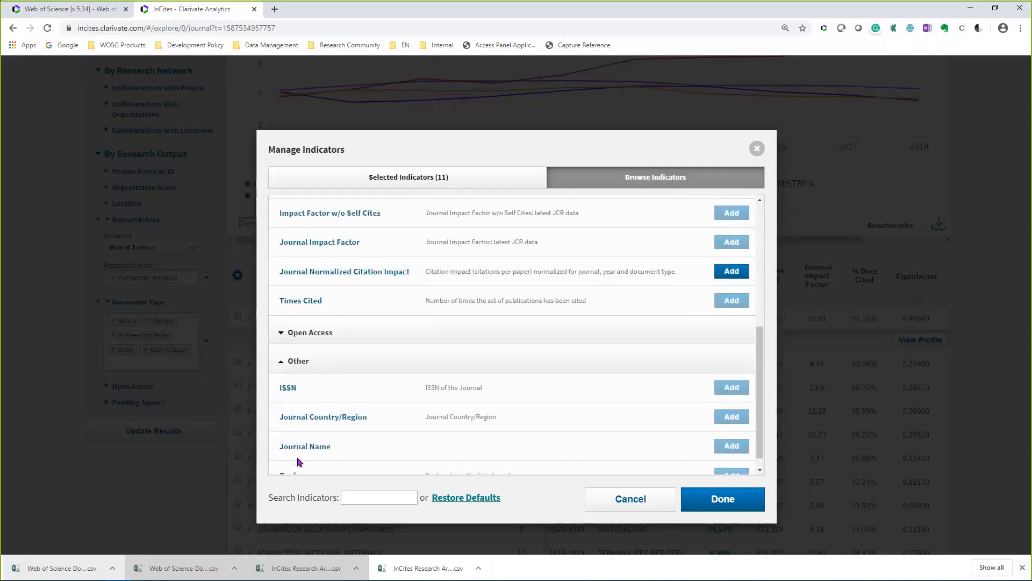
{"action": "scroll", "coordinate": [299, 462], "scroll_direction": "down", "scroll_amount": 1}
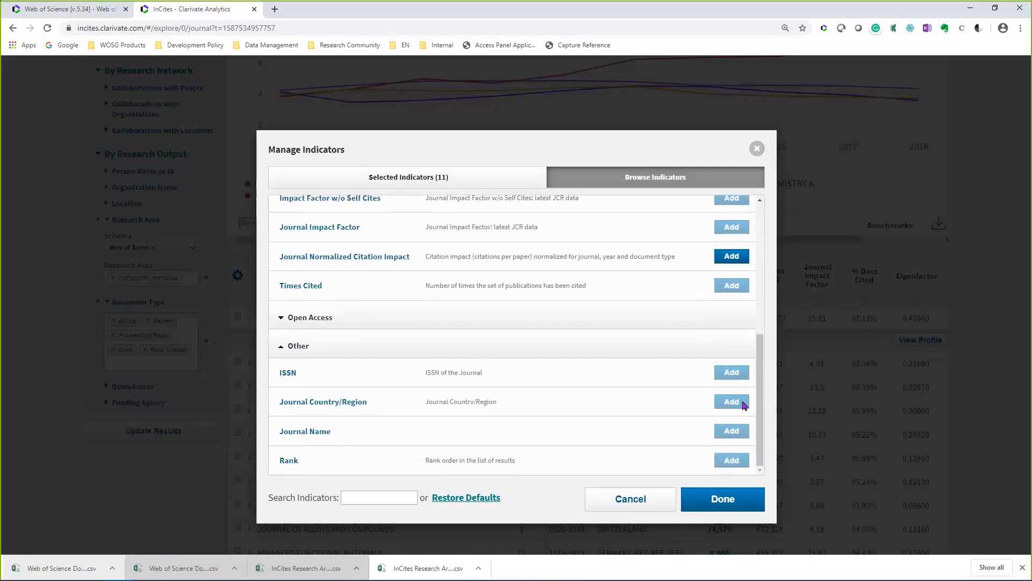
{"action": "left_click", "coordinate": [315, 320]}
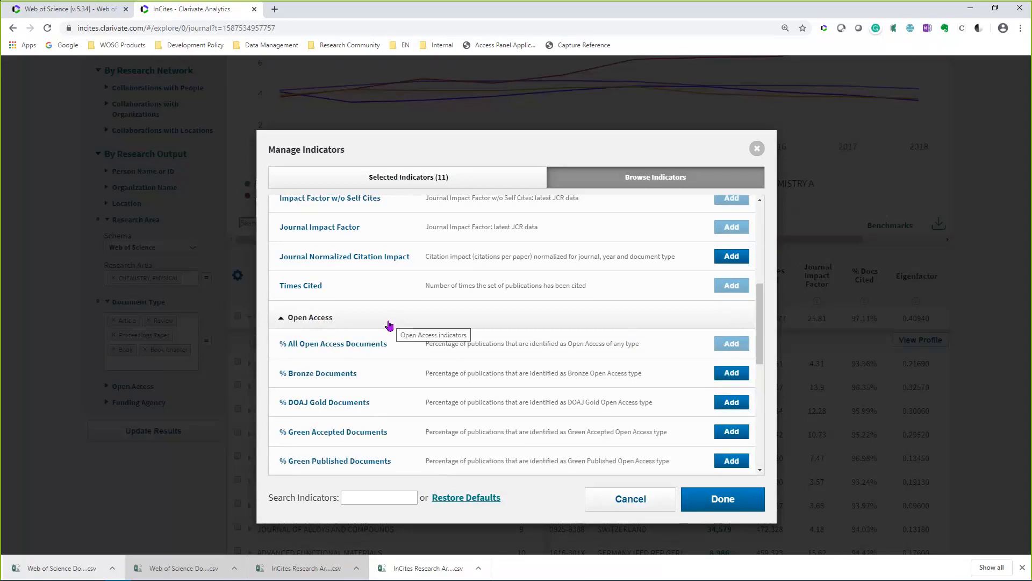
- Search the available indicators for "impact factor"
{"action": "left_click", "coordinate": [391, 491]}
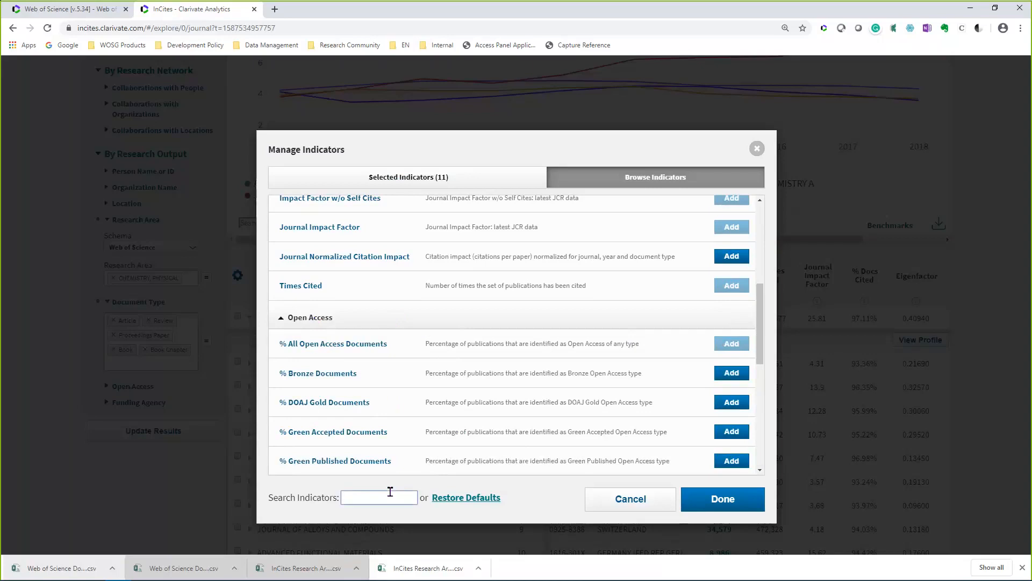
{"action": "type", "text": "impact fac"}
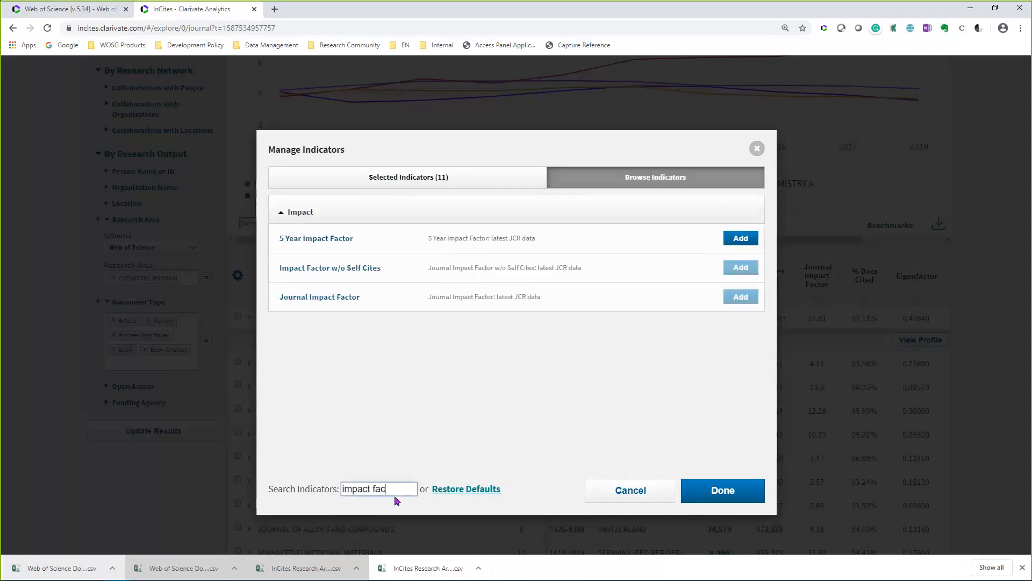
{"action": "type", "text": "tor"}
- Move ISSN below Journal Country/Region in the selected indicators and apply the new column order to the results table
{"action": "left_click", "coordinate": [450, 180]}
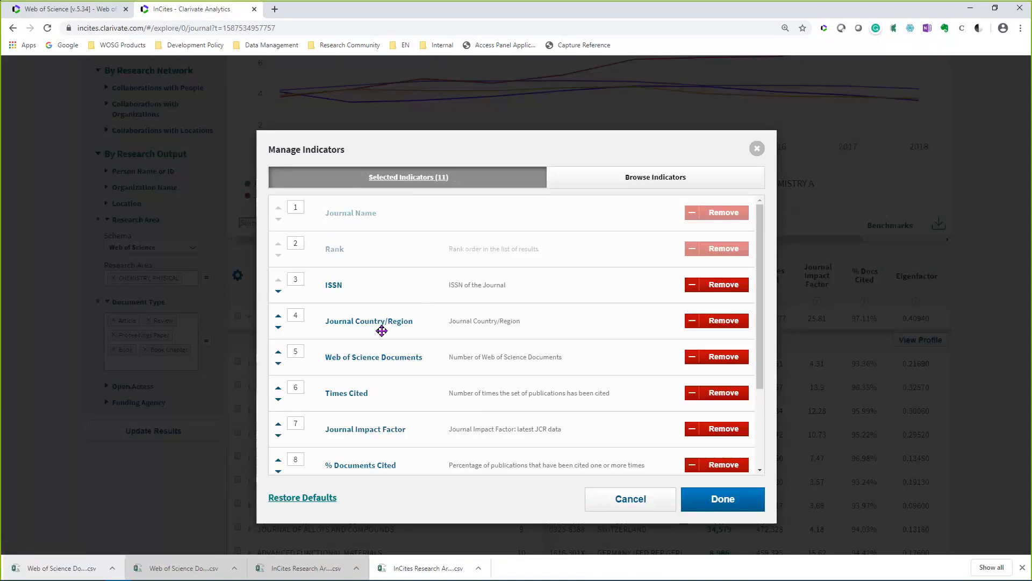
{"action": "left_click_drag", "start_coordinate": [353, 286], "coordinate": [358, 321]}
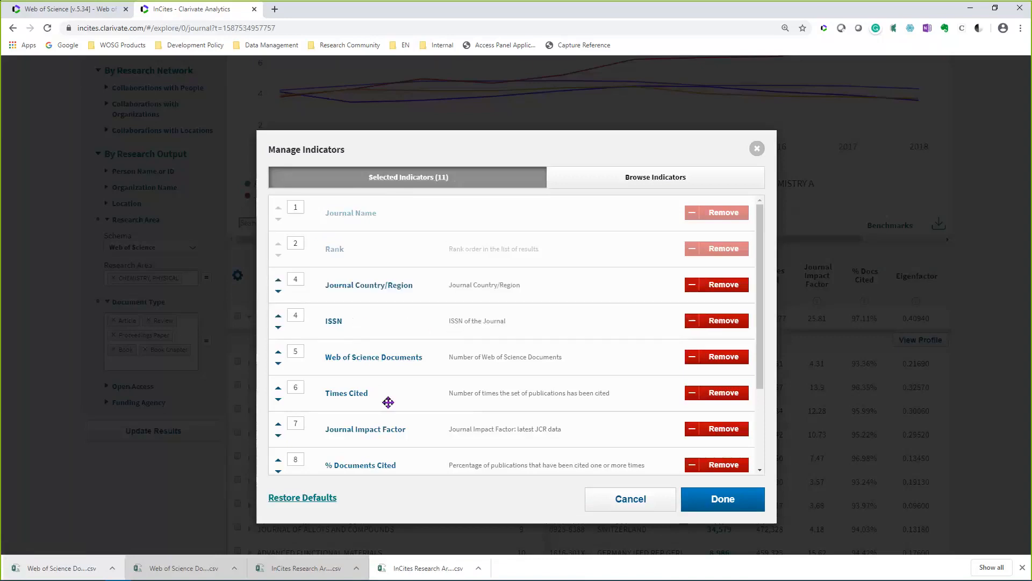
{"action": "scroll", "coordinate": [383, 438], "scroll_direction": "down", "scroll_amount": 3}
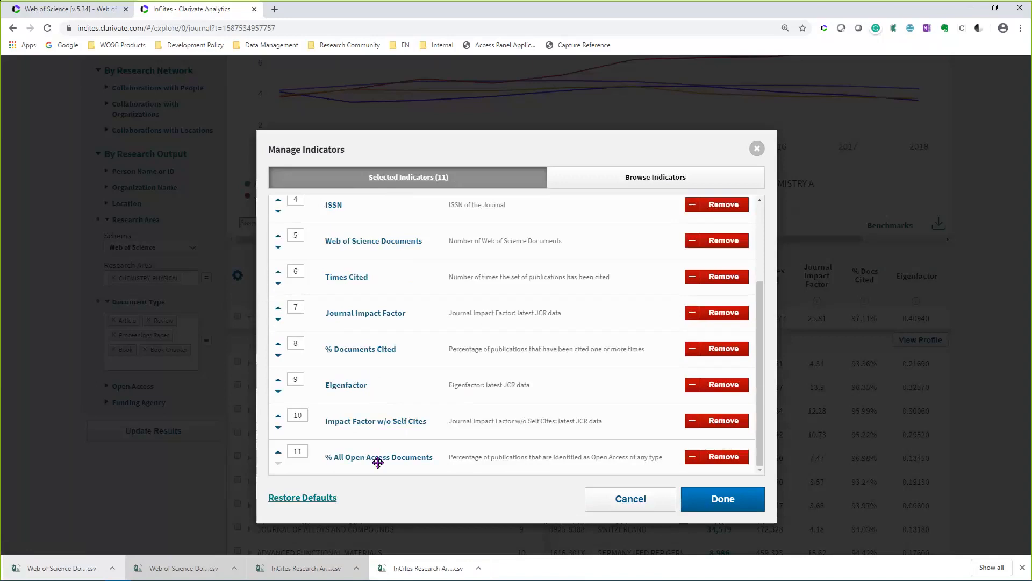
{"action": "scroll", "coordinate": [364, 462], "scroll_direction": "up", "scroll_amount": 3}
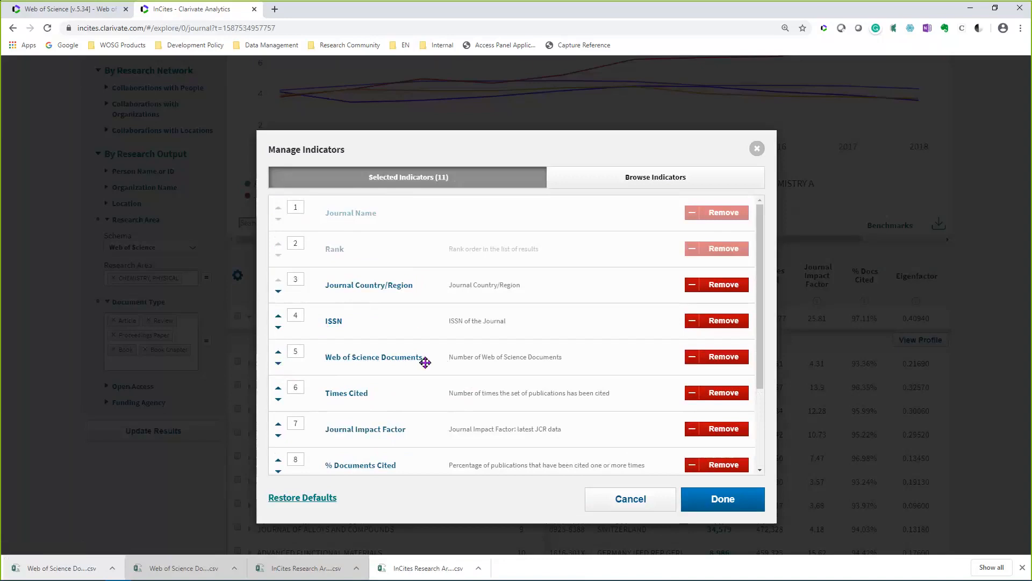
{"action": "scroll", "coordinate": [421, 362], "scroll_direction": "down", "scroll_amount": 1}
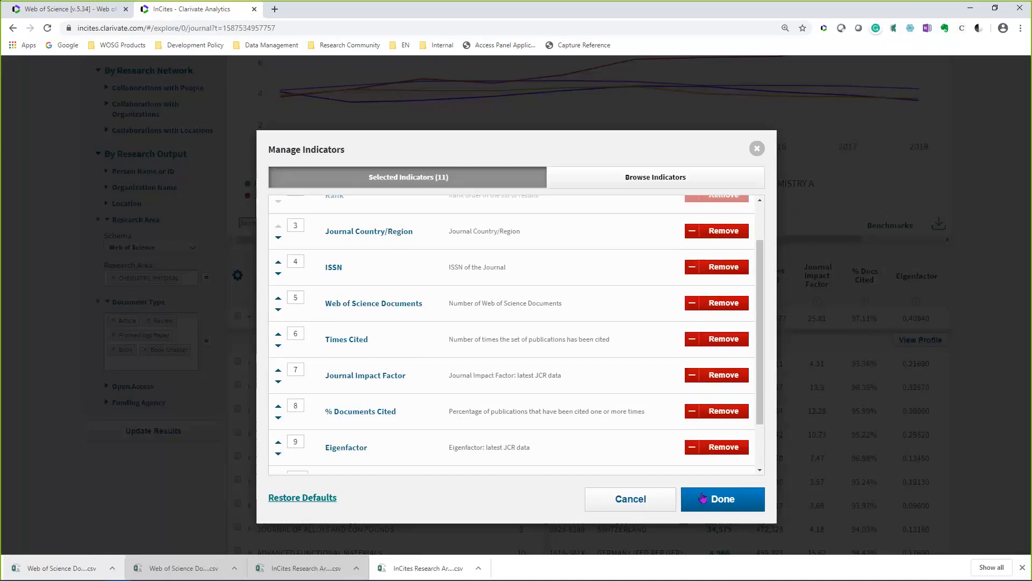
{"action": "left_click", "coordinate": [702, 498]}
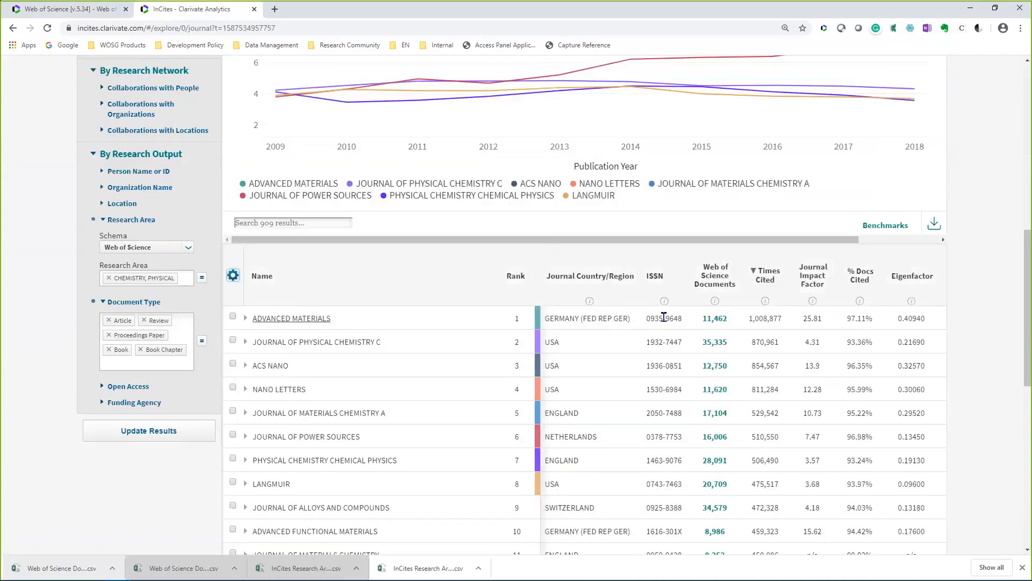
- Examine the journal results table, comparing the country, ISSN, Journal Impact Factor and Eigenfactor columns across the listed journals
{"action": "scroll", "coordinate": [574, 385], "scroll_direction": "down", "scroll_amount": 3}
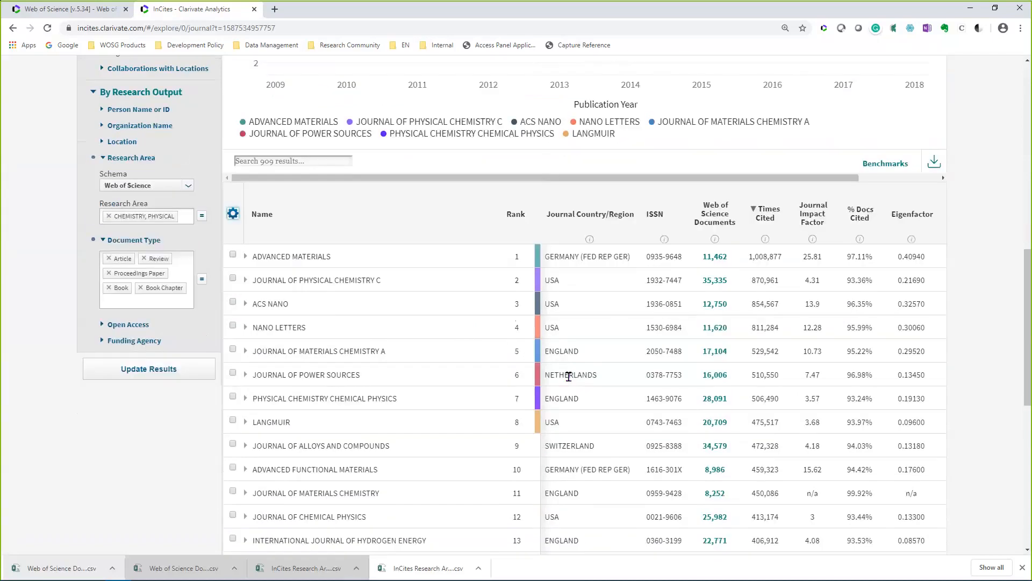
{"action": "scroll", "coordinate": [572, 363], "scroll_direction": "down", "scroll_amount": 2}
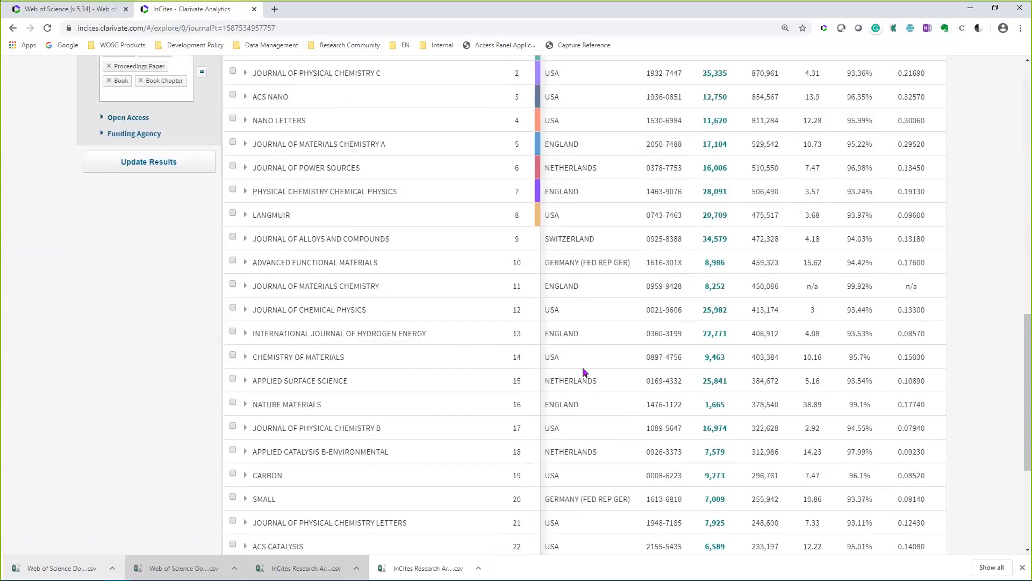
{"action": "scroll", "coordinate": [585, 367], "scroll_direction": "up", "scroll_amount": 4}
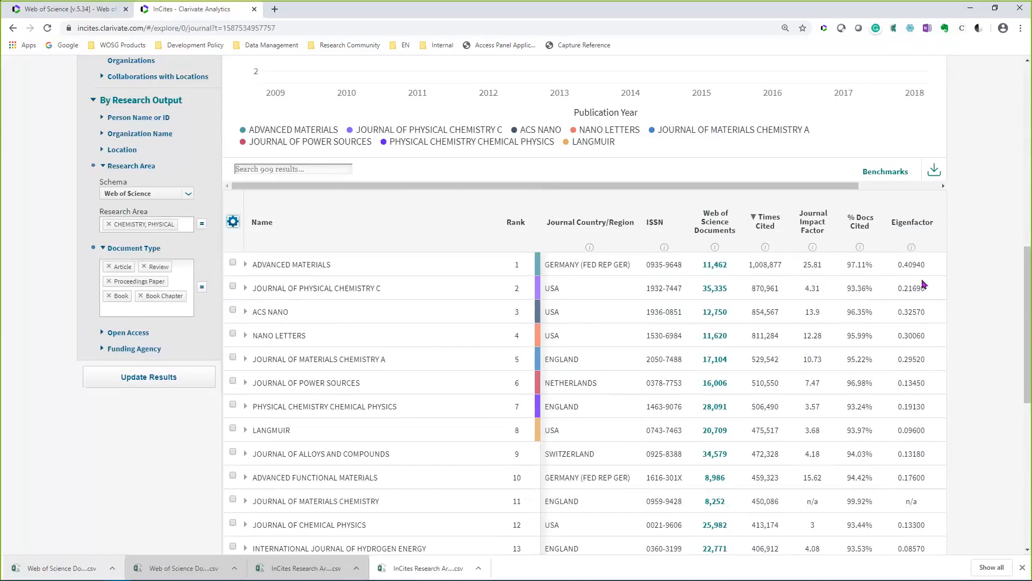
{"action": "scroll", "coordinate": [852, 387], "scroll_direction": "down", "scroll_amount": 1}
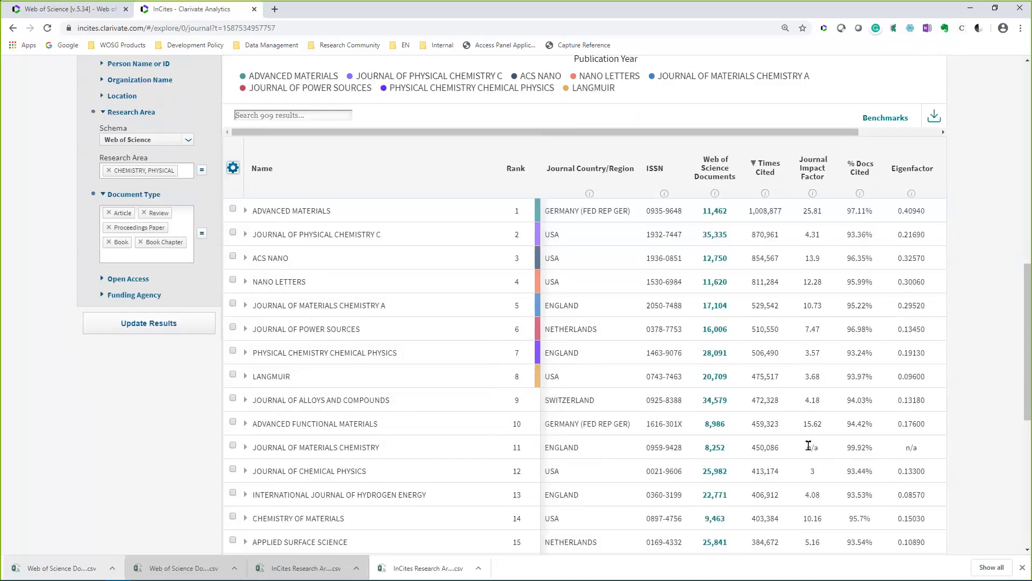
{"action": "scroll", "coordinate": [811, 419], "scroll_direction": "down", "scroll_amount": 1}
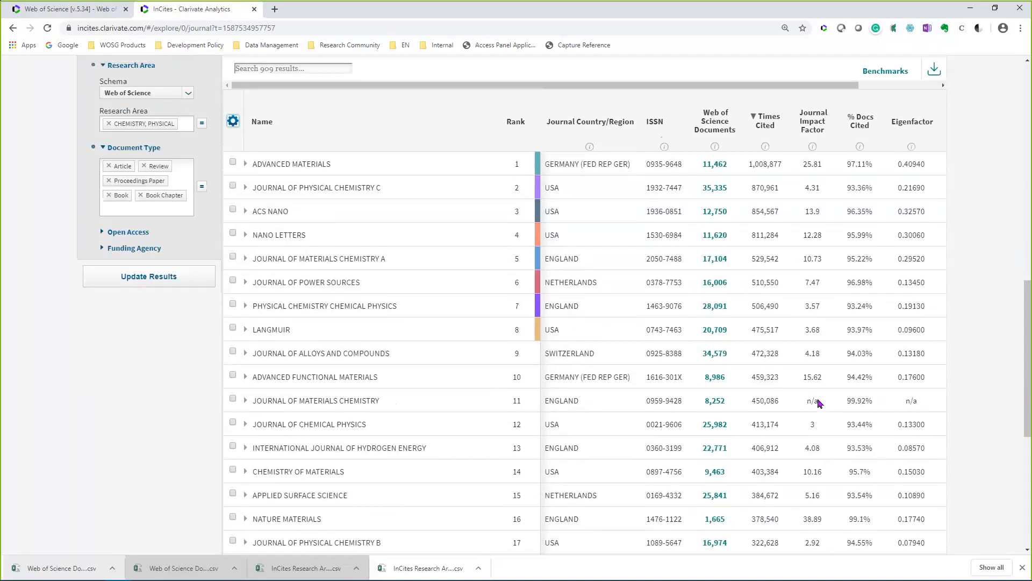
{"action": "scroll", "coordinate": [823, 400], "scroll_direction": "up", "scroll_amount": 6}
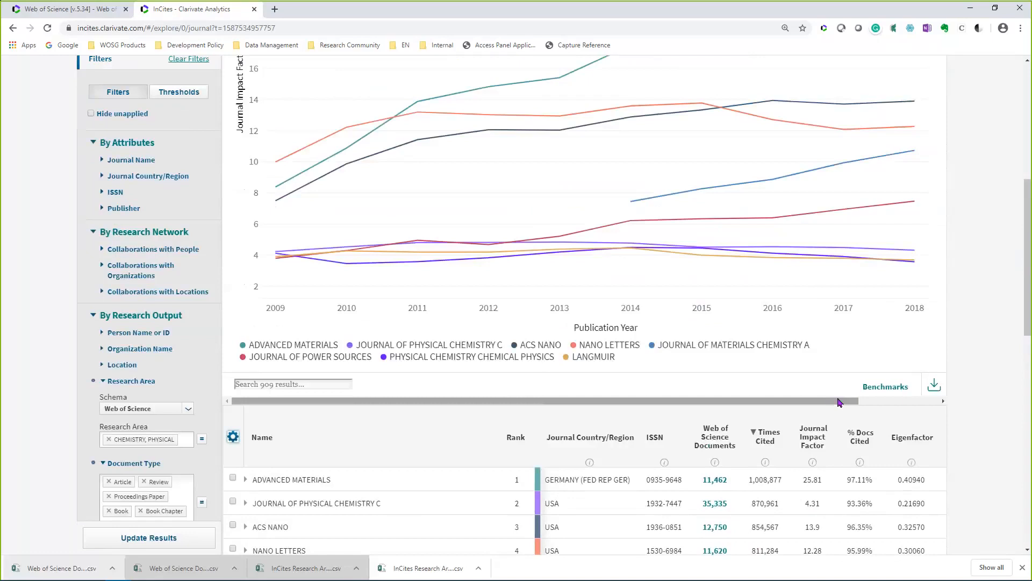
{"action": "scroll", "coordinate": [839, 401], "scroll_direction": "up", "scroll_amount": 3}
{"action": "scroll", "coordinate": [846, 395], "scroll_direction": "up", "scroll_amount": 1}
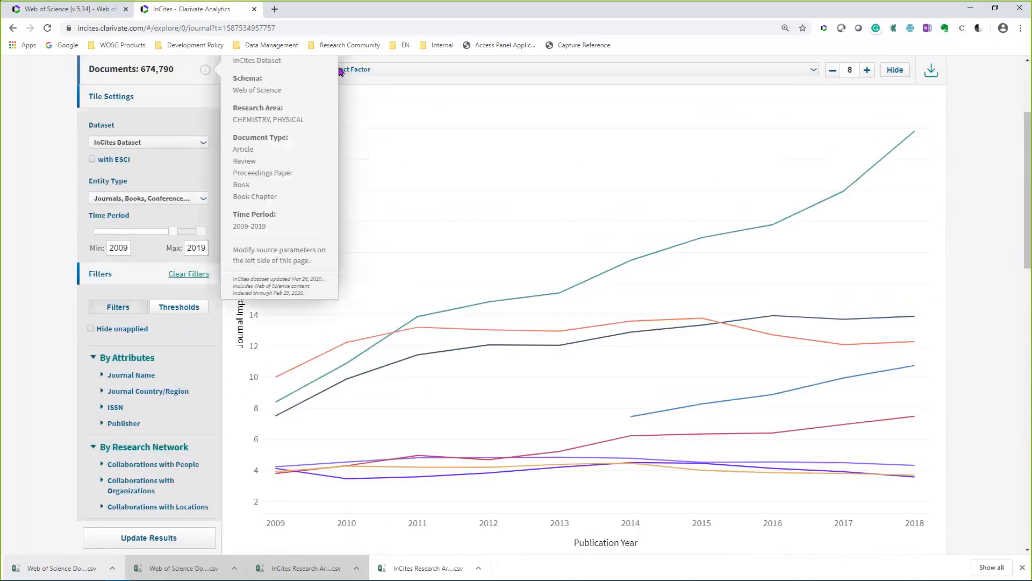
- Review the available graph types and the indicators that can be plotted on the trend graph, keeping Journal Impact Factor
{"action": "left_click", "coordinate": [284, 70]}
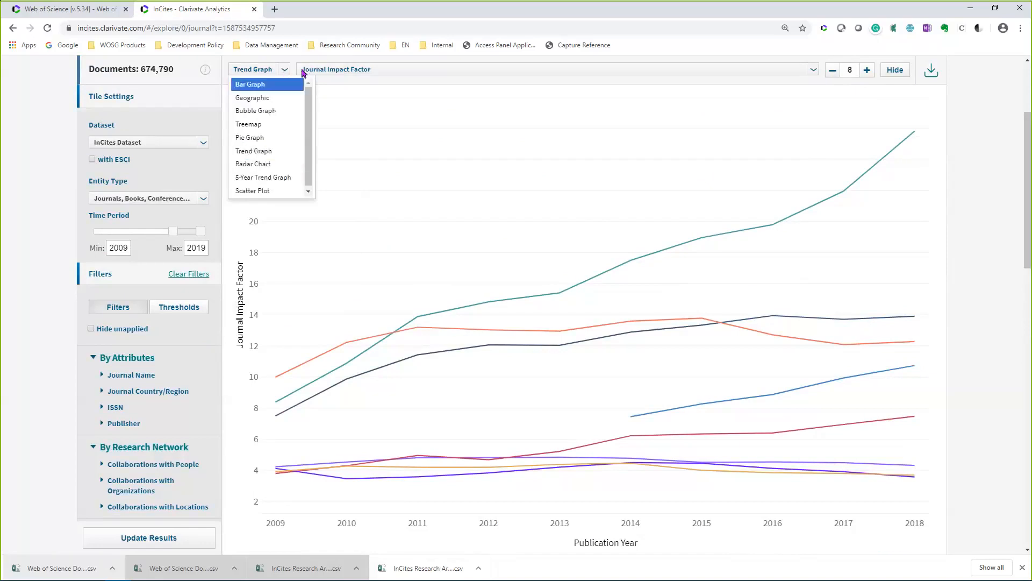
{"action": "left_click", "coordinate": [361, 79]}
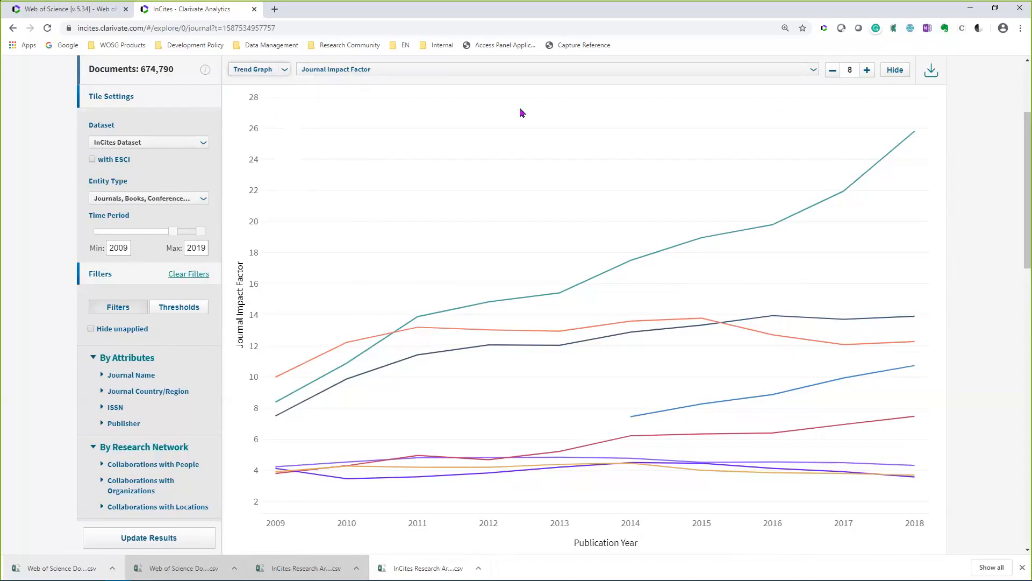
{"action": "scroll", "coordinate": [520, 112], "scroll_direction": "down", "scroll_amount": 2}
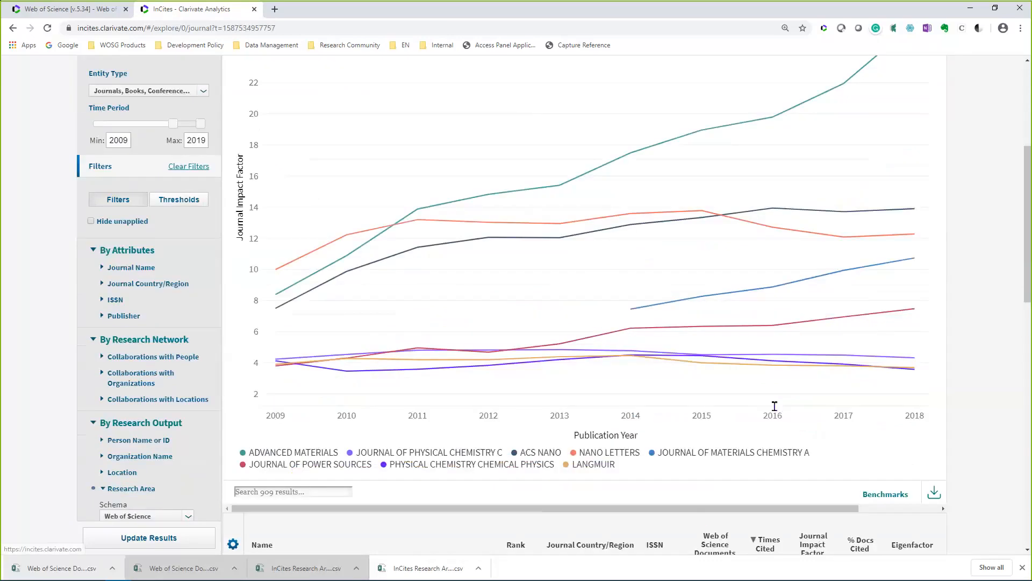
{"action": "scroll", "coordinate": [774, 406], "scroll_direction": "up", "scroll_amount": 3}
{"action": "left_click", "coordinate": [666, 122]}
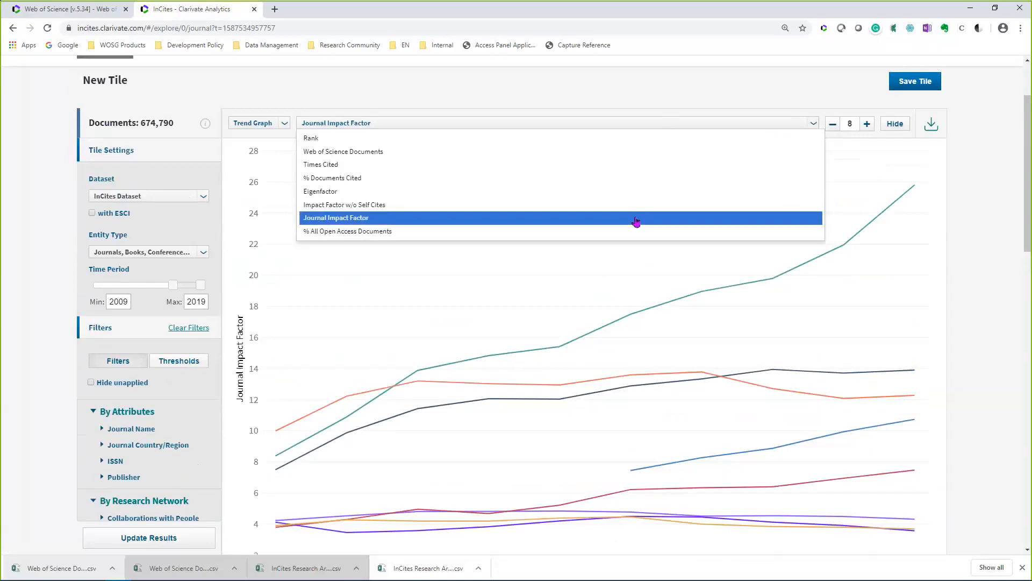
{"action": "left_click", "coordinate": [1004, 216]}
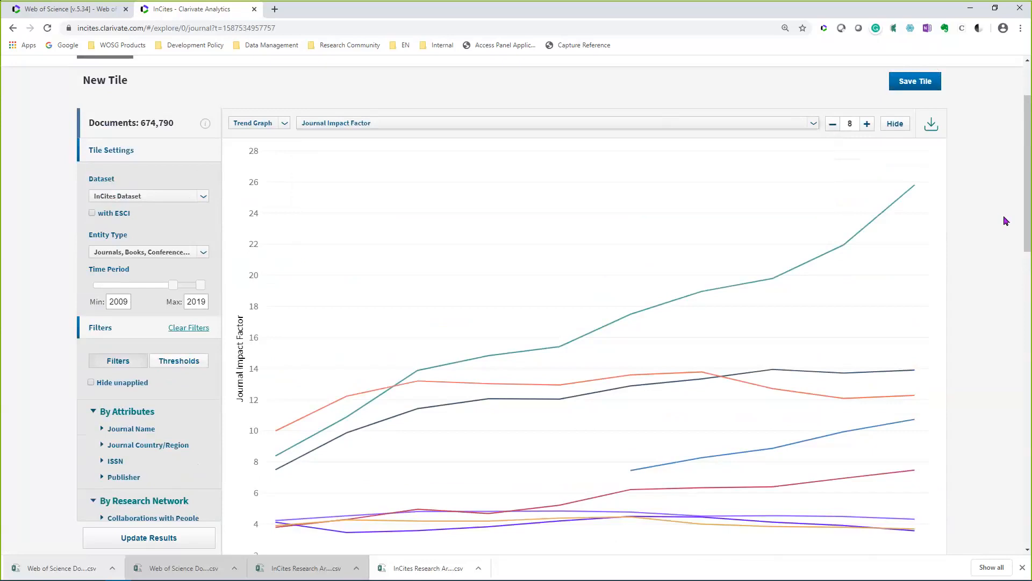
- Inspect the Journal of Materials Chemistry A line on the trend graph and the Journal Impact Factor column in the table
{"action": "scroll", "coordinate": [1007, 216], "scroll_direction": "down", "scroll_amount": 1}
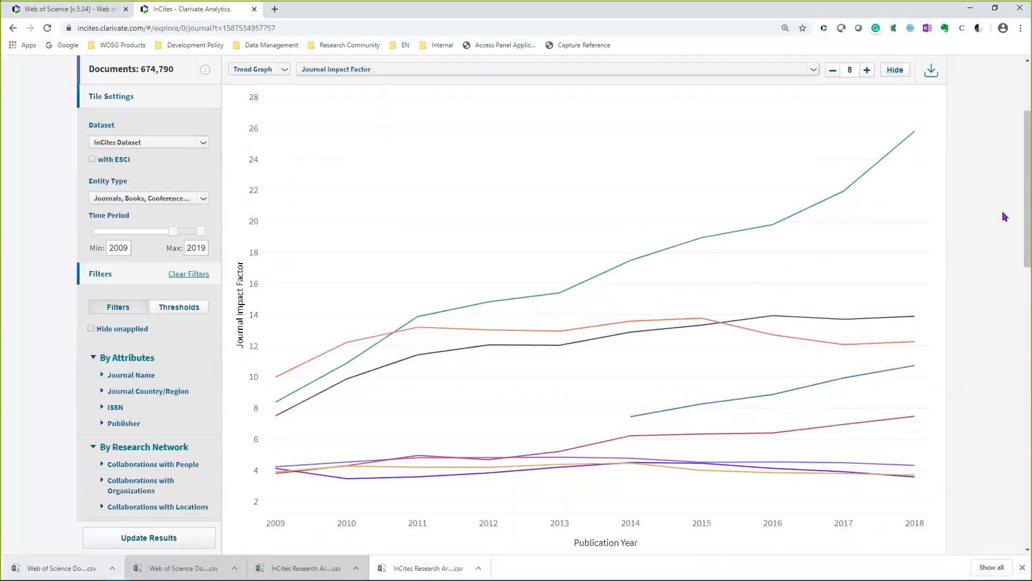
{"action": "scroll", "coordinate": [1004, 217], "scroll_direction": "down", "scroll_amount": 1}
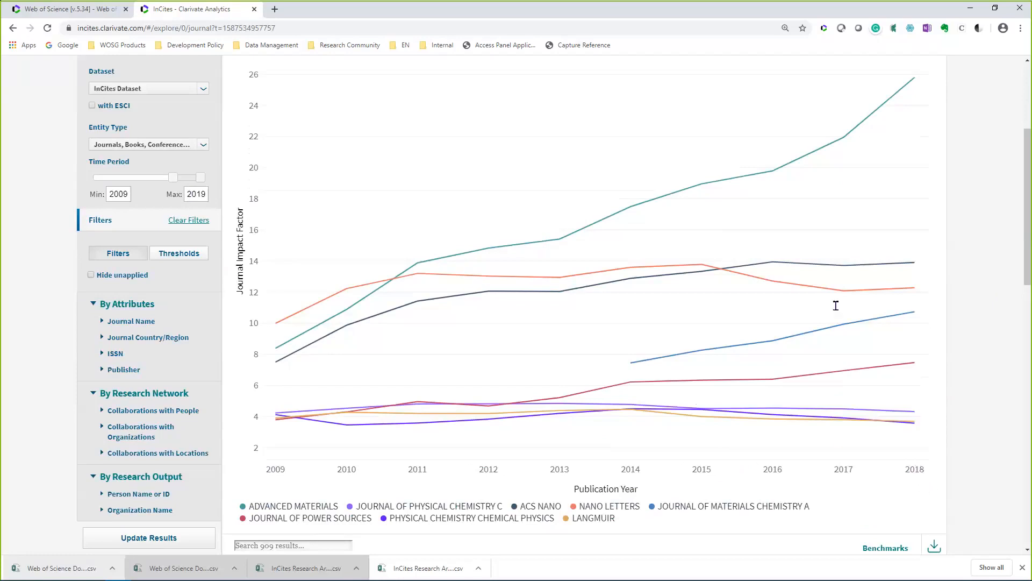
{"action": "mouse_move", "coordinate": [915, 314]}
{"action": "mouse_move", "coordinate": [719, 350]}
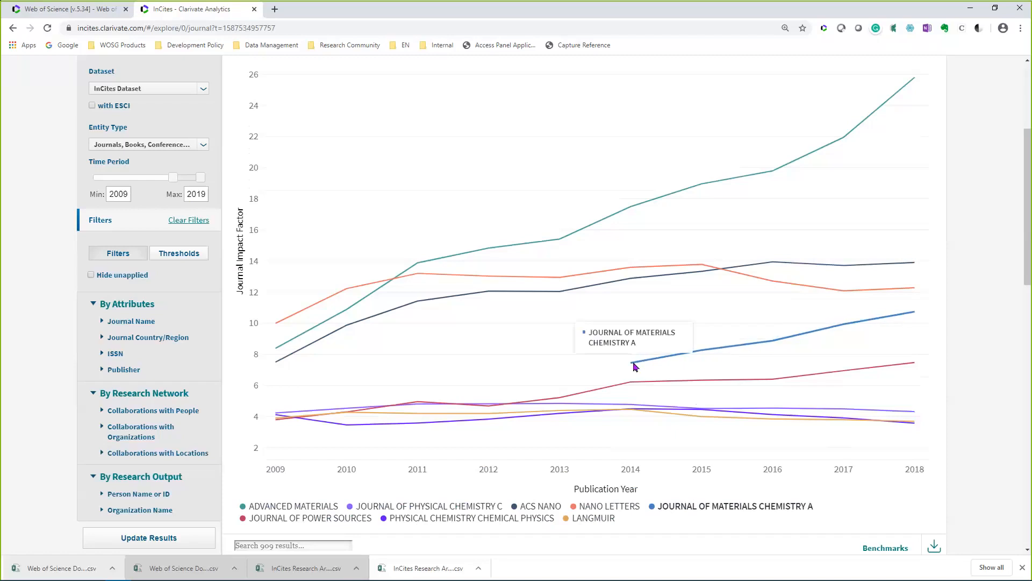
{"action": "mouse_move", "coordinate": [633, 364]}
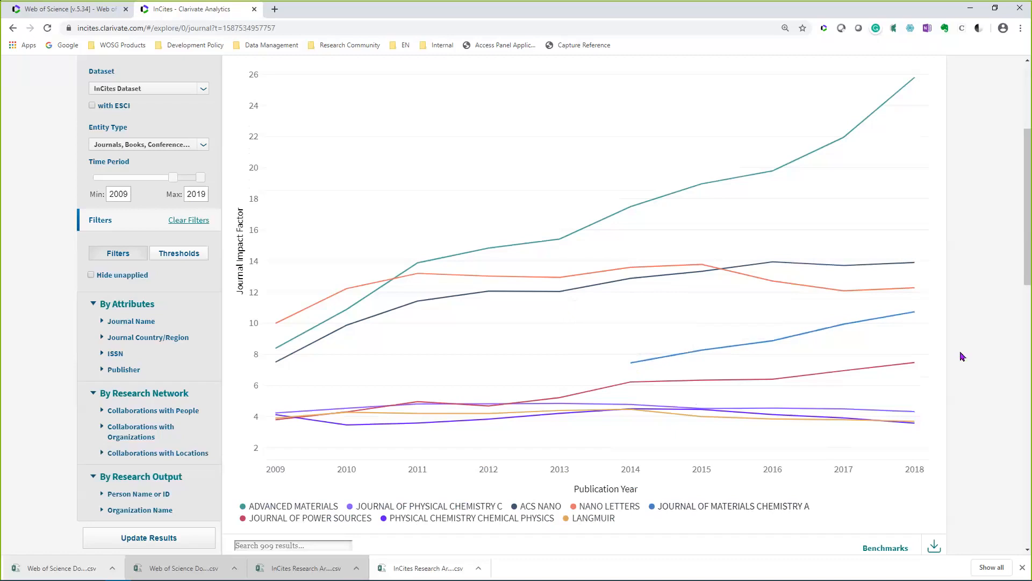
{"action": "scroll", "coordinate": [961, 352], "scroll_direction": "down", "scroll_amount": 1}
{"action": "scroll", "coordinate": [963, 358], "scroll_direction": "down", "scroll_amount": 4}
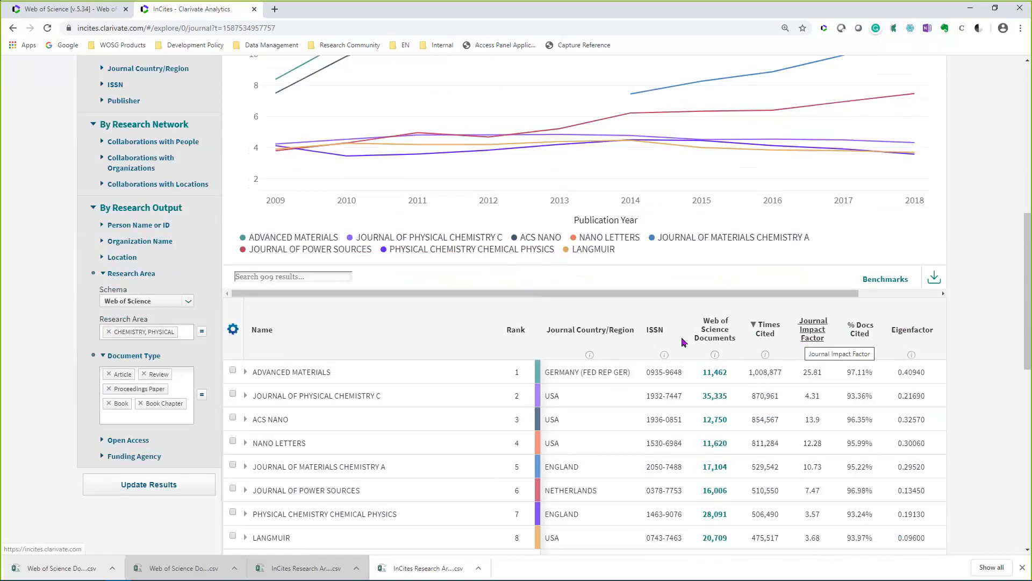
- Set the minimum year of the time period to 1980 and update the results
{"action": "scroll", "coordinate": [420, 350], "scroll_direction": "up", "scroll_amount": 1}
{"action": "scroll", "coordinate": [278, 283], "scroll_direction": "up", "scroll_amount": 1}
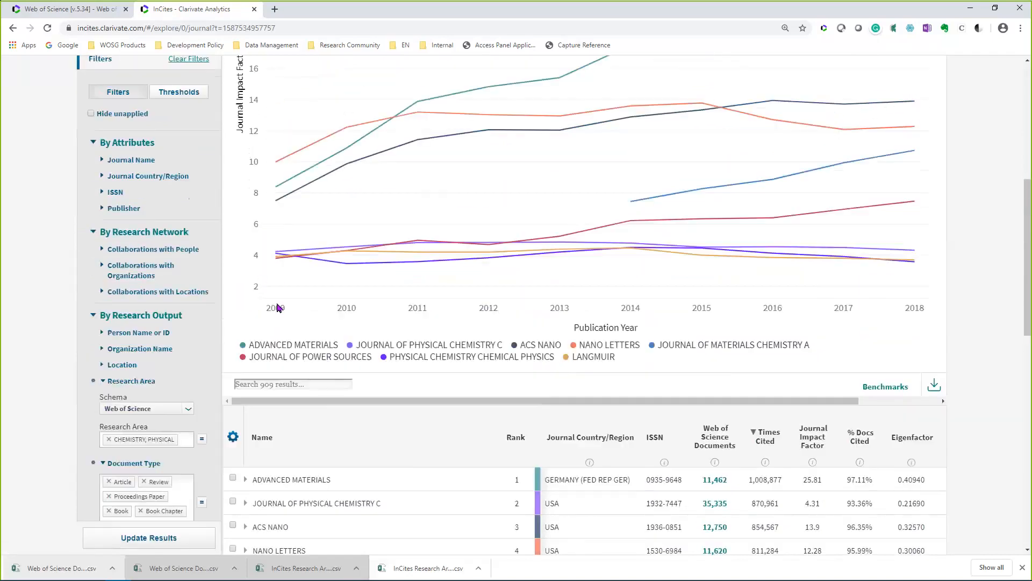
{"action": "scroll", "coordinate": [268, 317], "scroll_direction": "up", "scroll_amount": 1}
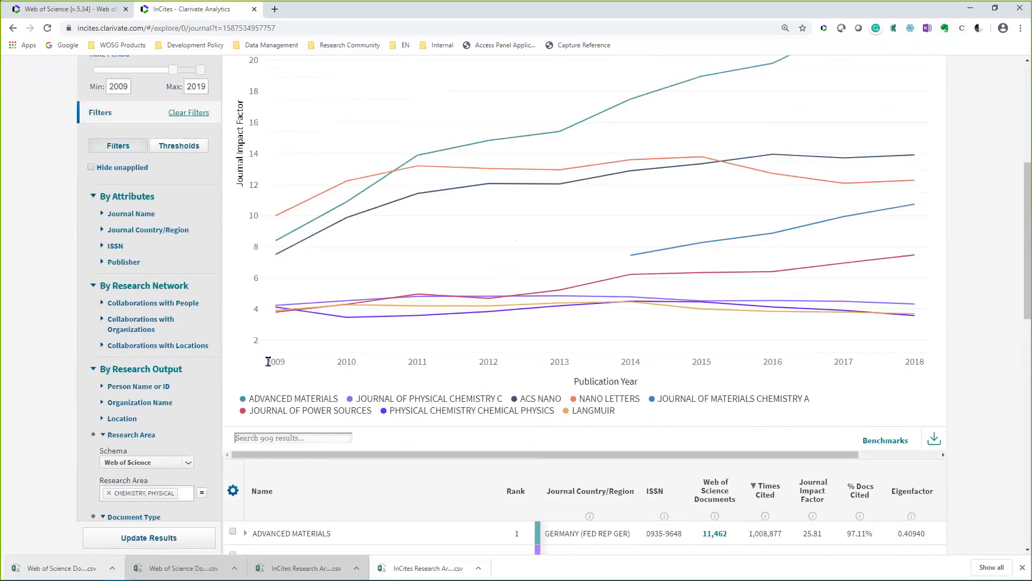
{"action": "scroll", "coordinate": [268, 361], "scroll_direction": "up", "scroll_amount": 1}
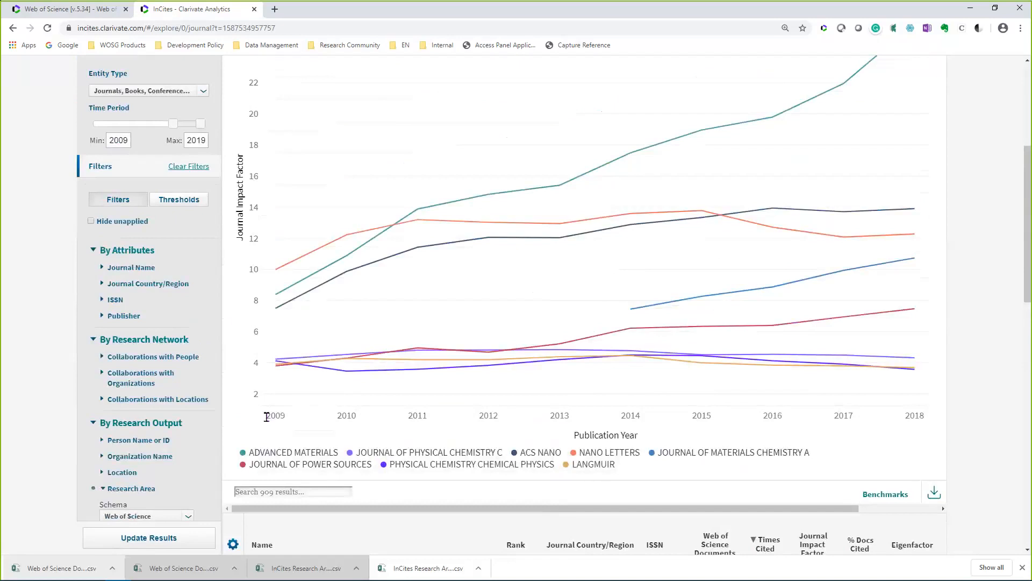
{"action": "left_click_drag", "start_coordinate": [124, 138], "coordinate": [98, 138]}
{"action": "type", "text": "2018"}
{"action": "key", "text": "BackSpace"}
{"action": "key", "text": "BackSpace"}
{"action": "key", "text": "BackSpace"}
{"action": "type", "text": "190"}
{"action": "key", "text": "BackSpace"}
{"action": "type", "text": "80"}
{"action": "key", "text": "Return"}
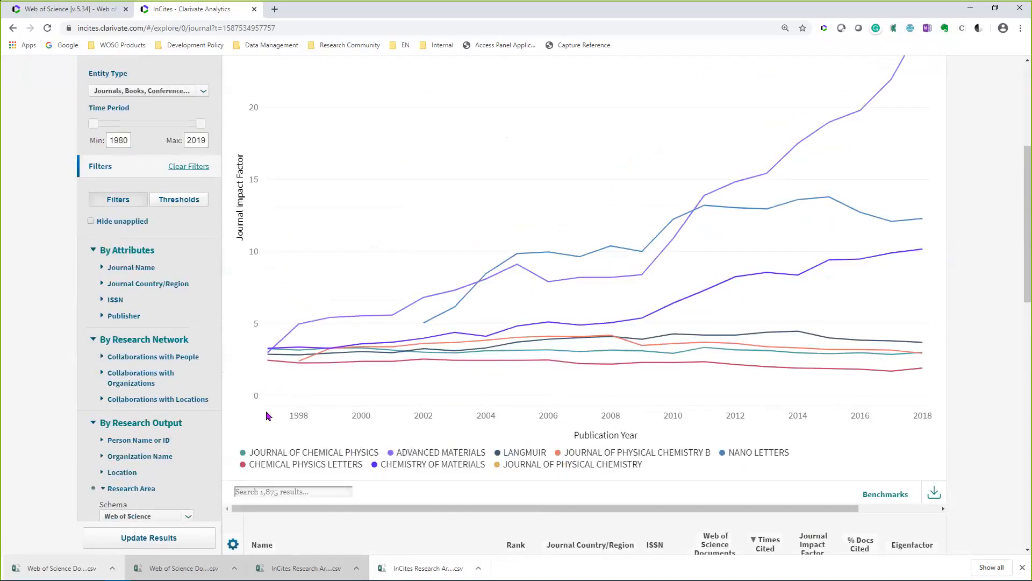
- Inspect the 1998 Journal Impact Factor data point of Advanced Materials on the trend graph
{"action": "mouse_move", "coordinate": [269, 356]}
{"action": "scroll", "coordinate": [262, 411], "scroll_direction": "up", "scroll_amount": 1}
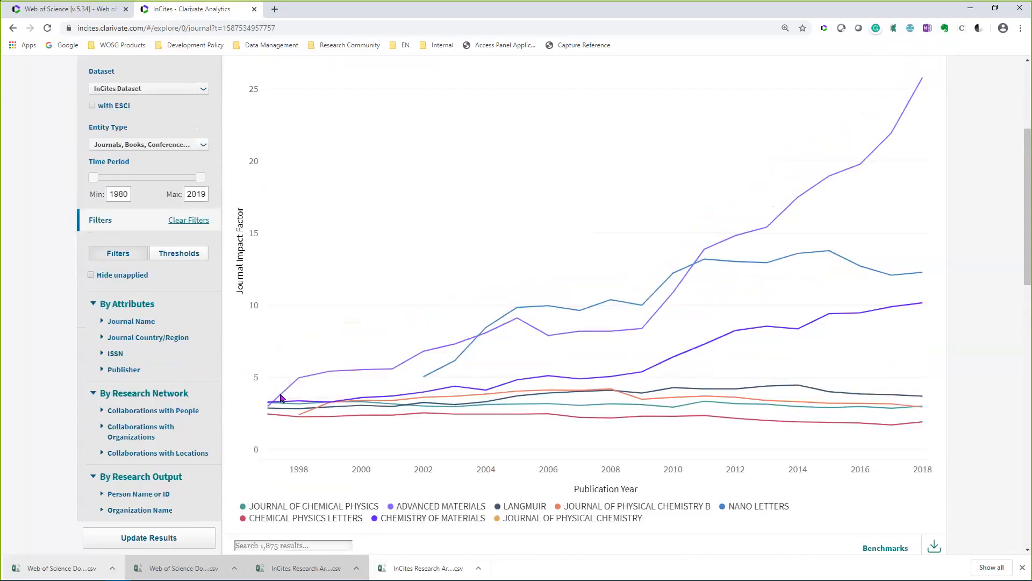
{"action": "mouse_move", "coordinate": [299, 383]}
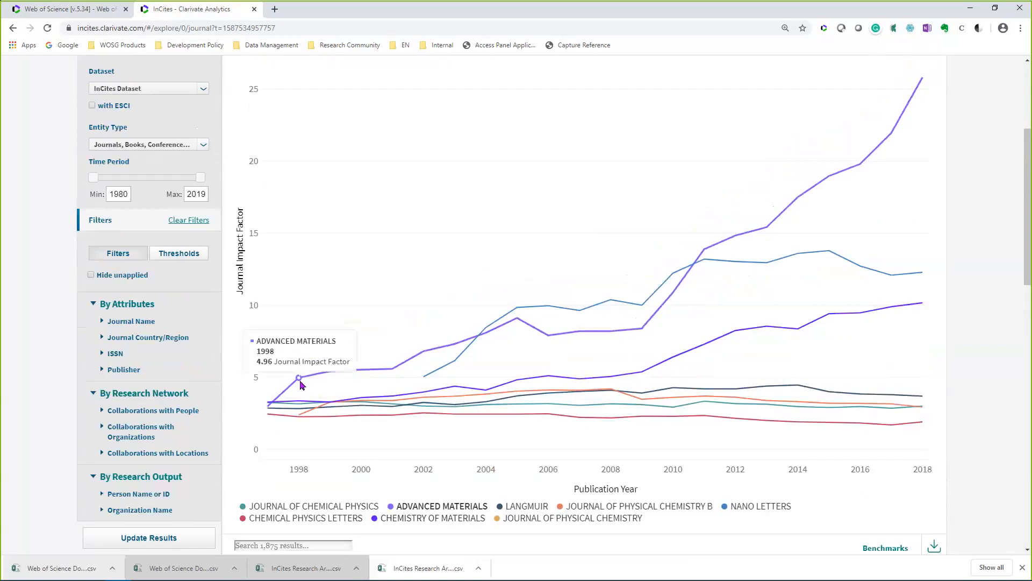
{"action": "scroll", "coordinate": [300, 381], "scroll_direction": "down", "scroll_amount": 1}
{"action": "scroll", "coordinate": [300, 381], "scroll_direction": "up", "scroll_amount": 5}
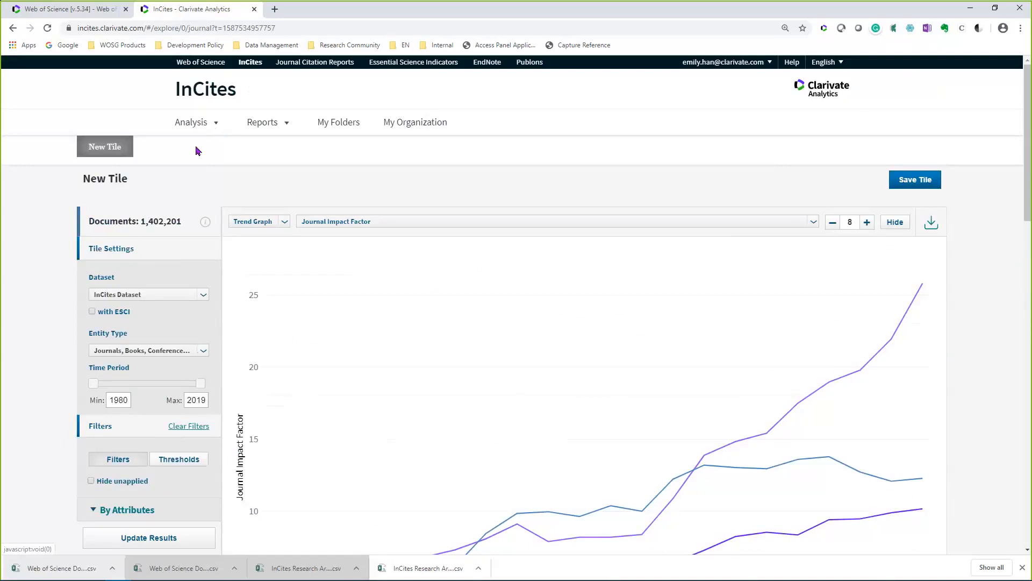
- Start a new analysis by locations and hide its Times Cited bar graph
{"action": "left_click", "coordinate": [215, 126]}
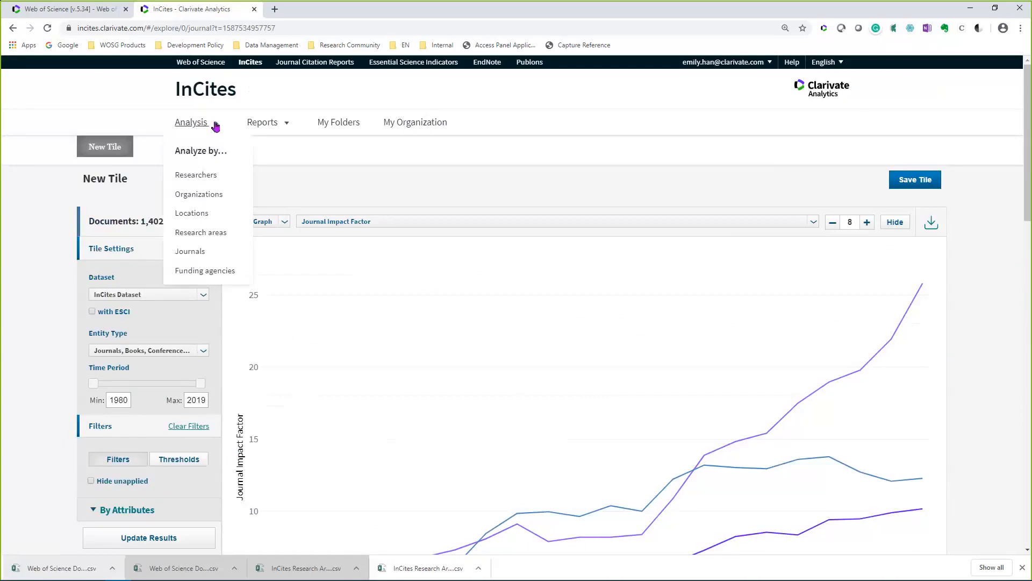
{"action": "left_click", "coordinate": [204, 215]}
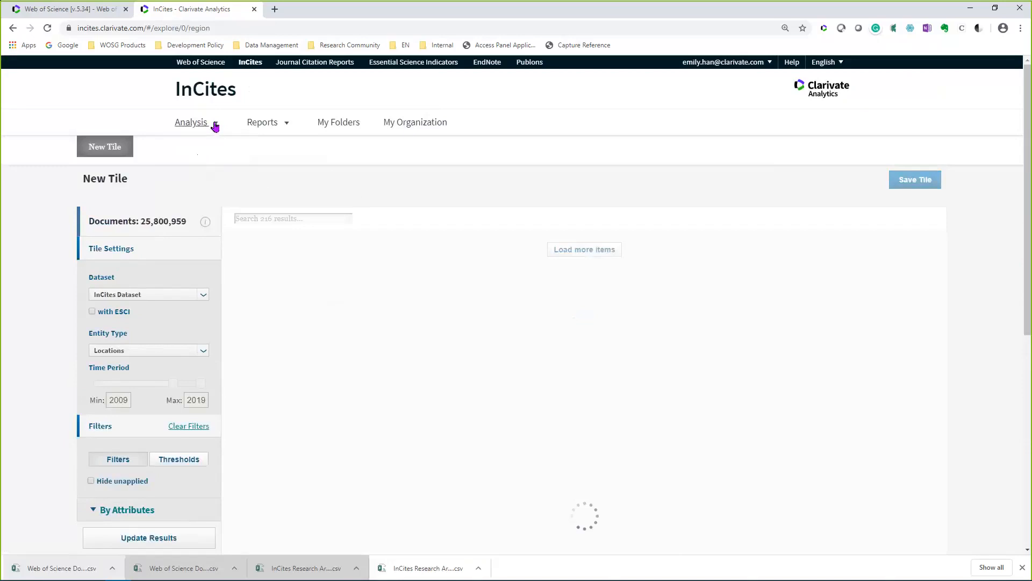
{"action": "mouse_move", "coordinate": [207, 123]}
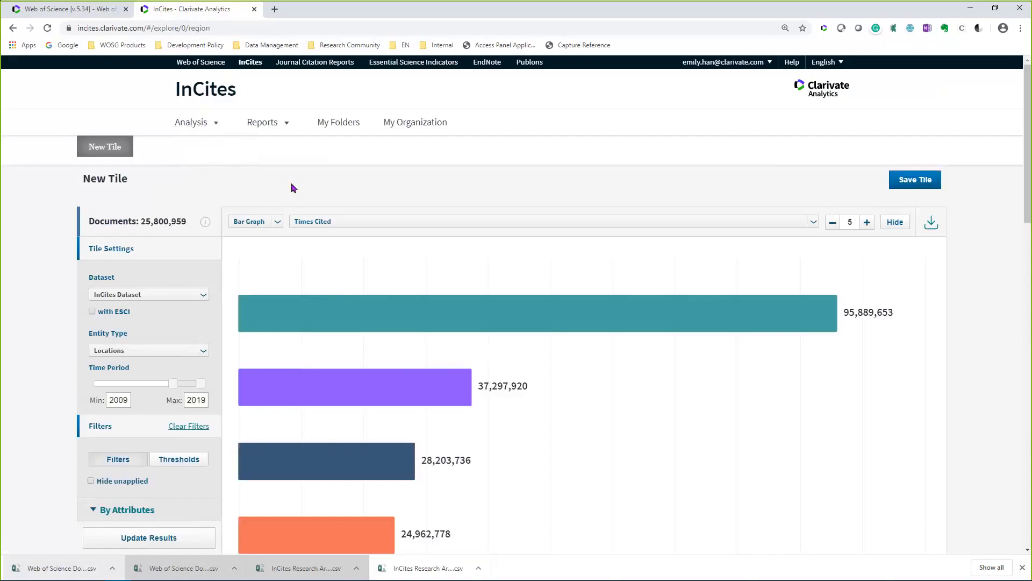
{"action": "scroll", "coordinate": [292, 188], "scroll_direction": "down", "scroll_amount": 2}
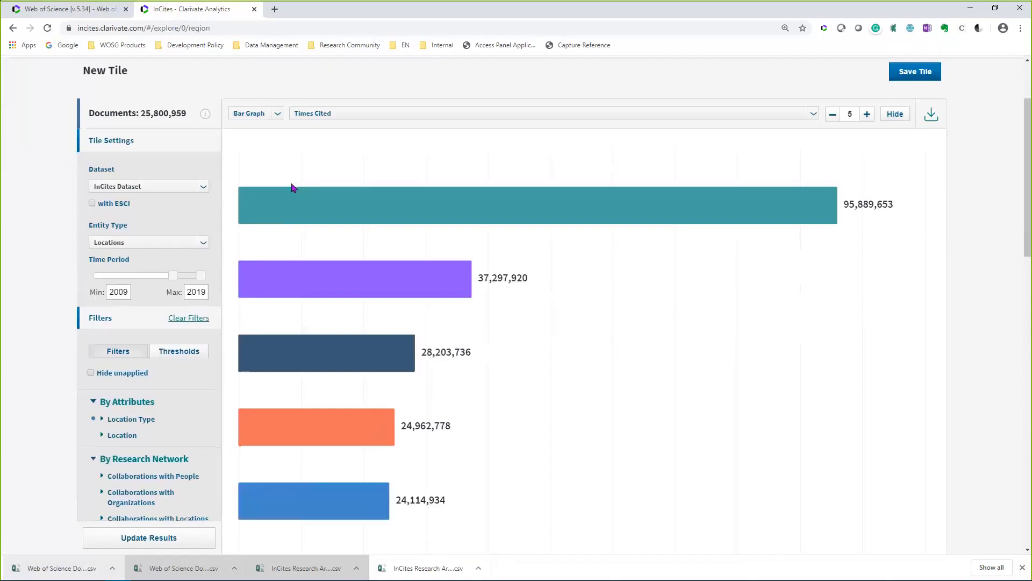
{"action": "scroll", "coordinate": [292, 187], "scroll_direction": "down", "scroll_amount": 1}
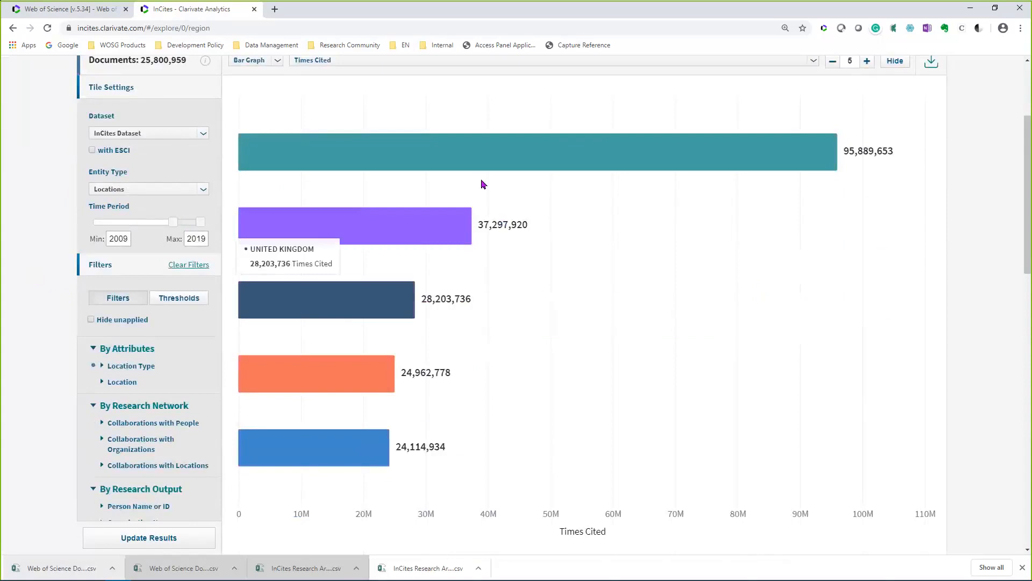
{"action": "left_click", "coordinate": [896, 61]}
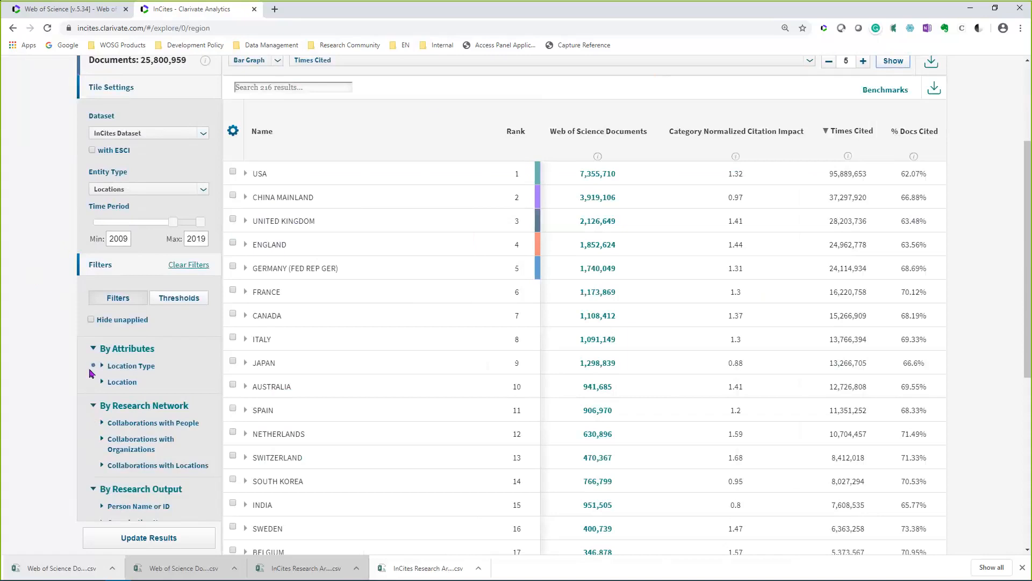
- Add Country Group to the Location Type filter alongside Country/Region and update the results
{"action": "scroll", "coordinate": [91, 371], "scroll_direction": "down", "scroll_amount": 3}
{"action": "scroll", "coordinate": [89, 371], "scroll_direction": "down", "scroll_amount": 2}
{"action": "scroll", "coordinate": [93, 339], "scroll_direction": "up", "scroll_amount": 3}
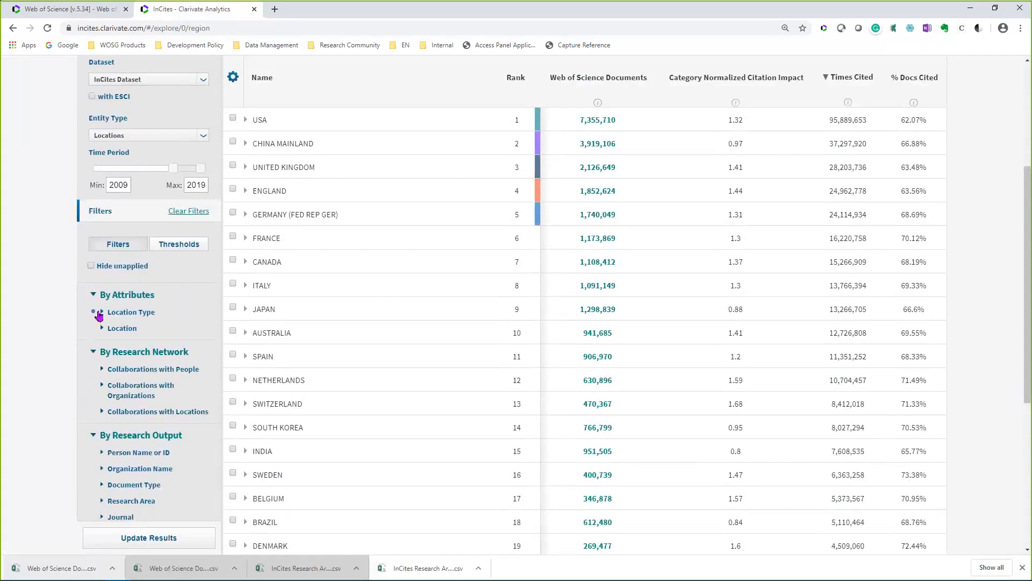
{"action": "left_click", "coordinate": [102, 313]}
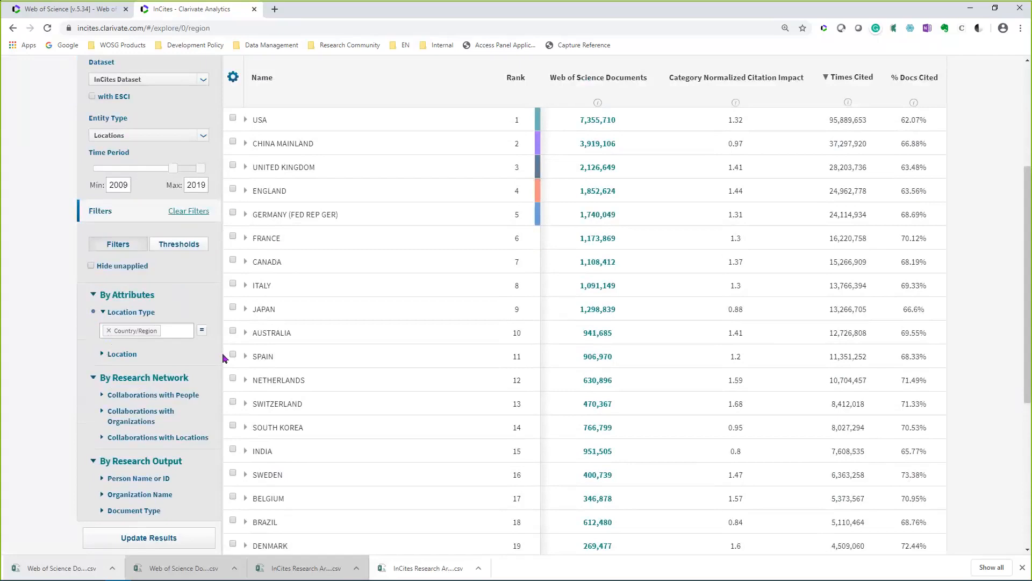
{"action": "left_click", "coordinate": [173, 330]}
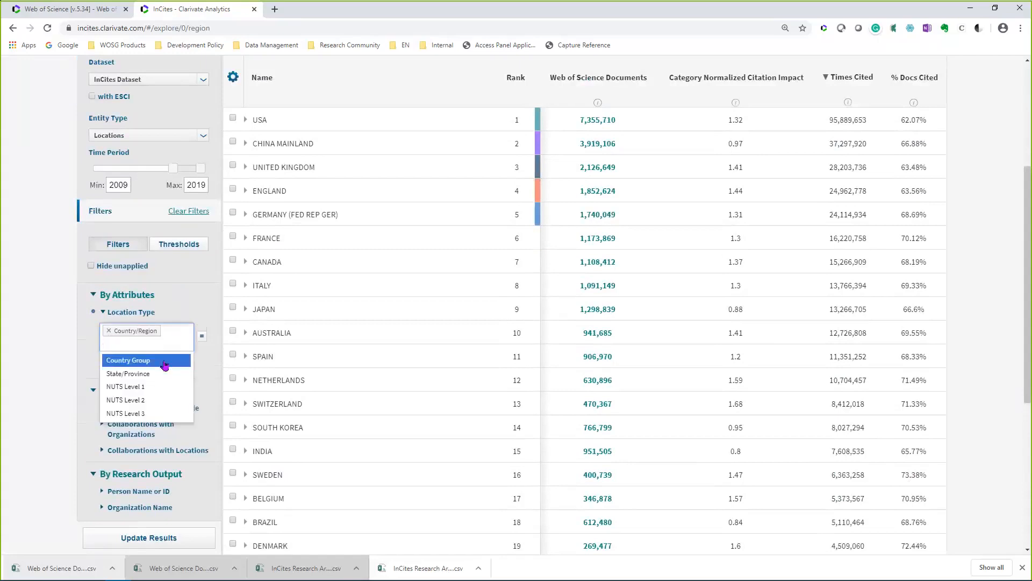
{"action": "scroll", "coordinate": [163, 360], "scroll_direction": "down", "scroll_amount": 1}
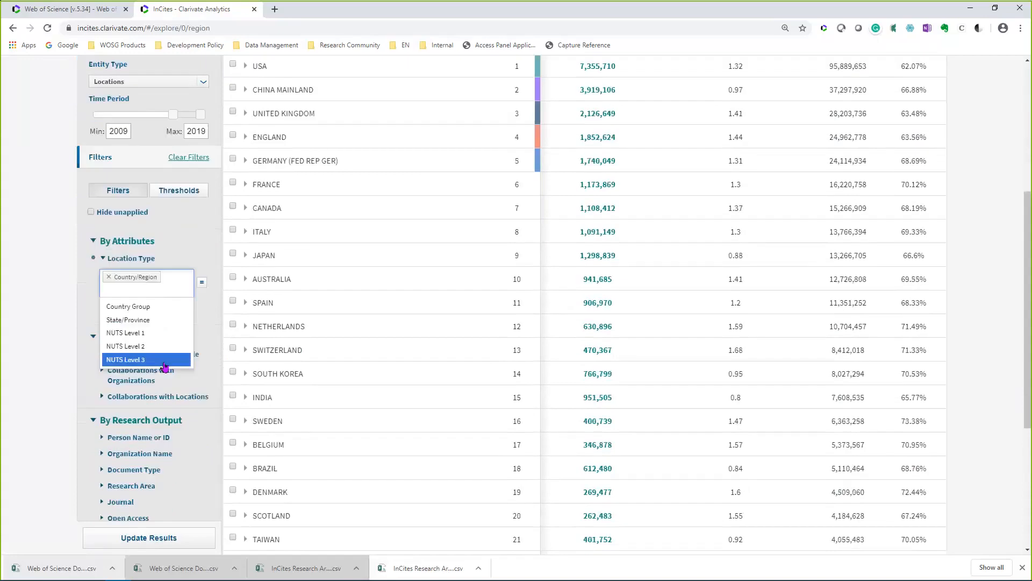
{"action": "scroll", "coordinate": [161, 358], "scroll_direction": "up", "scroll_amount": 1}
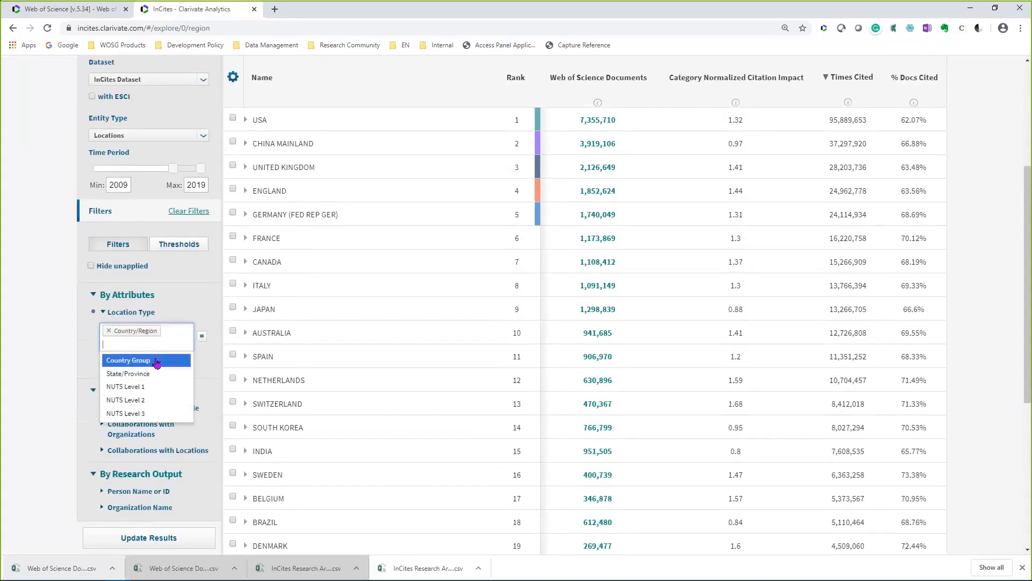
{"action": "left_click", "coordinate": [156, 365]}
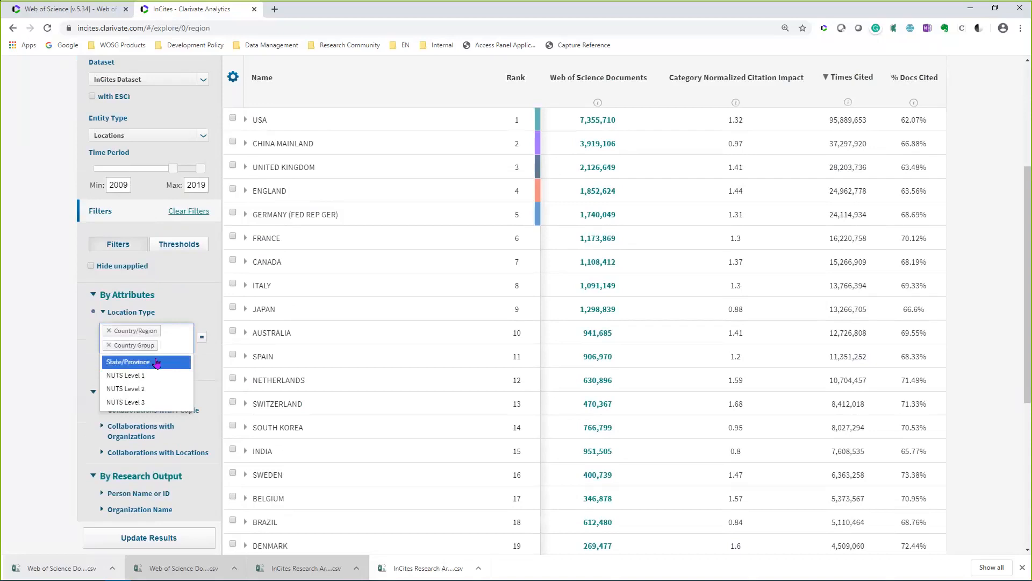
{"action": "left_click", "coordinate": [157, 540]}
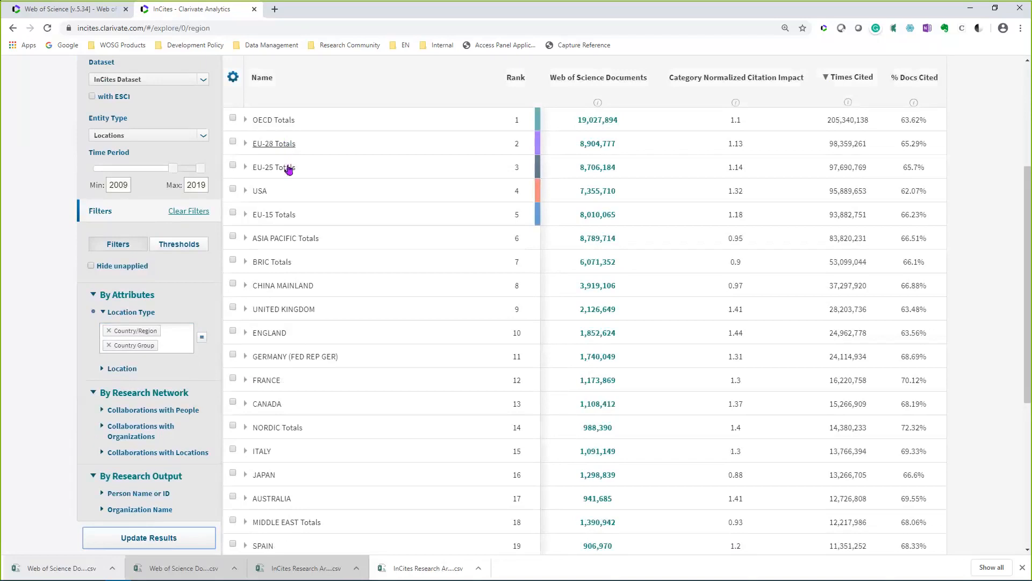
- Remove Country Group from the Location Type filter and update the results
{"action": "left_click", "coordinate": [107, 345]}
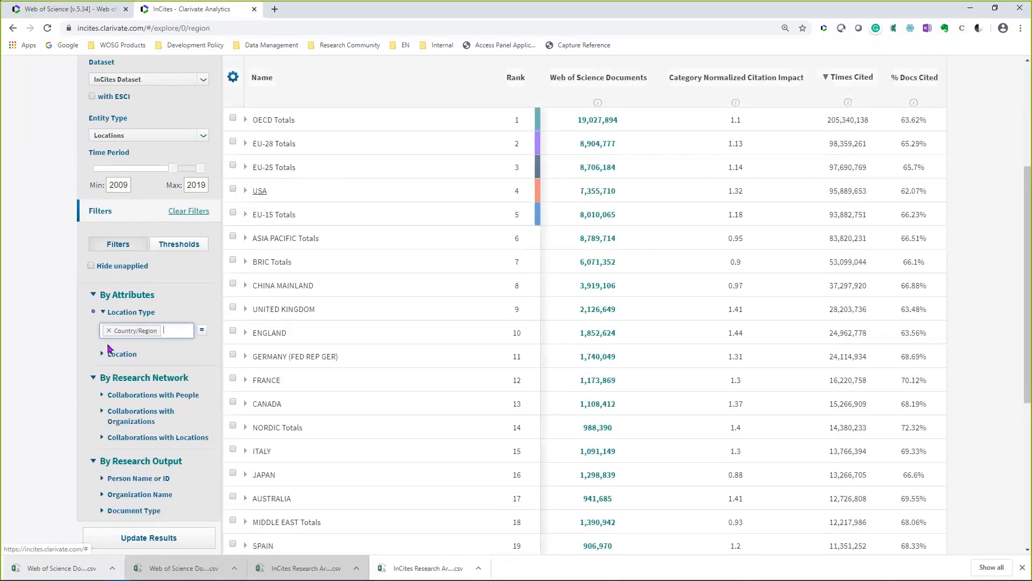
{"action": "left_click", "coordinate": [177, 550]}
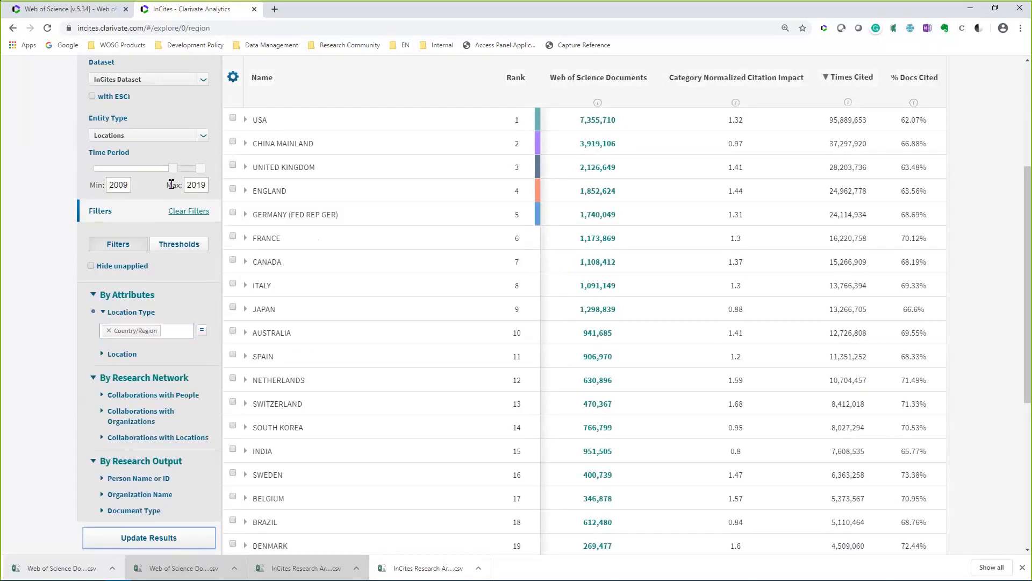
- Add Article and Review to the Document Type filter under research output
{"action": "scroll", "coordinate": [183, 188], "scroll_direction": "up", "scroll_amount": 1}
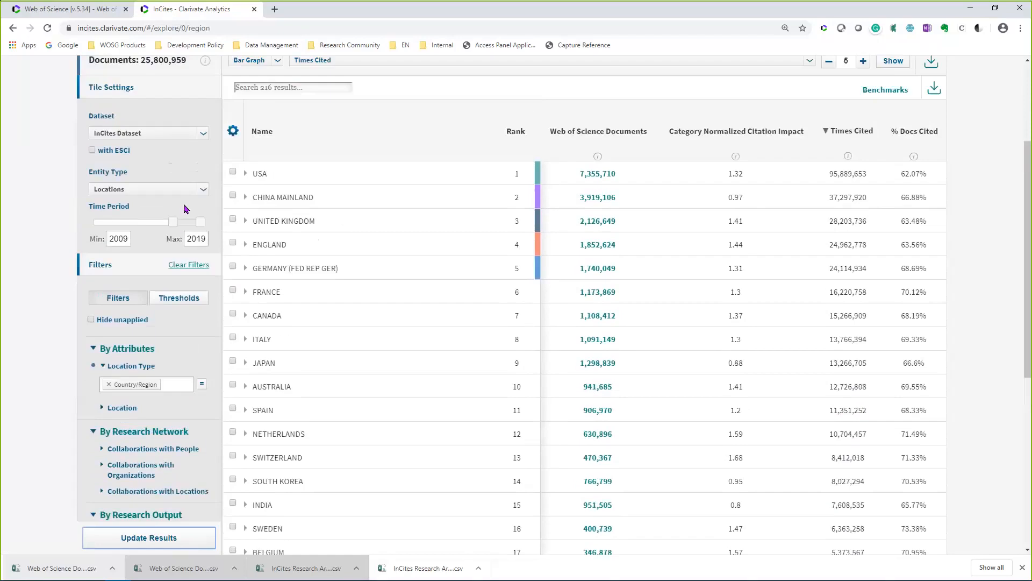
{"action": "scroll", "coordinate": [178, 222], "scroll_direction": "down", "scroll_amount": 3}
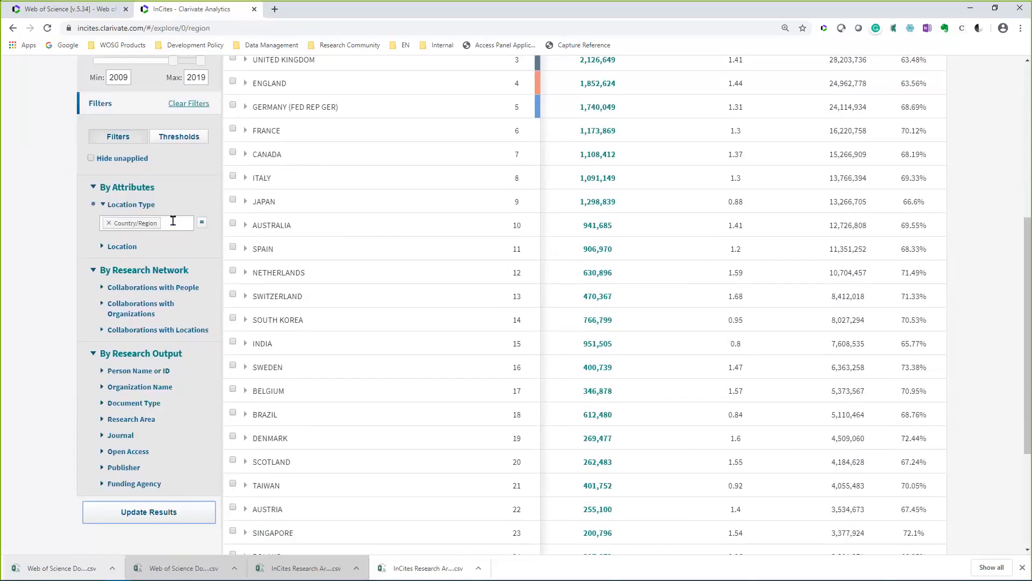
{"action": "left_click", "coordinate": [146, 404]}
{"action": "left_click", "coordinate": [153, 419]}
{"action": "type", "text": "a"}
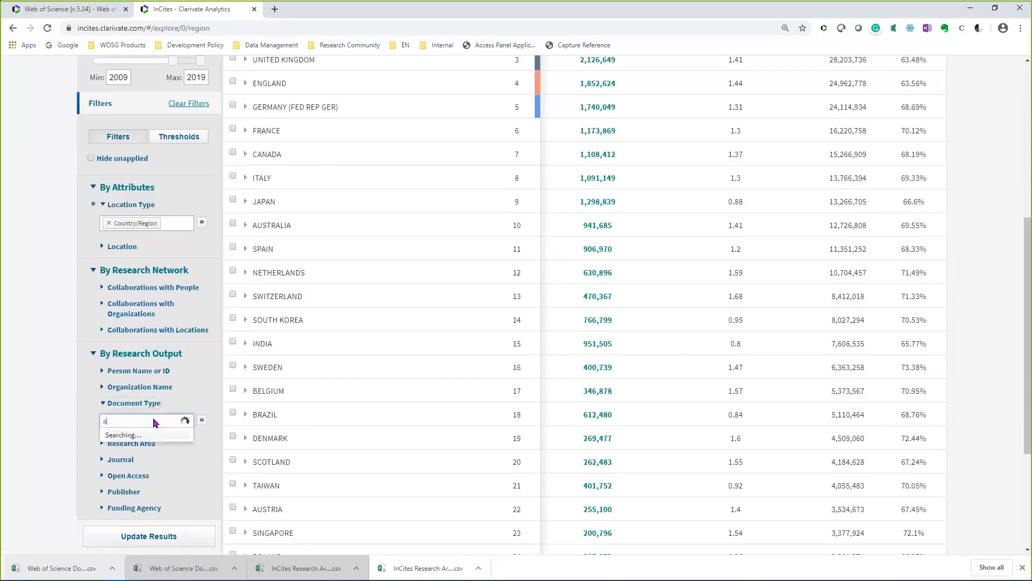
{"action": "type", "text": "rticle"}
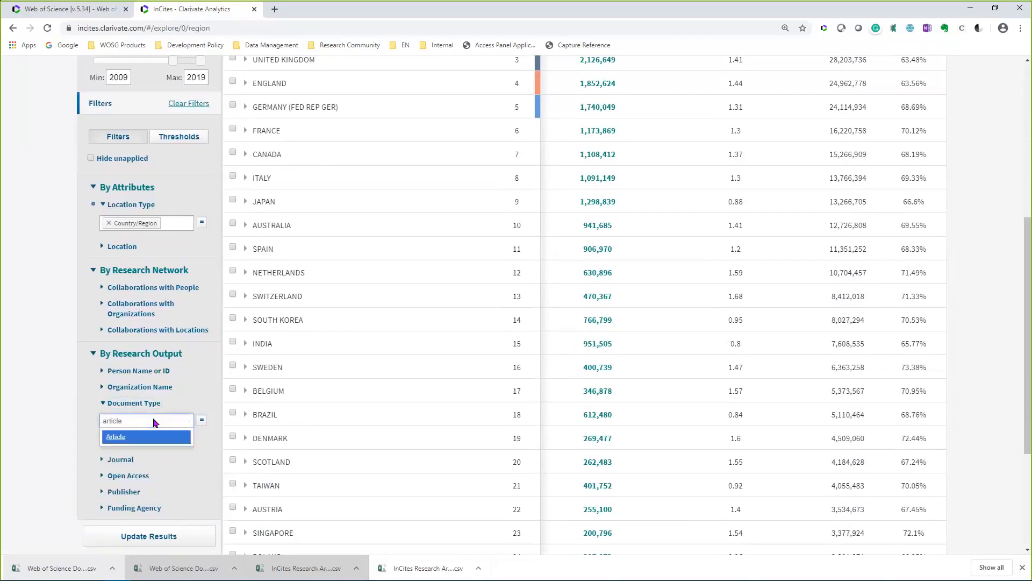
{"action": "key", "text": "Return"}
{"action": "type", "text": "reveiw"}
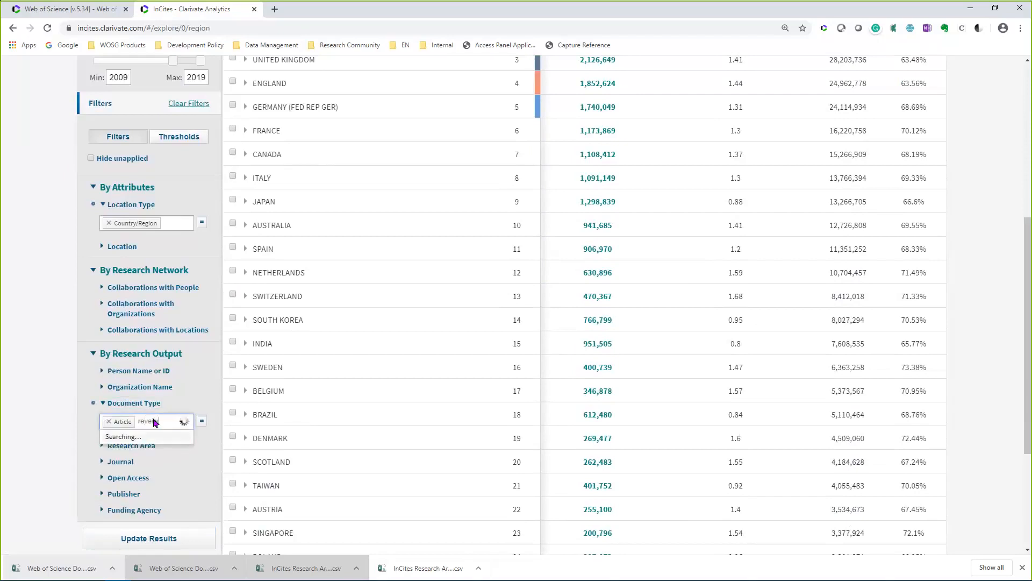
{"action": "key", "text": "BackSpace"}
{"action": "key", "text": "BackSpace"}
{"action": "key", "text": "BackSpace"}
{"action": "type", "text": "iew"}
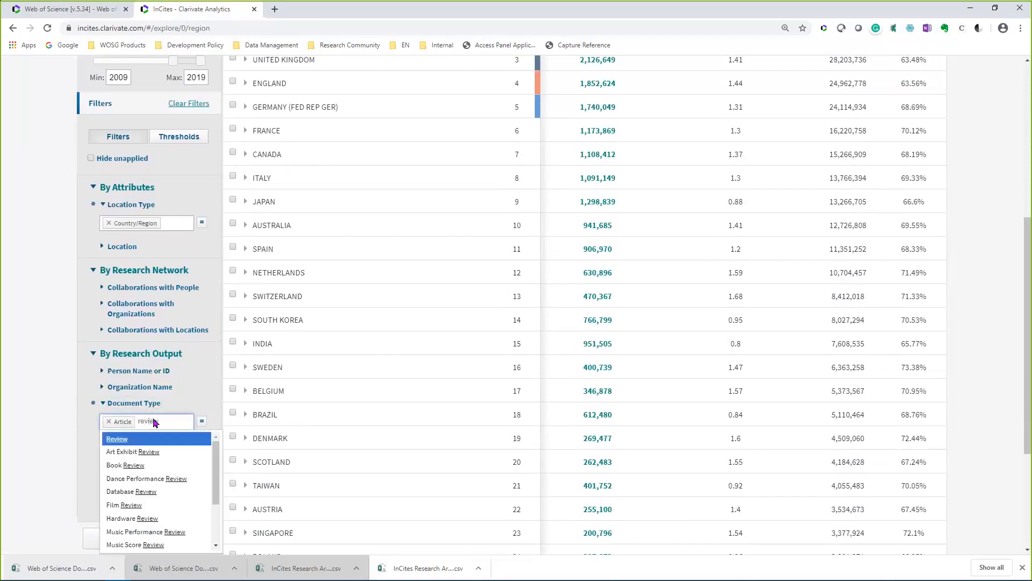
{"action": "key", "text": "Return"}
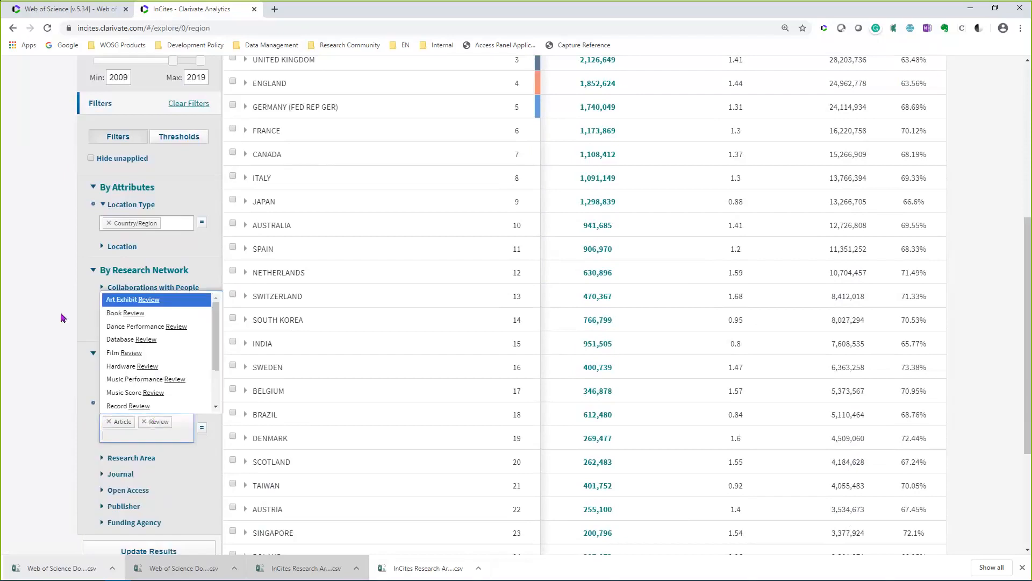
- Update the location results to apply the chosen document types, leaving ESCI excluded from the dataset
{"action": "scroll", "coordinate": [61, 318], "scroll_direction": "up", "scroll_amount": 4}
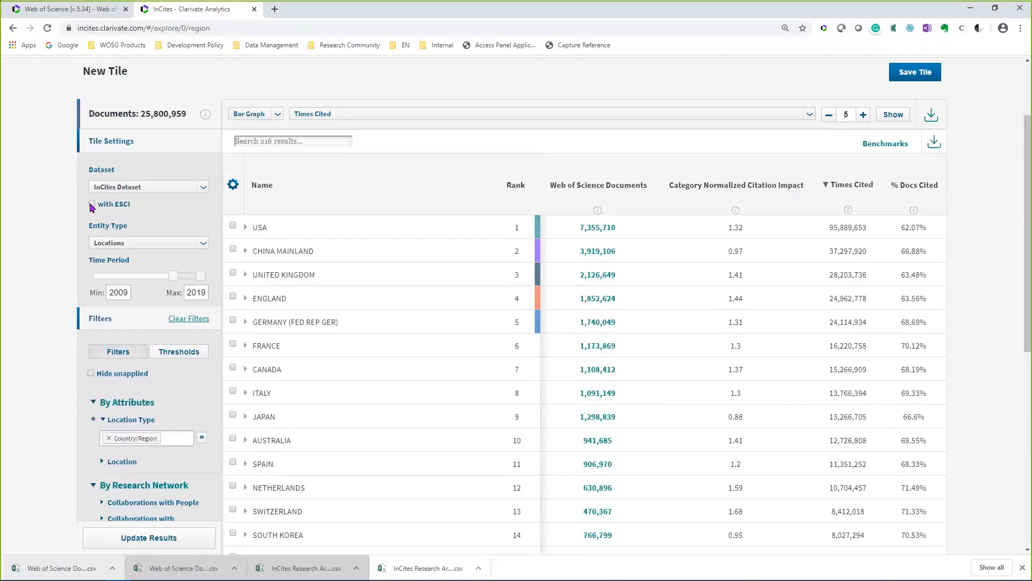
{"action": "scroll", "coordinate": [90, 163], "scroll_direction": "down", "scroll_amount": 1}
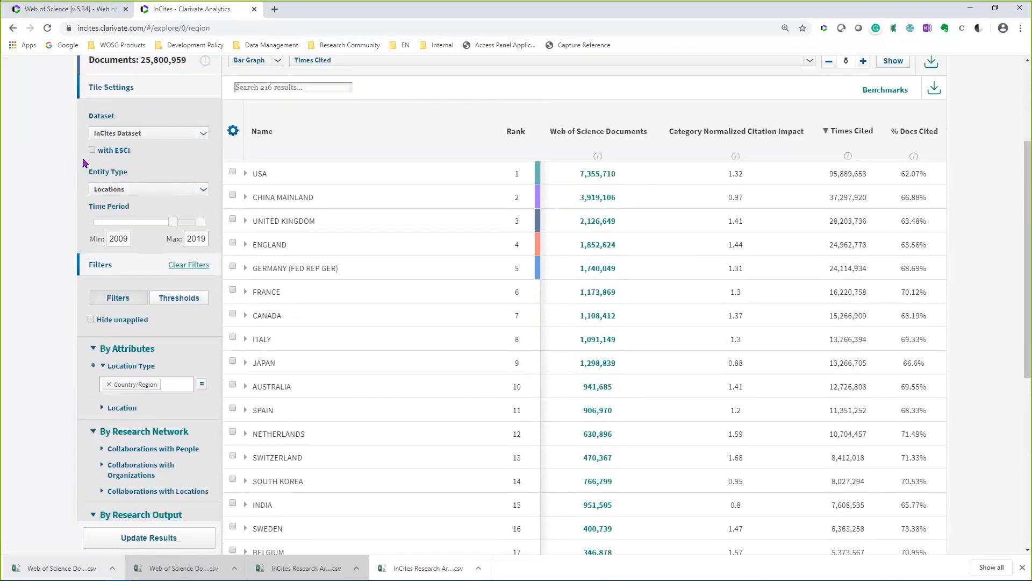
{"action": "scroll", "coordinate": [83, 161], "scroll_direction": "down", "scroll_amount": 3}
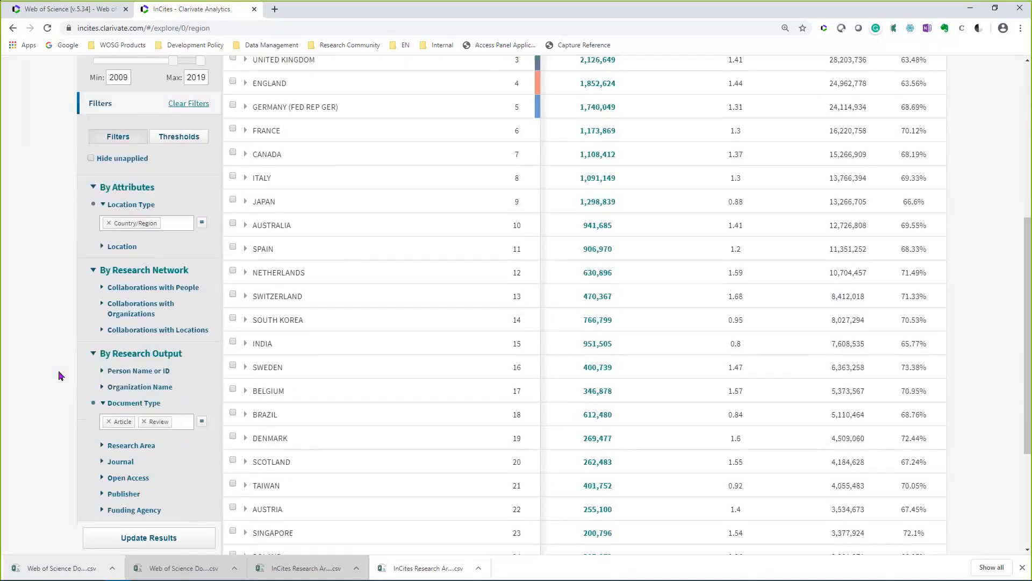
{"action": "left_click", "coordinate": [119, 423]}
{"action": "left_click", "coordinate": [150, 540]}
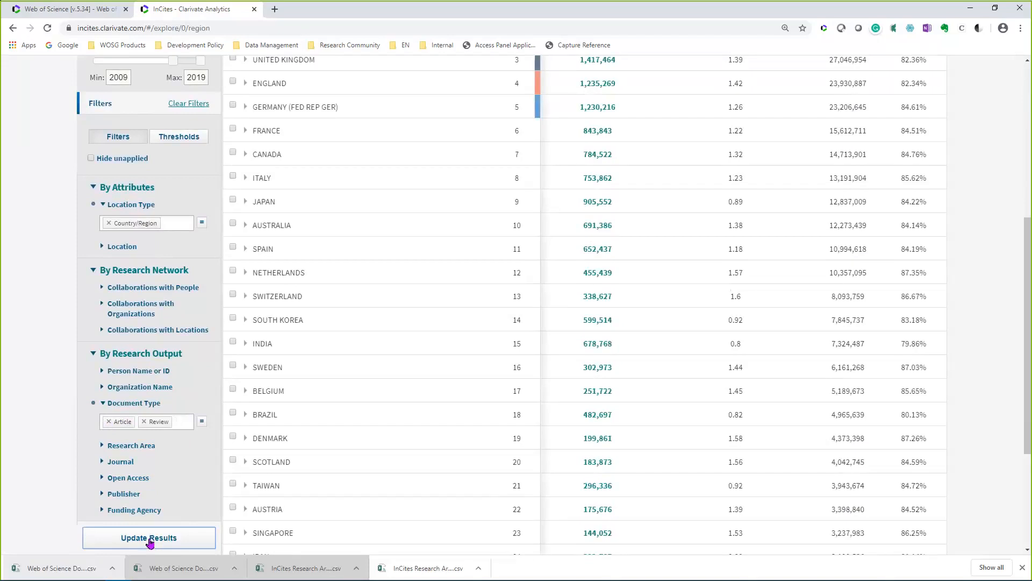
- Sort the locations table by the number of Web of Science Documents in descending order
{"action": "scroll", "coordinate": [545, 199], "scroll_direction": "up", "scroll_amount": 1}
{"action": "scroll", "coordinate": [544, 199], "scroll_direction": "up", "scroll_amount": 2}
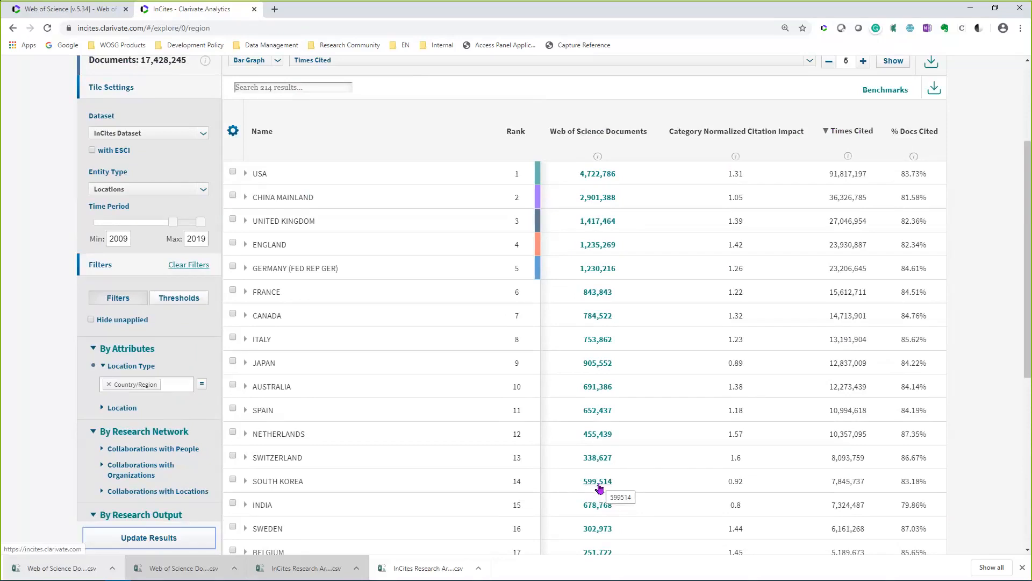
{"action": "left_click", "coordinate": [622, 132]}
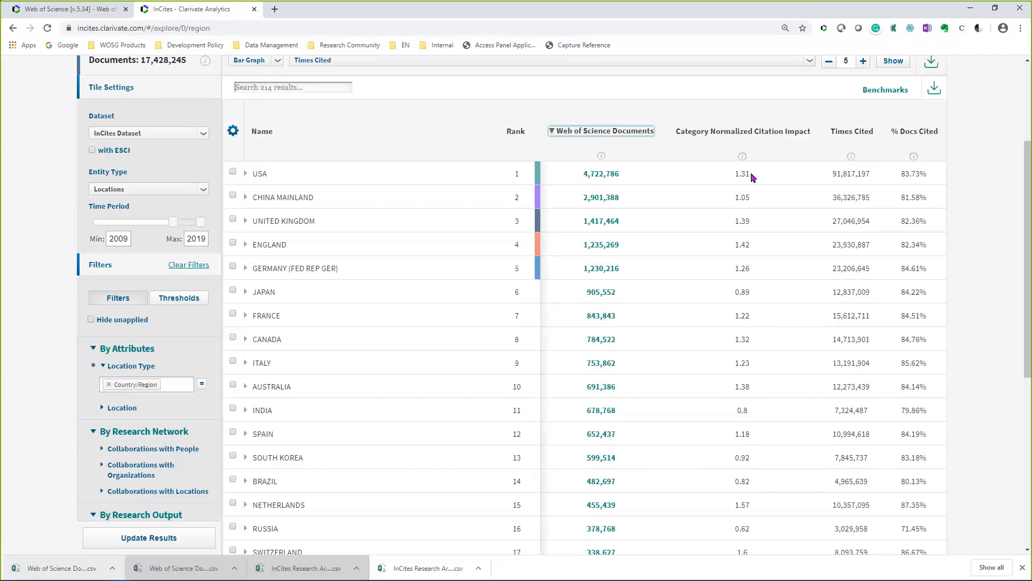
- Open the indicator settings for the locations table and add the productivity indicator % Documents in Q1 Journals
{"action": "scroll", "coordinate": [699, 220], "scroll_direction": "up", "scroll_amount": 3}
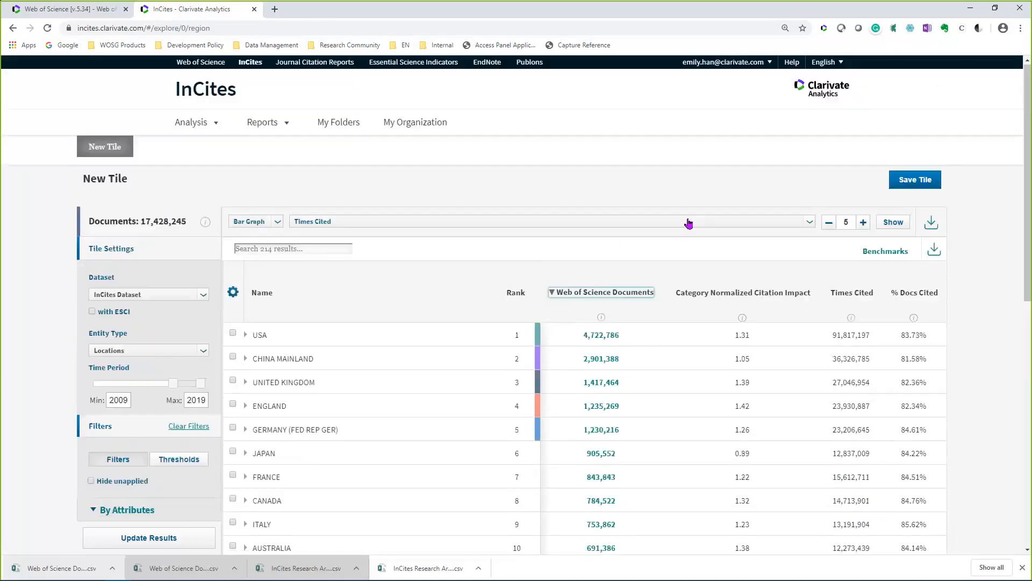
{"action": "scroll", "coordinate": [683, 223], "scroll_direction": "down", "scroll_amount": 1}
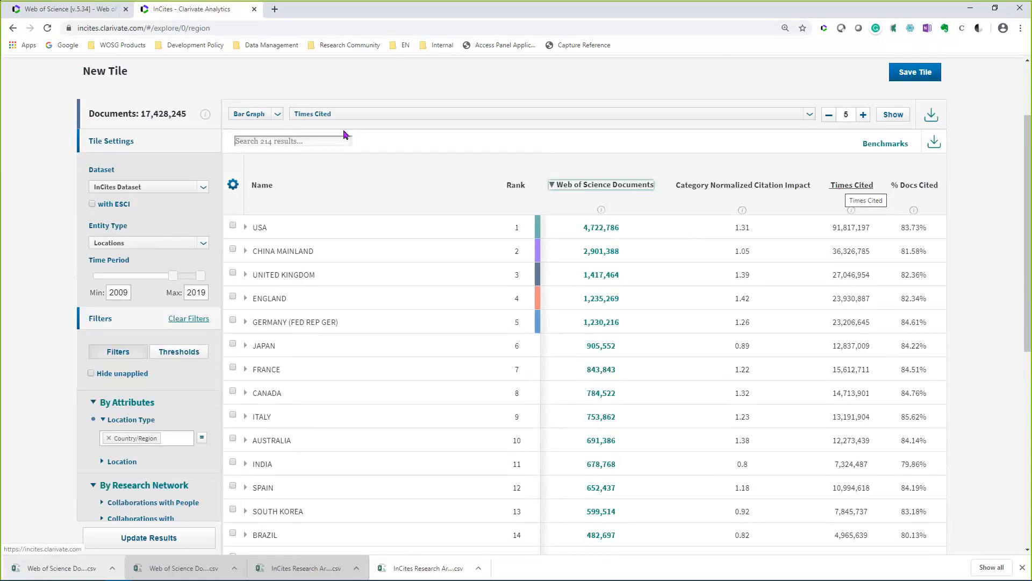
{"action": "left_click", "coordinate": [232, 185]}
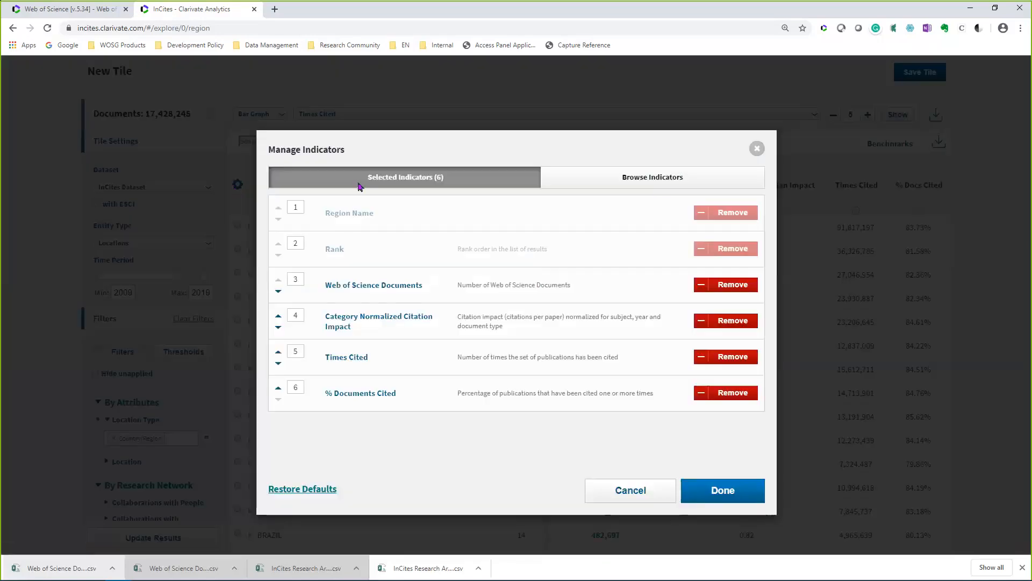
{"action": "left_click", "coordinate": [663, 185]}
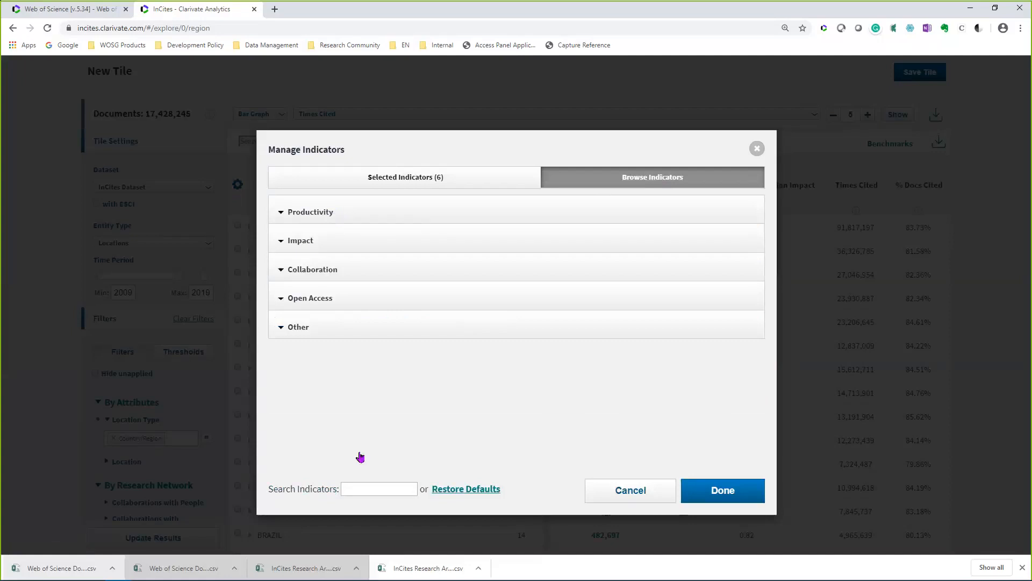
{"action": "left_click", "coordinate": [299, 216]}
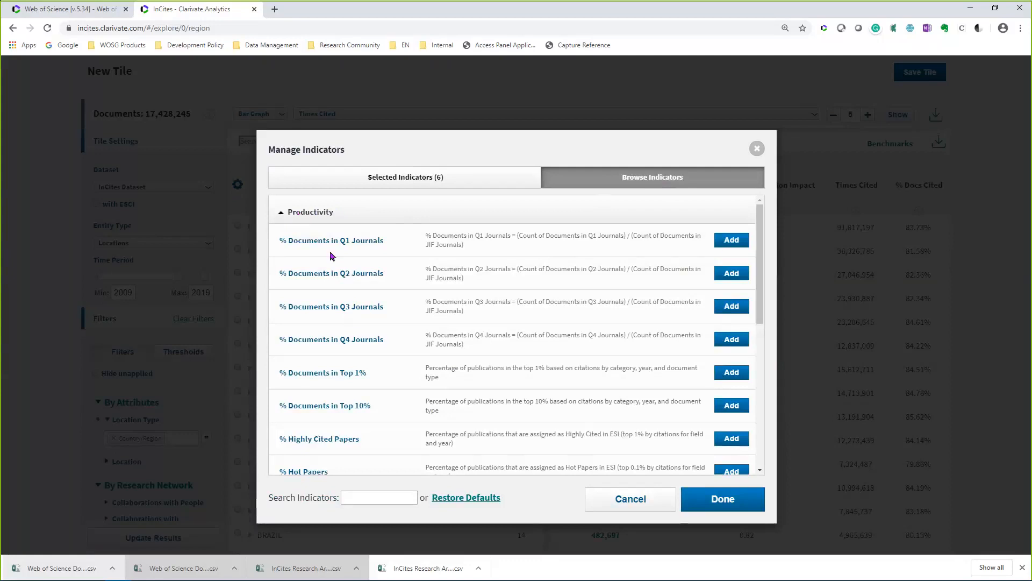
{"action": "left_click", "coordinate": [727, 242]}
- Add the % Documents in Top 1% and % Documents in Top 10% indicators from the productivity group
{"action": "scroll", "coordinate": [758, 250], "scroll_direction": "down", "scroll_amount": 1}
{"action": "left_click_drag", "start_coordinate": [758, 254], "coordinate": [758, 277]}
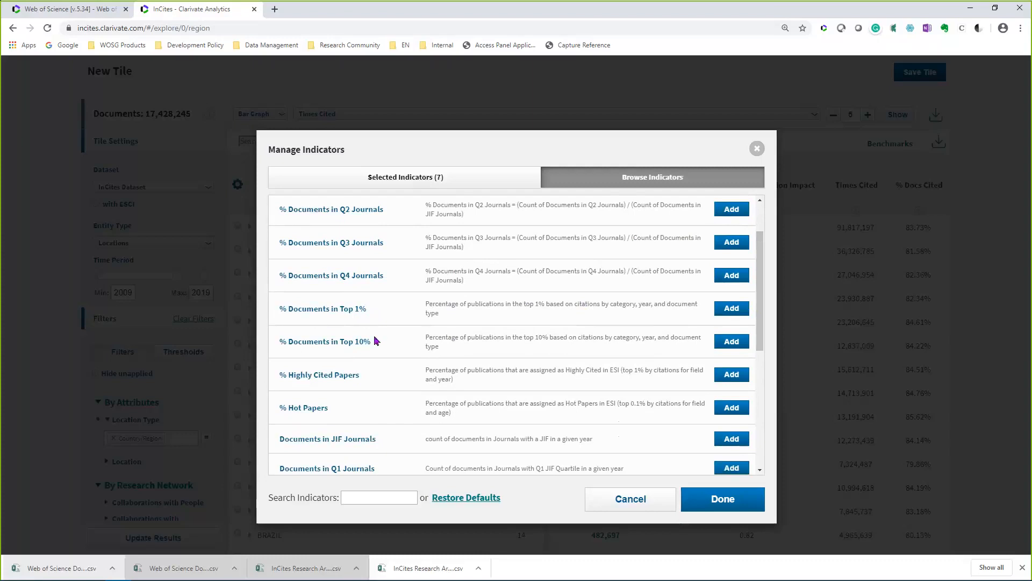
{"action": "left_click", "coordinate": [727, 310]}
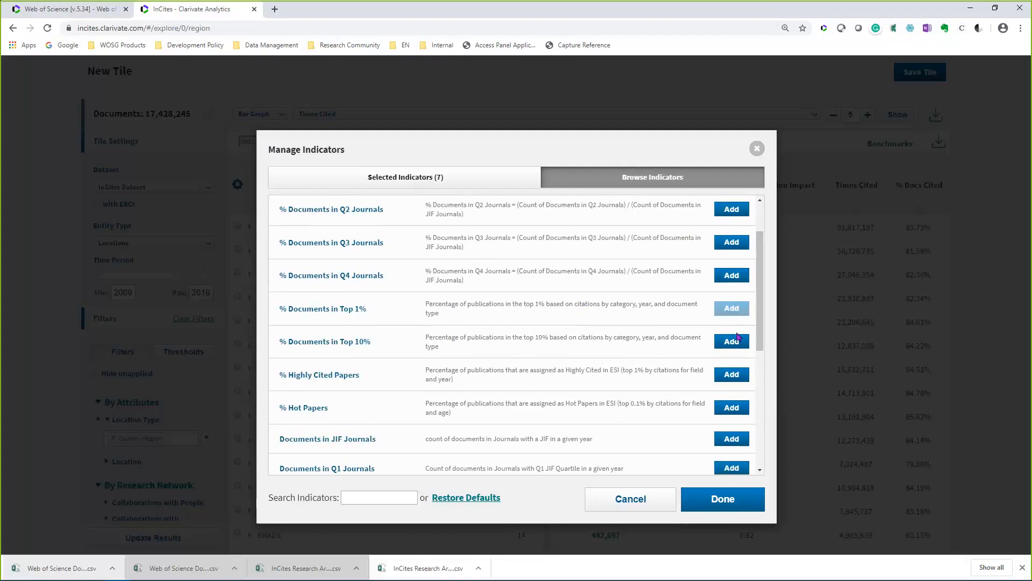
{"action": "left_click", "coordinate": [738, 342]}
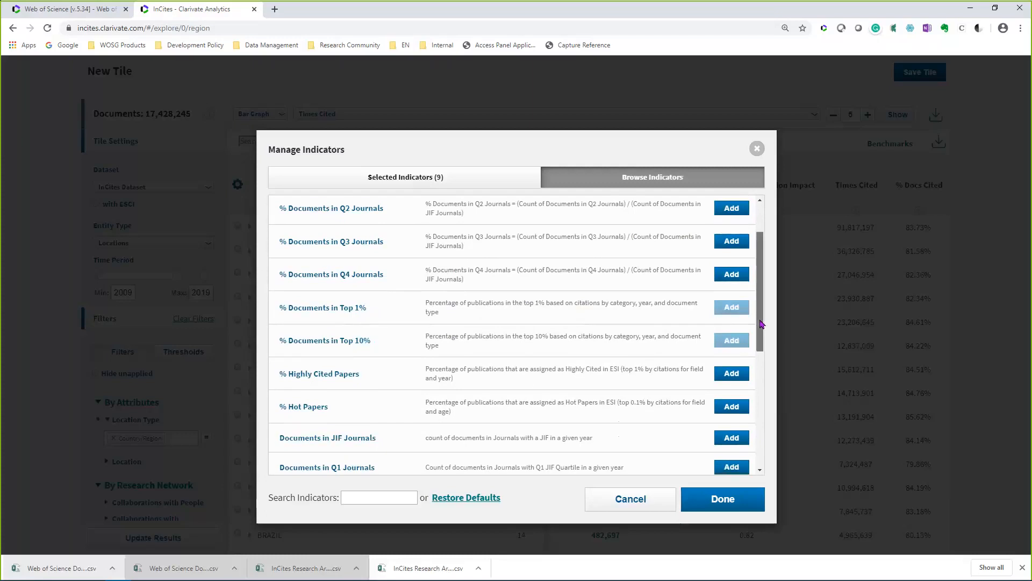
- Add the % Highly Cited Papers and Highly Cited Papers indicators from the productivity group
{"action": "left_click_drag", "start_coordinate": [761, 323], "coordinate": [764, 336]}
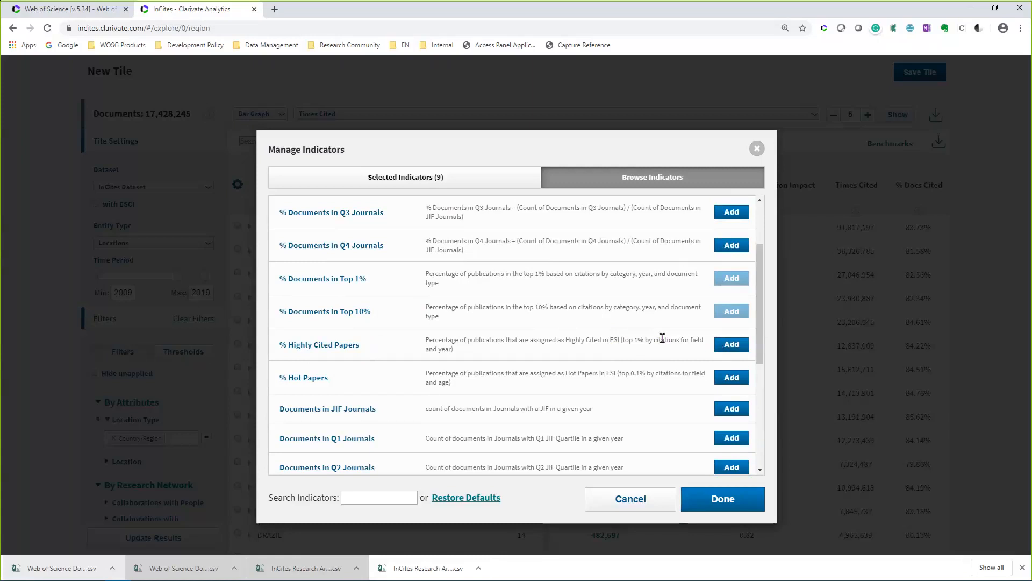
{"action": "left_click", "coordinate": [739, 349]}
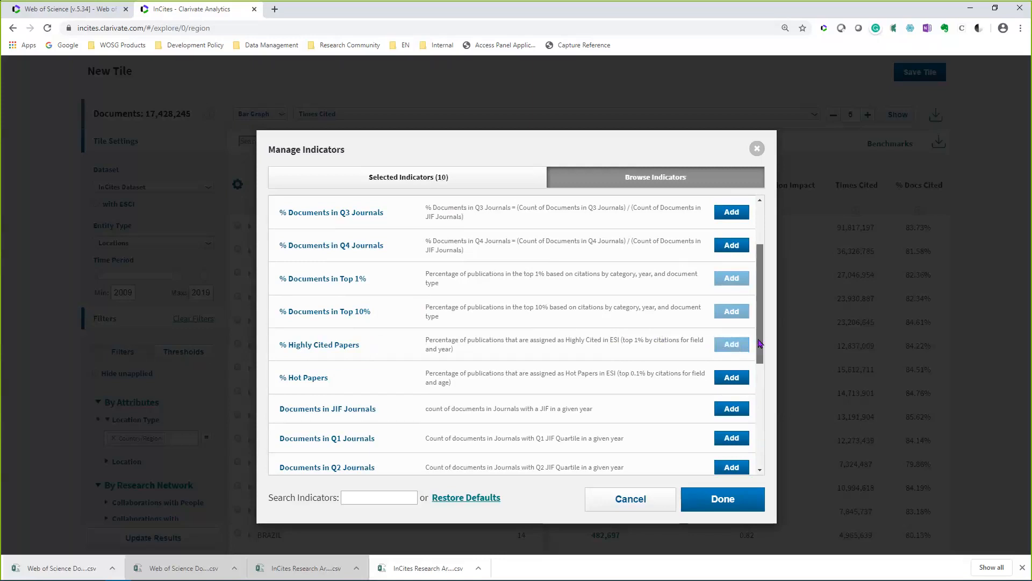
{"action": "left_click_drag", "start_coordinate": [760, 343], "coordinate": [759, 359]}
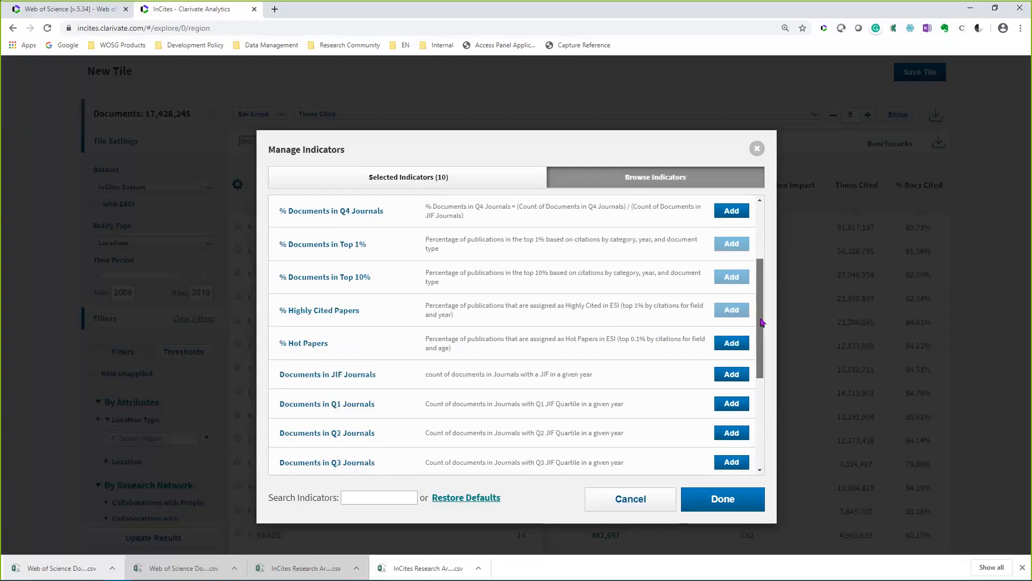
{"action": "scroll", "coordinate": [758, 358], "scroll_direction": "down", "scroll_amount": 2}
{"action": "scroll", "coordinate": [759, 356], "scroll_direction": "down", "scroll_amount": 1}
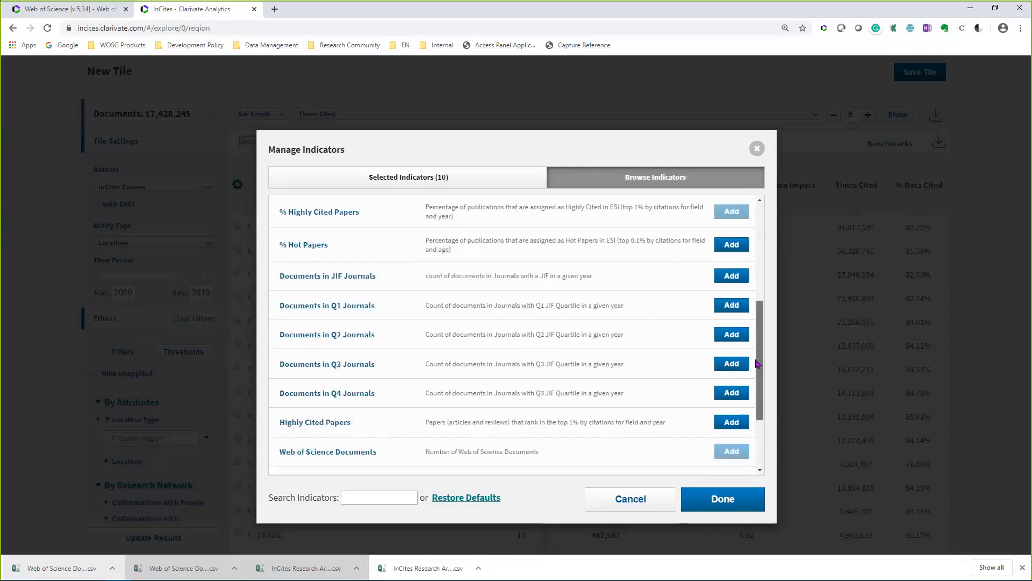
{"action": "left_click", "coordinate": [731, 423]}
- Check the added productivity indicators, collapse that group, and add Citation Impact from the impact indicators
{"action": "left_click_drag", "start_coordinate": [758, 411], "coordinate": [765, 311]}
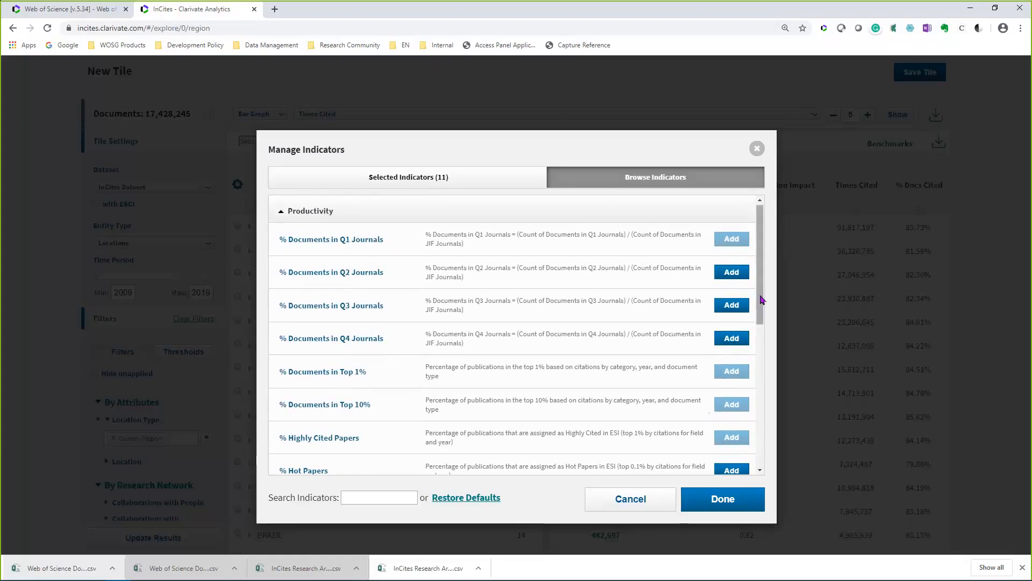
{"action": "left_click_drag", "start_coordinate": [761, 300], "coordinate": [764, 406]}
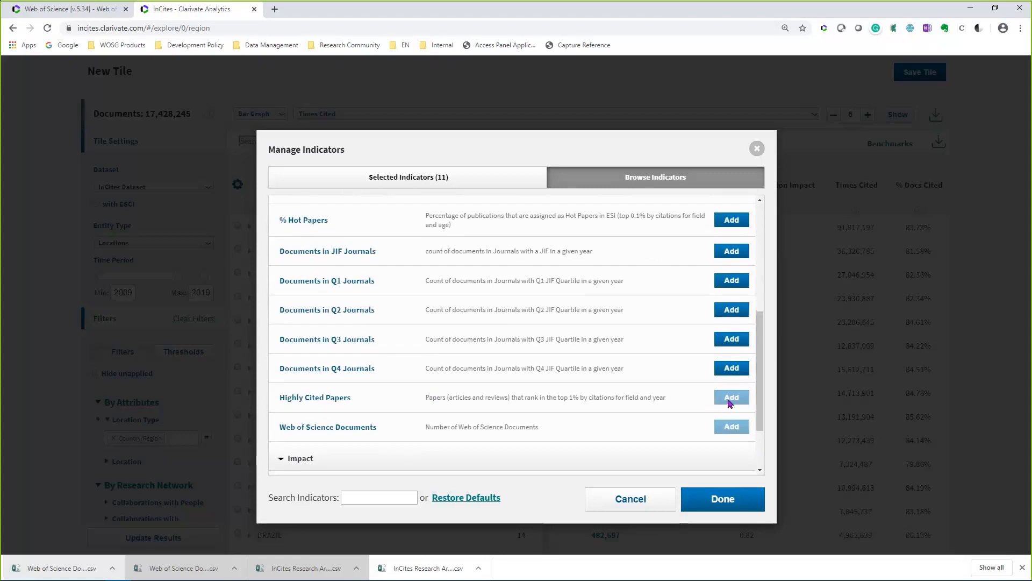
{"action": "scroll", "coordinate": [450, 270], "scroll_direction": "up", "scroll_amount": 5}
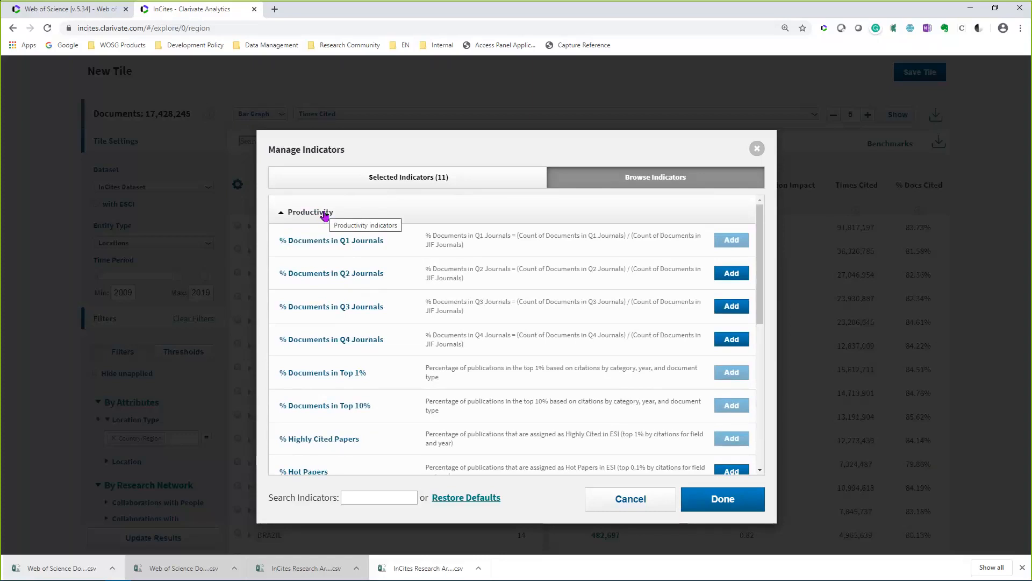
{"action": "left_click", "coordinate": [311, 212]}
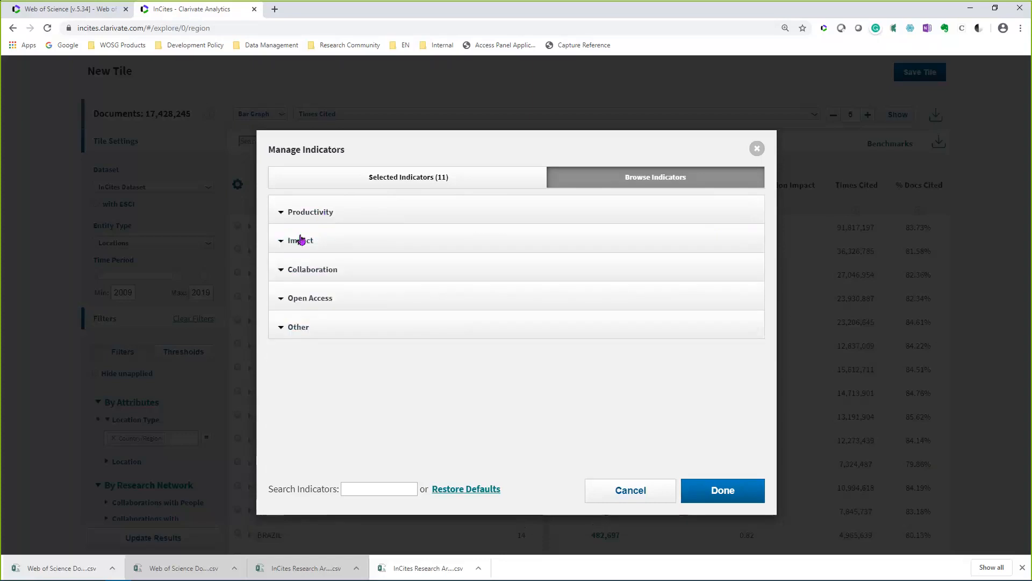
{"action": "left_click", "coordinate": [302, 243]}
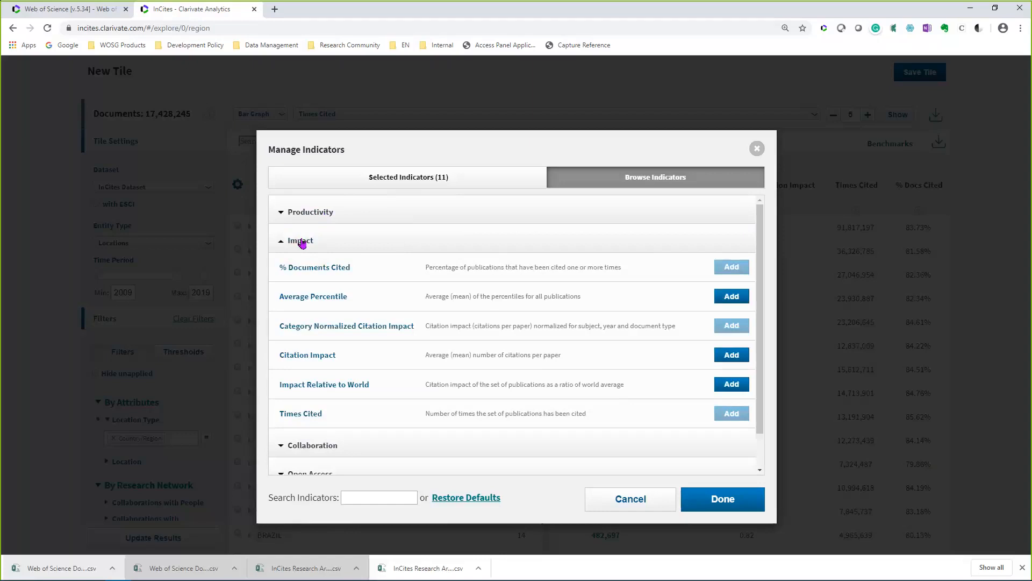
{"action": "left_click", "coordinate": [736, 359]}
{"action": "scroll", "coordinate": [629, 356], "scroll_direction": "down", "scroll_amount": 1}
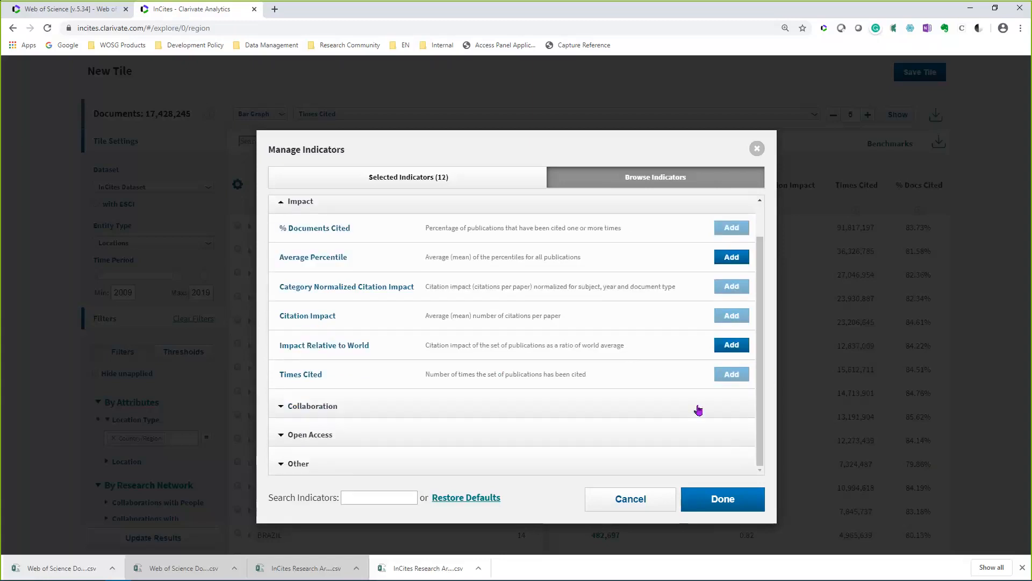
- Add the % International Collaborations and % Industry Collaborations indicators from the collaboration group
{"action": "left_click", "coordinate": [326, 407]}
{"action": "scroll", "coordinate": [328, 403], "scroll_direction": "down", "scroll_amount": 2}
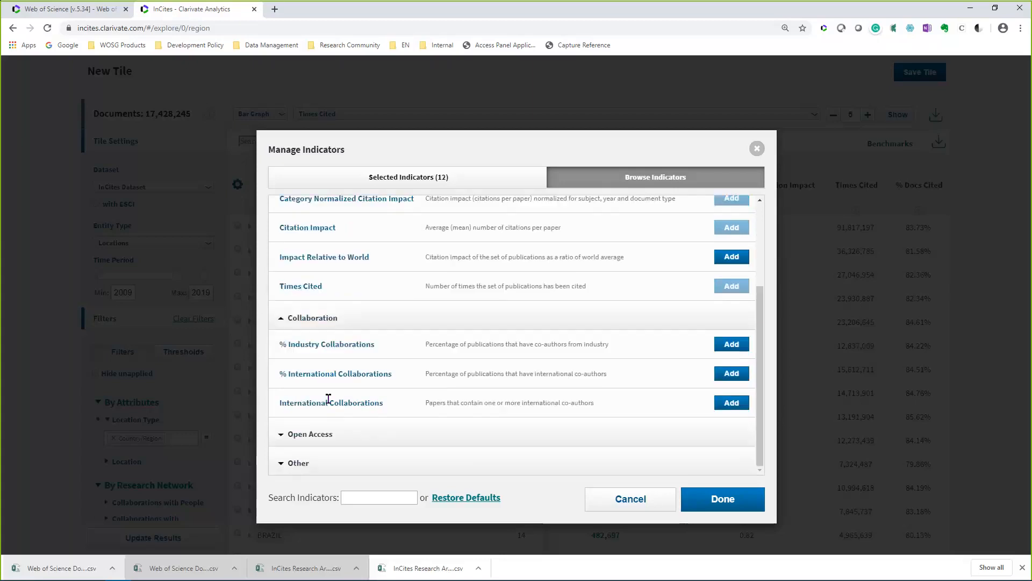
{"action": "left_click", "coordinate": [733, 376]}
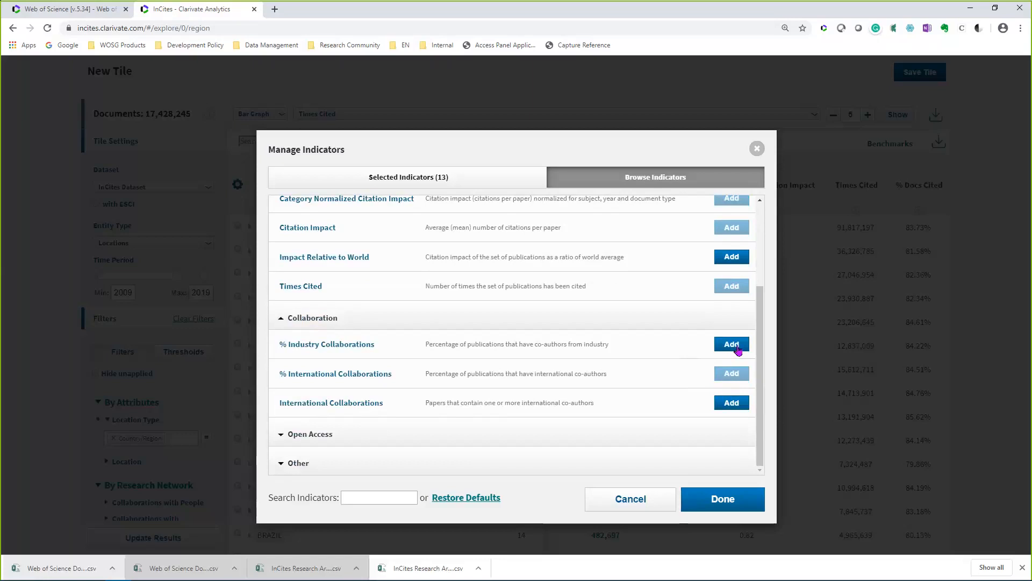
{"action": "left_click", "coordinate": [738, 349]}
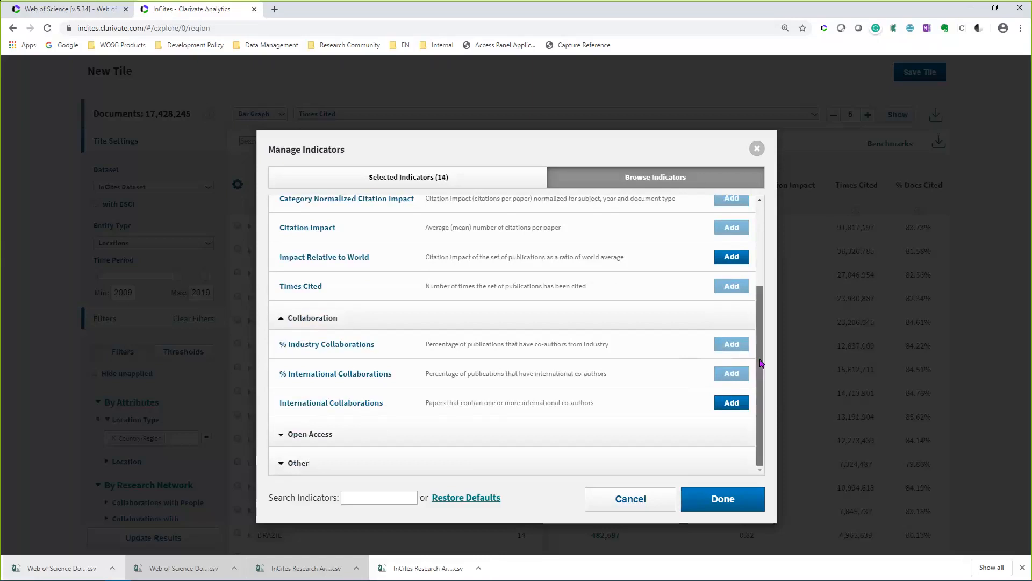
- Review the full list of selected indicators and apply it to the locations table
{"action": "left_click", "coordinate": [422, 183]}
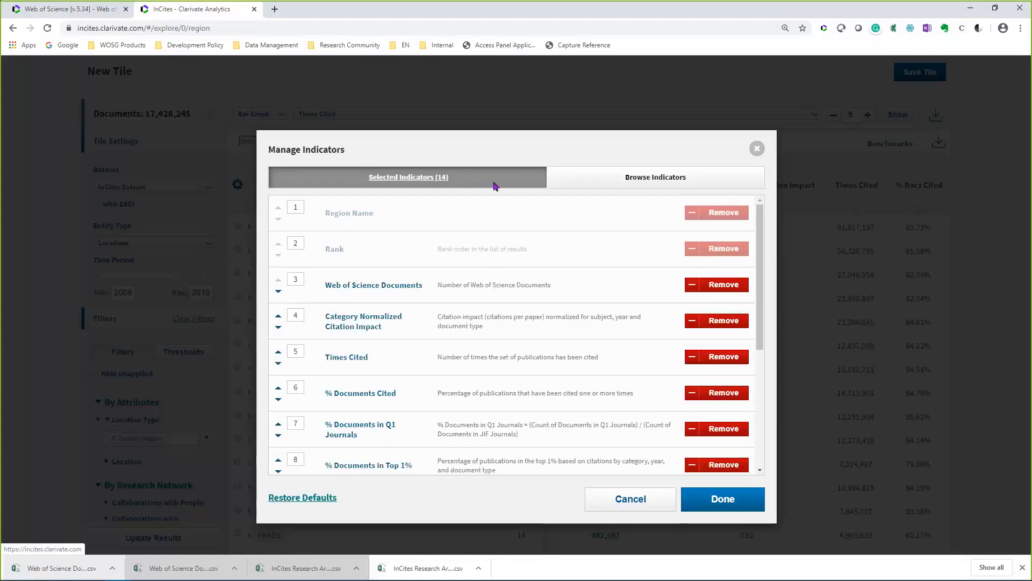
{"action": "left_click_drag", "start_coordinate": [764, 264], "coordinate": [769, 405]}
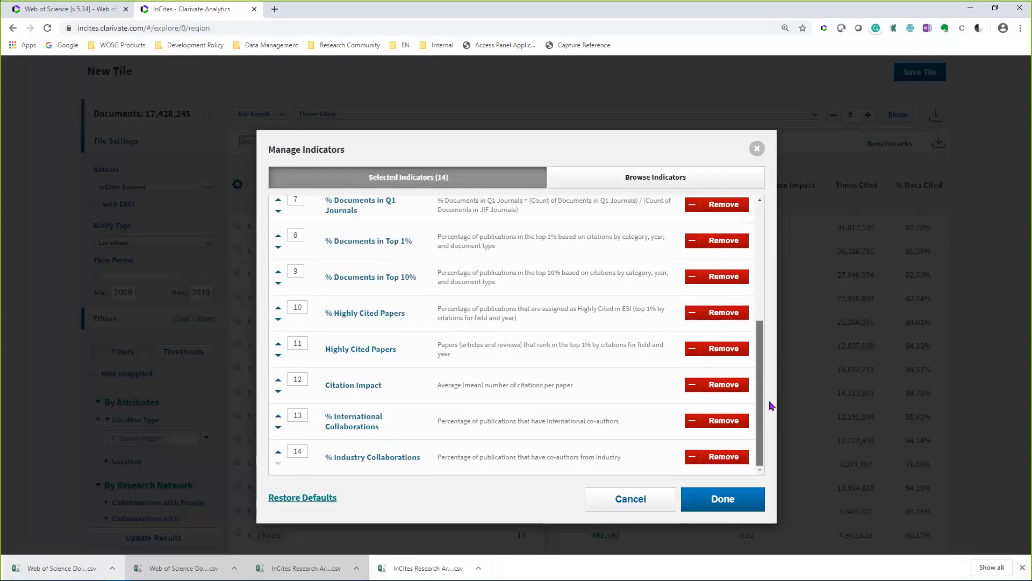
{"action": "left_click", "coordinate": [723, 500]}
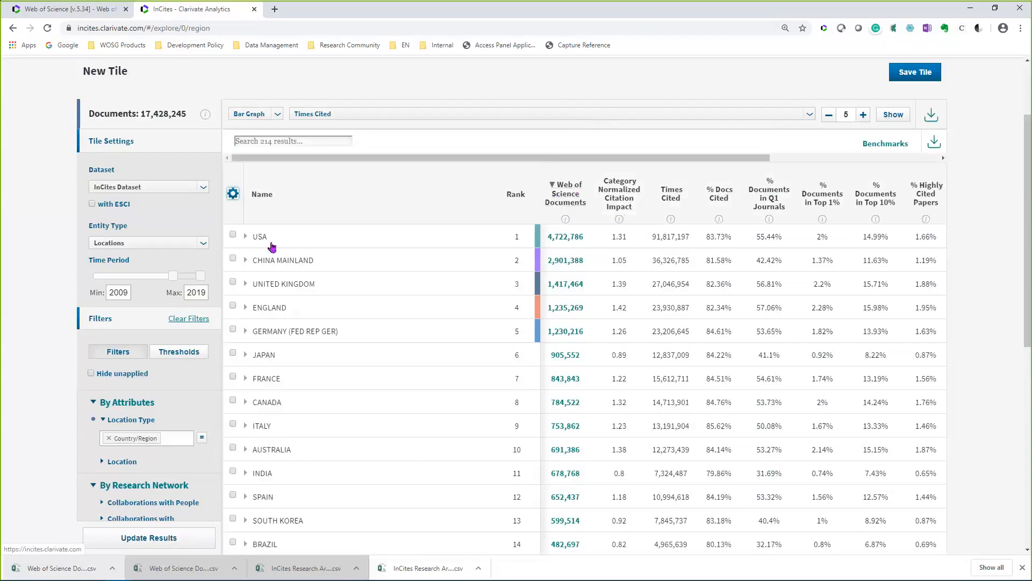
- Check the applied filters, select the United Kingdom row to see the exclusion and pinning options, and clear that selection
{"action": "scroll", "coordinate": [123, 274], "scroll_direction": "down", "scroll_amount": 5}
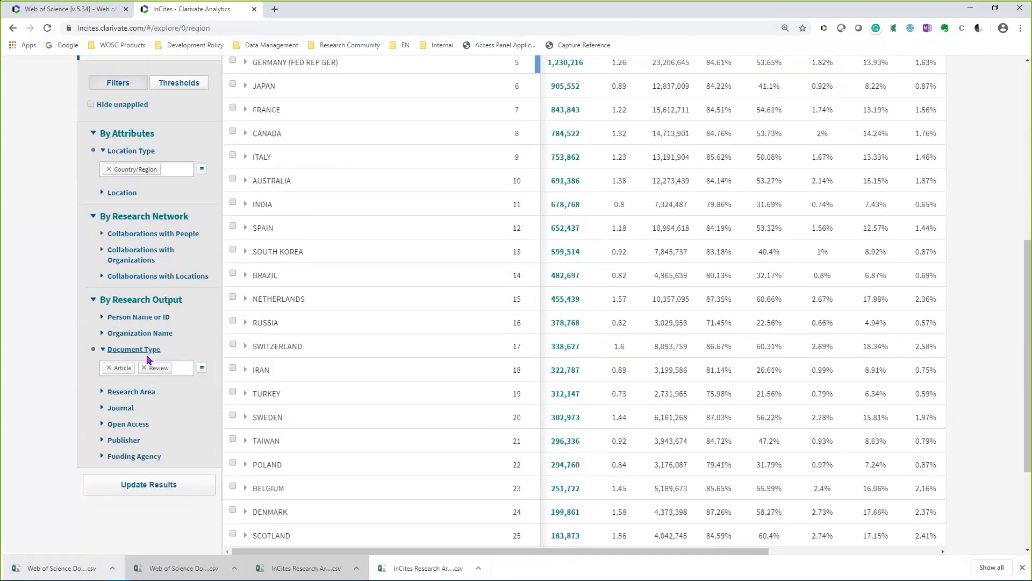
{"action": "scroll", "coordinate": [151, 357], "scroll_direction": "up", "scroll_amount": 2}
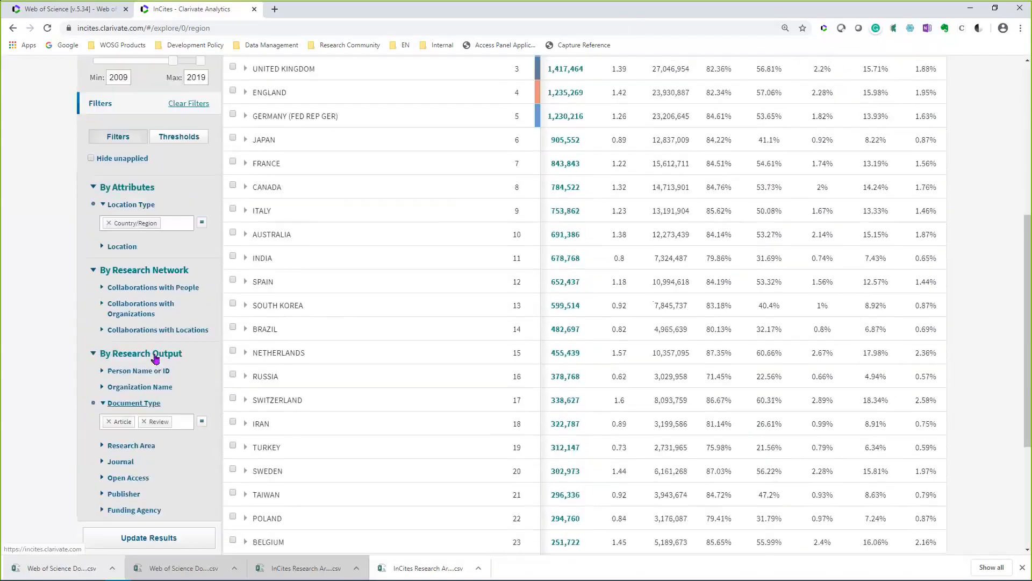
{"action": "scroll", "coordinate": [162, 349], "scroll_direction": "up", "scroll_amount": 2}
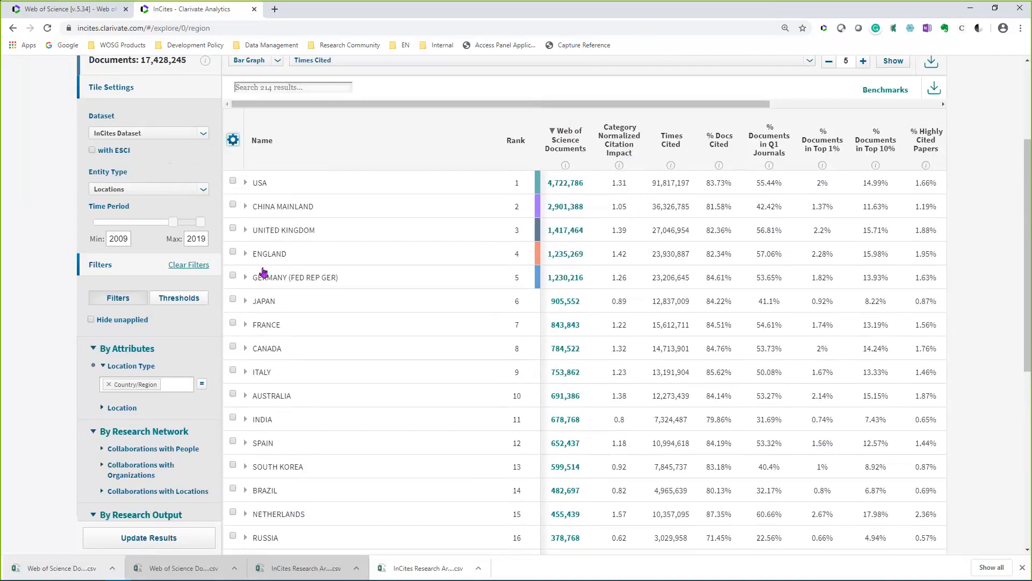
{"action": "left_click", "coordinate": [233, 228]}
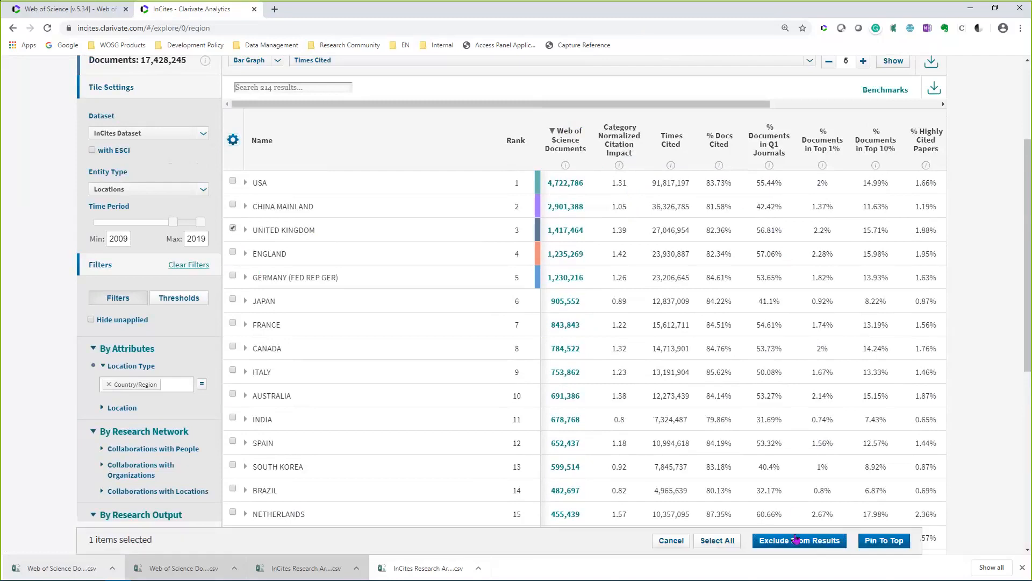
{"action": "left_click", "coordinate": [233, 229]}
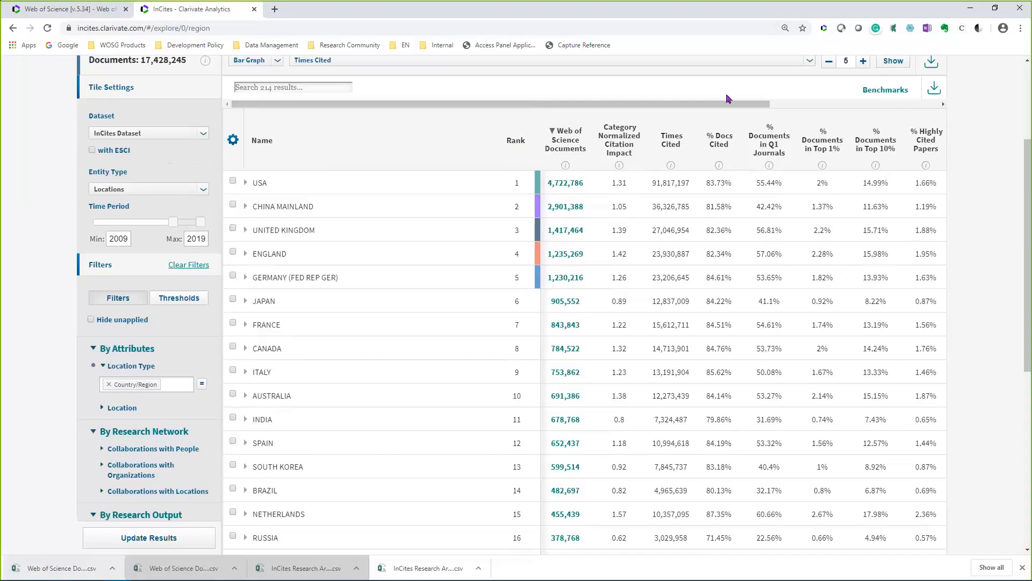
- Examine the countries' top 1% and top 10% documents, highly cited papers, citation impact, and international and industry collaboration percentages, especially South Korea's
{"action": "left_click_drag", "start_coordinate": [726, 104], "coordinate": [808, 134]}
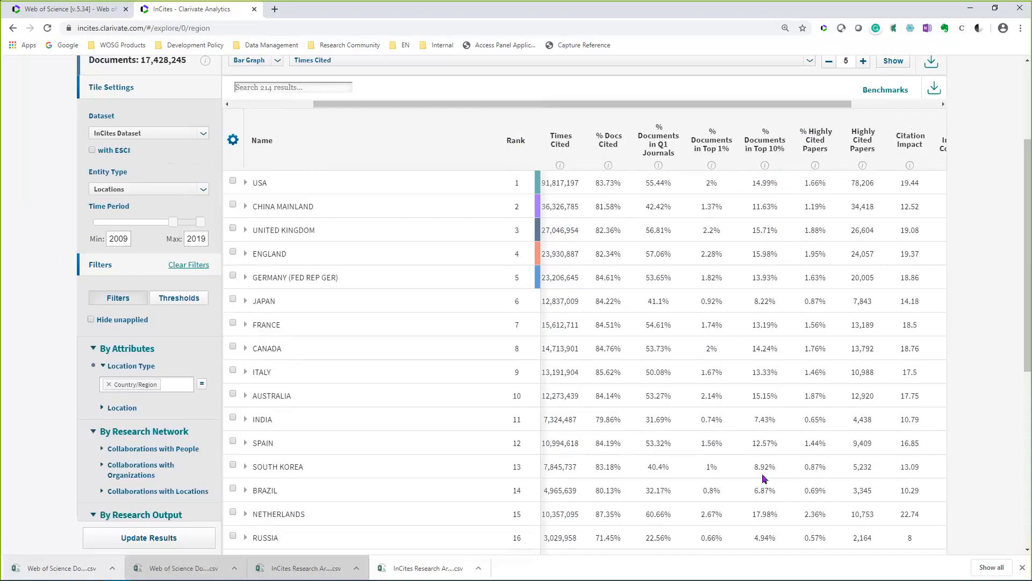
{"action": "mouse_move", "coordinate": [768, 476]}
{"action": "mouse_move", "coordinate": [709, 466]}
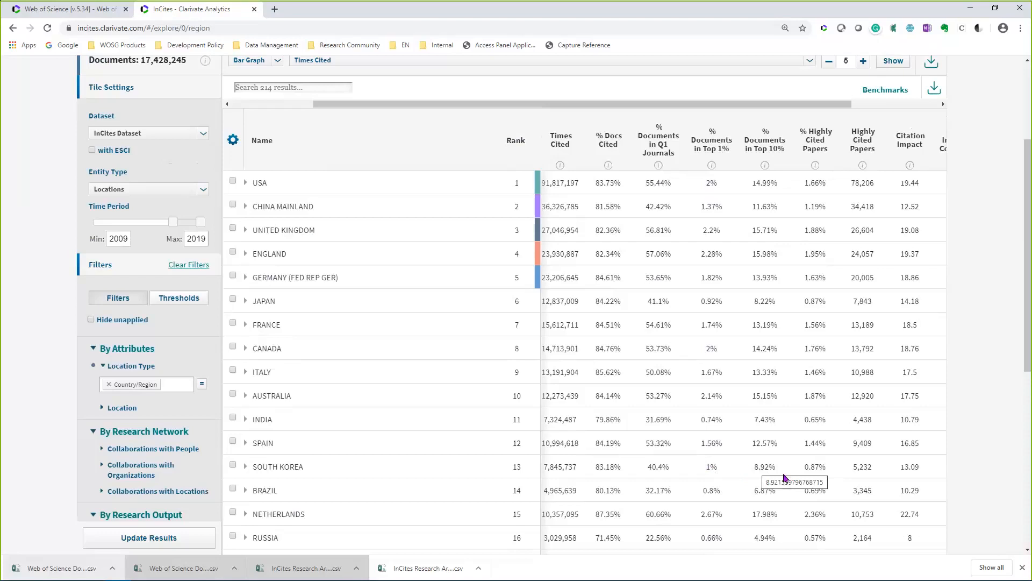
{"action": "mouse_move", "coordinate": [816, 465]}
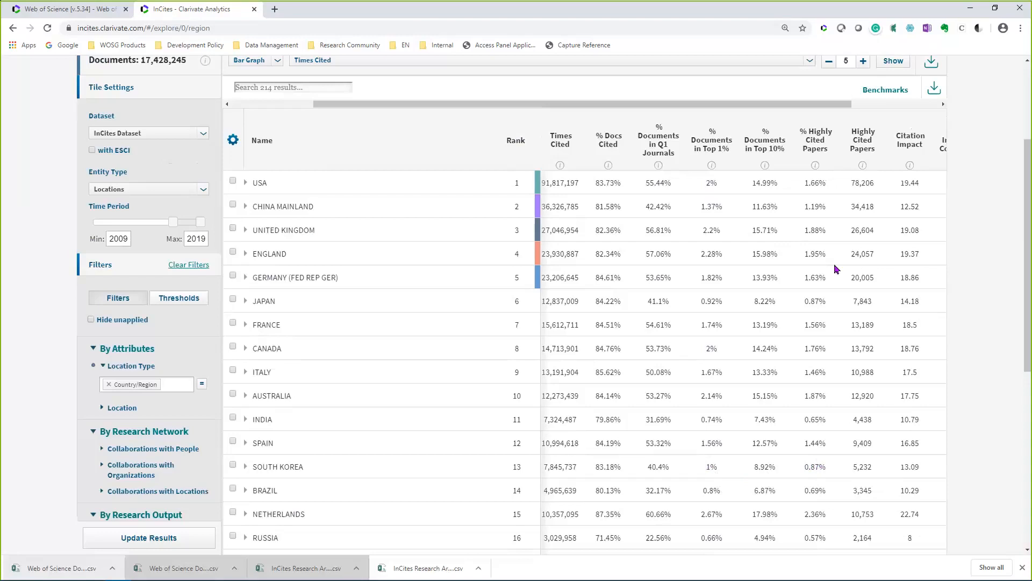
{"action": "mouse_move", "coordinate": [827, 186]}
{"action": "mouse_move", "coordinate": [903, 489]}
{"action": "left_click_drag", "start_coordinate": [707, 106], "coordinate": [806, 111]}
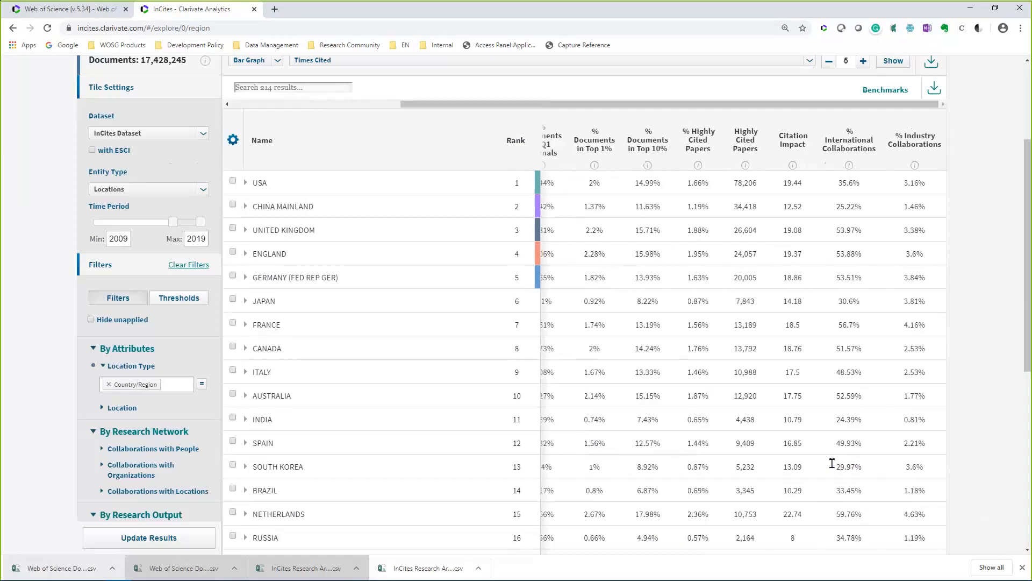
{"action": "mouse_move", "coordinate": [849, 463]}
{"action": "mouse_move", "coordinate": [914, 465]}
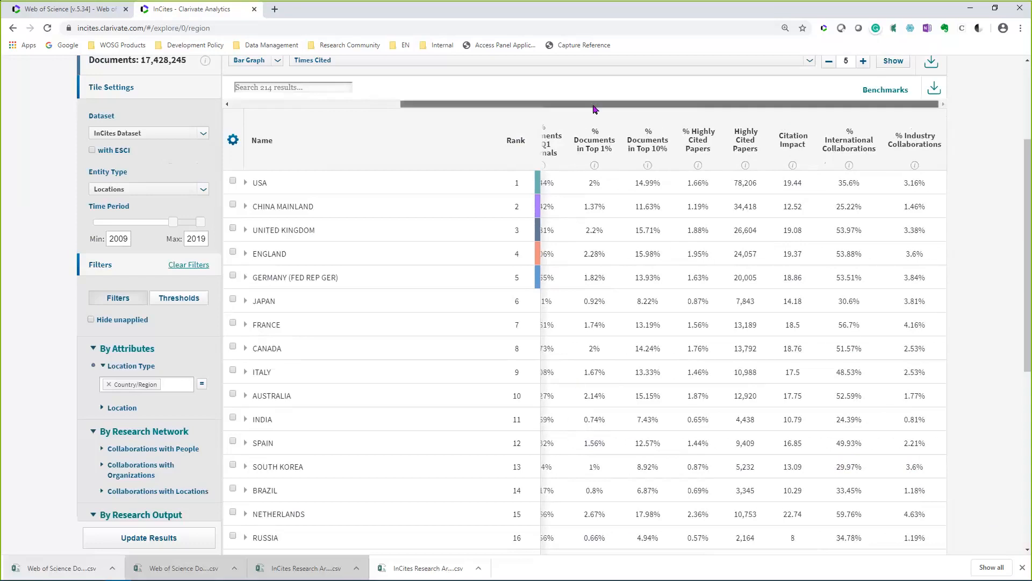
{"action": "left_click_drag", "start_coordinate": [579, 105], "coordinate": [398, 106]}
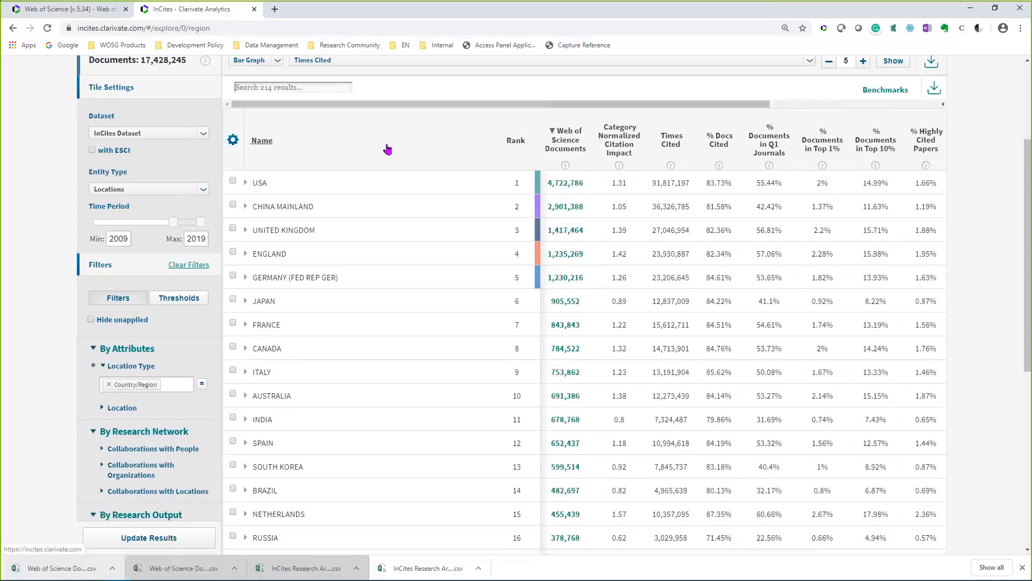
- Refocus the analysis from South Korea onto its Associated Organizations
{"action": "scroll", "coordinate": [387, 151], "scroll_direction": "up", "scroll_amount": 1}
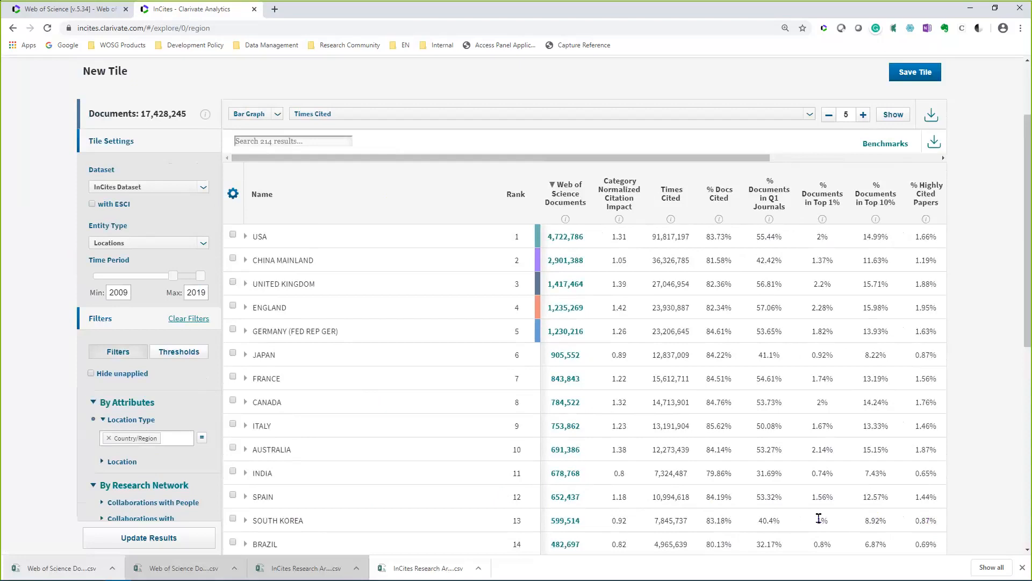
{"action": "mouse_move", "coordinate": [923, 517]}
{"action": "scroll", "coordinate": [322, 510], "scroll_direction": "down", "scroll_amount": 1}
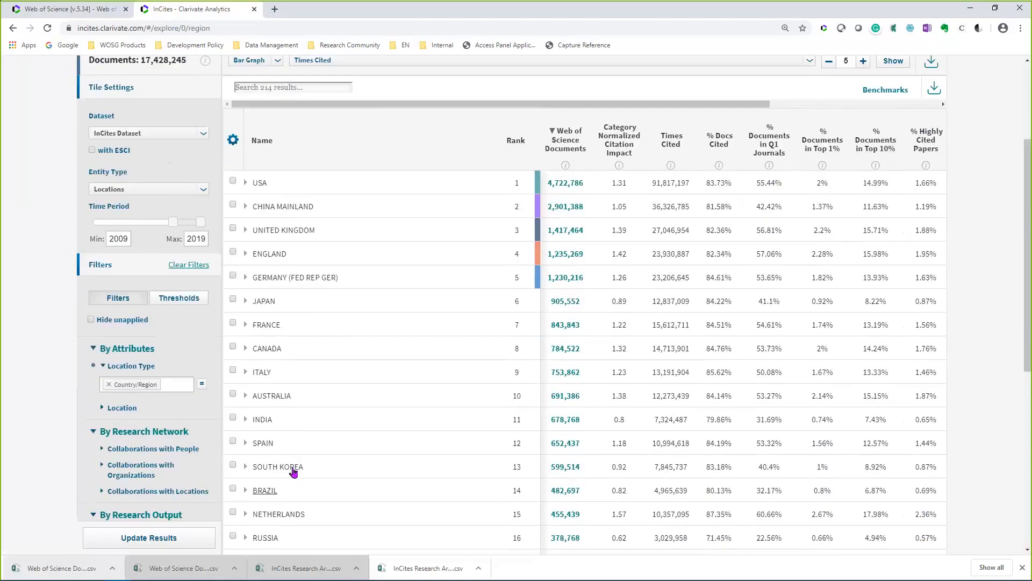
{"action": "left_click", "coordinate": [294, 472]}
{"action": "scroll", "coordinate": [295, 471], "scroll_direction": "down", "scroll_amount": 1}
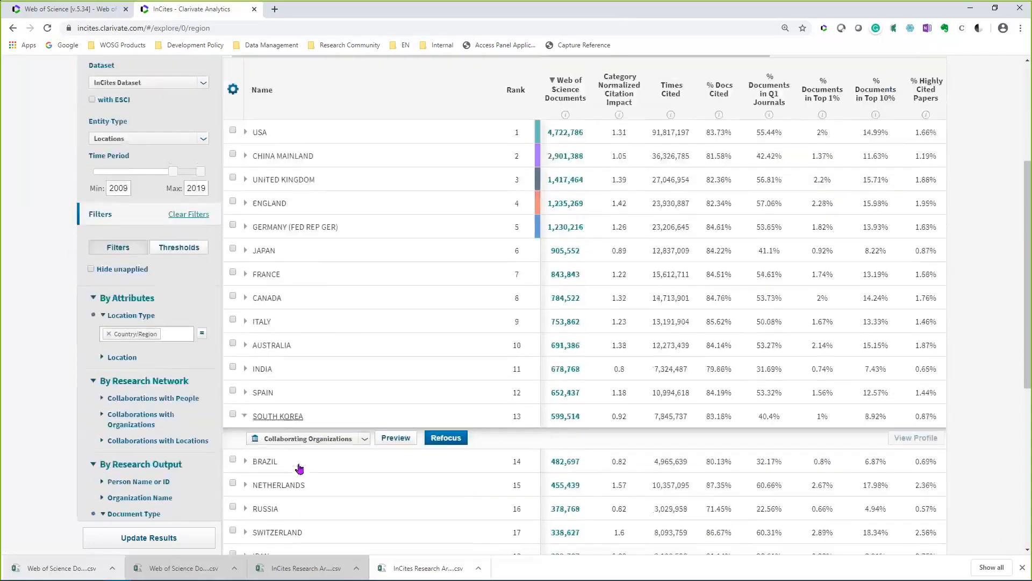
{"action": "left_click", "coordinate": [323, 437]}
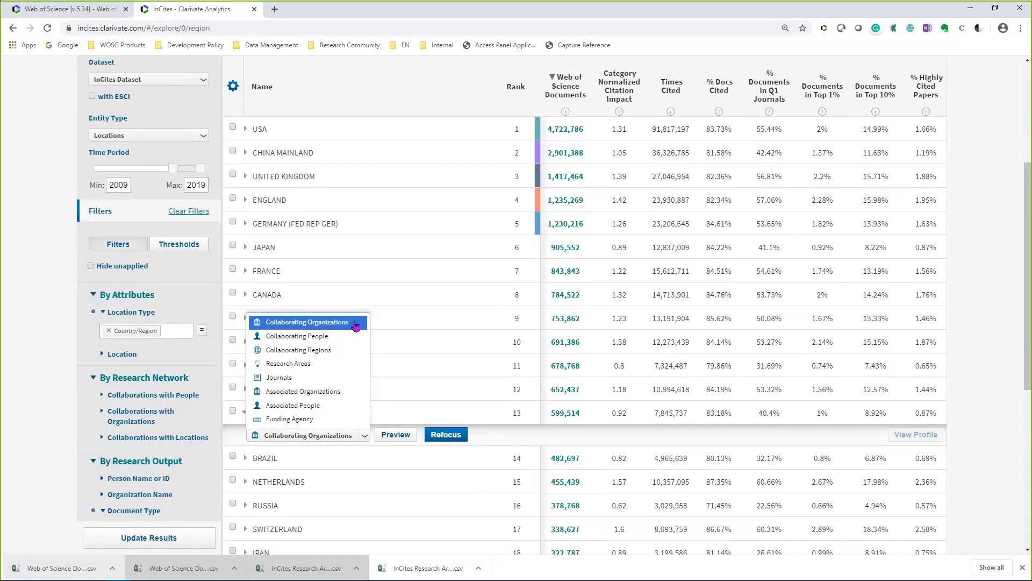
{"action": "left_click", "coordinate": [346, 392]}
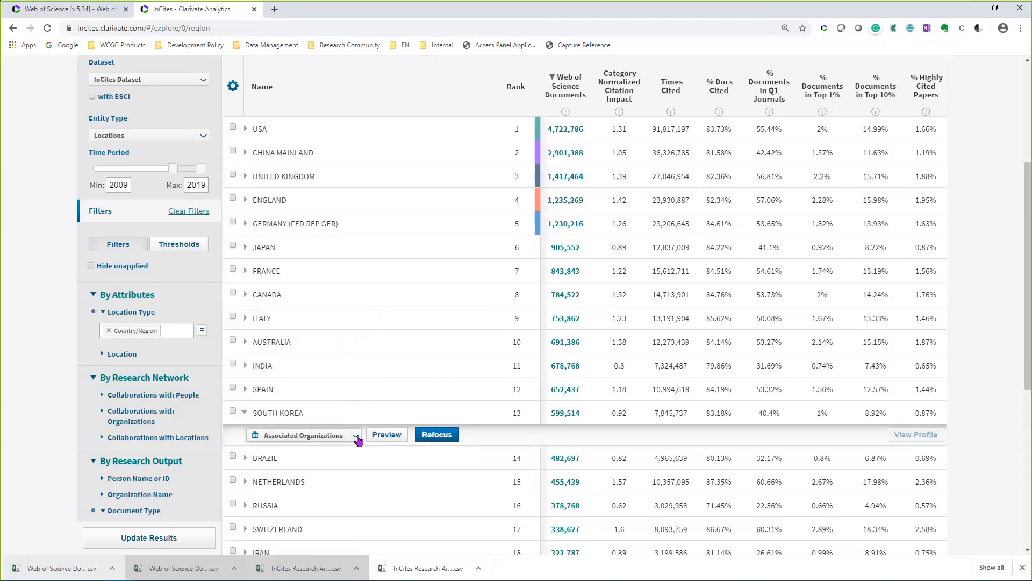
{"action": "left_click", "coordinate": [428, 437]}
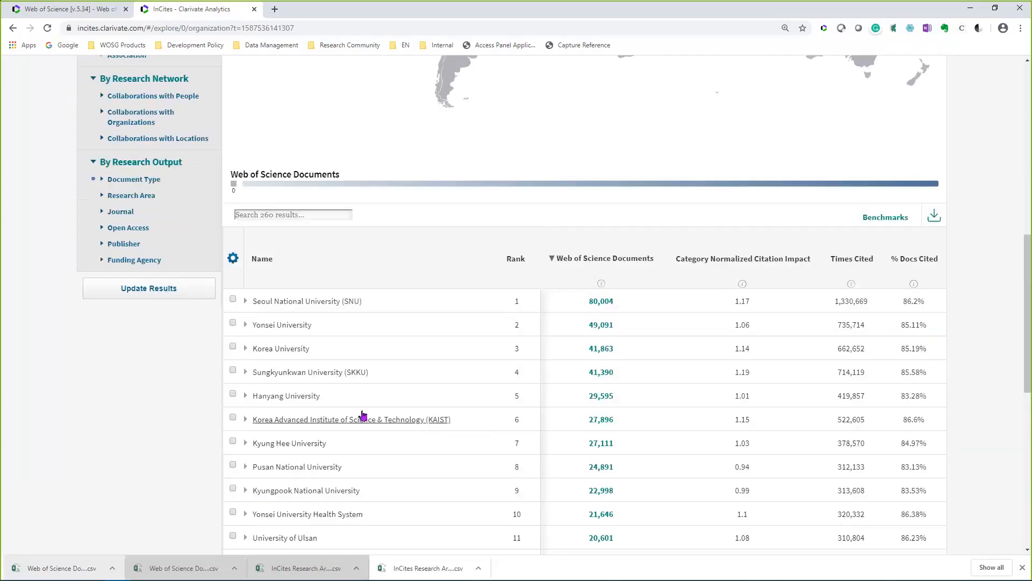
- Expand the Location and Document Type filters and check them together with the entity type and time period carried over to the organizations view
{"action": "scroll", "coordinate": [361, 418], "scroll_direction": "up", "scroll_amount": 2}
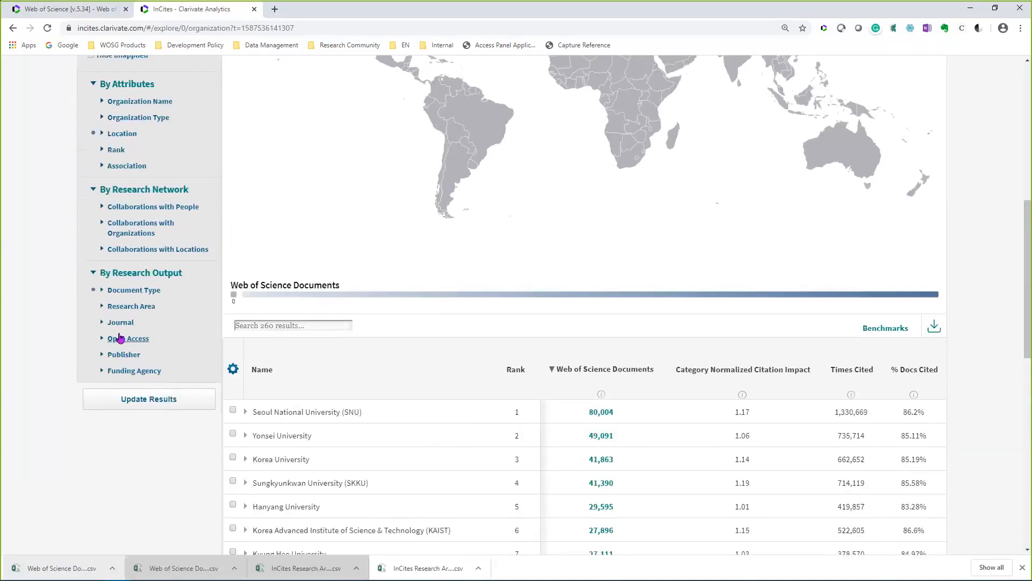
{"action": "scroll", "coordinate": [119, 338], "scroll_direction": "up", "scroll_amount": 2}
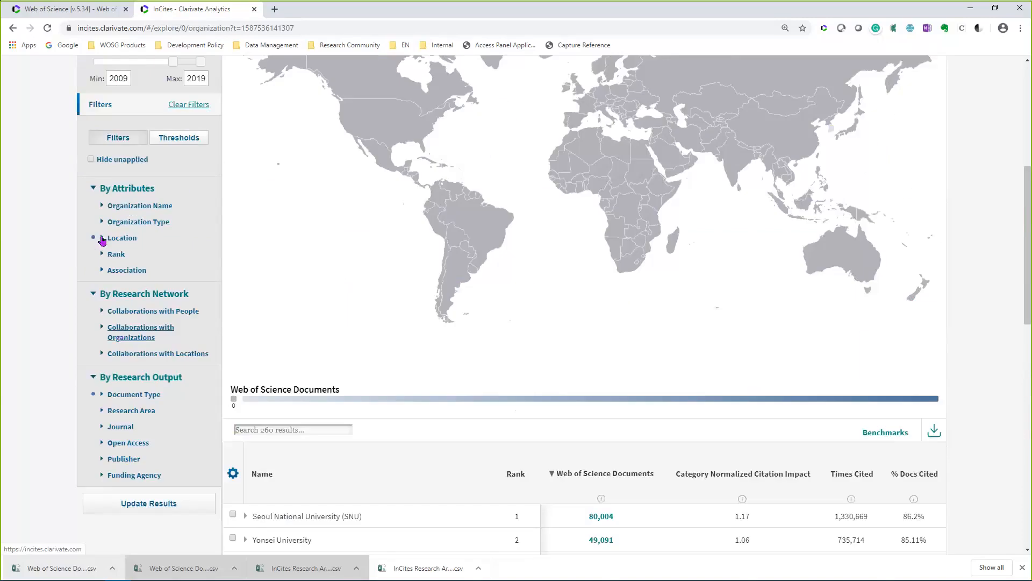
{"action": "left_click", "coordinate": [103, 239]}
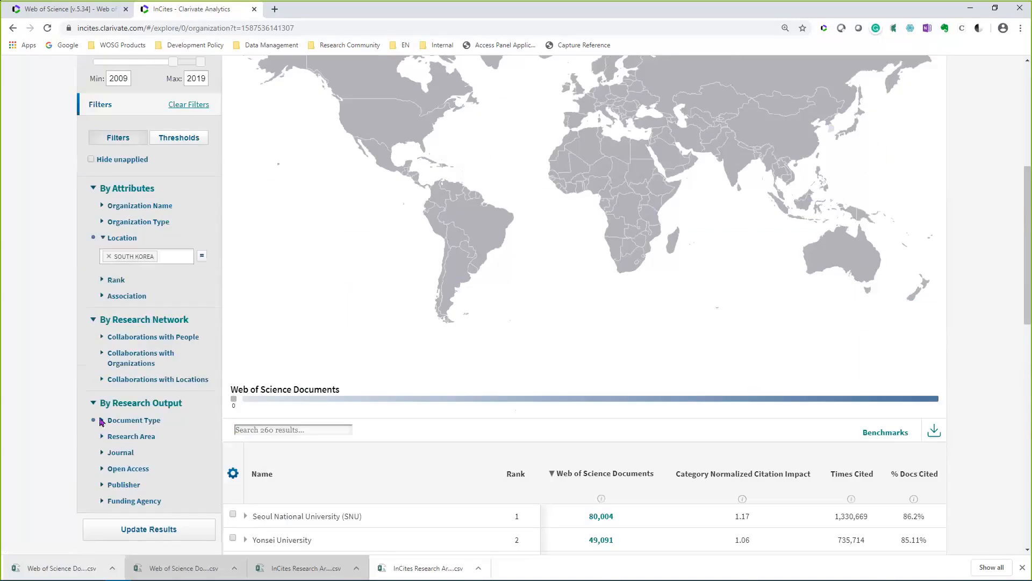
{"action": "left_click", "coordinate": [102, 421]}
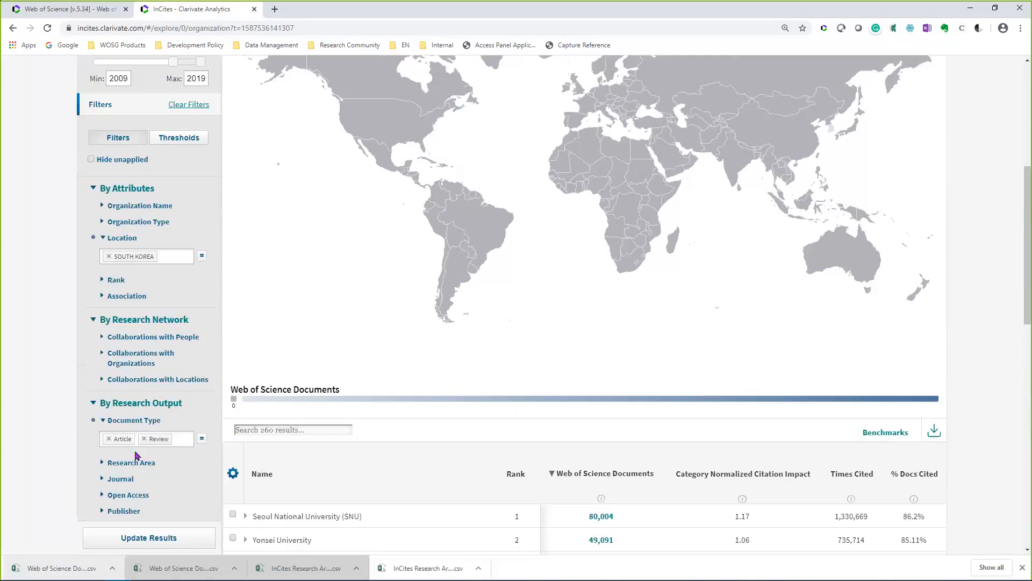
{"action": "scroll", "coordinate": [105, 222], "scroll_direction": "up", "scroll_amount": 1}
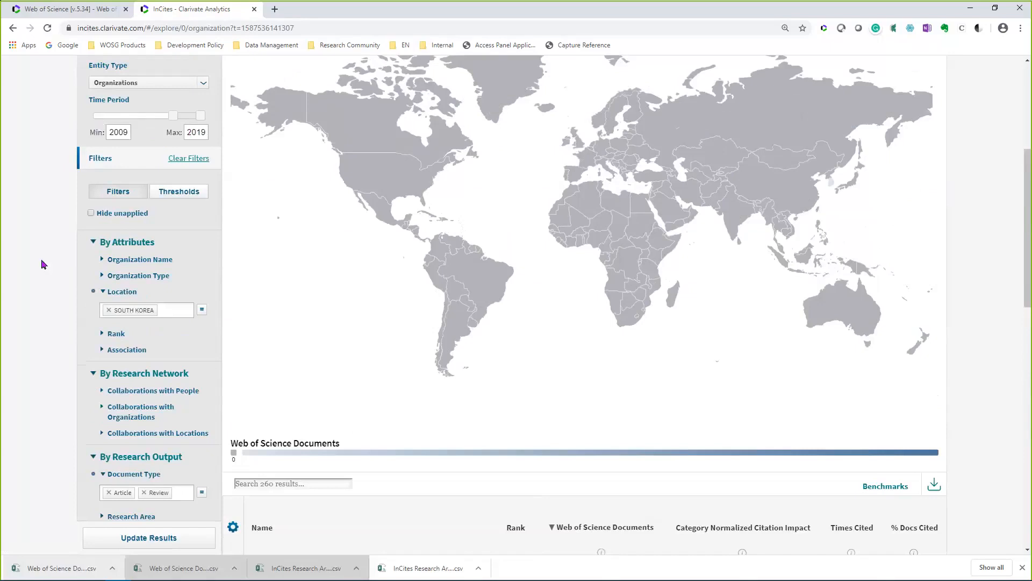
{"action": "scroll", "coordinate": [64, 200], "scroll_direction": "up", "scroll_amount": 1}
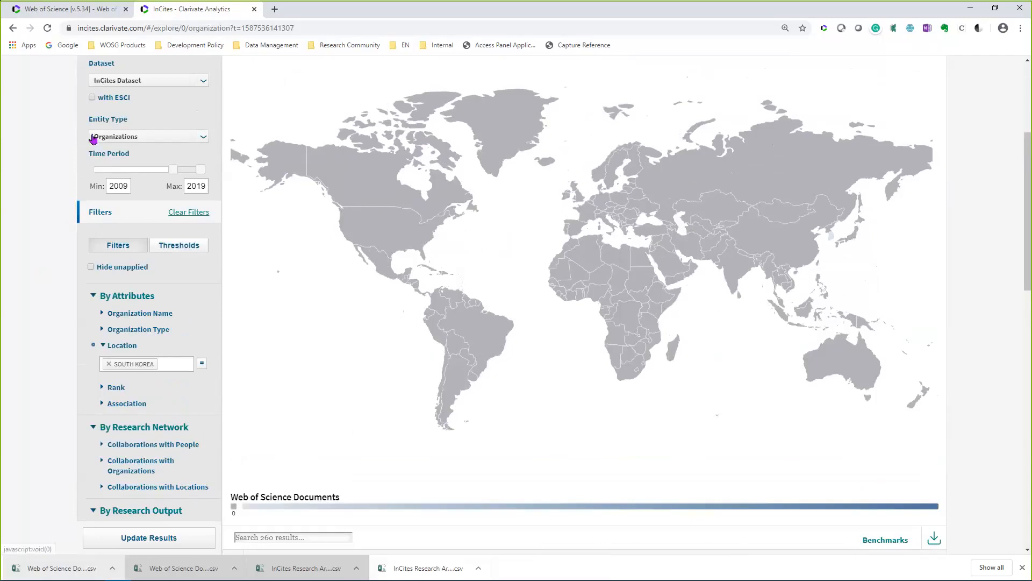
- Examine the South Korean organizations ranked by Web of Science Documents, along with their citation indicators
{"action": "scroll", "coordinate": [99, 203], "scroll_direction": "down", "scroll_amount": 5}
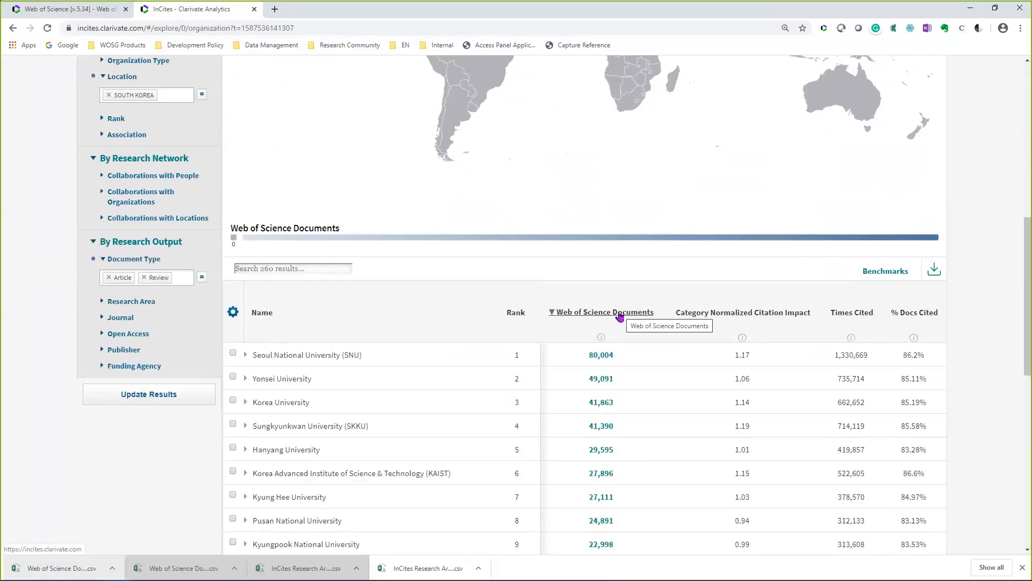
{"action": "scroll", "coordinate": [453, 317], "scroll_direction": "down", "scroll_amount": 2}
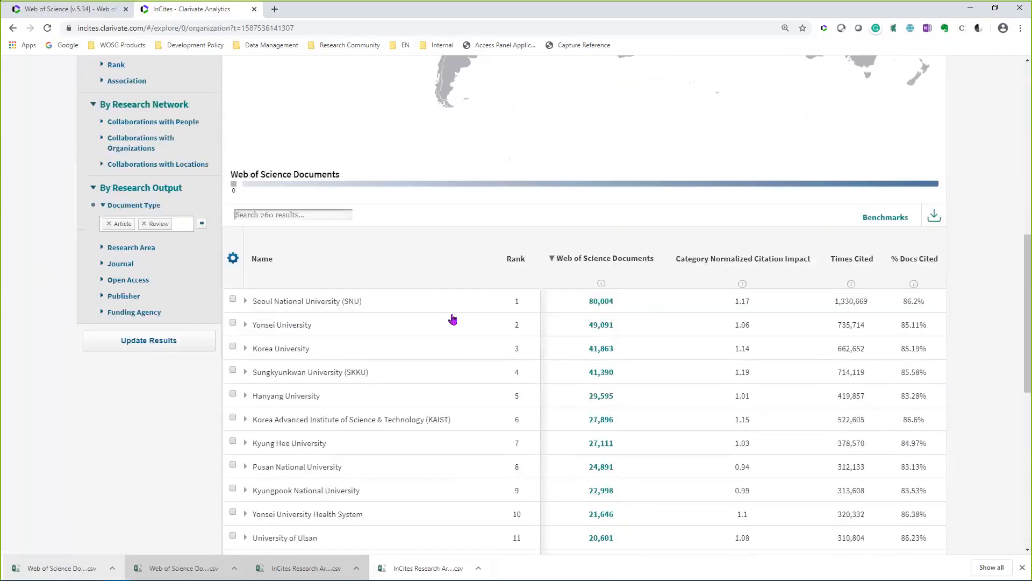
{"action": "scroll", "coordinate": [454, 318], "scroll_direction": "down", "scroll_amount": 1}
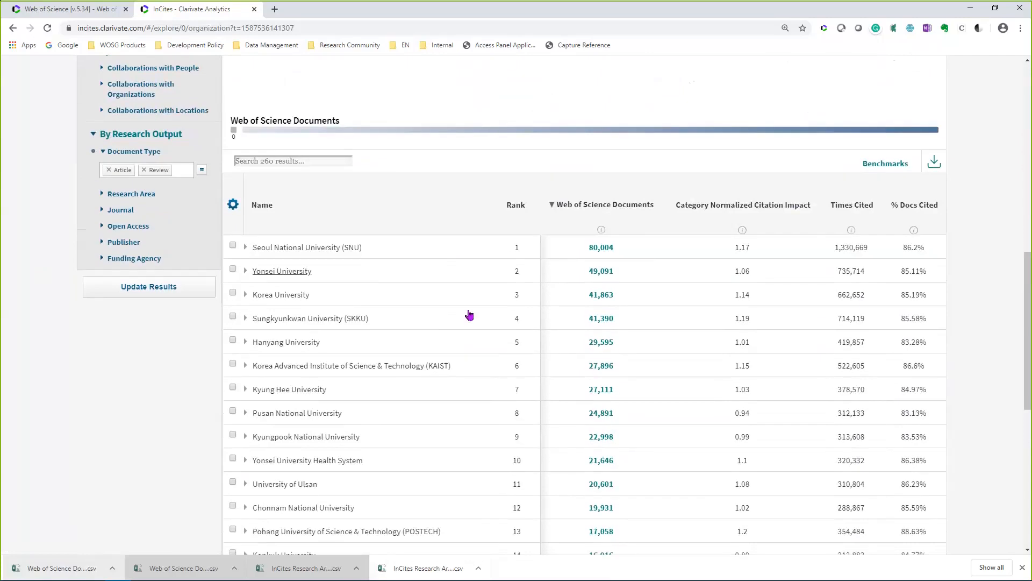
{"action": "scroll", "coordinate": [463, 317], "scroll_direction": "down", "scroll_amount": 2}
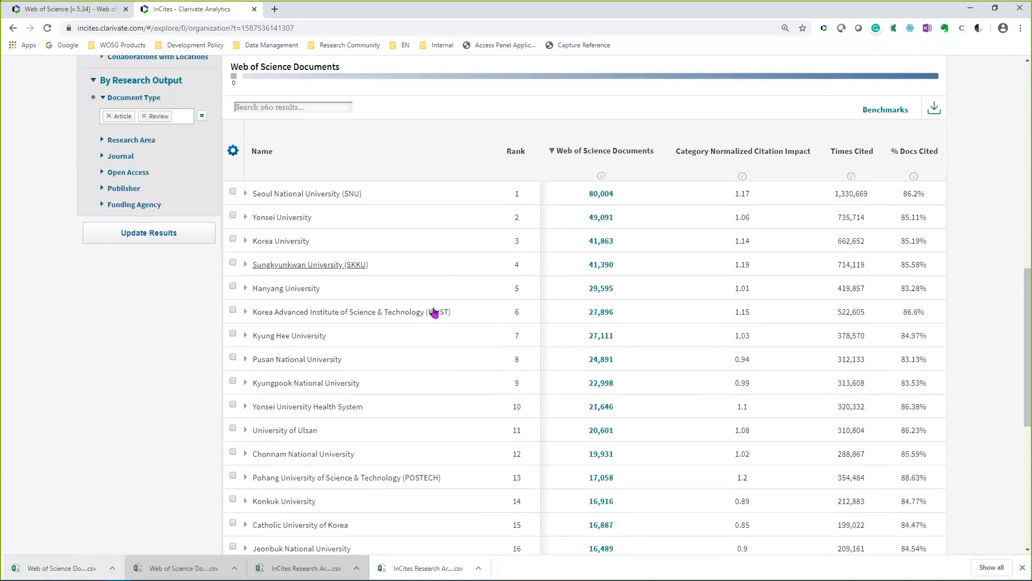
{"action": "scroll", "coordinate": [433, 309], "scroll_direction": "up", "scroll_amount": 4}
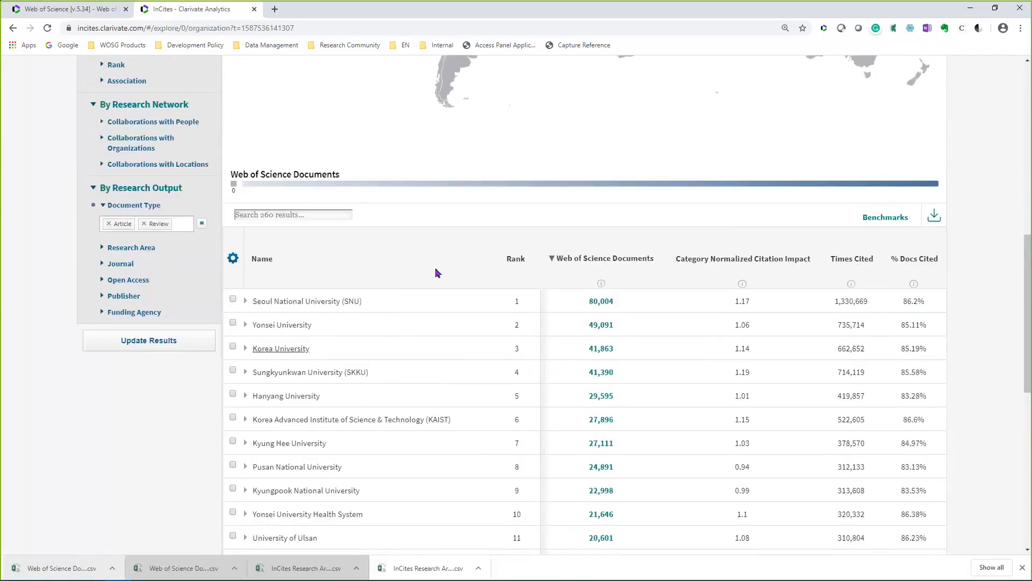
- Add the productivity indicators % Documents in Q1 Journals, % Documents in Top 1% and % Documents in Top 10% for the organizations table
{"action": "left_click", "coordinate": [233, 260]}
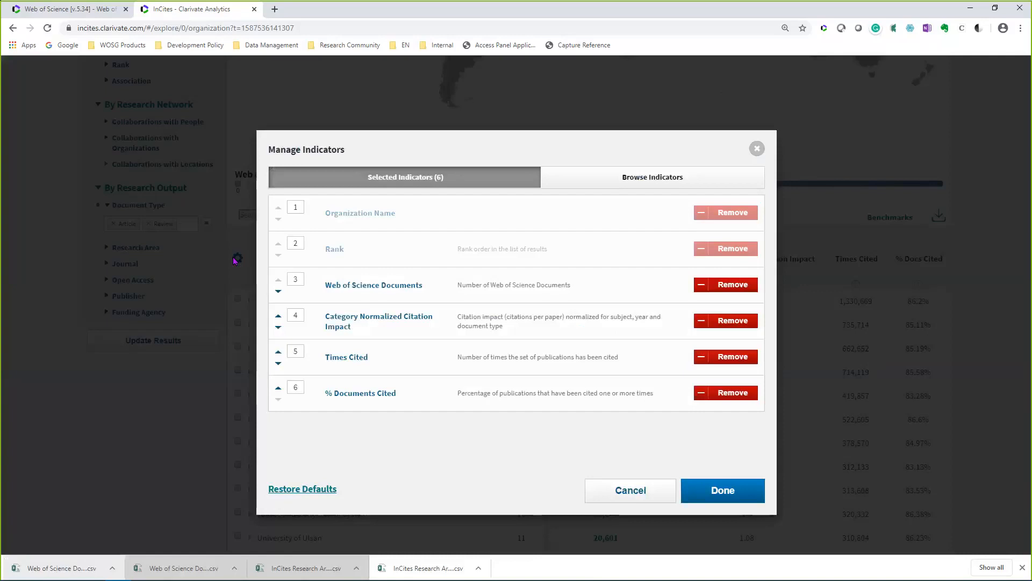
{"action": "left_click", "coordinate": [651, 177]}
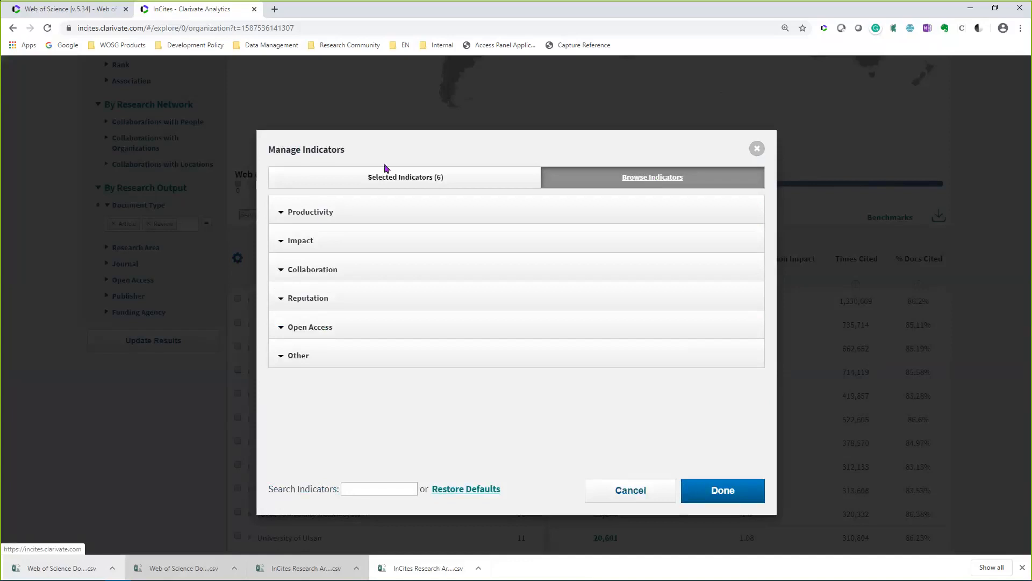
{"action": "left_click", "coordinate": [325, 215]}
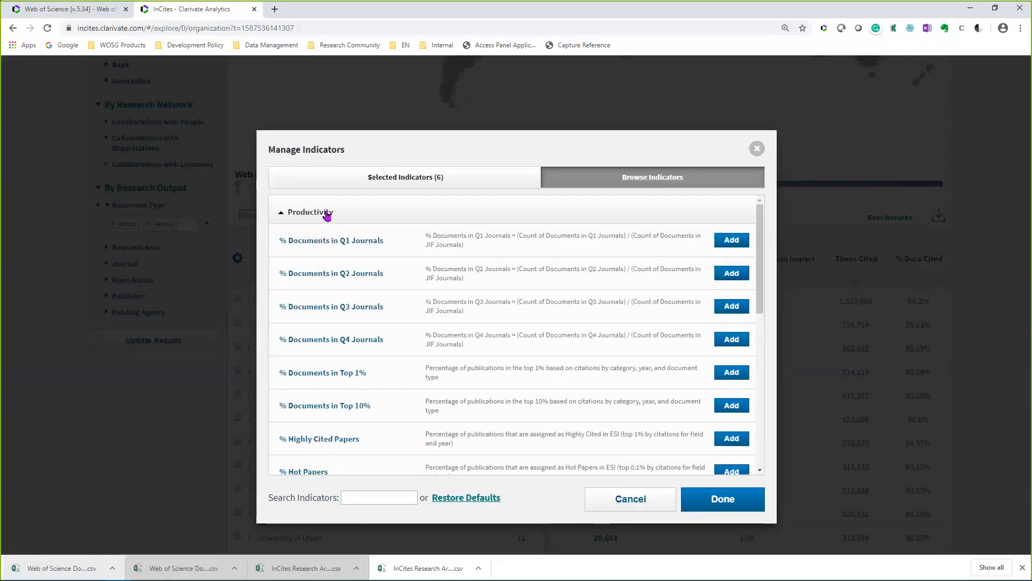
{"action": "left_click", "coordinate": [740, 244]}
{"action": "scroll", "coordinate": [742, 243], "scroll_direction": "down", "scroll_amount": 1}
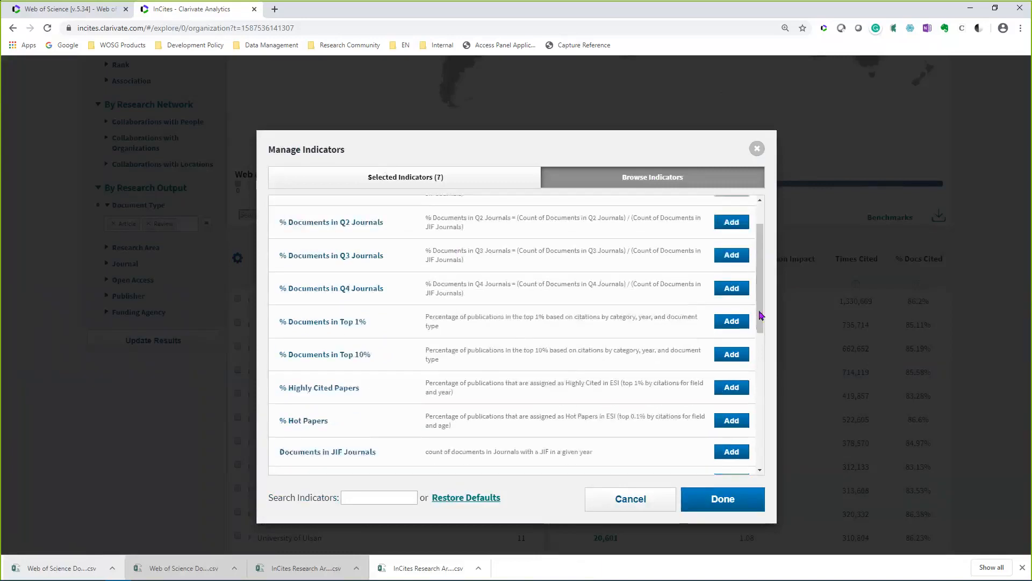
{"action": "left_click", "coordinate": [736, 328]}
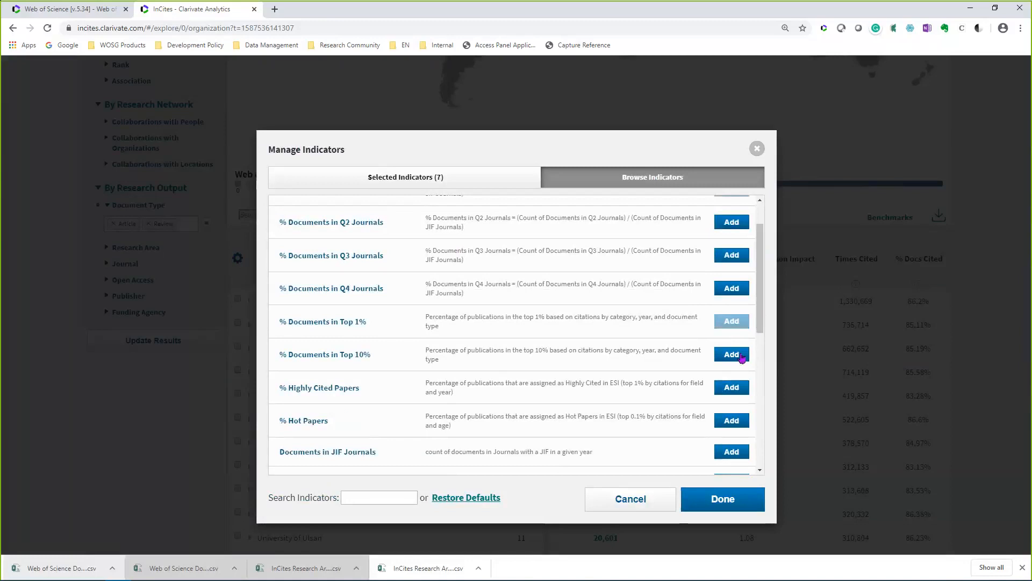
{"action": "left_click", "coordinate": [742, 358]}
- Add the % Highly Cited Papers and Highly Cited Papers indicators, and check the productivity selections made
{"action": "scroll", "coordinate": [761, 357], "scroll_direction": "down", "scroll_amount": 2}
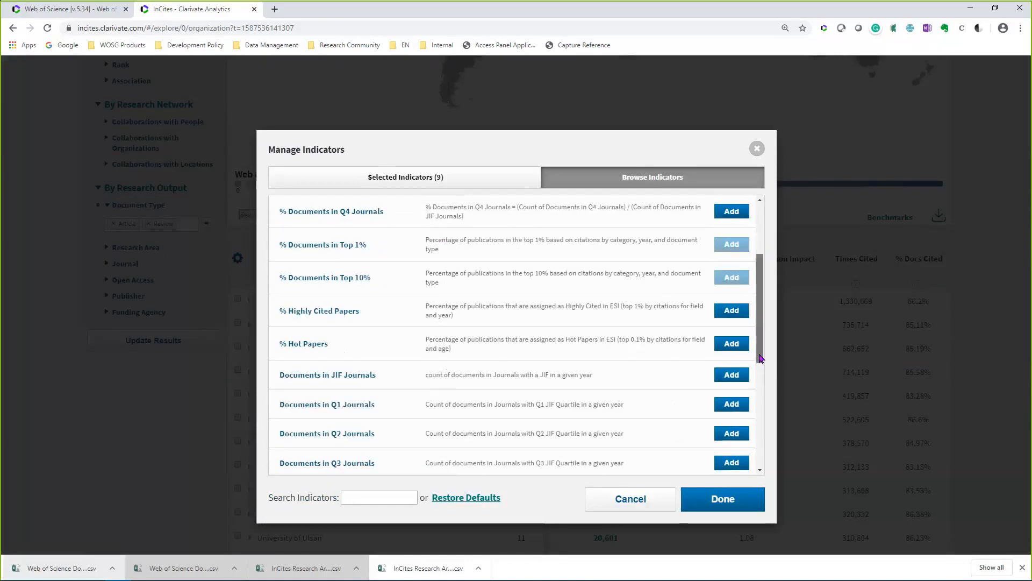
{"action": "left_click", "coordinate": [734, 305]}
{"action": "scroll", "coordinate": [764, 321], "scroll_direction": "down", "scroll_amount": 2}
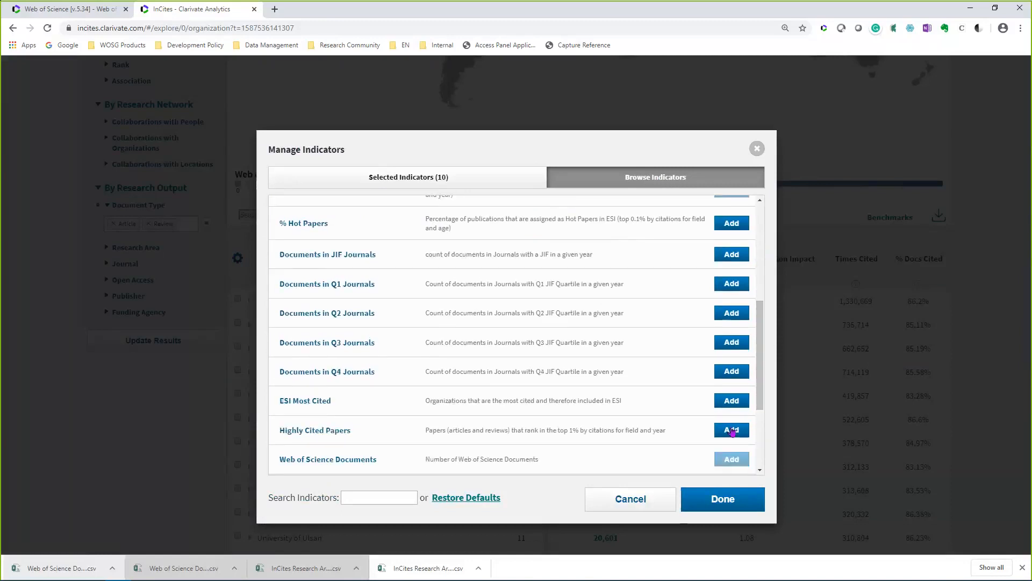
{"action": "left_click", "coordinate": [732, 431]}
{"action": "scroll", "coordinate": [677, 345], "scroll_direction": "up", "scroll_amount": 5}
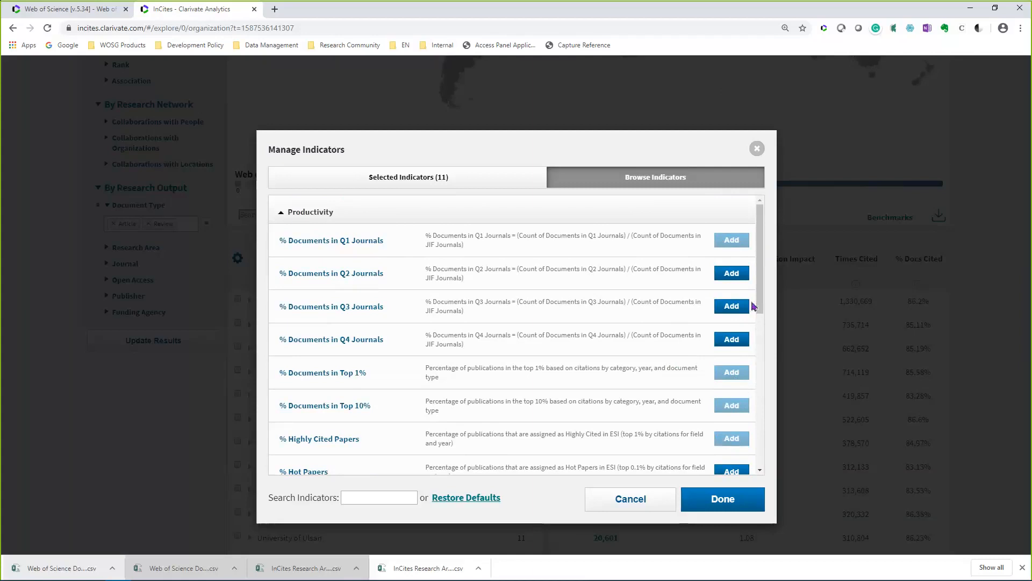
- Add the % Industry Collaborations and % International Collaborations indicators from the collaboration group
{"action": "left_click_drag", "start_coordinate": [753, 305], "coordinate": [767, 411]}
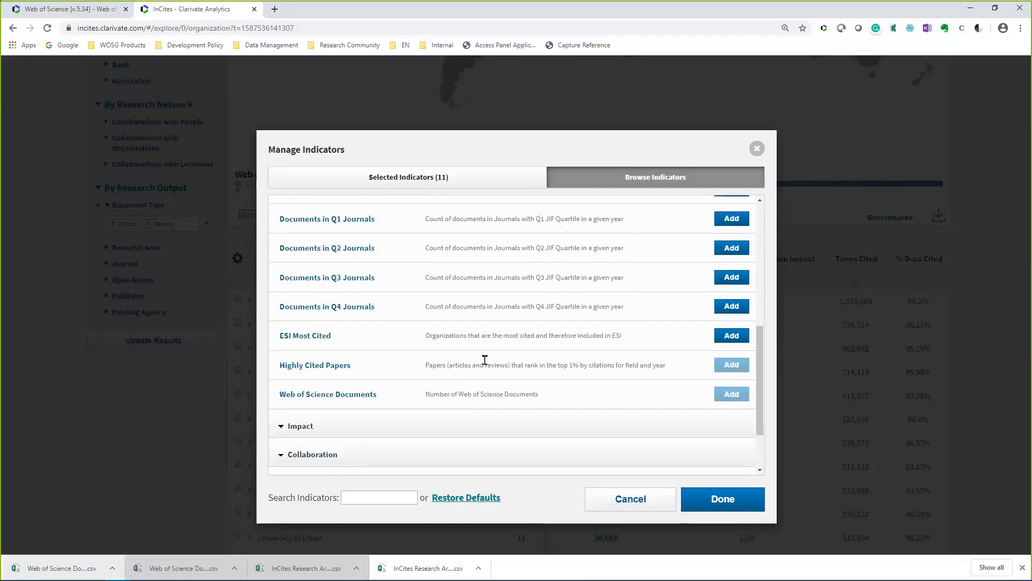
{"action": "left_click_drag", "start_coordinate": [761, 366], "coordinate": [762, 366]}
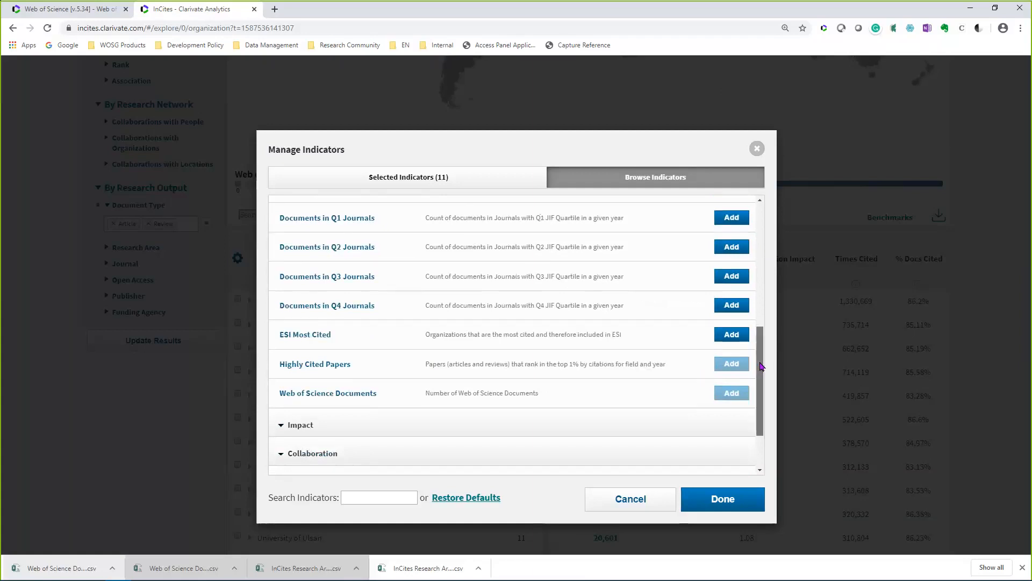
{"action": "scroll", "coordinate": [762, 366], "scroll_direction": "down", "scroll_amount": 2}
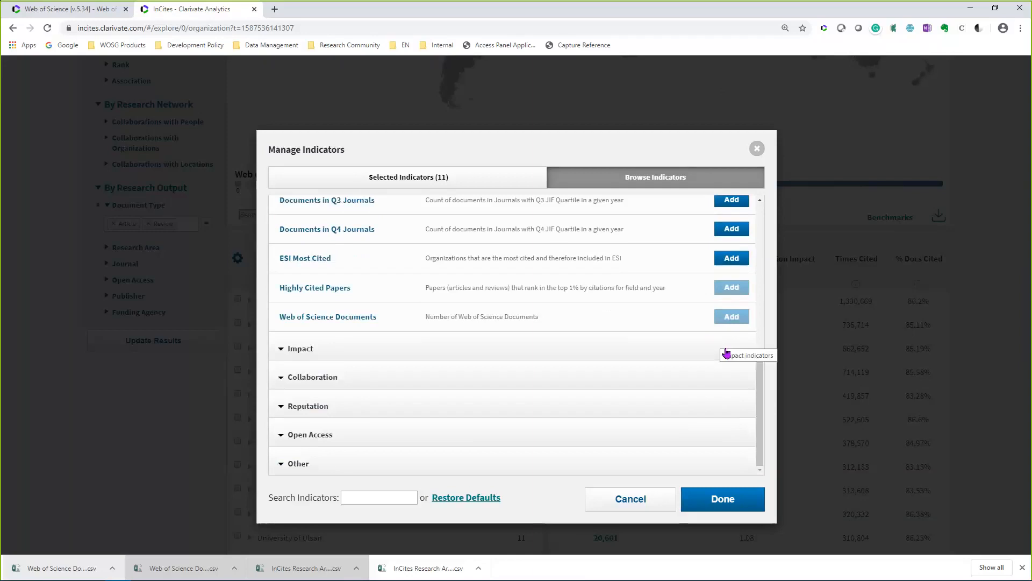
{"action": "left_click", "coordinate": [693, 380]}
{"action": "scroll", "coordinate": [763, 404], "scroll_direction": "down", "scroll_amount": 2}
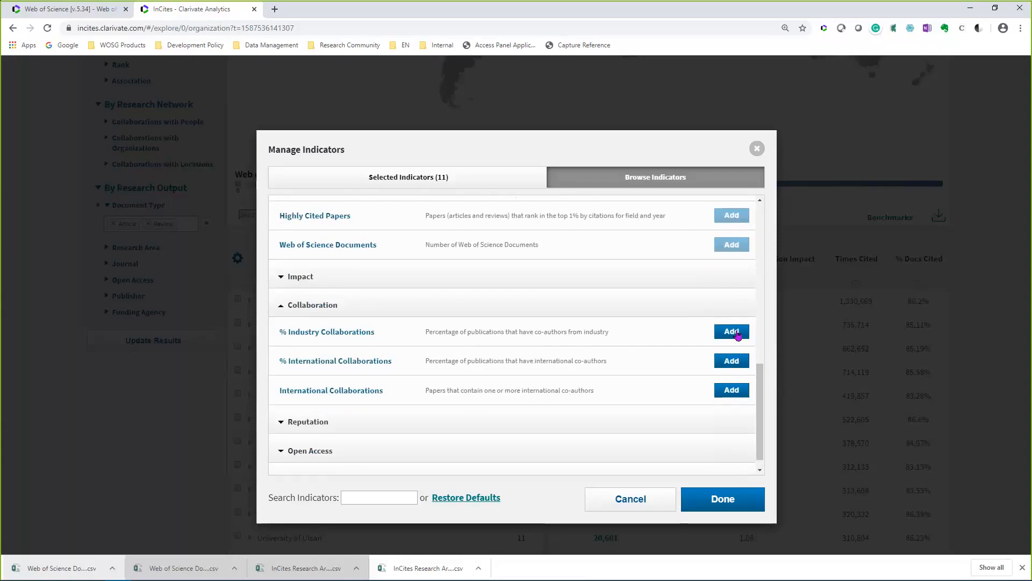
{"action": "left_click", "coordinate": [740, 334]}
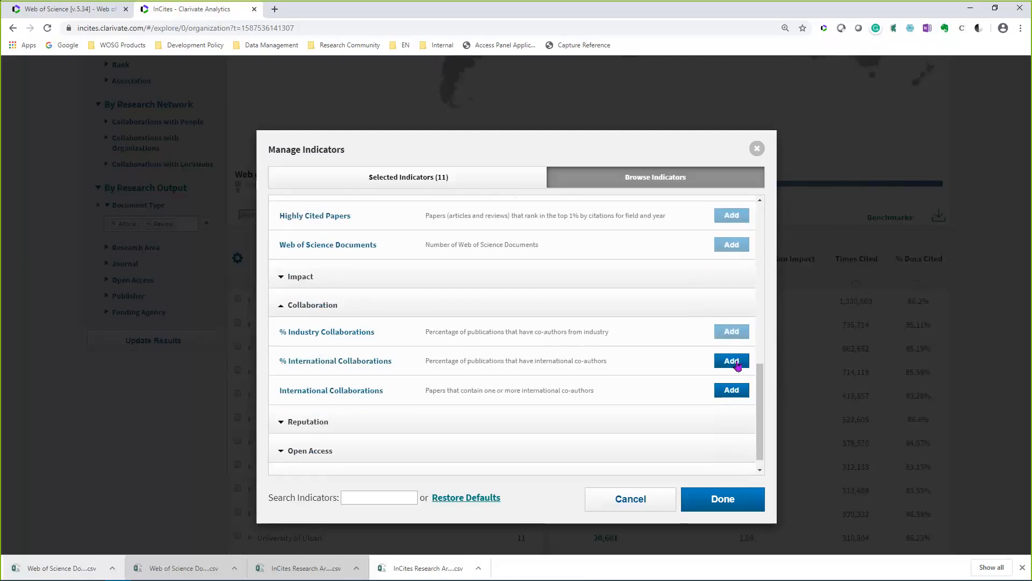
{"action": "left_click", "coordinate": [740, 361]}
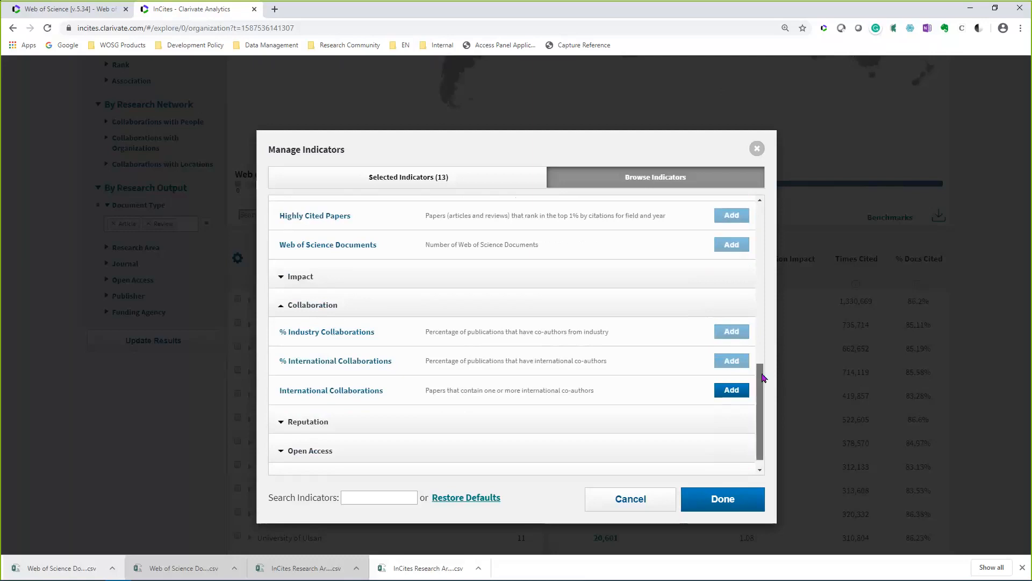
- Add the Country/Region indicator from the Other group to the selected indicators
{"action": "scroll", "coordinate": [763, 376], "scroll_direction": "down", "scroll_amount": 1}
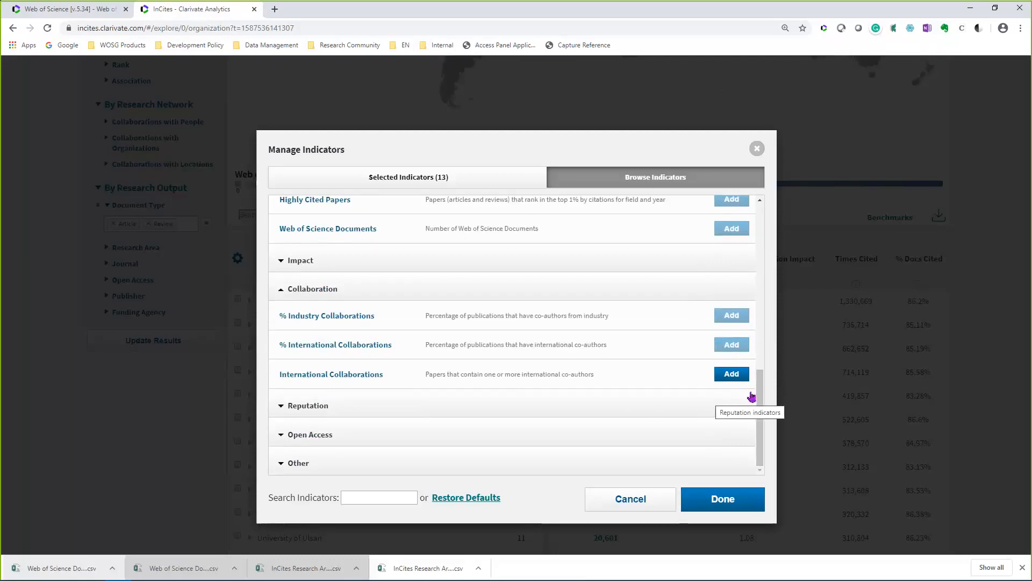
{"action": "left_click", "coordinate": [297, 465]}
{"action": "scroll", "coordinate": [397, 403], "scroll_direction": "down", "scroll_amount": 2}
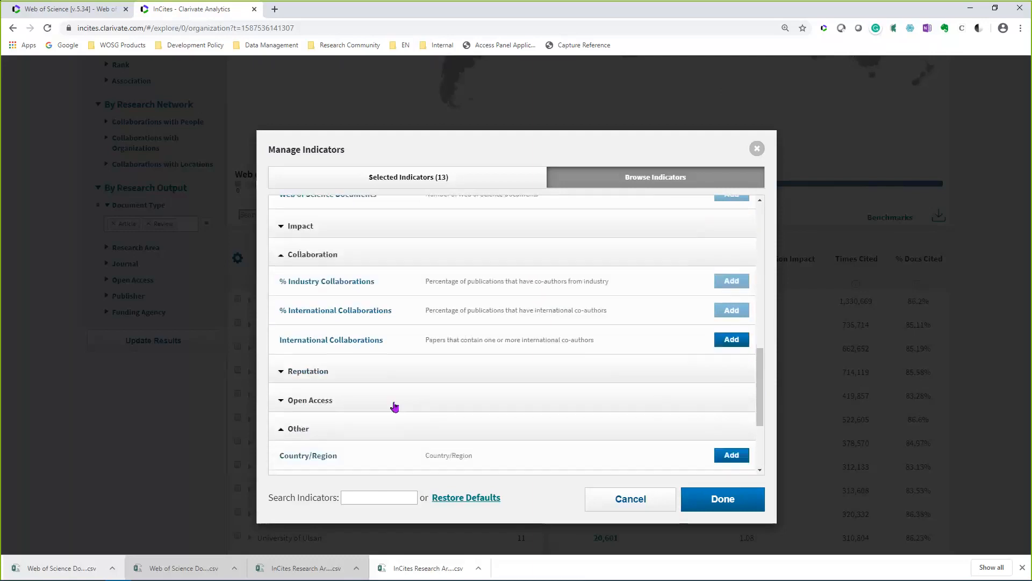
{"action": "scroll", "coordinate": [403, 396], "scroll_direction": "down", "scroll_amount": 1}
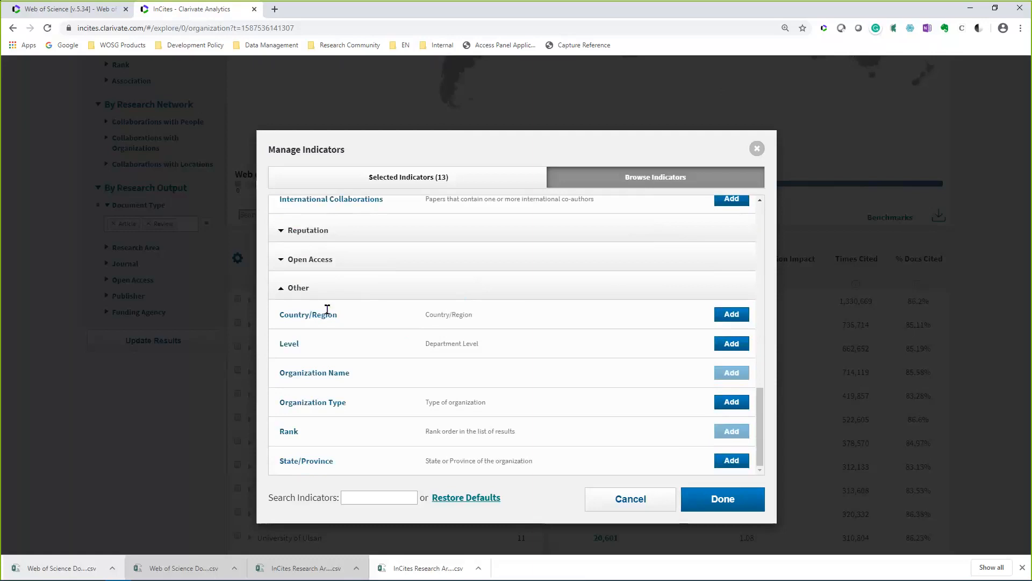
{"action": "left_click", "coordinate": [733, 318]}
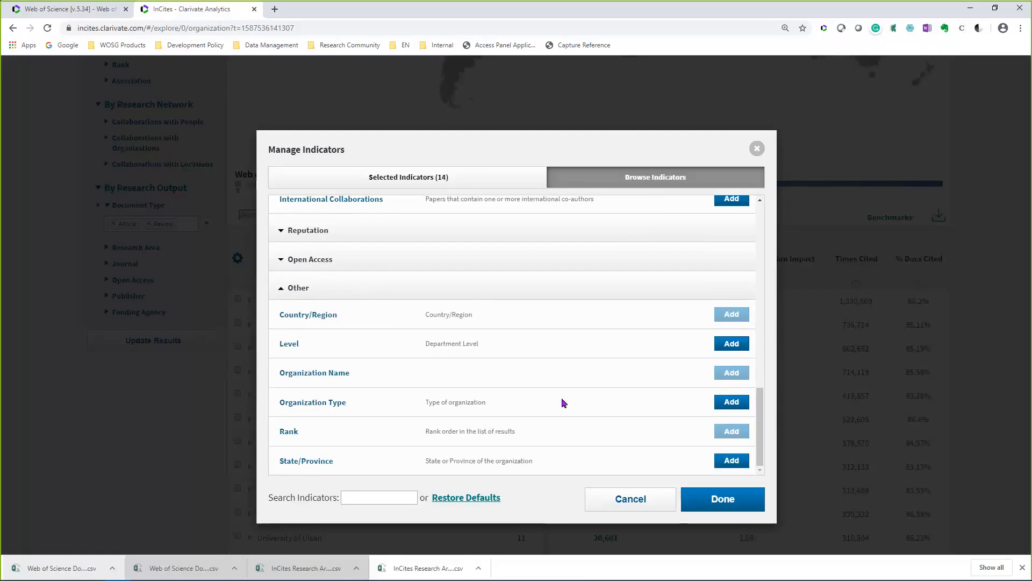
- Add the Organization Type indicator and apply the selected indicators to the organizations table
{"action": "left_click", "coordinate": [734, 408]}
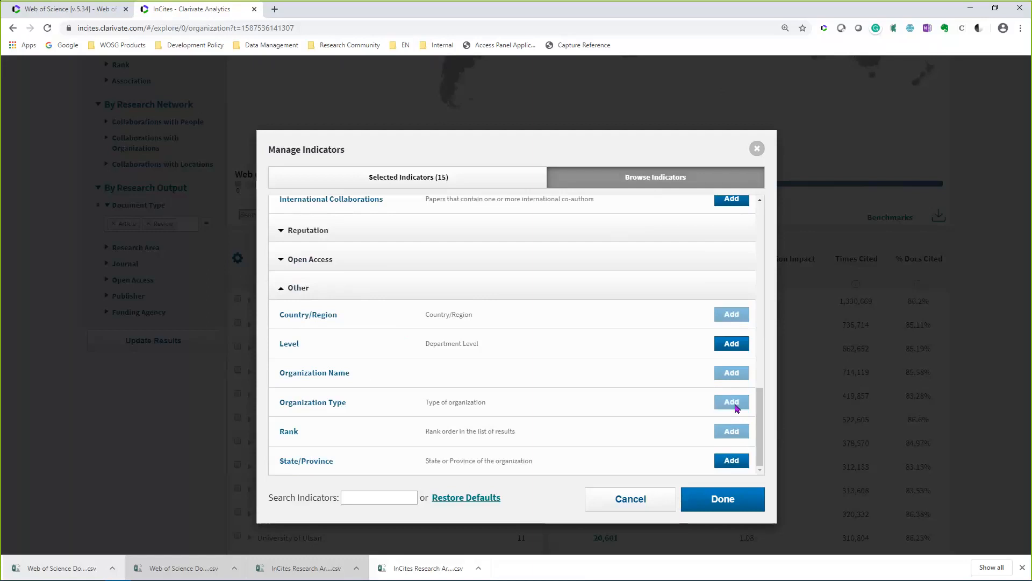
{"action": "left_click", "coordinate": [741, 498]}
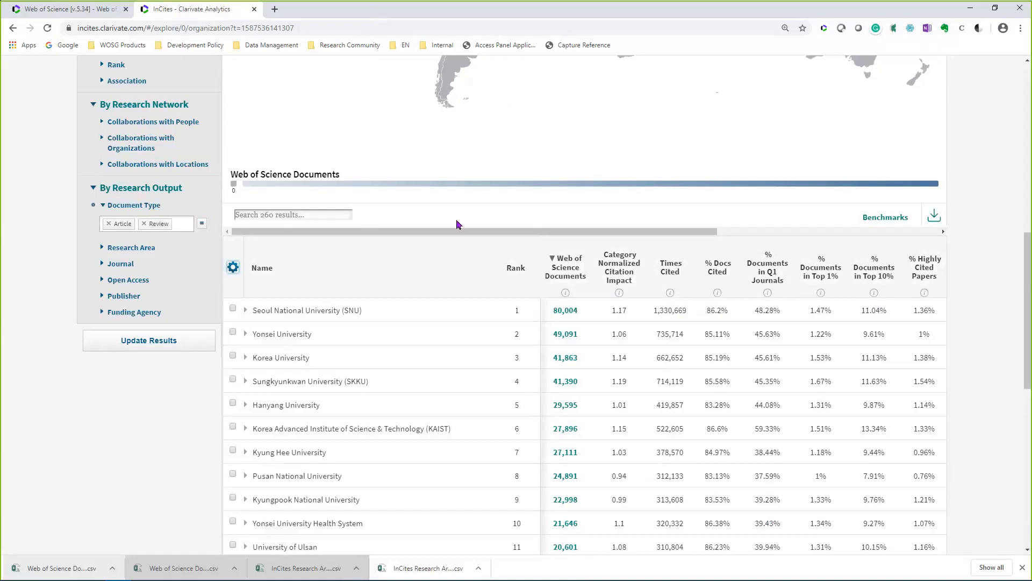
{"action": "left_click_drag", "start_coordinate": [497, 235], "coordinate": [719, 234]}
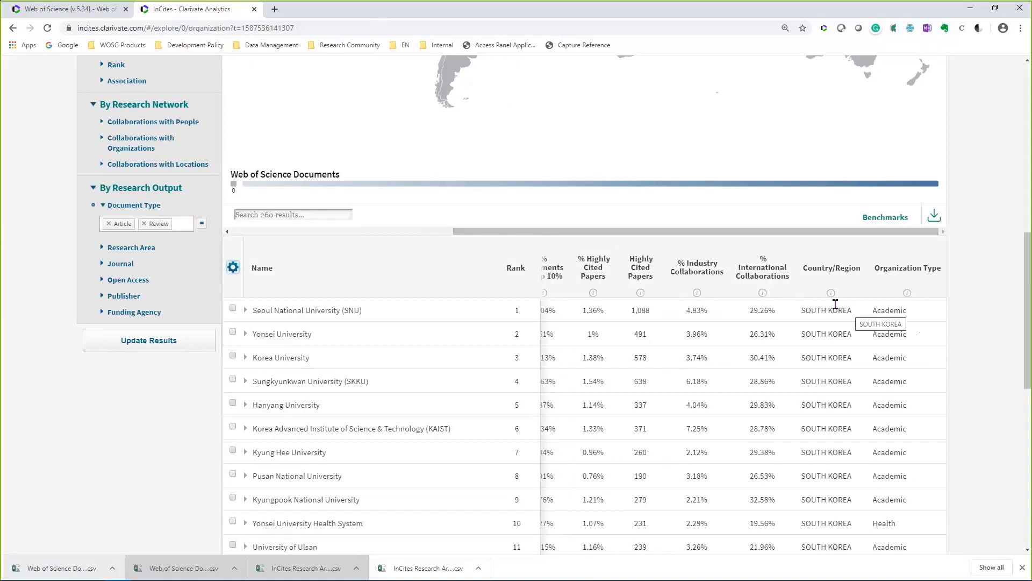
- Load more organizations into the results table and examine their organization types and indicator columns
{"action": "scroll", "coordinate": [834, 302], "scroll_direction": "down", "scroll_amount": 2}
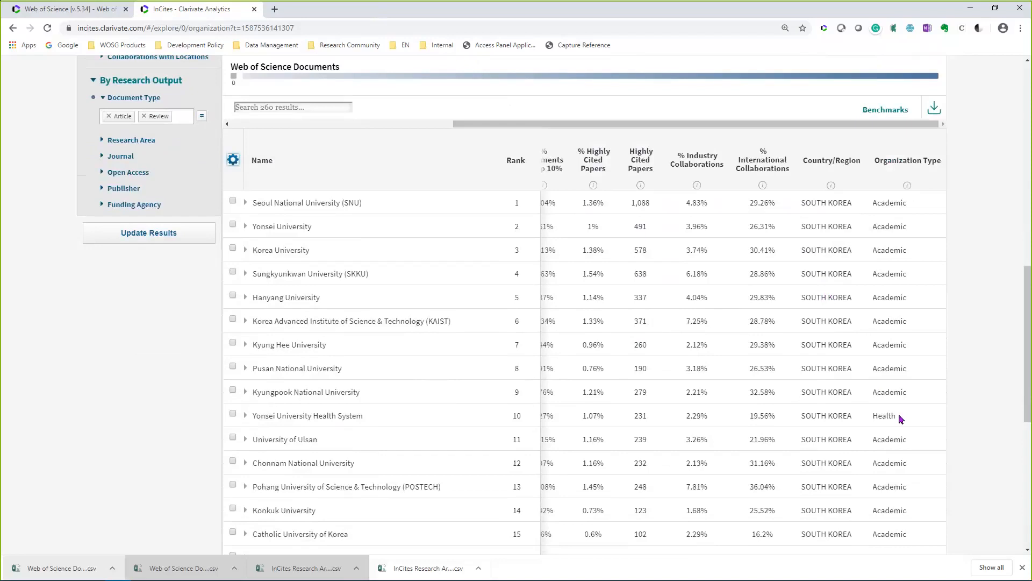
{"action": "scroll", "coordinate": [888, 411], "scroll_direction": "down", "scroll_amount": 1}
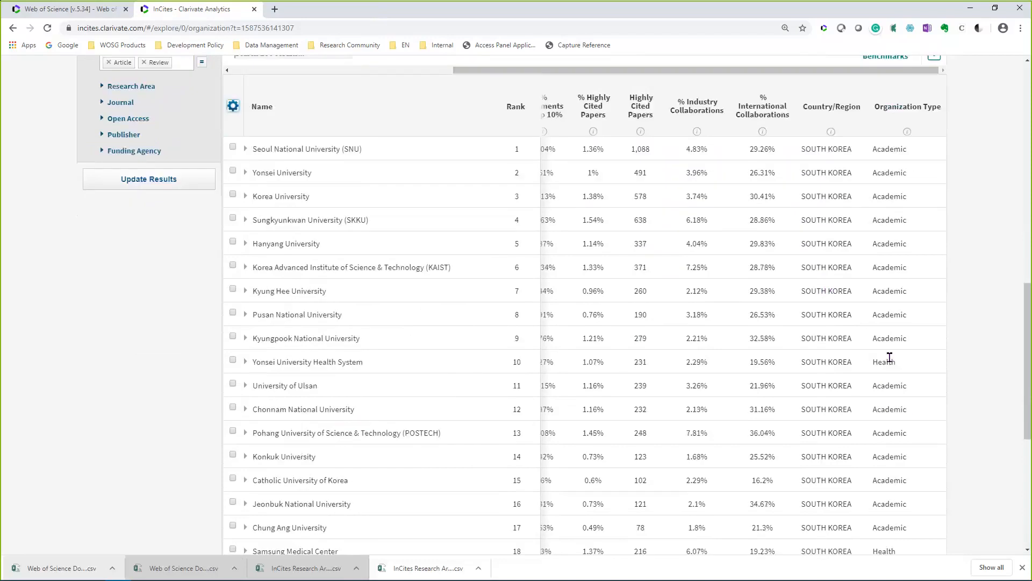
{"action": "scroll", "coordinate": [889, 358], "scroll_direction": "down", "scroll_amount": 5}
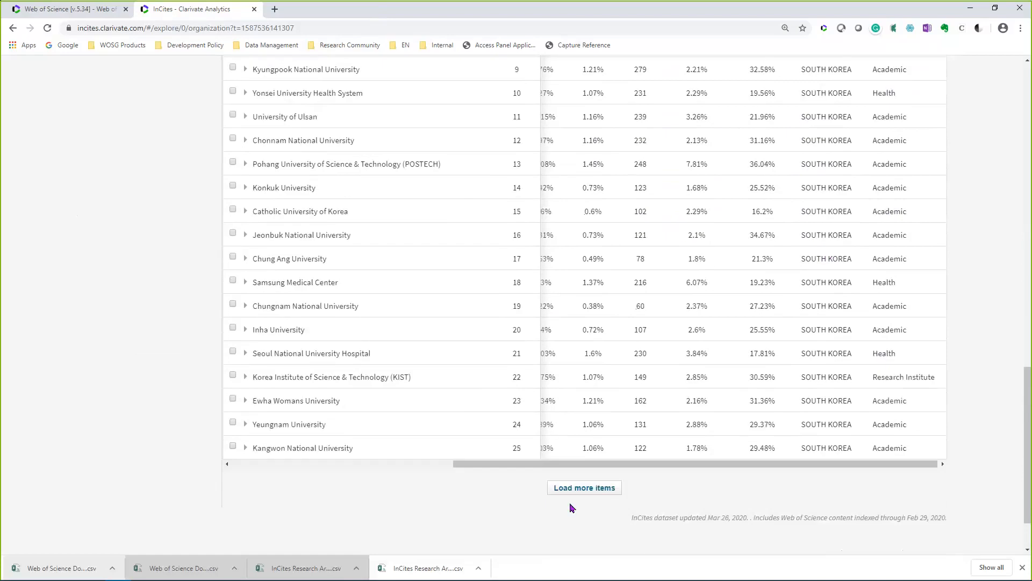
{"action": "left_click", "coordinate": [576, 489]}
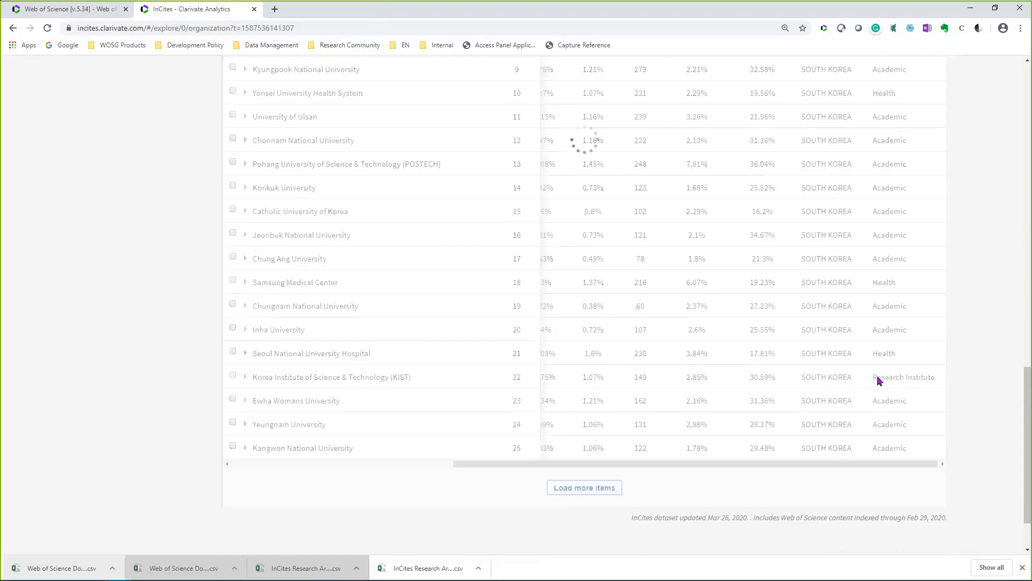
{"action": "scroll", "coordinate": [884, 355], "scroll_direction": "down", "scroll_amount": 2}
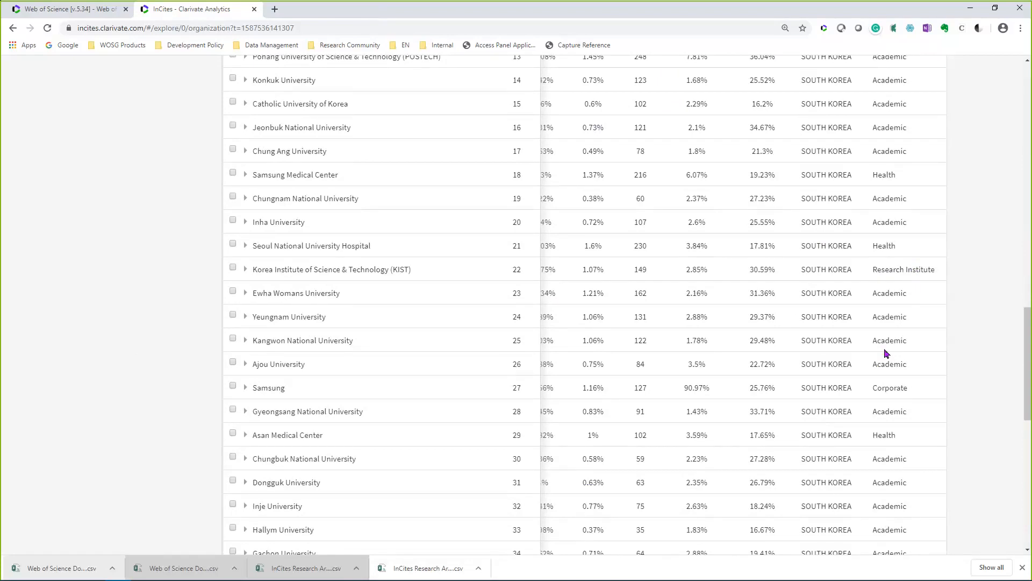
{"action": "scroll", "coordinate": [887, 353], "scroll_direction": "up", "scroll_amount": 12}
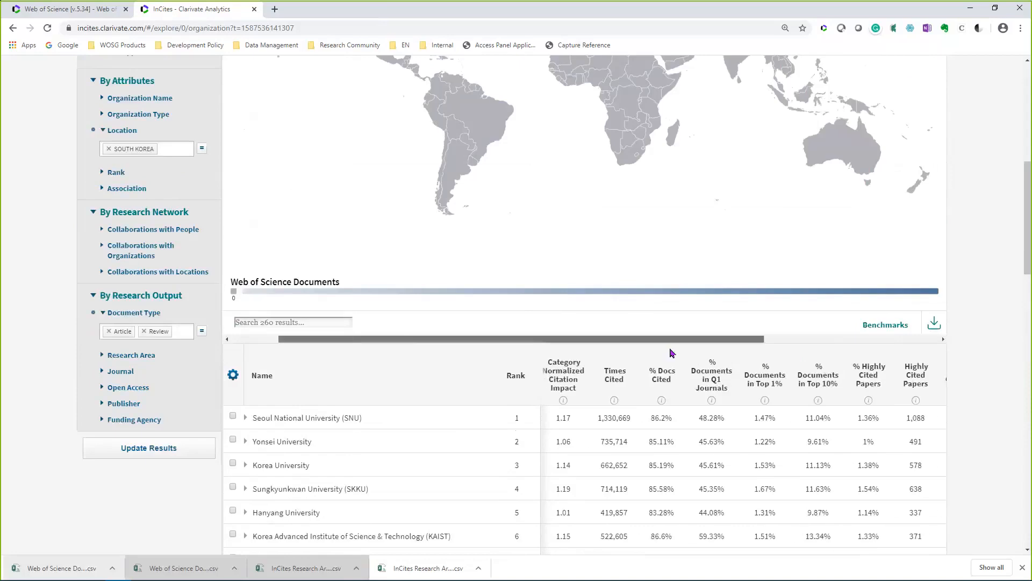
{"action": "scroll", "coordinate": [670, 348], "scroll_direction": "right", "scroll_amount": 2}
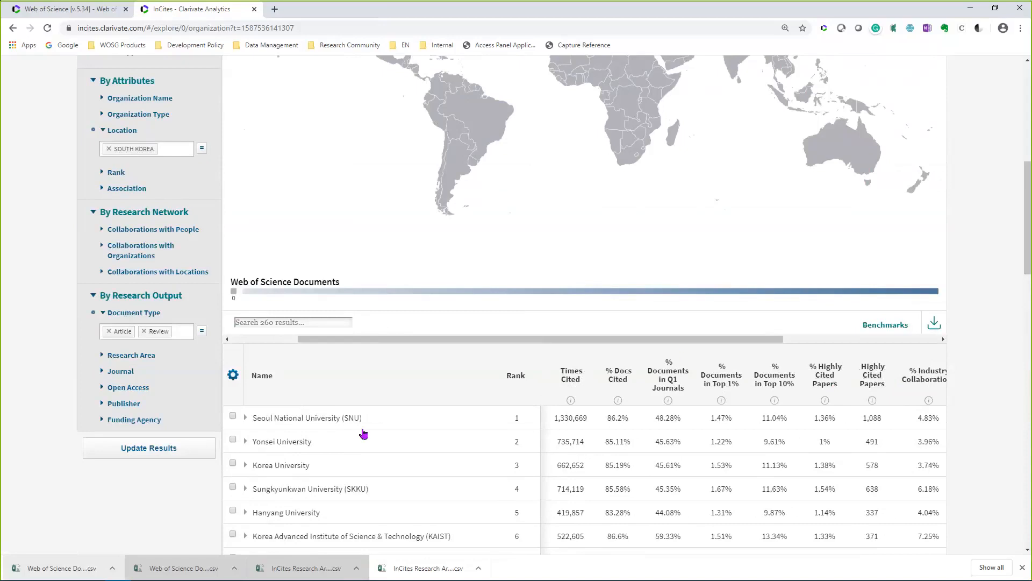
- Change the tile's visualization from the geographic map to a Radar Chart
{"action": "scroll", "coordinate": [363, 433], "scroll_direction": "up", "scroll_amount": 6}
{"action": "left_click", "coordinate": [271, 116]}
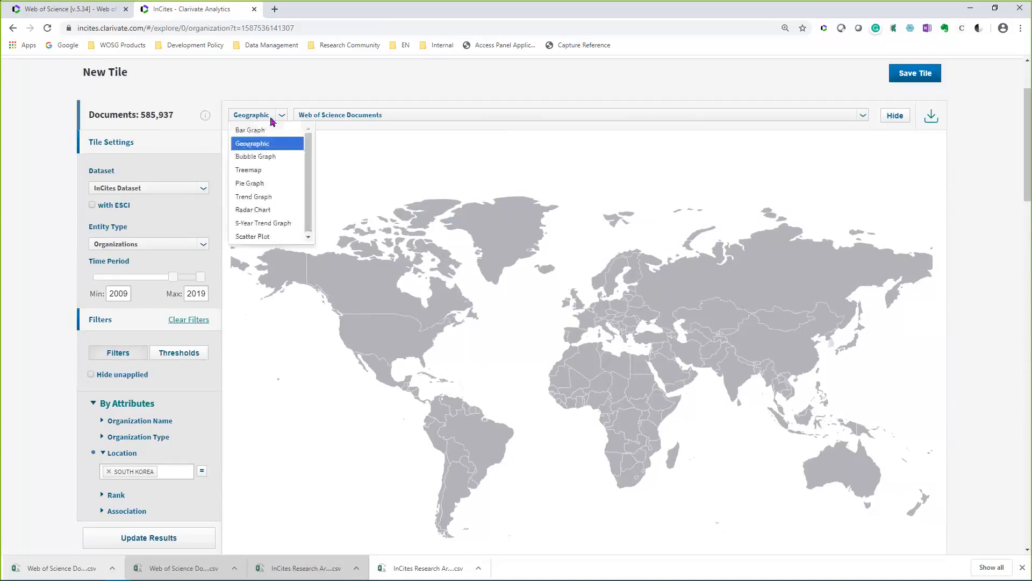
{"action": "left_click", "coordinate": [272, 211]}
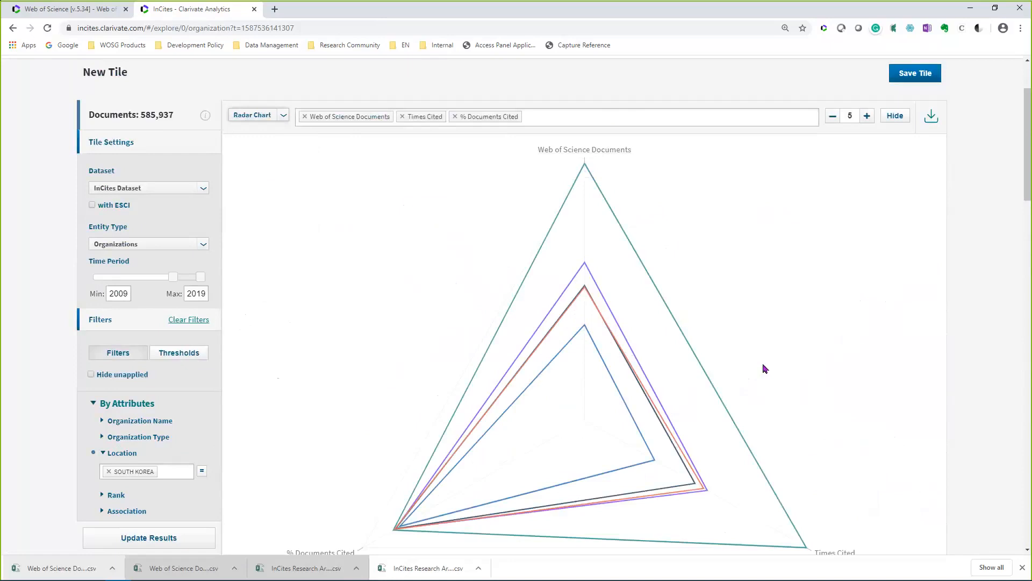
- Add % Documents in Top 10% and % International Collaborations to the radar chart, and inspect Seoul National University's chart values
{"action": "left_click", "coordinate": [619, 121]}
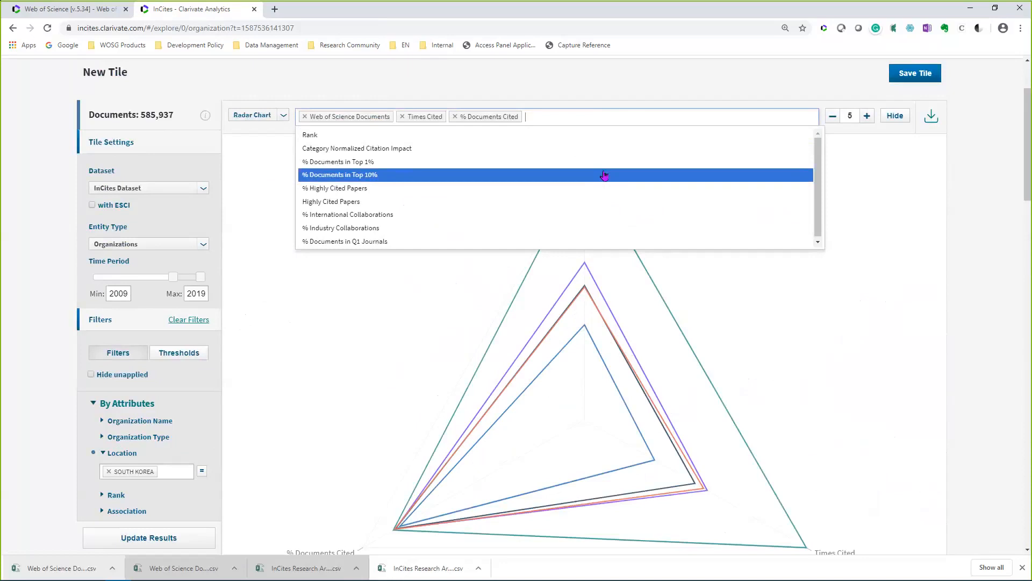
{"action": "left_click", "coordinate": [605, 175]}
{"action": "left_click", "coordinate": [634, 115]}
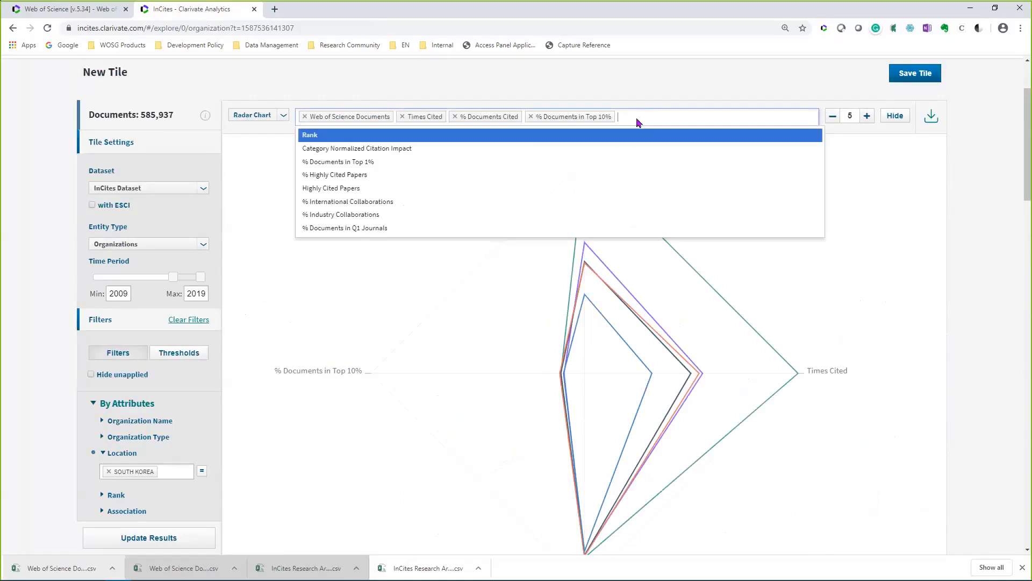
{"action": "left_click", "coordinate": [603, 204]}
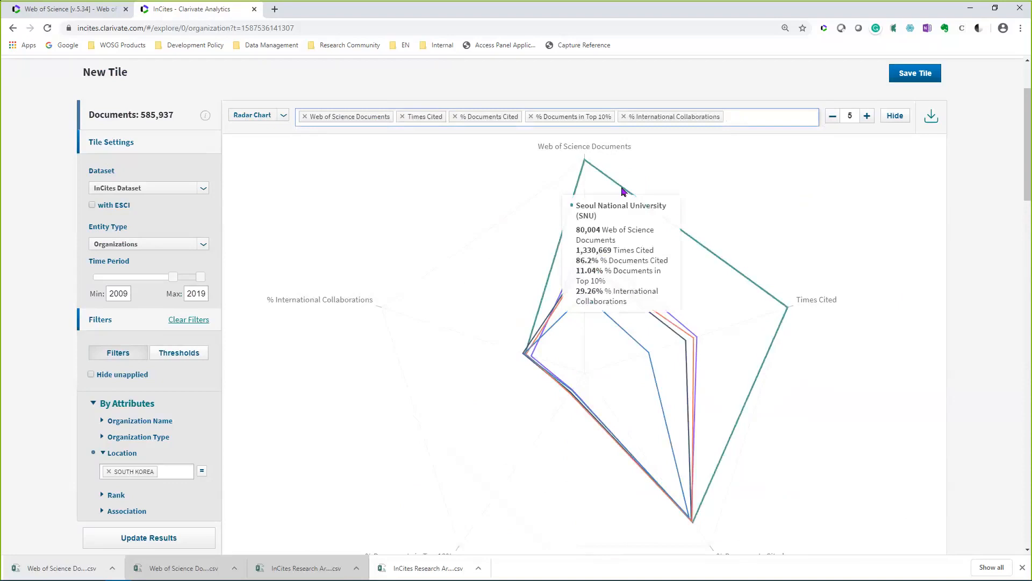
{"action": "mouse_move", "coordinate": [624, 192]}
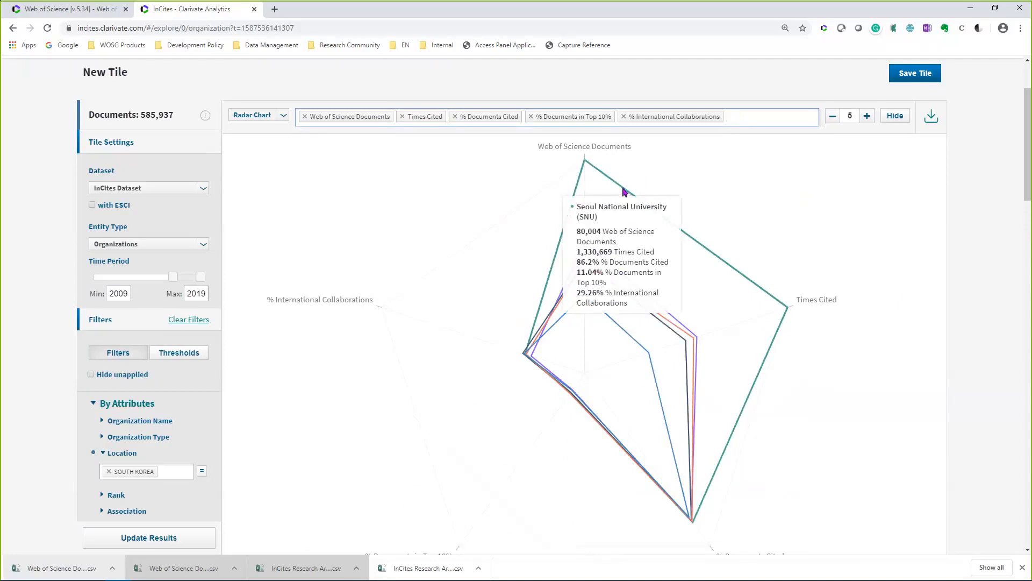
- Add % Documents in Q1 Journals as another radar chart axis and inspect the plotted universities
{"action": "scroll", "coordinate": [795, 250], "scroll_direction": "down", "scroll_amount": 2}
{"action": "scroll", "coordinate": [796, 250], "scroll_direction": "up", "scroll_amount": 1}
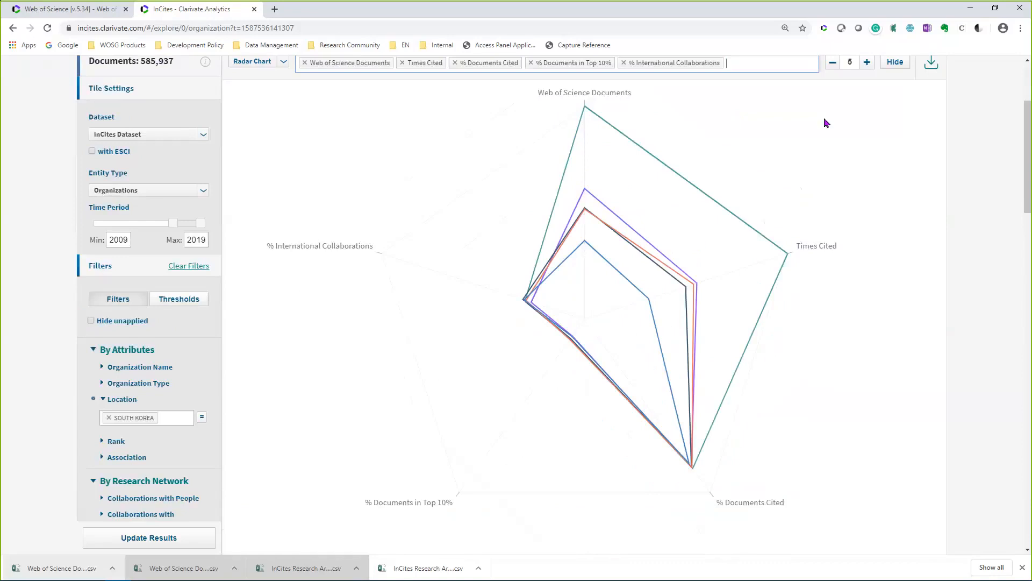
{"action": "scroll", "coordinate": [827, 122], "scroll_direction": "up", "scroll_amount": 1}
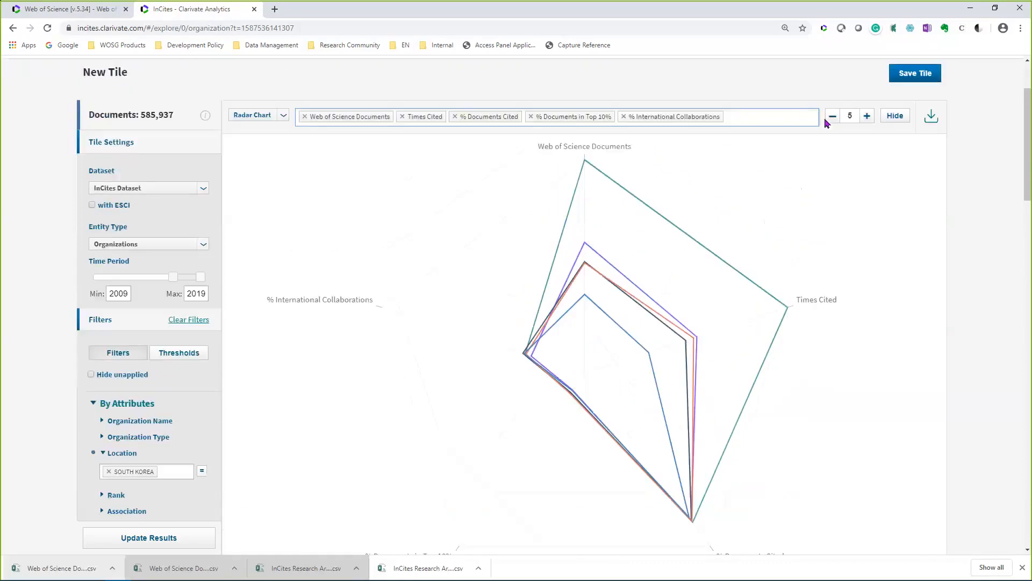
{"action": "left_click", "coordinate": [760, 118]}
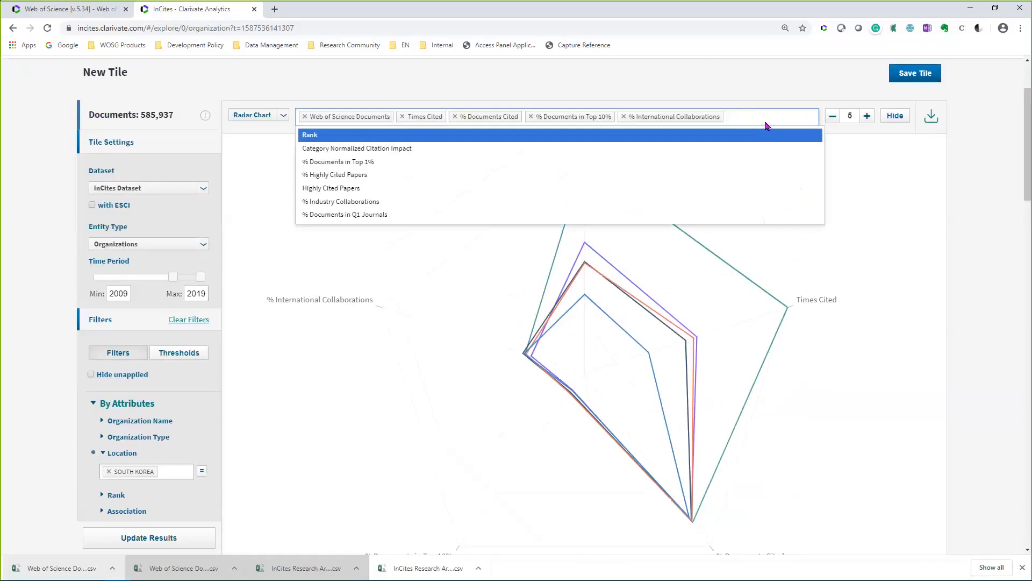
{"action": "left_click", "coordinate": [443, 215]}
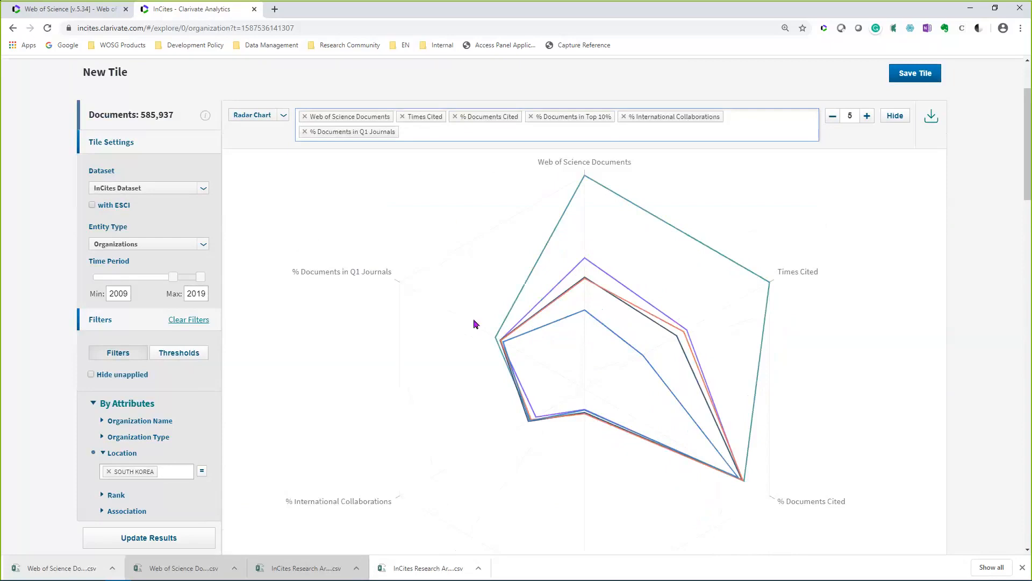
{"action": "mouse_move", "coordinate": [496, 341]}
{"action": "mouse_move", "coordinate": [530, 425]}
- Add the Global Baseline benchmark to the organizations results and review its values across the indicator columns
{"action": "scroll", "coordinate": [673, 207], "scroll_direction": "down", "scroll_amount": 1}
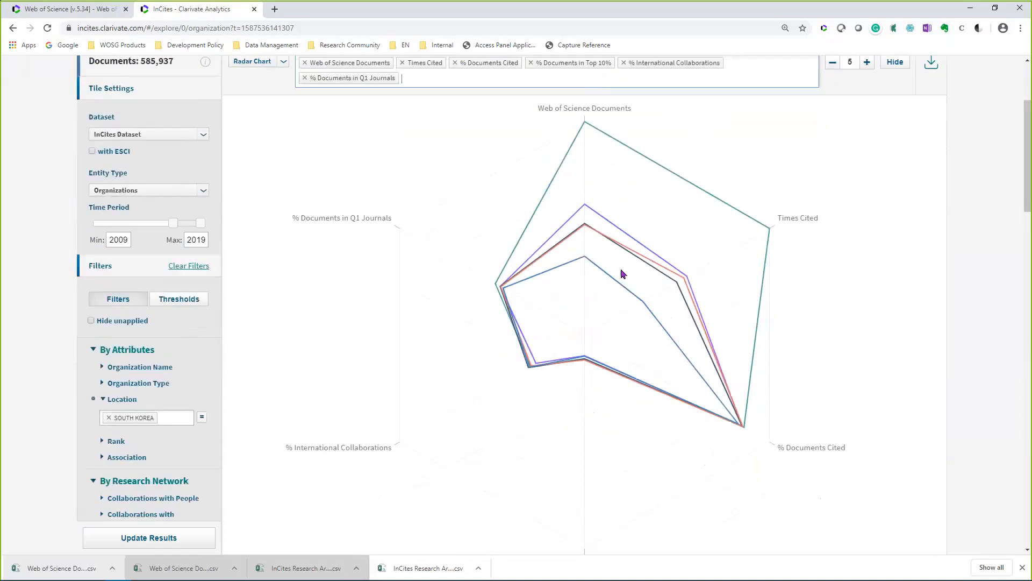
{"action": "scroll", "coordinate": [620, 269], "scroll_direction": "down", "scroll_amount": 2}
{"action": "scroll", "coordinate": [607, 504], "scroll_direction": "down", "scroll_amount": 2}
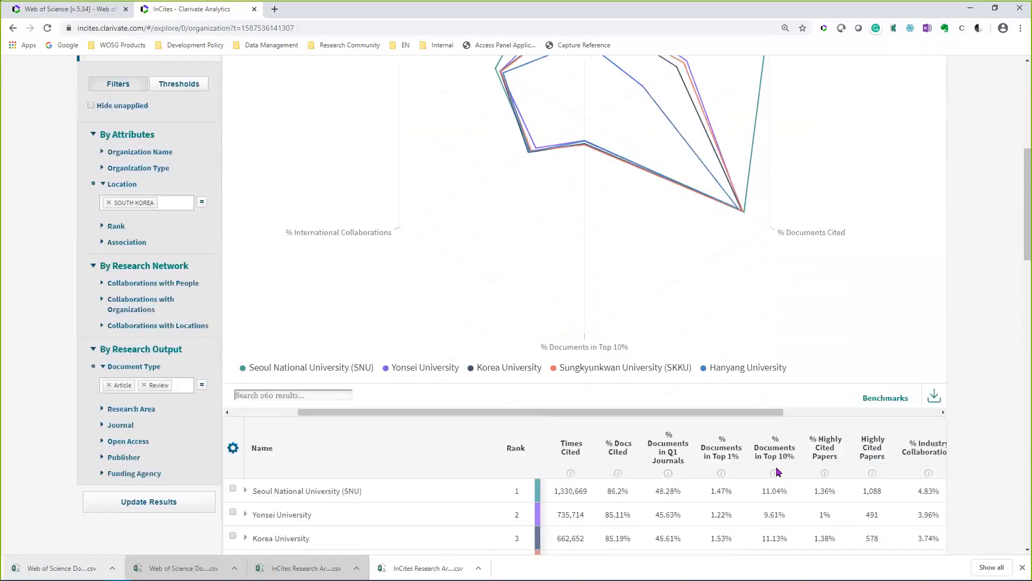
{"action": "scroll", "coordinate": [792, 458], "scroll_direction": "down", "scroll_amount": 1}
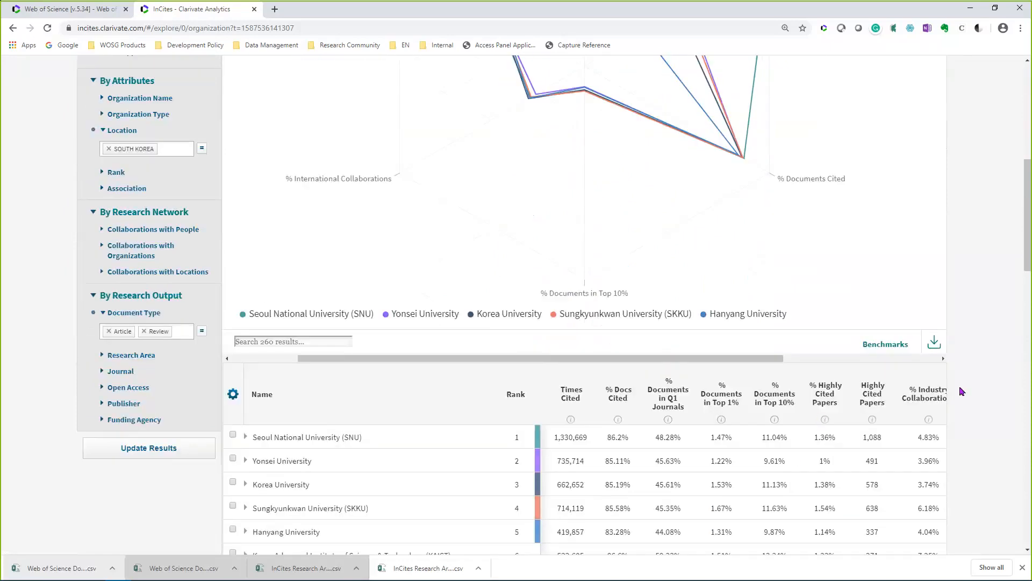
{"action": "left_click", "coordinate": [888, 345]}
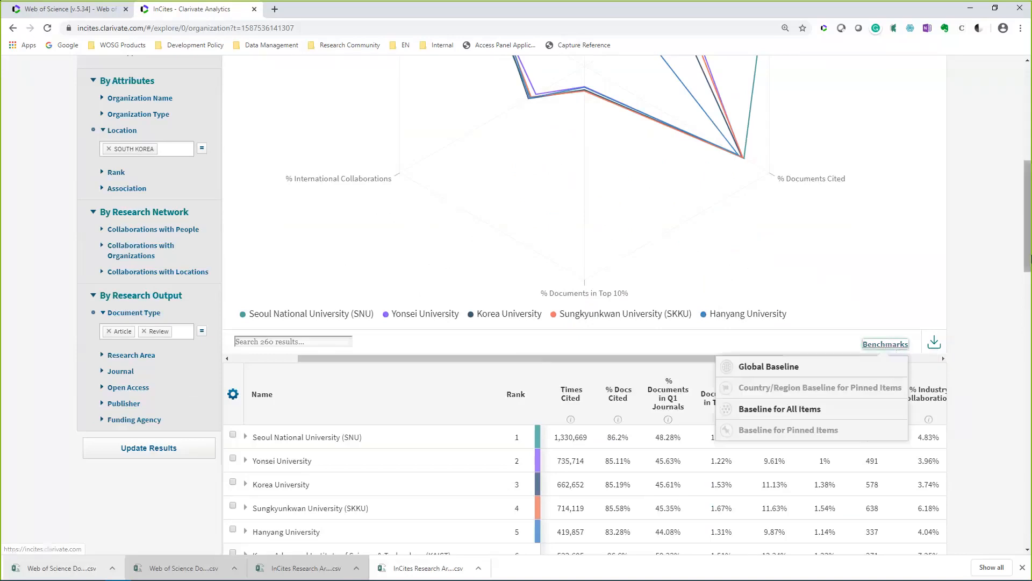
{"action": "left_click", "coordinate": [748, 371]}
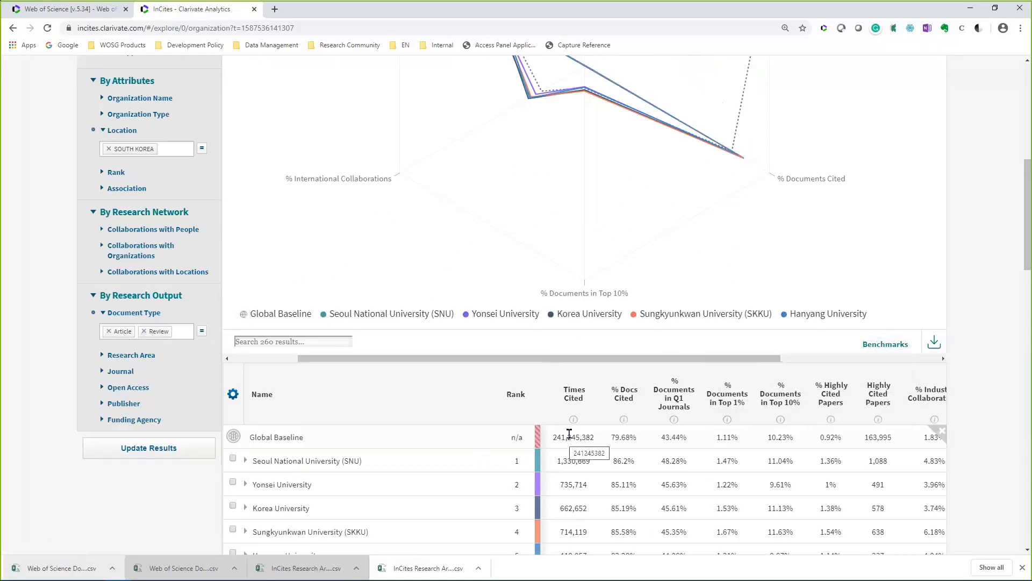
{"action": "scroll", "coordinate": [562, 430], "scroll_direction": "down", "scroll_amount": 1}
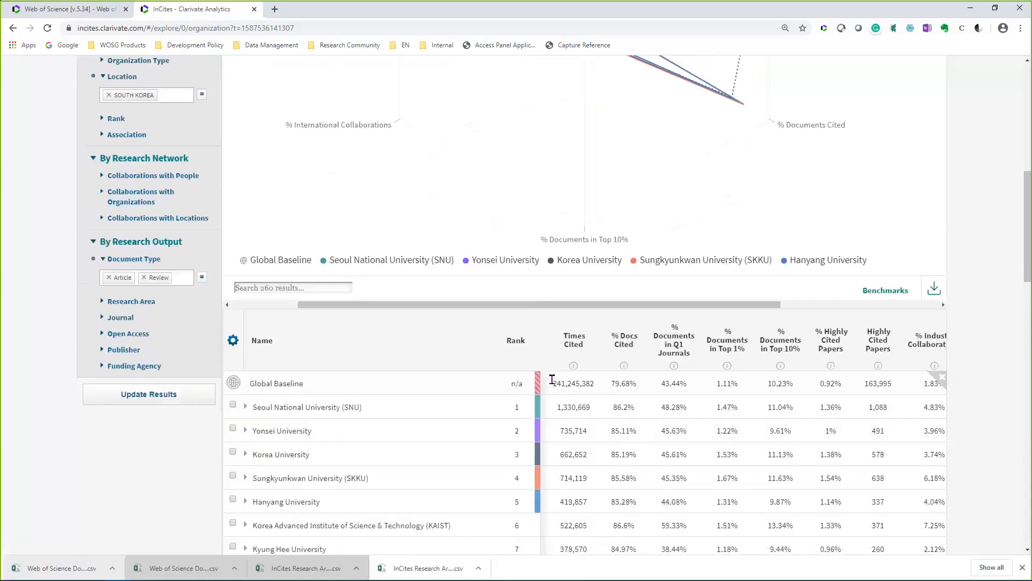
{"action": "left_click_drag", "start_coordinate": [584, 304], "coordinate": [517, 307]}
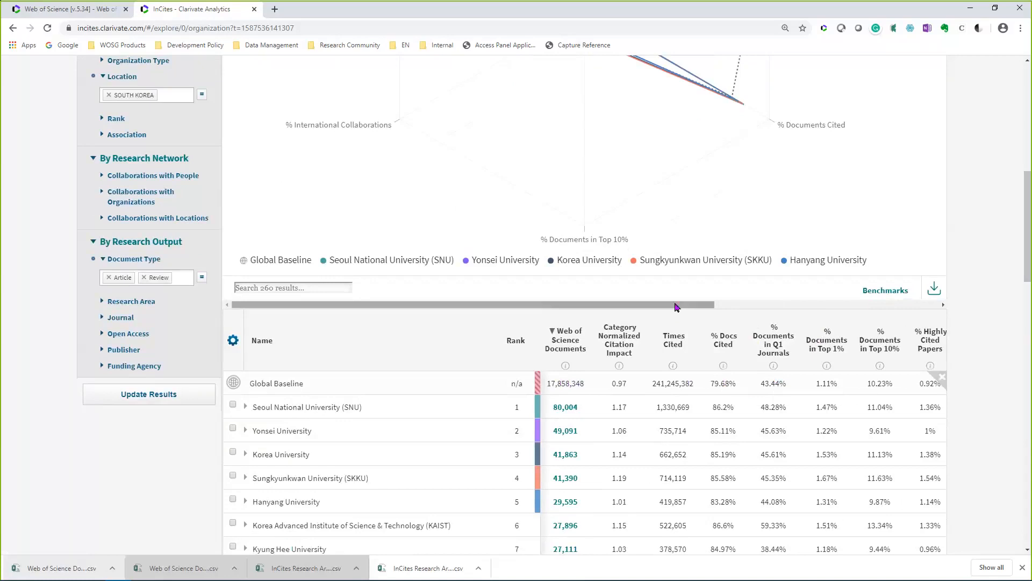
{"action": "left_click_drag", "start_coordinate": [675, 304], "coordinate": [802, 307]}
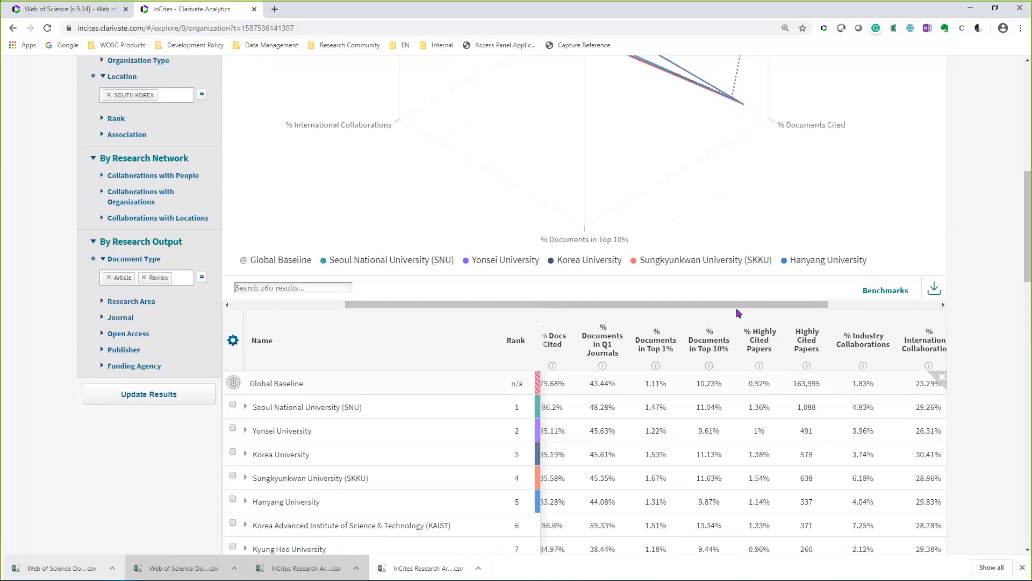
- Add the Baseline for All Items benchmark and compare it with the Global Baseline across the indicator columns
{"action": "left_click", "coordinate": [882, 291]}
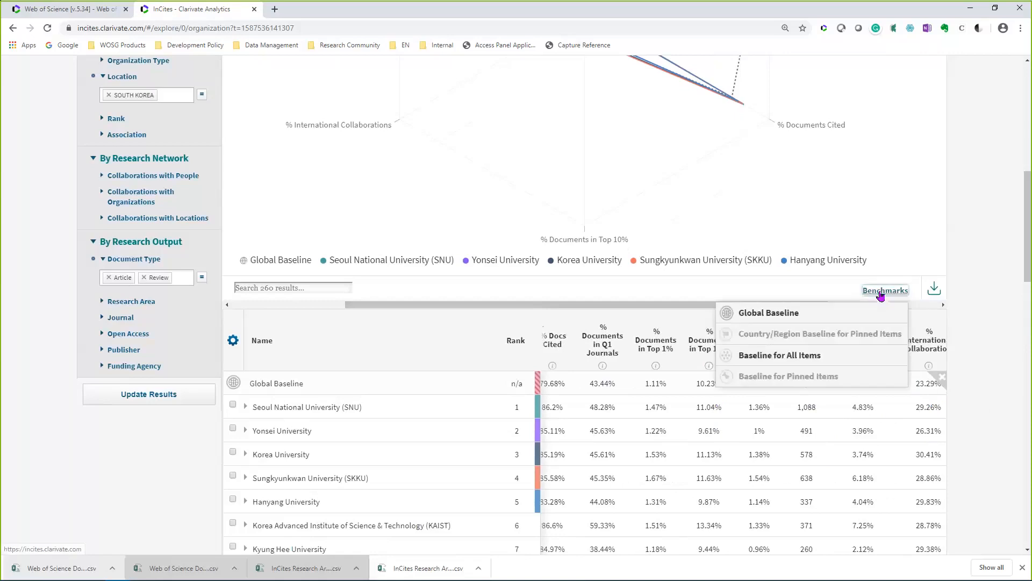
{"action": "left_click", "coordinate": [806, 357]}
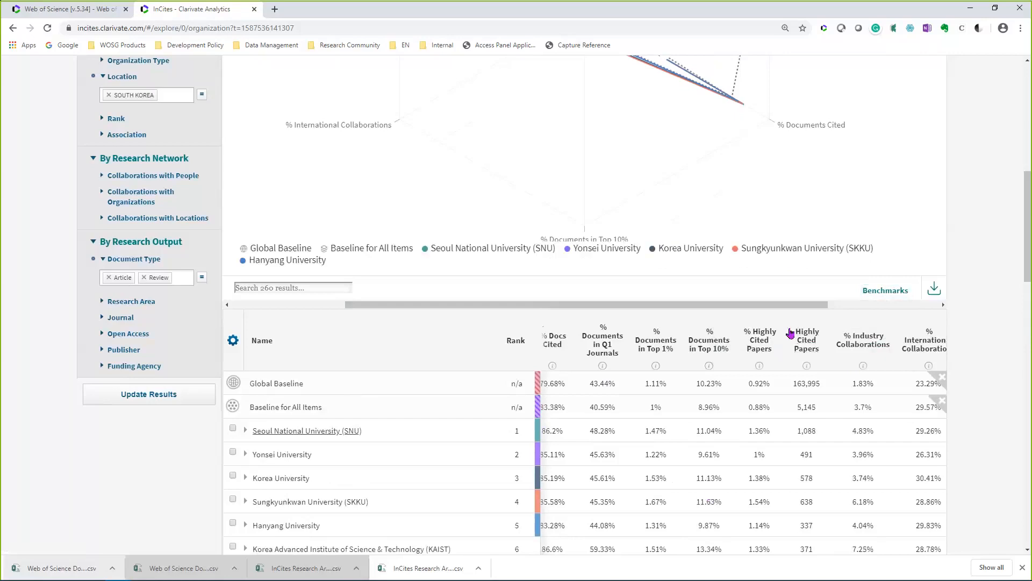
{"action": "left_click_drag", "start_coordinate": [790, 306], "coordinate": [677, 306]}
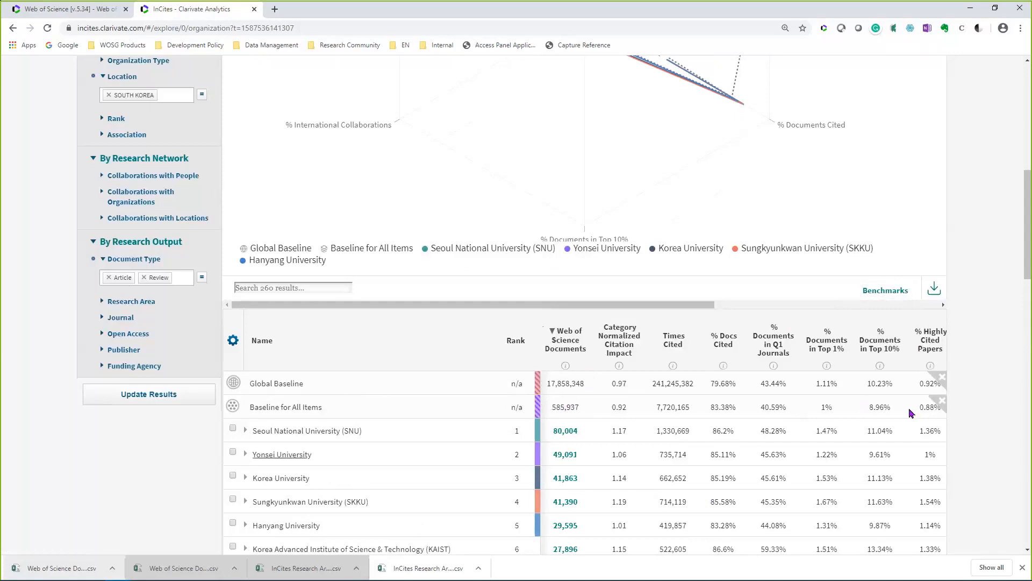
{"action": "left_click_drag", "start_coordinate": [699, 305], "coordinate": [719, 307]}
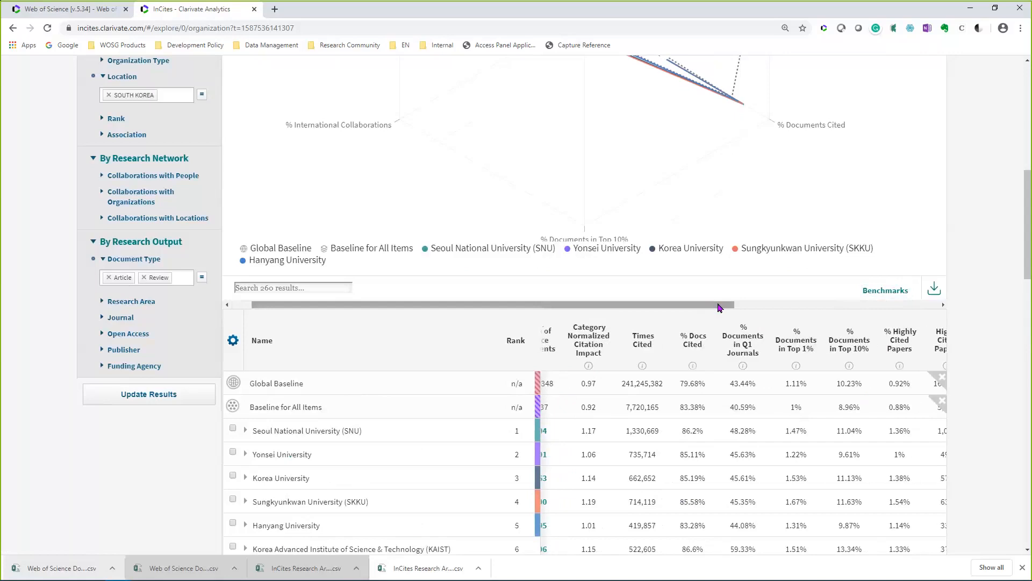
- Pin Seoul National University, Yonsei University and Korea University above the other organizations in the table
{"action": "scroll", "coordinate": [543, 313], "scroll_direction": "down", "scroll_amount": 1}
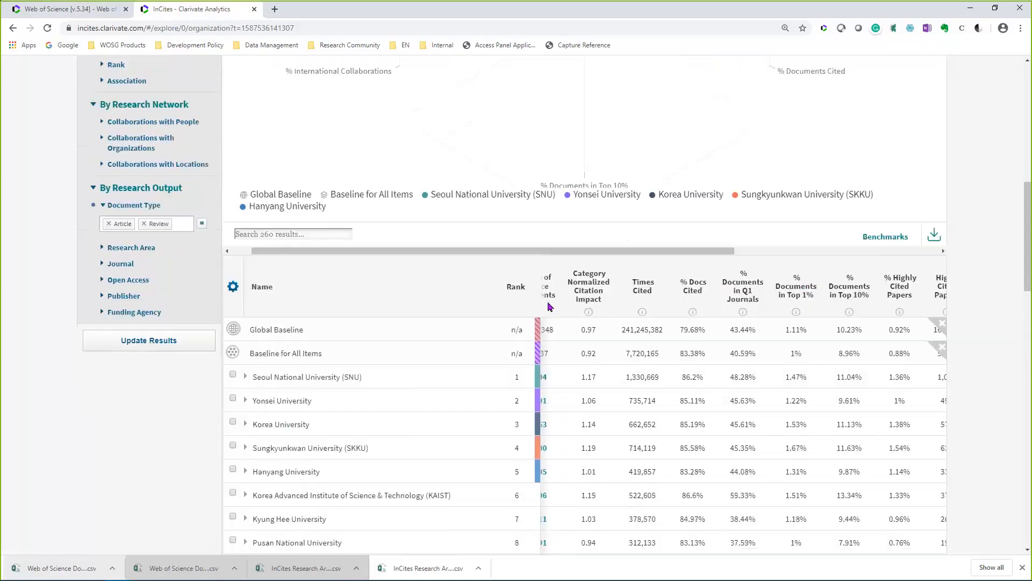
{"action": "left_click", "coordinate": [233, 375]}
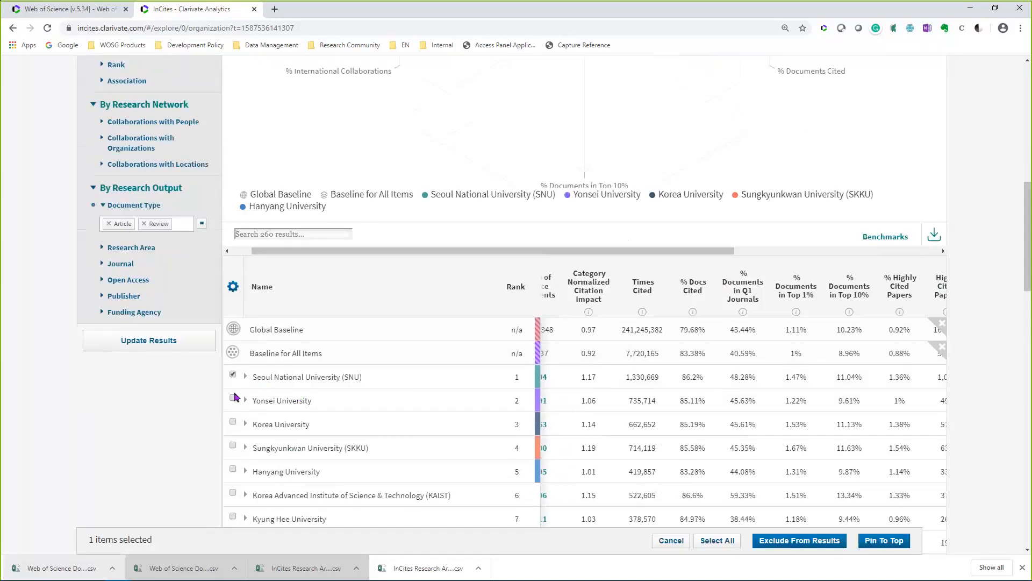
{"action": "left_click", "coordinate": [233, 399]}
{"action": "left_click", "coordinate": [877, 543]}
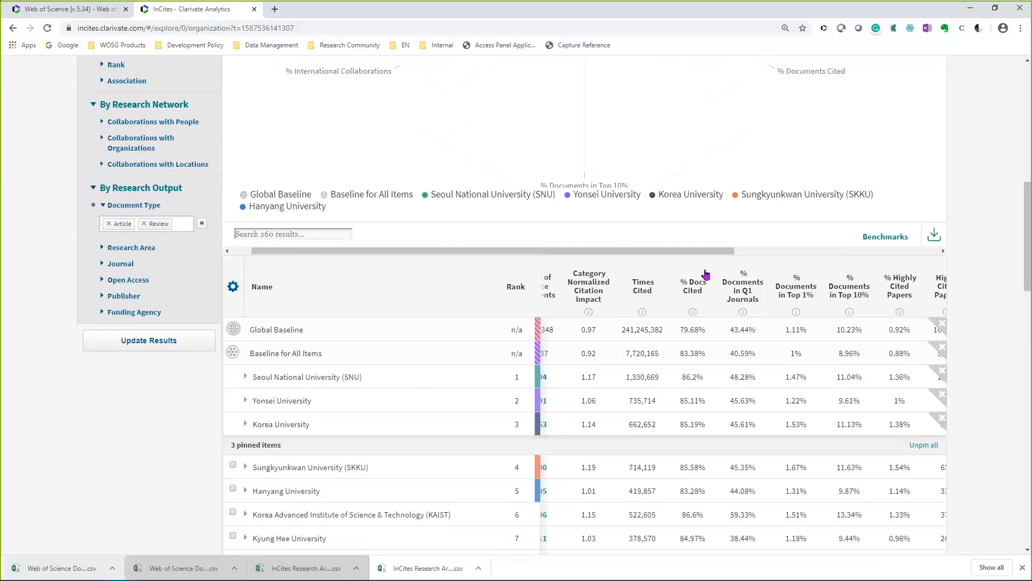
- Sort the organizations table by Times Cited
{"action": "left_click_drag", "start_coordinate": [664, 250], "coordinate": [644, 251]}
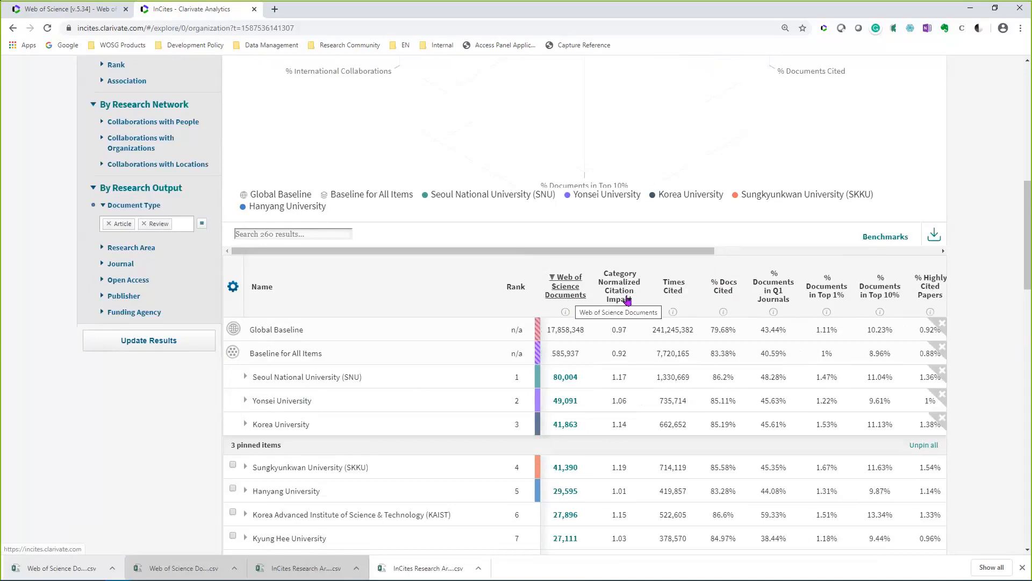
{"action": "left_click", "coordinate": [676, 292]}
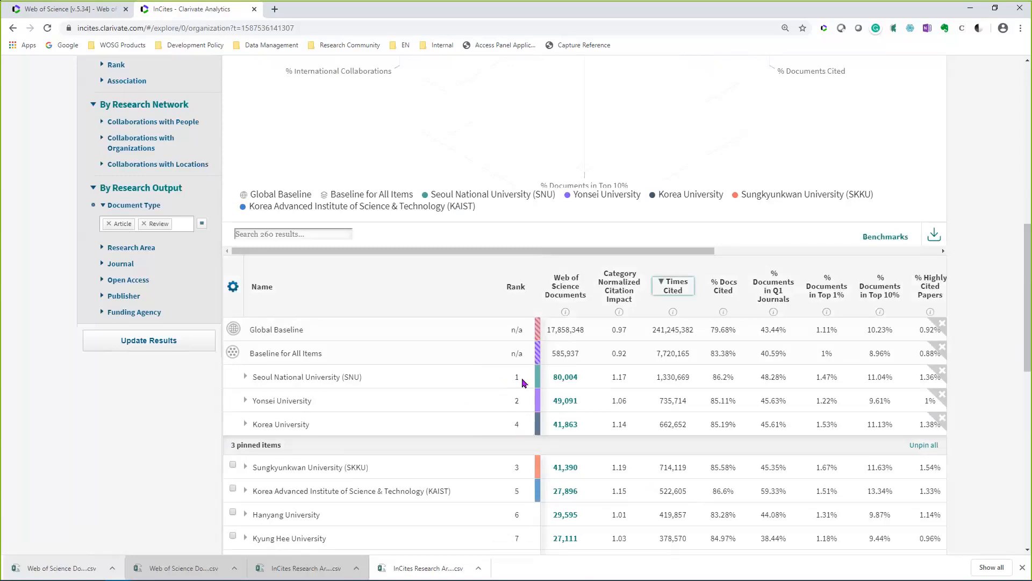
- Switch the visualization from the radar chart to a Trend Graph and inspect the plotted baselines and universities by publication year
{"action": "scroll", "coordinate": [500, 397], "scroll_direction": "up", "scroll_amount": 7}
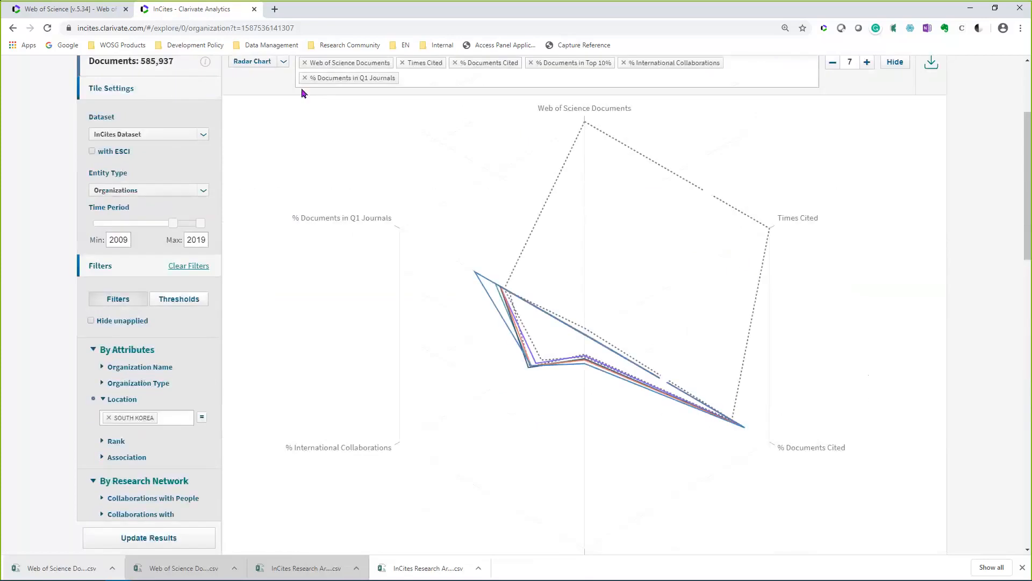
{"action": "left_click", "coordinate": [281, 63]}
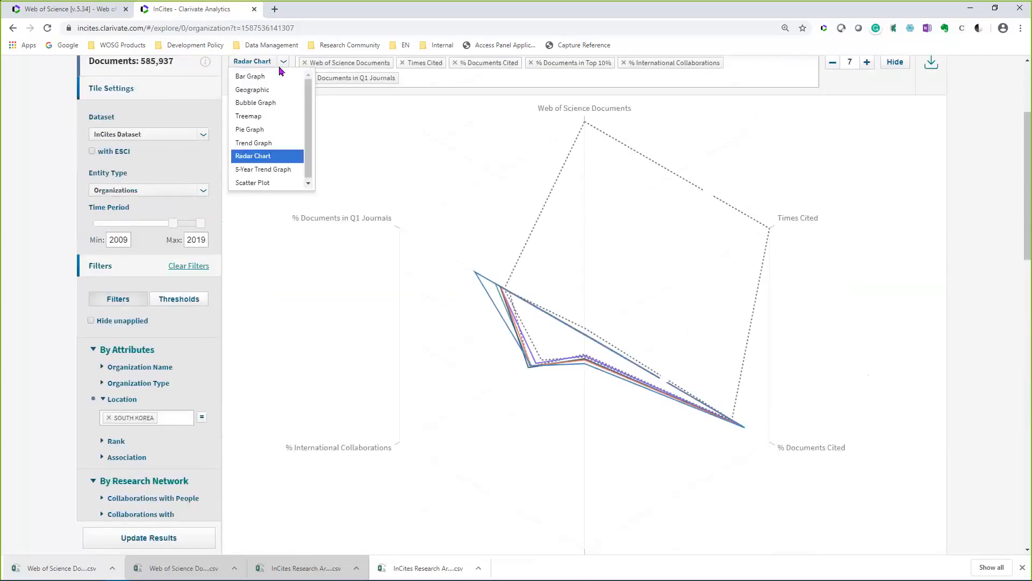
{"action": "scroll", "coordinate": [269, 124], "scroll_direction": "up", "scroll_amount": 2}
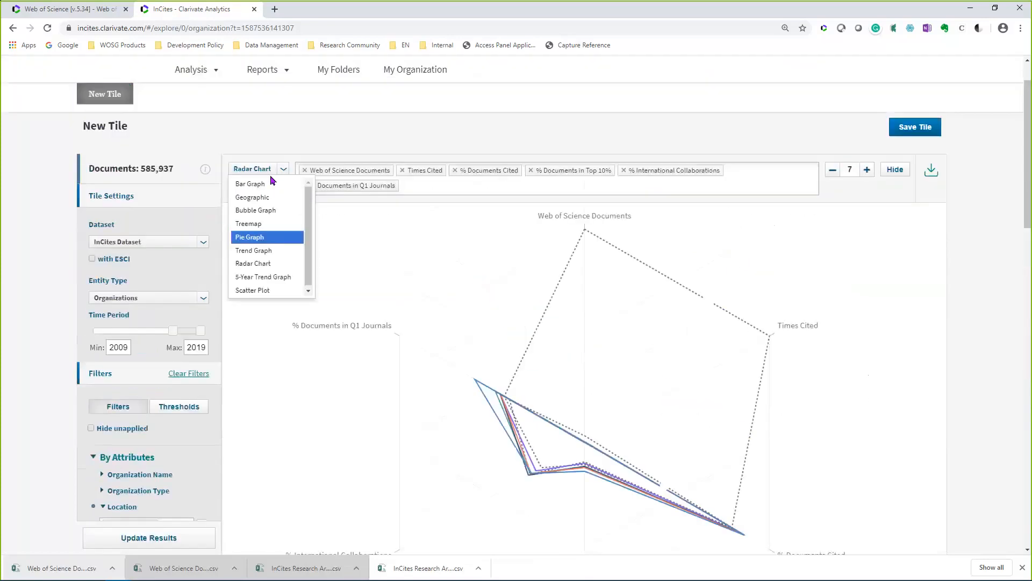
{"action": "left_click", "coordinate": [277, 250]}
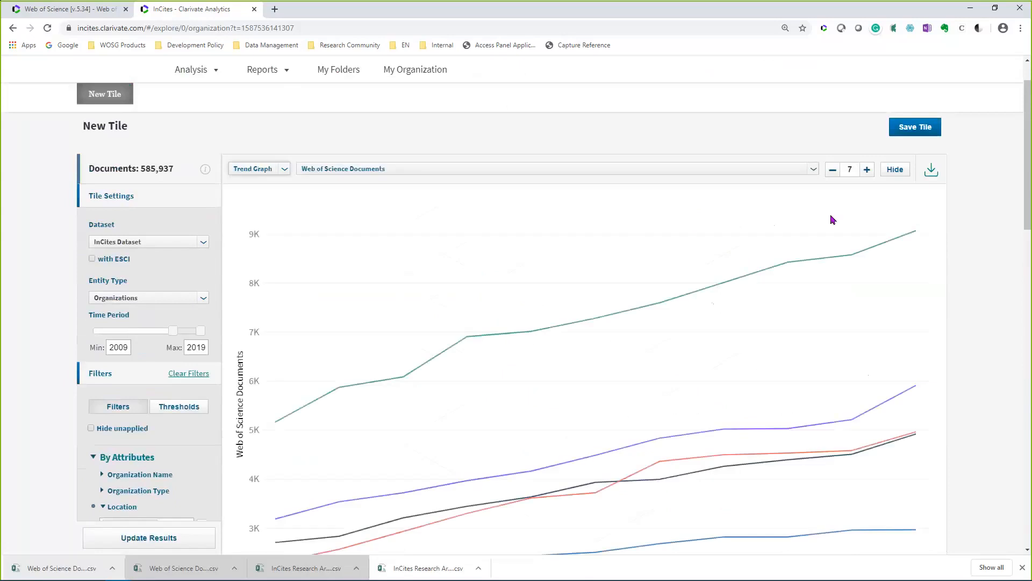
{"action": "scroll", "coordinate": [1026, 205], "scroll_direction": "down", "scroll_amount": 2}
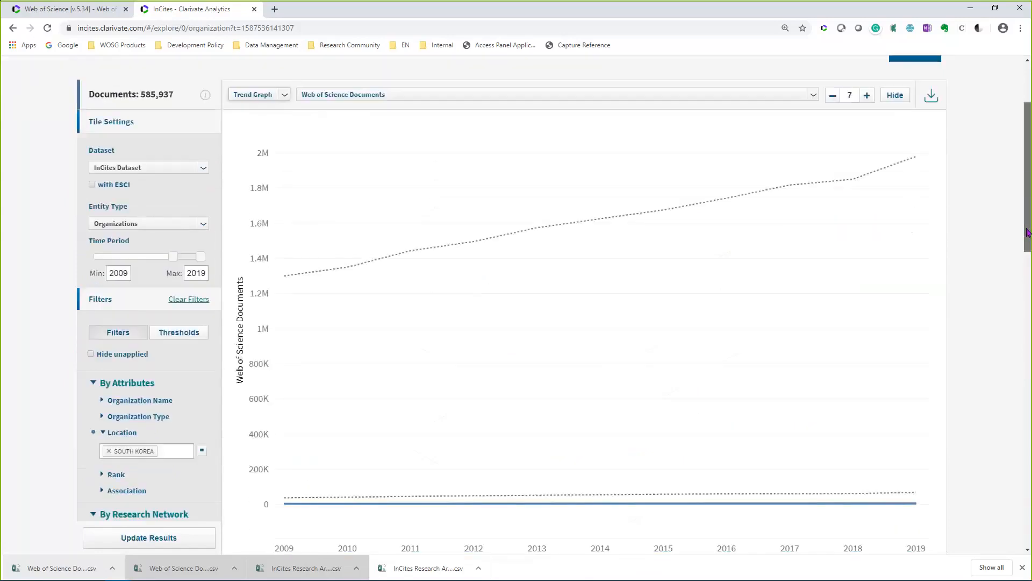
{"action": "scroll", "coordinate": [1014, 252], "scroll_direction": "down", "scroll_amount": 1}
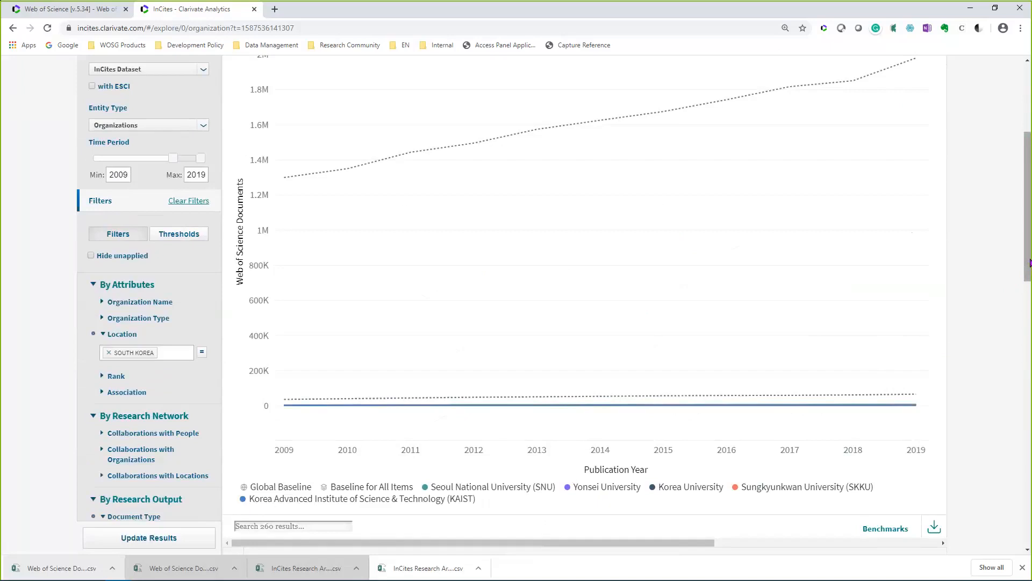
- Add the Baseline for Pinned Items benchmark and view the list of Web of Science documents behind it
{"action": "left_click_drag", "start_coordinate": [1028, 266], "coordinate": [1028, 366]}
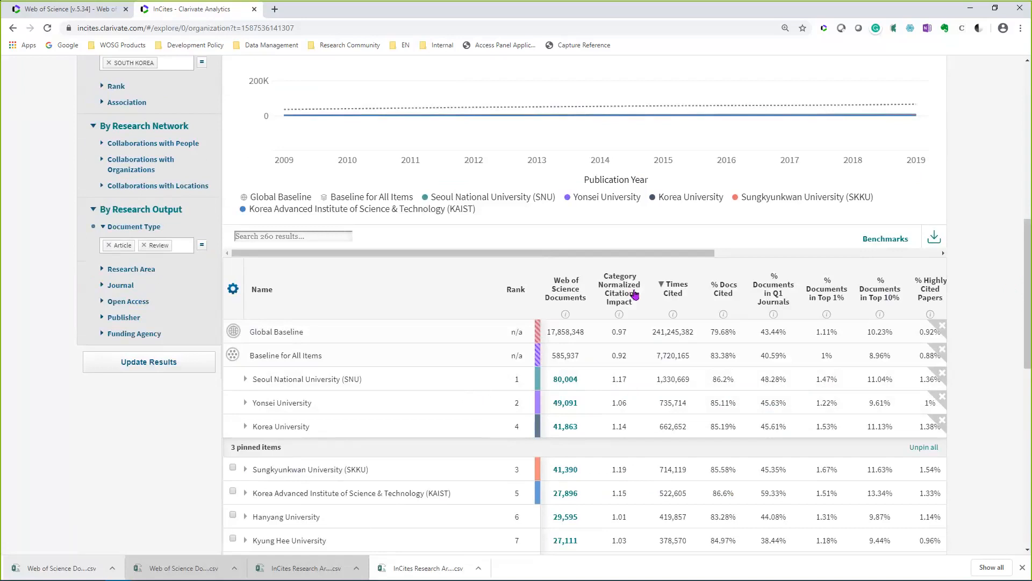
{"action": "left_click", "coordinate": [872, 243]}
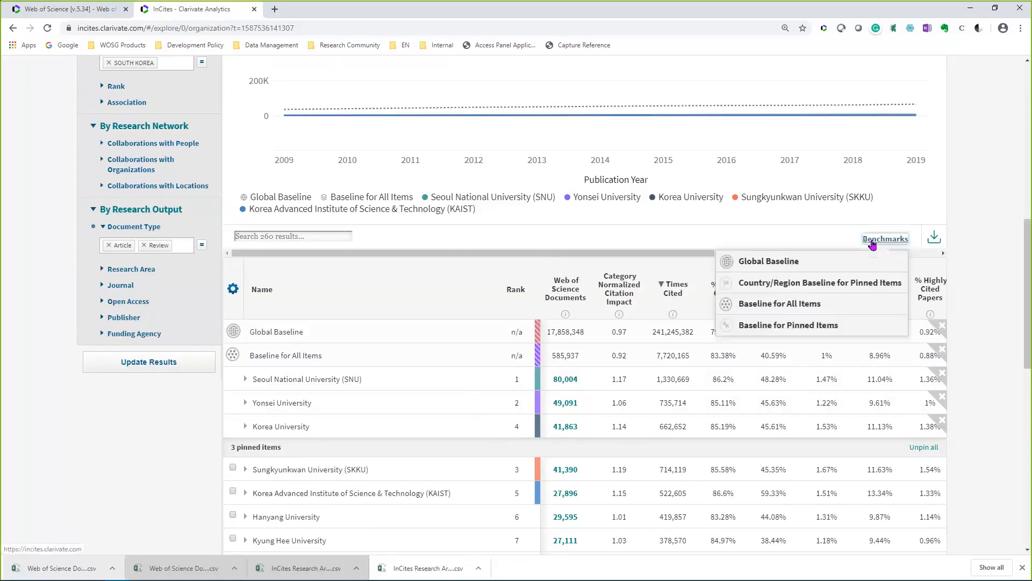
{"action": "left_click", "coordinate": [820, 325]}
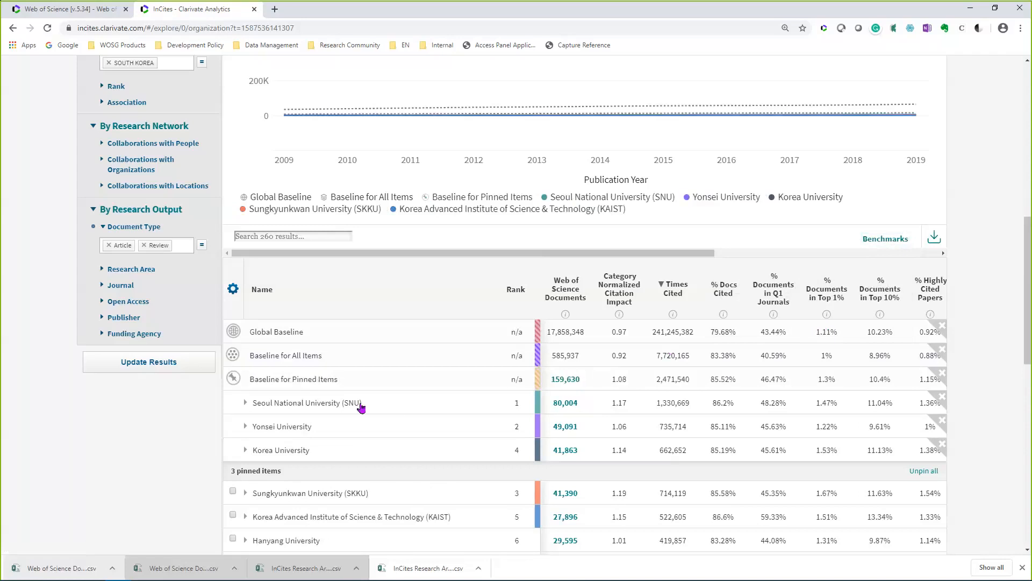
{"action": "left_click", "coordinate": [572, 385]}
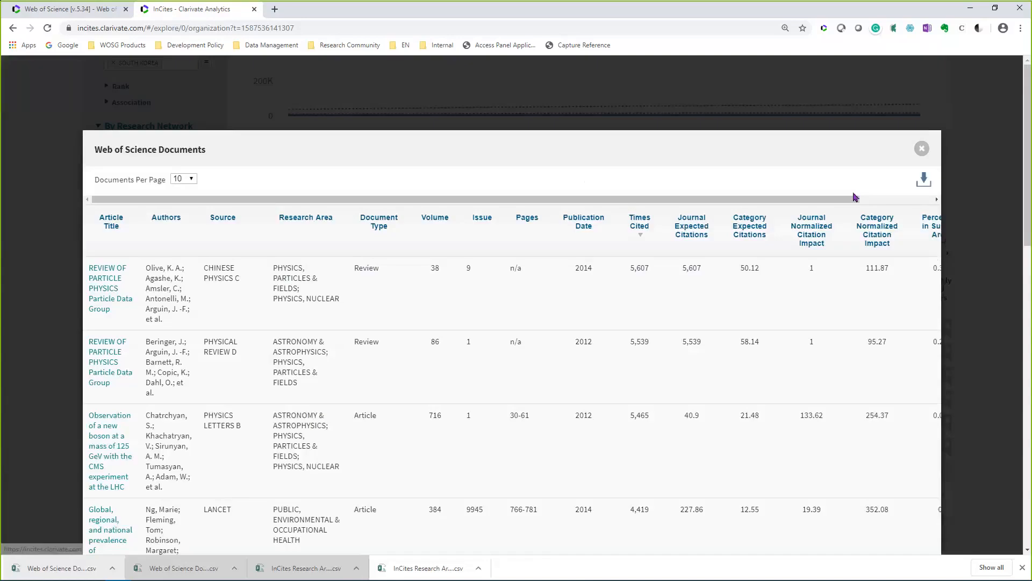
{"action": "left_click", "coordinate": [921, 149]}
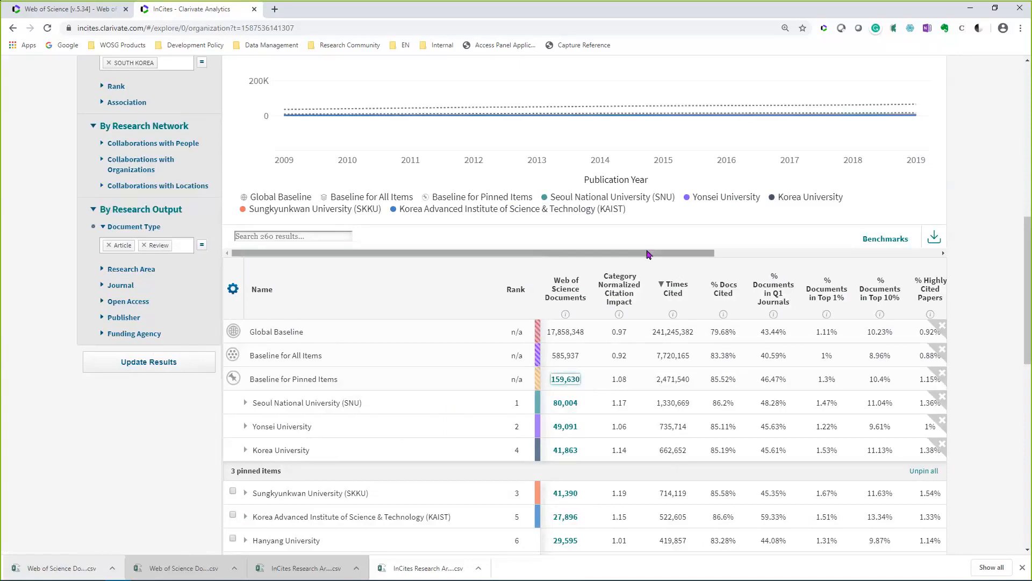
- Add the Country/Region Baseline for Pinned Items benchmark to the organizations results
{"action": "left_click_drag", "start_coordinate": [680, 253], "coordinate": [559, 259]}
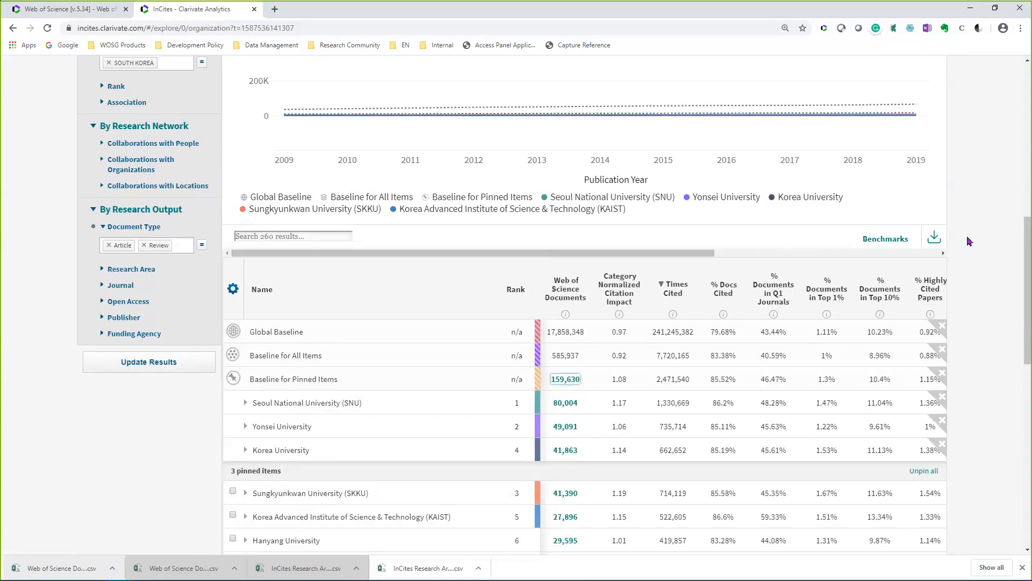
{"action": "left_click", "coordinate": [886, 240]}
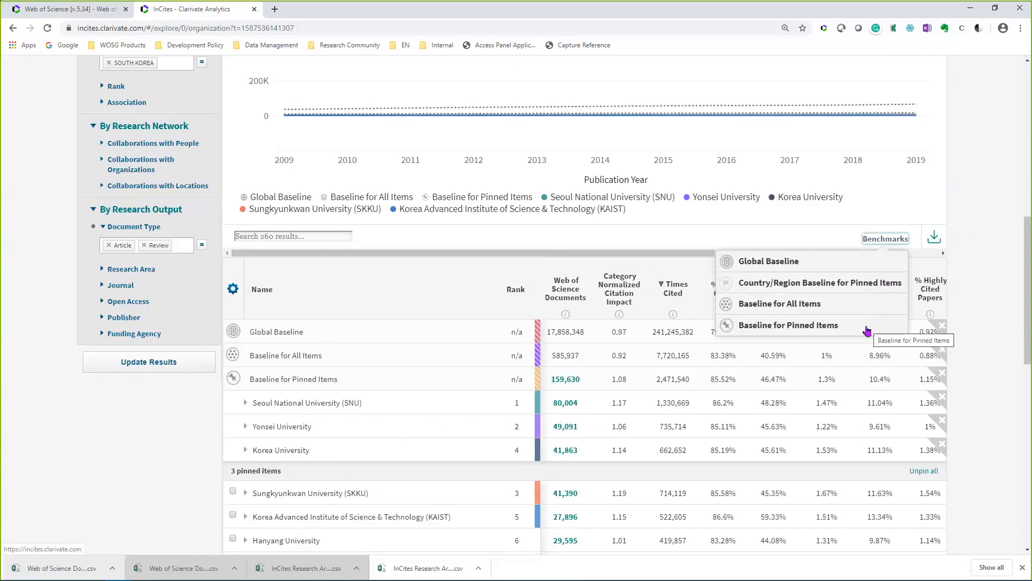
{"action": "left_click", "coordinate": [876, 283]}
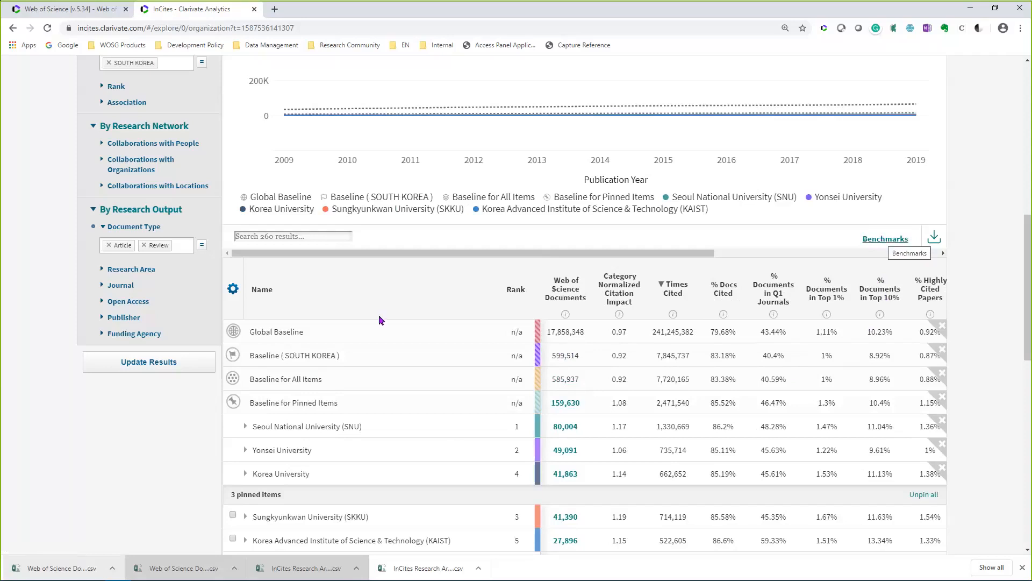
- Remove the South Korea location filter and update the results to include organizations from all countries
{"action": "scroll", "coordinate": [211, 322], "scroll_direction": "up", "scroll_amount": 1}
{"action": "scroll", "coordinate": [101, 144], "scroll_direction": "up", "scroll_amount": 1}
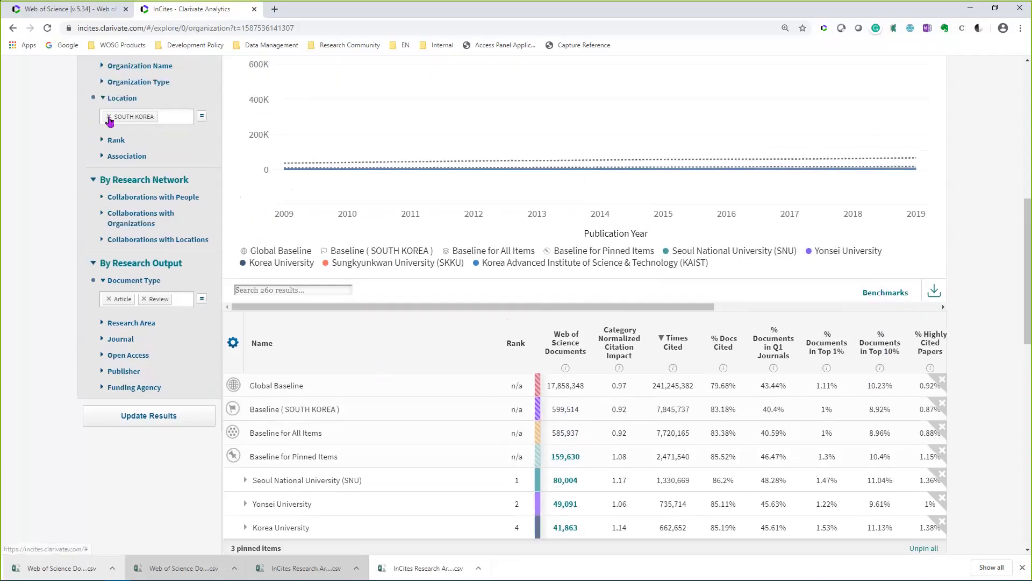
{"action": "left_click", "coordinate": [110, 120]}
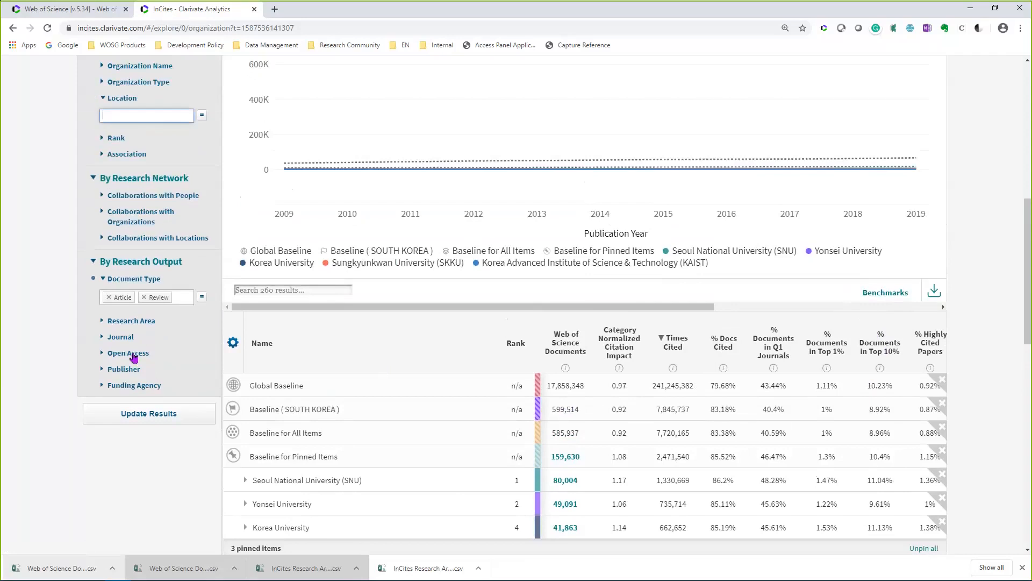
{"action": "left_click", "coordinate": [132, 417]}
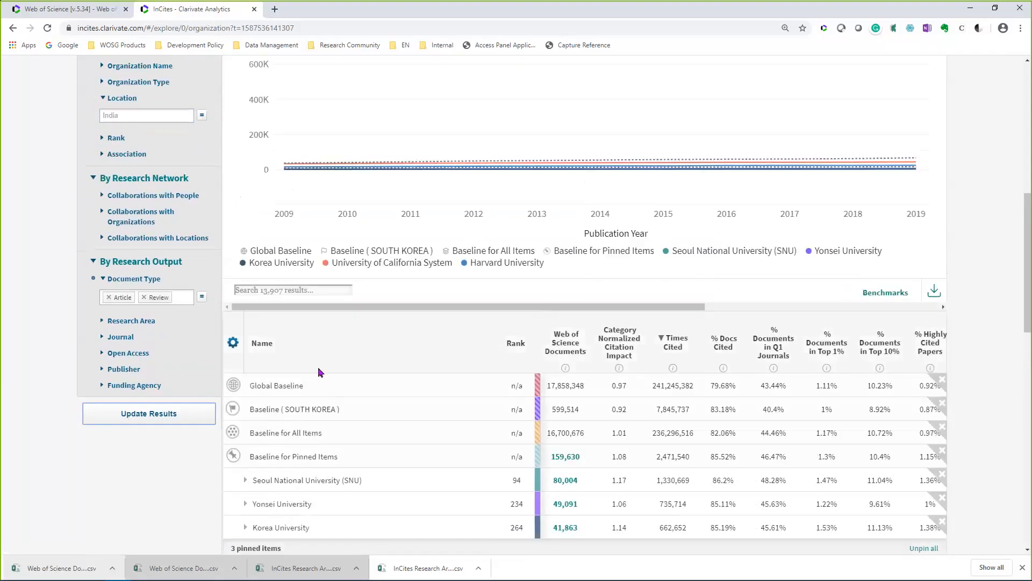
- Pin Harvard University above the other organizations together with the three pinned Korean universities
{"action": "scroll", "coordinate": [320, 372], "scroll_direction": "down", "scroll_amount": 3}
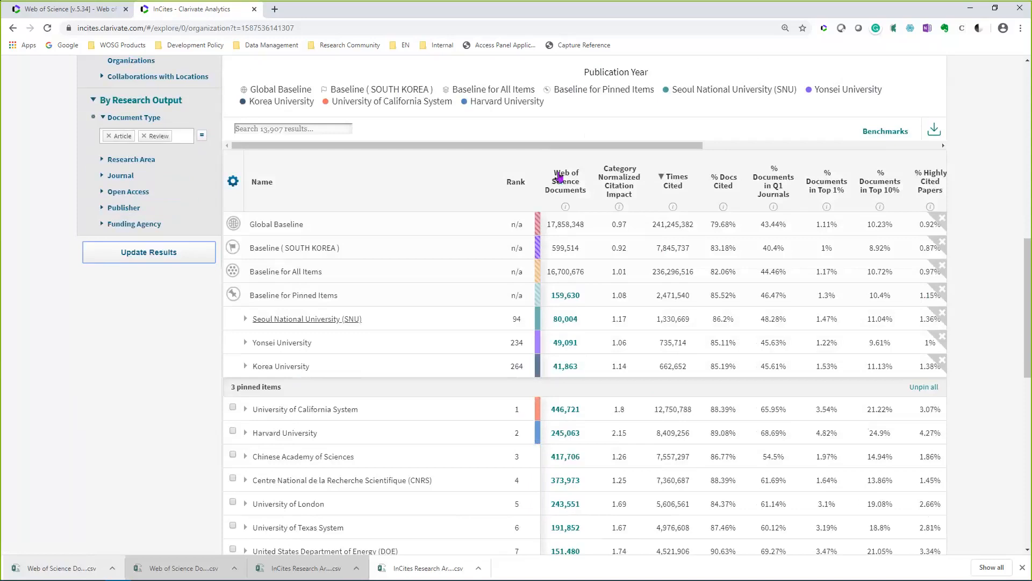
{"action": "left_click_drag", "start_coordinate": [590, 148], "coordinate": [825, 149]}
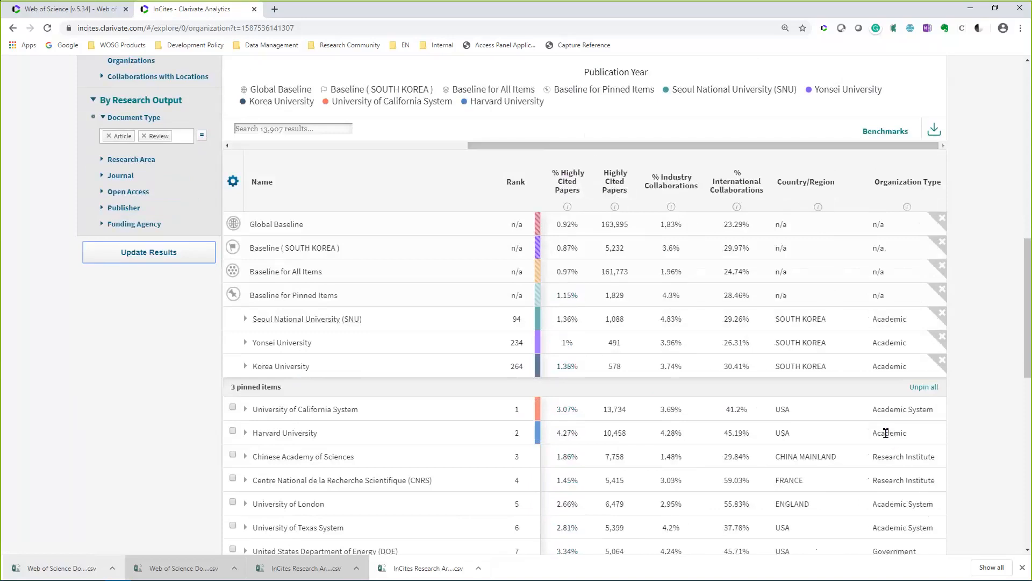
{"action": "left_click", "coordinate": [233, 430]}
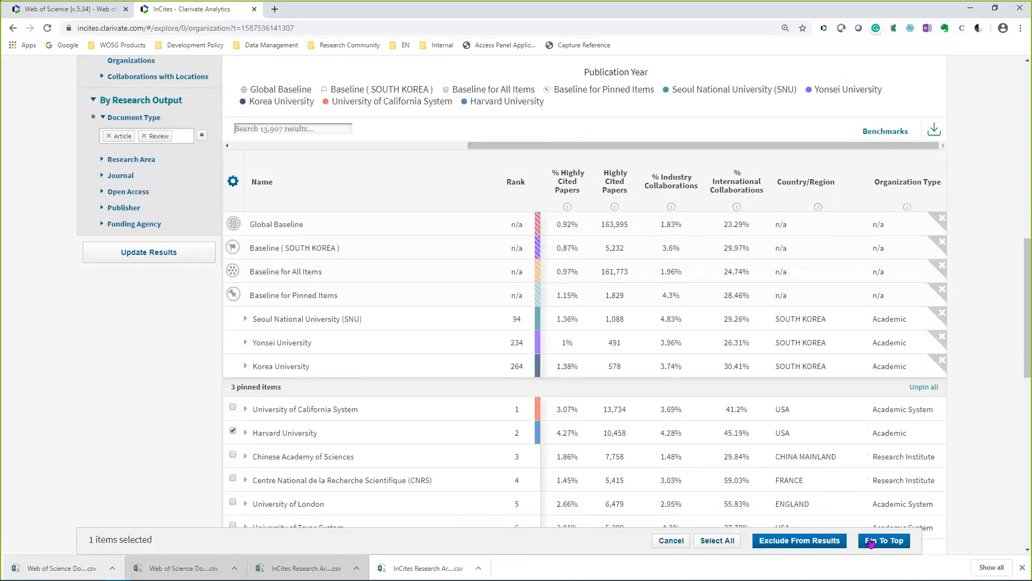
{"action": "left_click", "coordinate": [871, 541]}
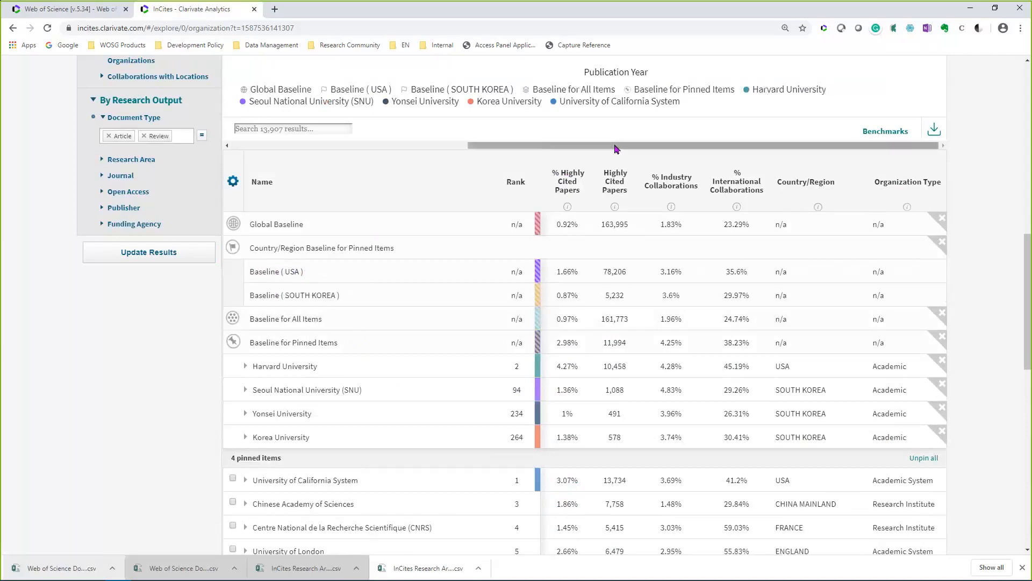
- Compare the country baselines and pinned universities across the indicators, and review the Country/Region and Organization Type columns of the listed organizations
{"action": "left_click_drag", "start_coordinate": [617, 149], "coordinate": [359, 145]}
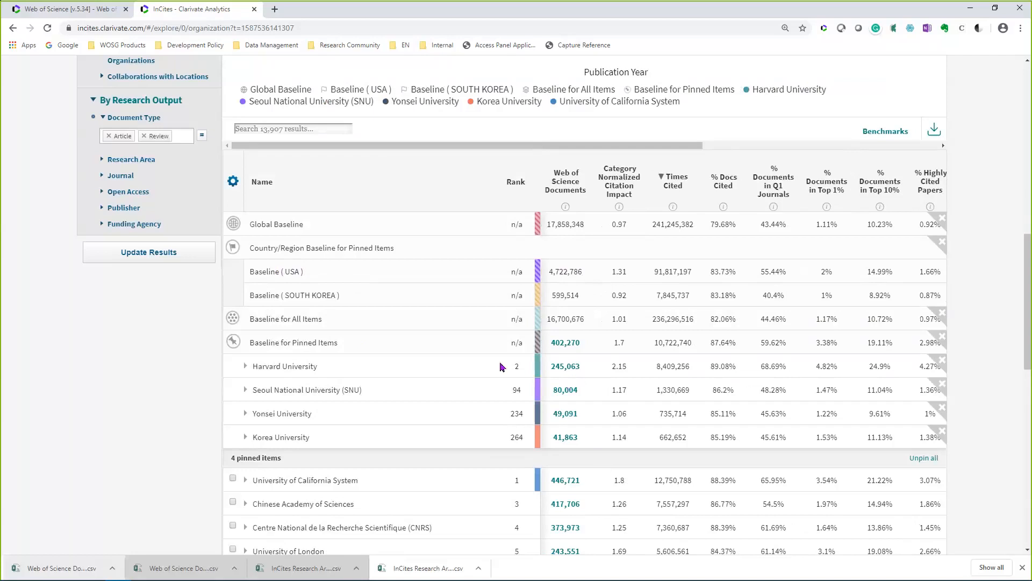
{"action": "scroll", "coordinate": [500, 363], "scroll_direction": "up", "scroll_amount": 1}
{"action": "scroll", "coordinate": [499, 362], "scroll_direction": "up", "scroll_amount": 3}
{"action": "scroll", "coordinate": [542, 300], "scroll_direction": "down", "scroll_amount": 2}
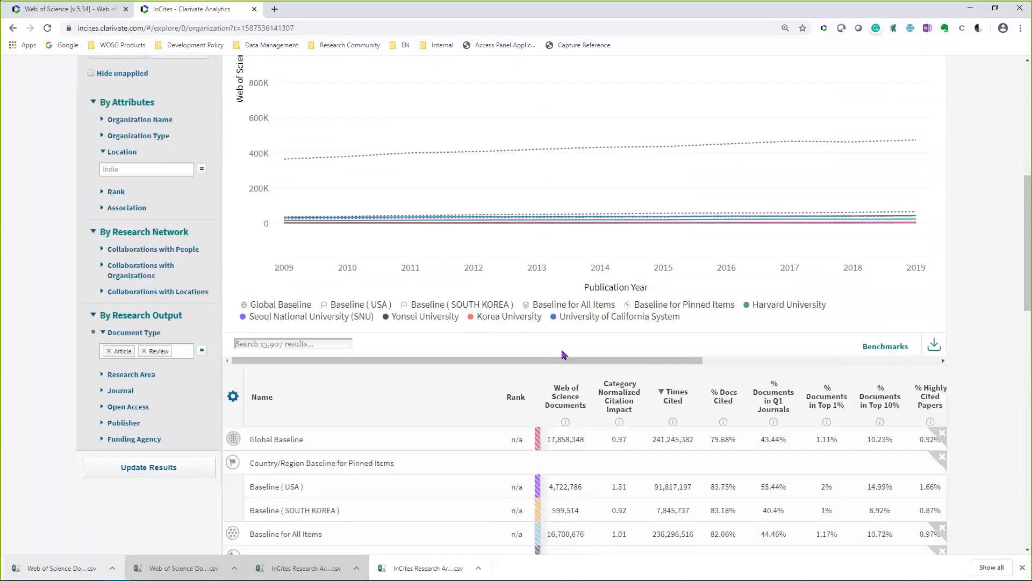
{"action": "scroll", "coordinate": [542, 300], "scroll_direction": "down", "scroll_amount": 1}
{"action": "left_click_drag", "start_coordinate": [557, 199], "coordinate": [902, 204]}
{"action": "scroll", "coordinate": [924, 295], "scroll_direction": "down", "scroll_amount": 2}
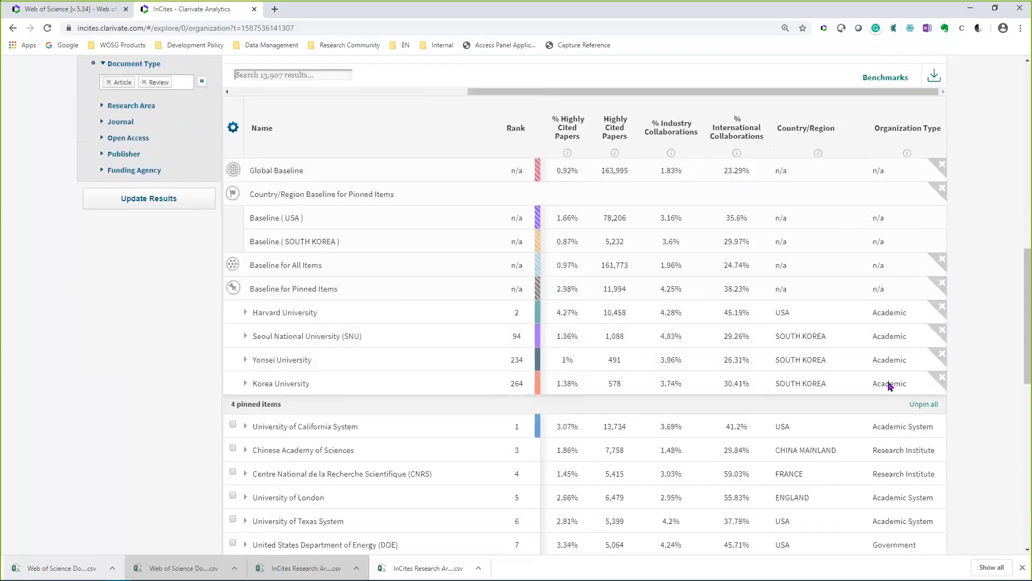
{"action": "scroll", "coordinate": [914, 406], "scroll_direction": "down", "scroll_amount": 1}
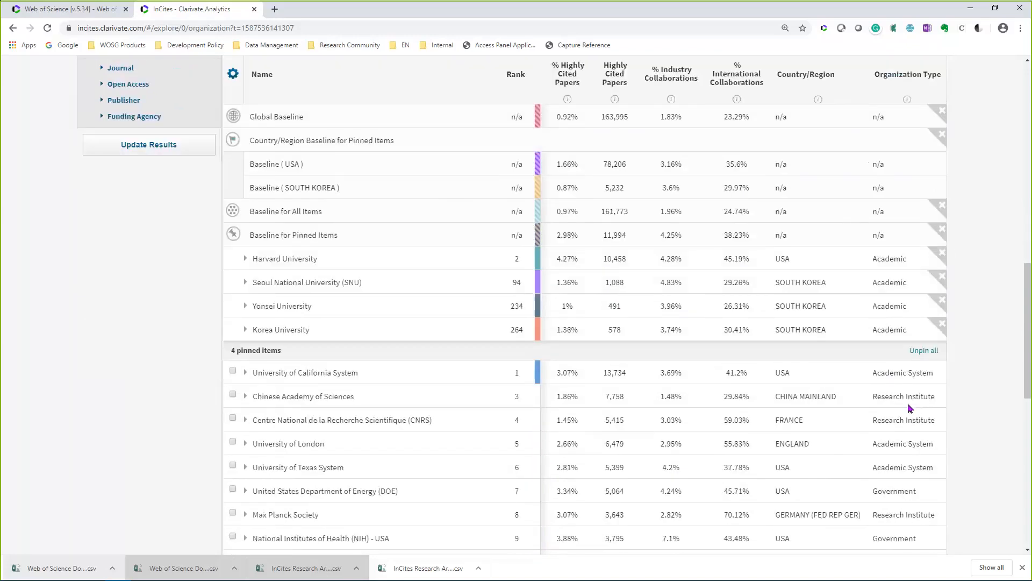
{"action": "scroll", "coordinate": [915, 419], "scroll_direction": "down", "scroll_amount": 1}
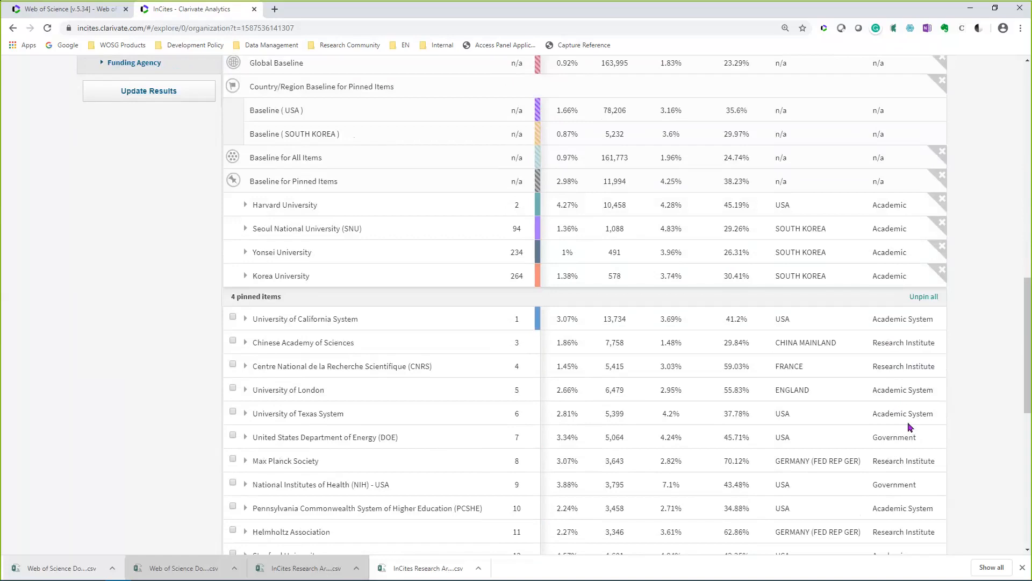
- Filter the organizations by the organization type Health, update the results and review the listed institutions
{"action": "scroll", "coordinate": [906, 429], "scroll_direction": "up", "scroll_amount": 7}
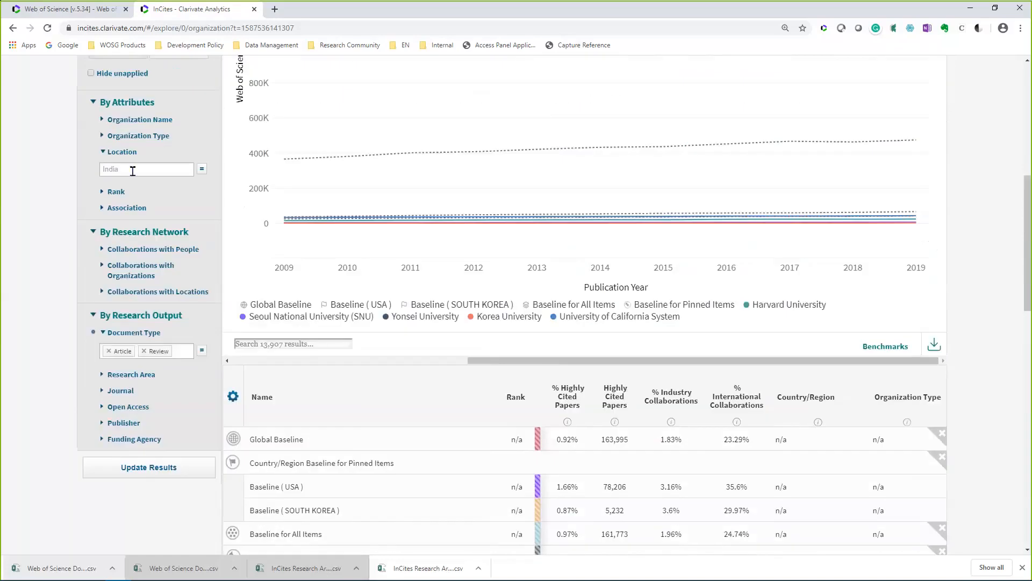
{"action": "left_click", "coordinate": [138, 136]}
{"action": "left_click", "coordinate": [148, 152]}
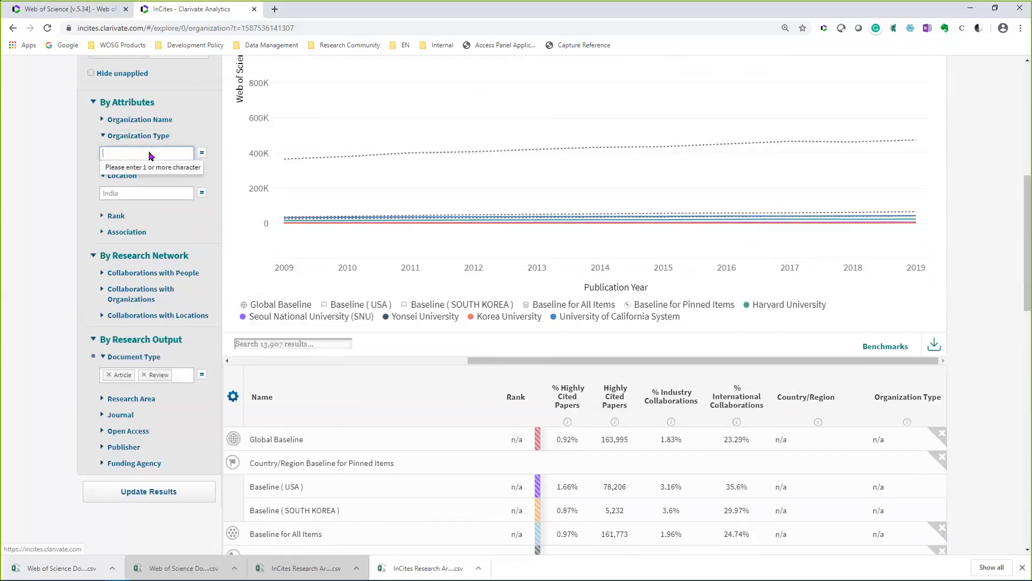
{"action": "type", "text": "health"}
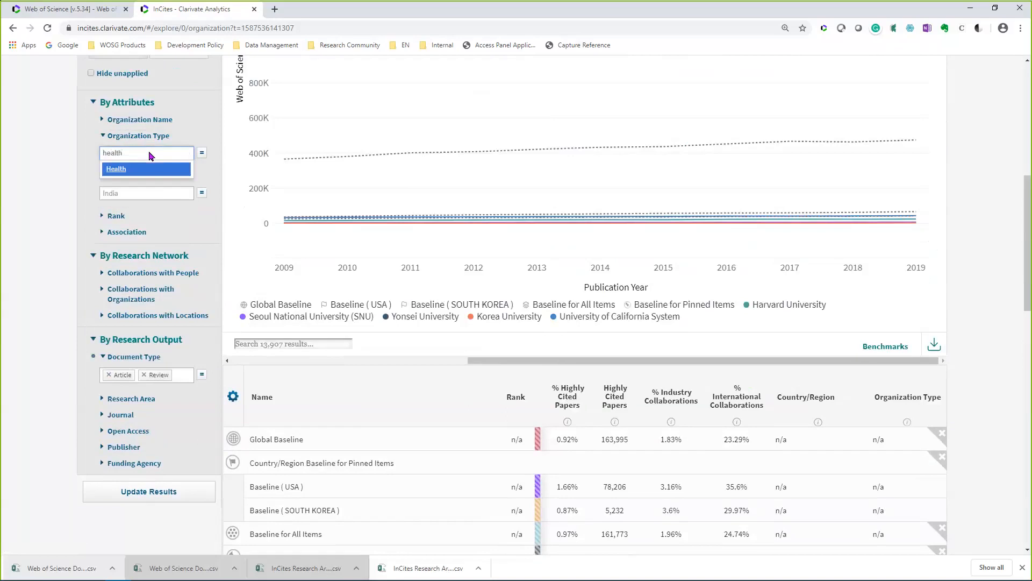
{"action": "left_click", "coordinate": [119, 170]}
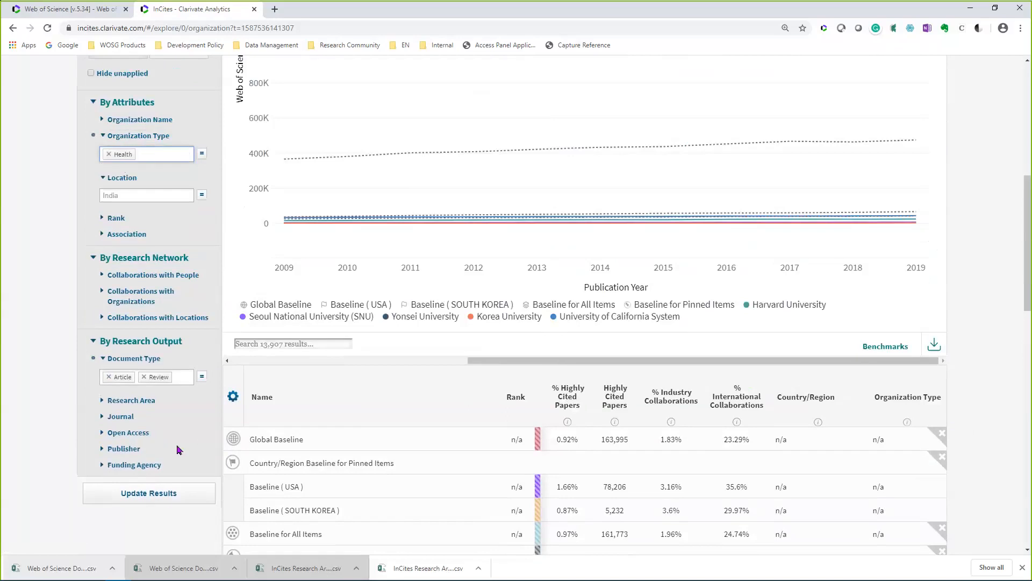
{"action": "left_click", "coordinate": [163, 501]}
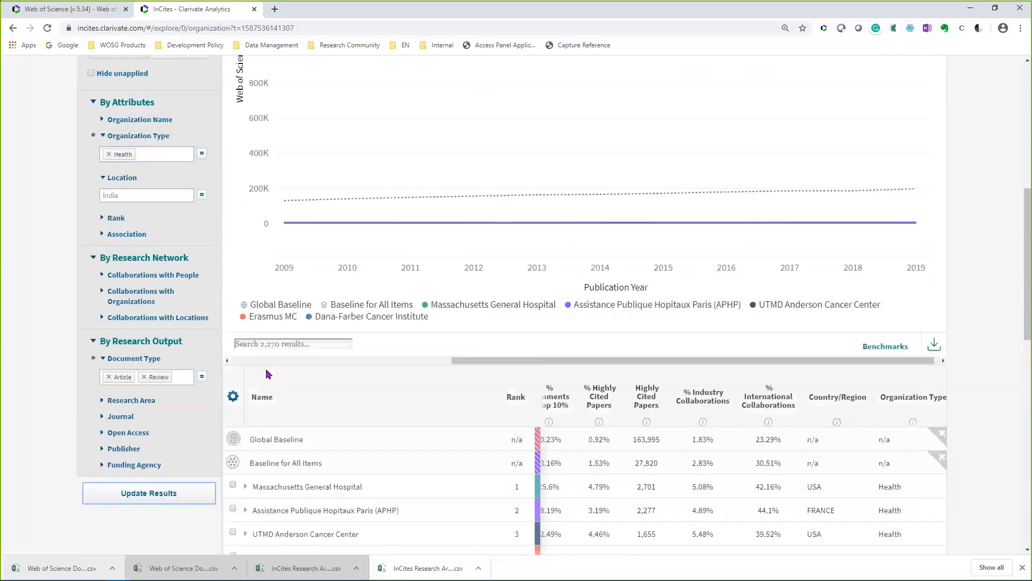
{"action": "scroll", "coordinate": [266, 369], "scroll_direction": "down", "scroll_amount": 3}
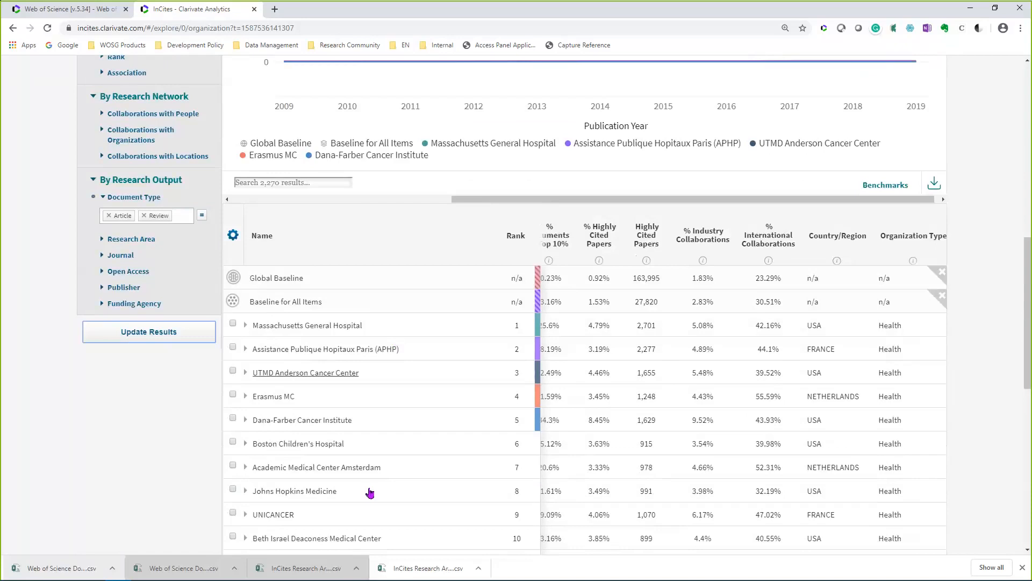
{"action": "scroll", "coordinate": [370, 493], "scroll_direction": "up", "scroll_amount": 4}
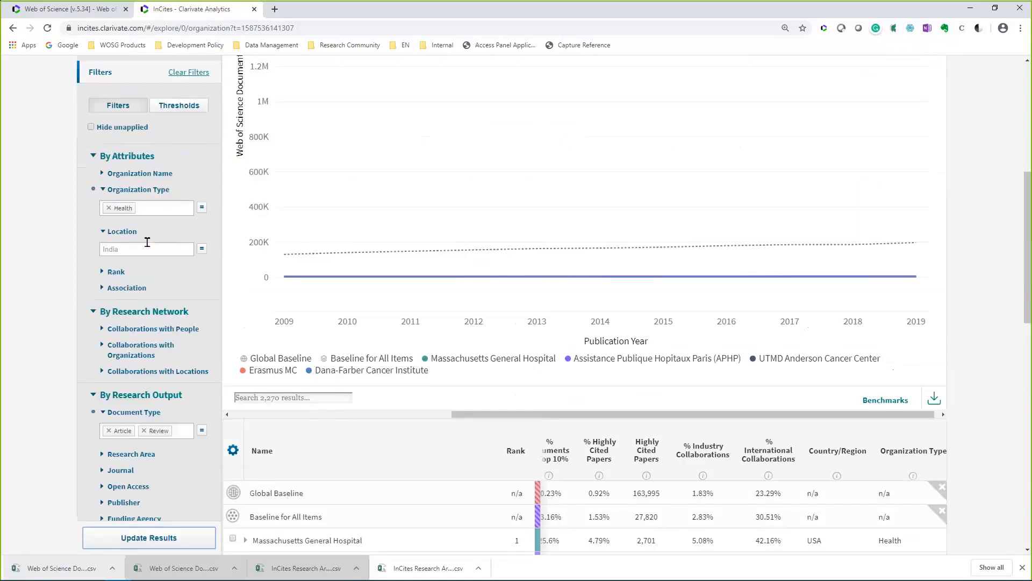
- Replace the Health organization type filter with Academic System, set it to exclude that type, and update the results
{"action": "left_click", "coordinate": [108, 208]}
{"action": "type", "text": "a"}
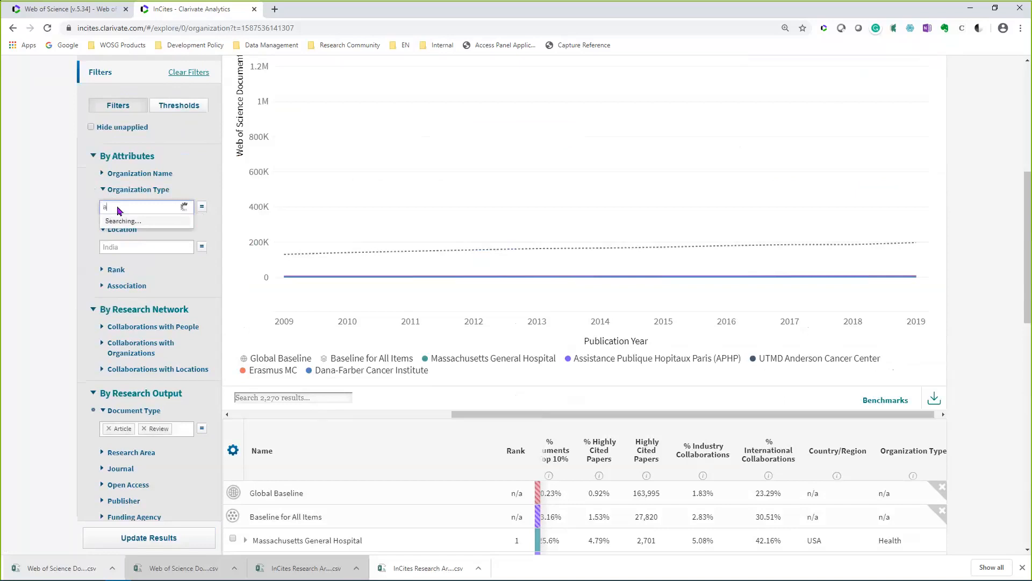
{"action": "type", "text": "cad"}
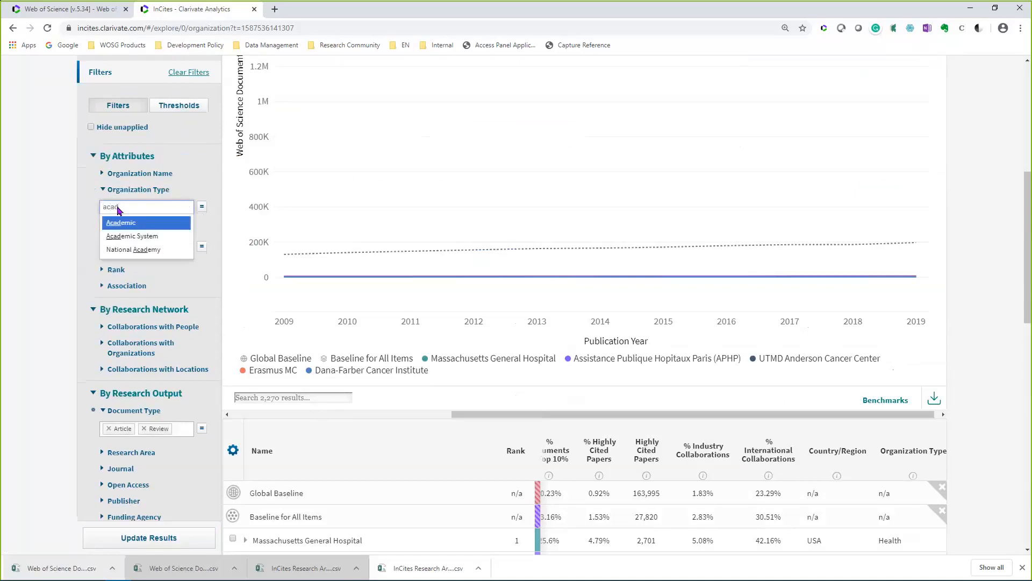
{"action": "left_click", "coordinate": [122, 235]}
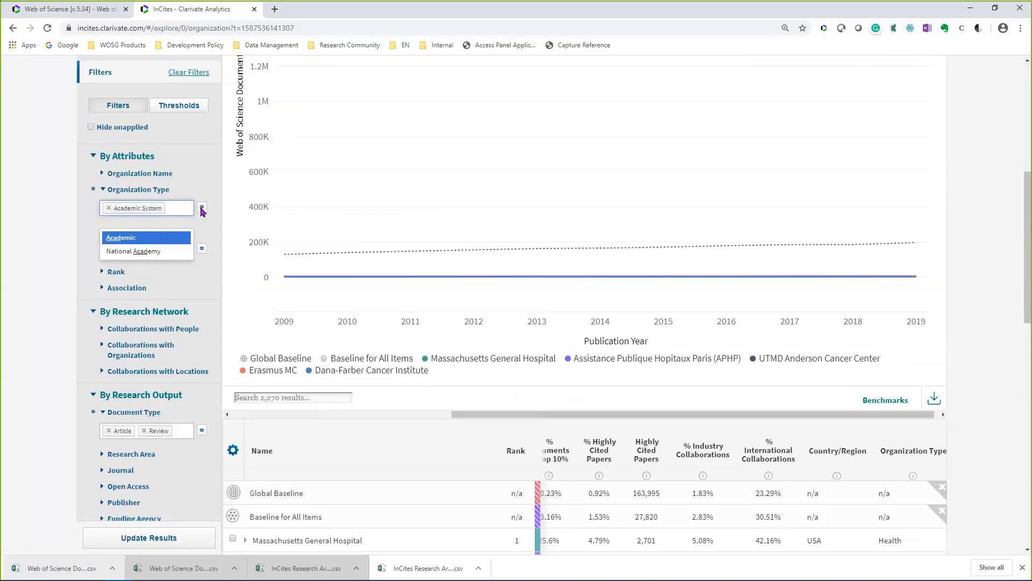
{"action": "left_click", "coordinate": [201, 209]}
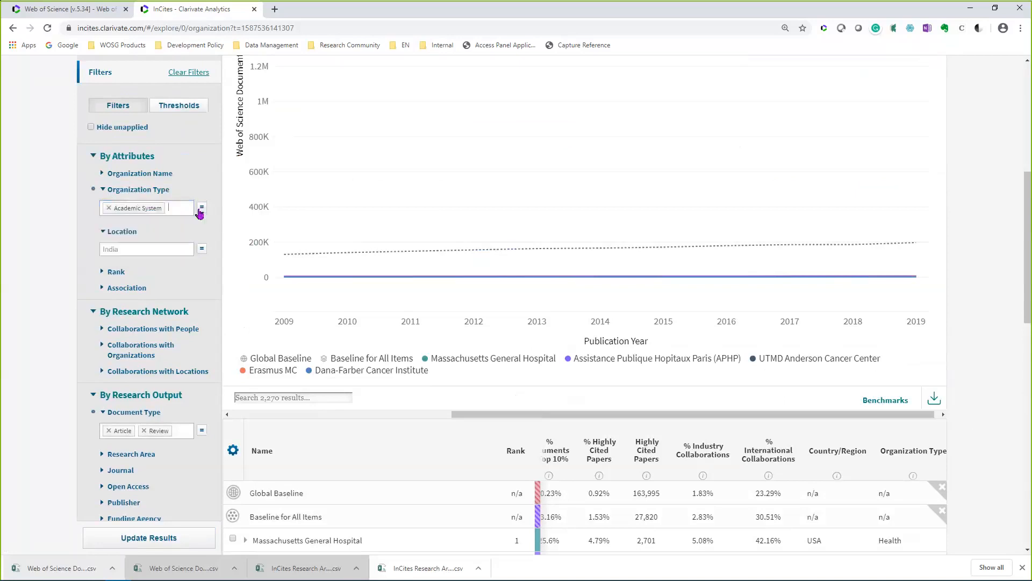
{"action": "left_click", "coordinate": [200, 210]}
{"action": "left_click", "coordinate": [167, 539]}
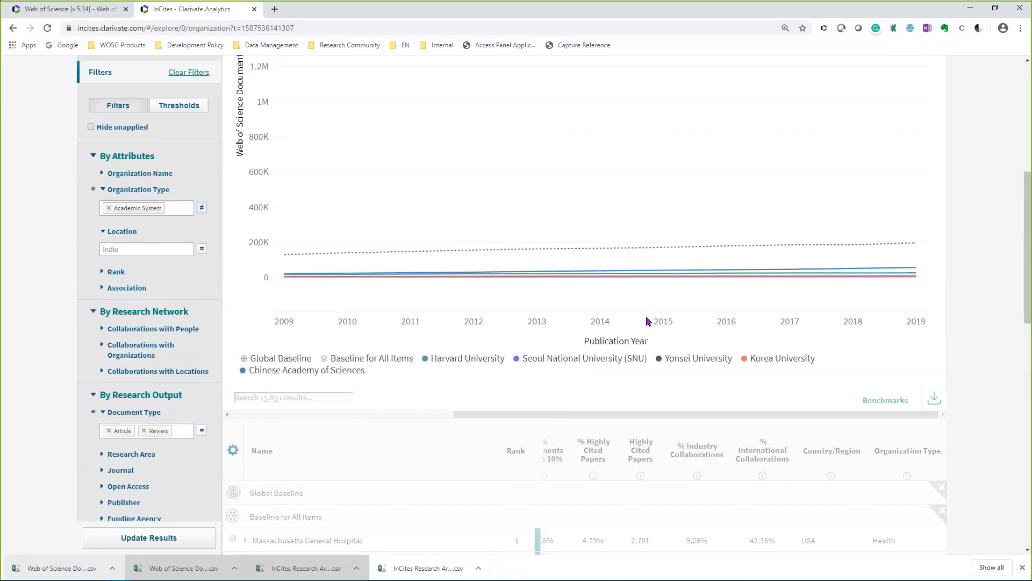
- Unpin all the pinned universities from the top of the organizations table
{"action": "scroll", "coordinate": [646, 317], "scroll_direction": "down", "scroll_amount": 3}
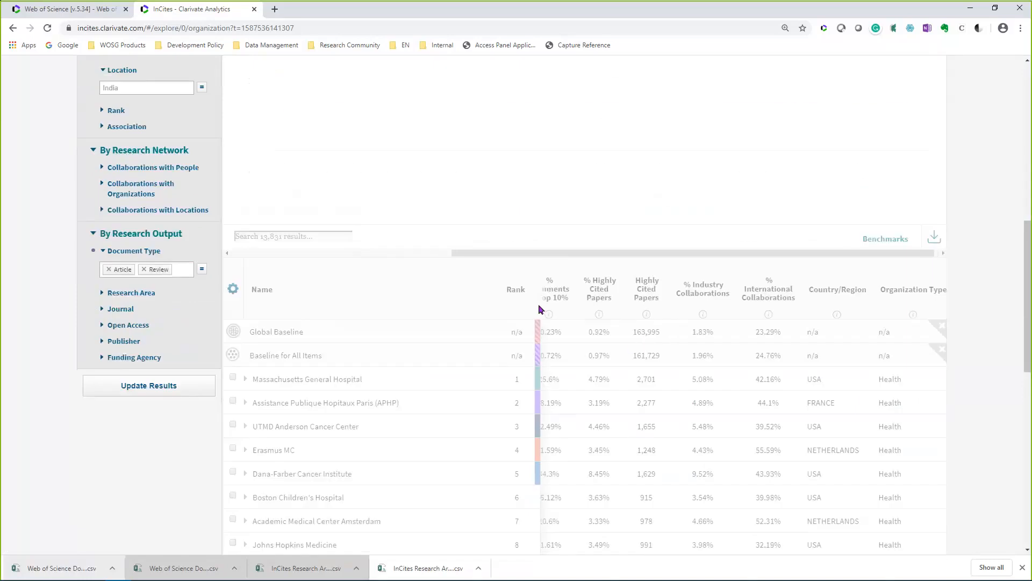
{"action": "scroll", "coordinate": [518, 361], "scroll_direction": "up", "scroll_amount": 4}
{"action": "scroll", "coordinate": [521, 367], "scroll_direction": "down", "scroll_amount": 4}
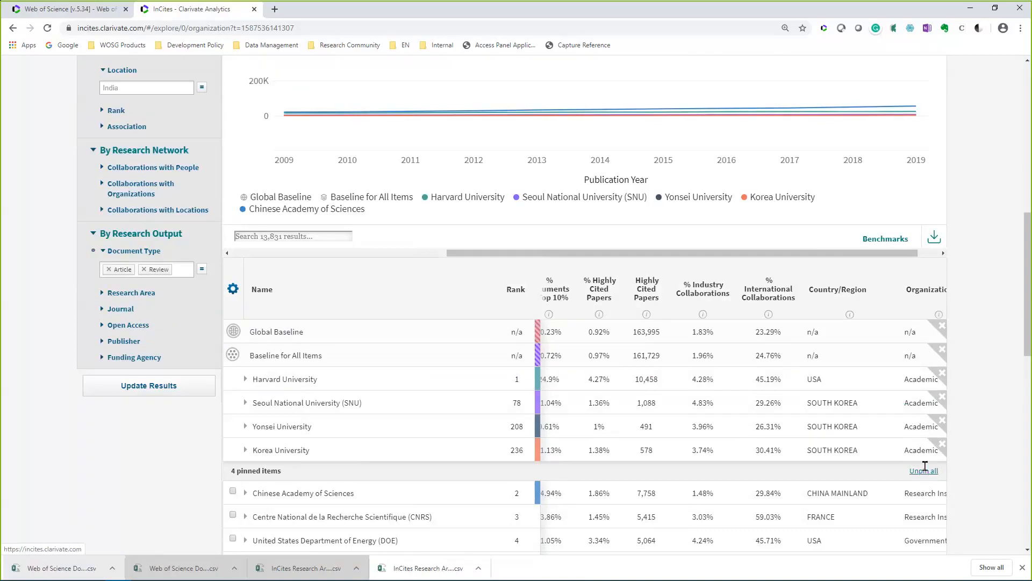
{"action": "left_click", "coordinate": [924, 468]}
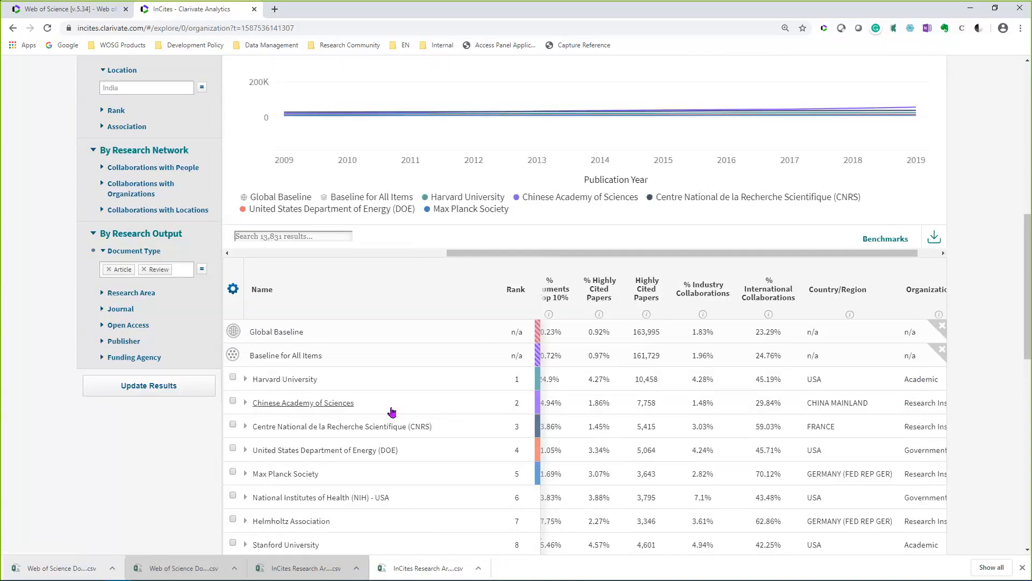
- Sort the organizations by Web of Science Documents in descending order and review the ranked list
{"action": "left_click_drag", "start_coordinate": [609, 257], "coordinate": [350, 256]}
{"action": "scroll", "coordinate": [349, 256], "scroll_direction": "down", "scroll_amount": 1}
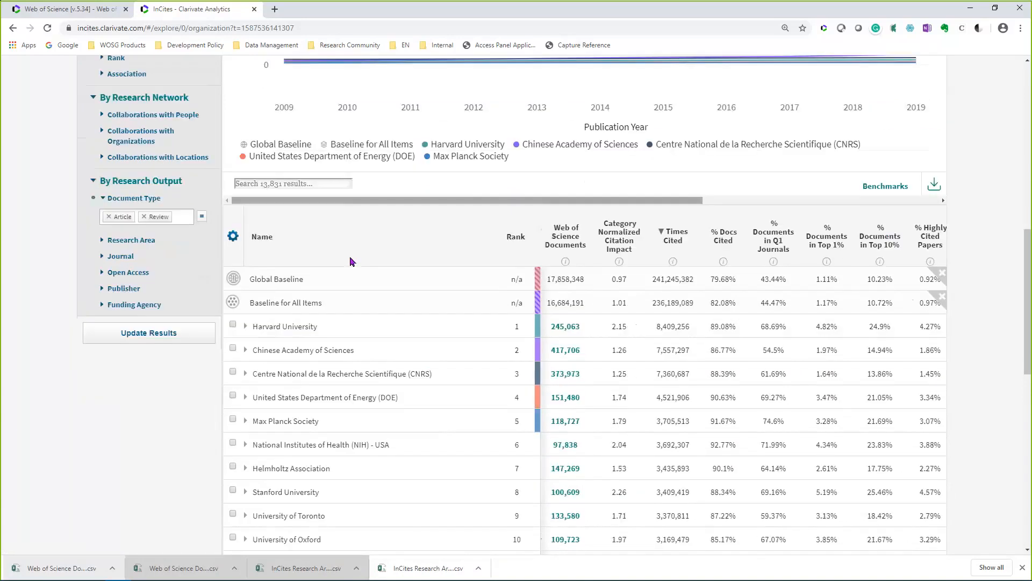
{"action": "scroll", "coordinate": [559, 310], "scroll_direction": "down", "scroll_amount": 1}
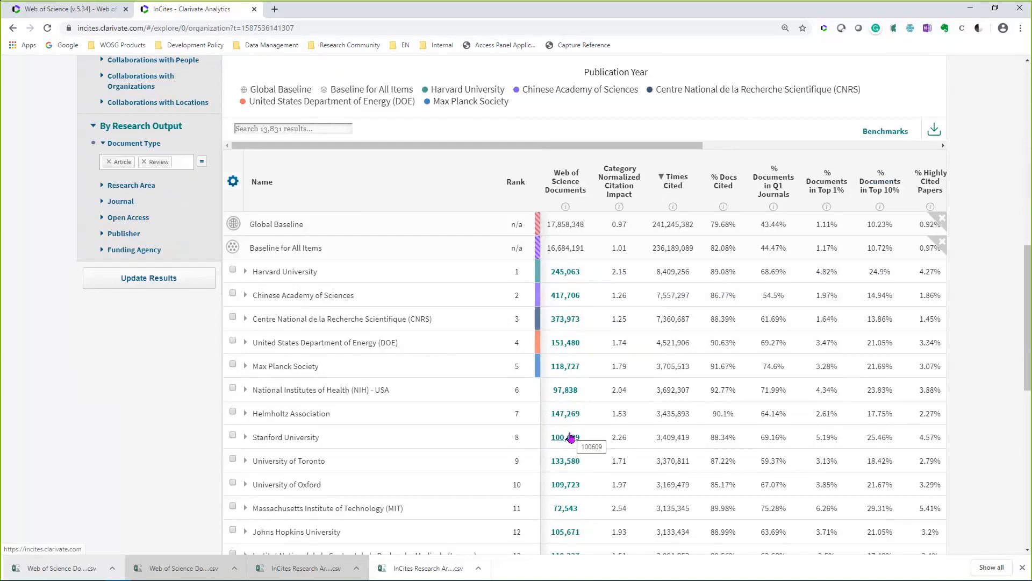
{"action": "scroll", "coordinate": [580, 407], "scroll_direction": "down", "scroll_amount": 1}
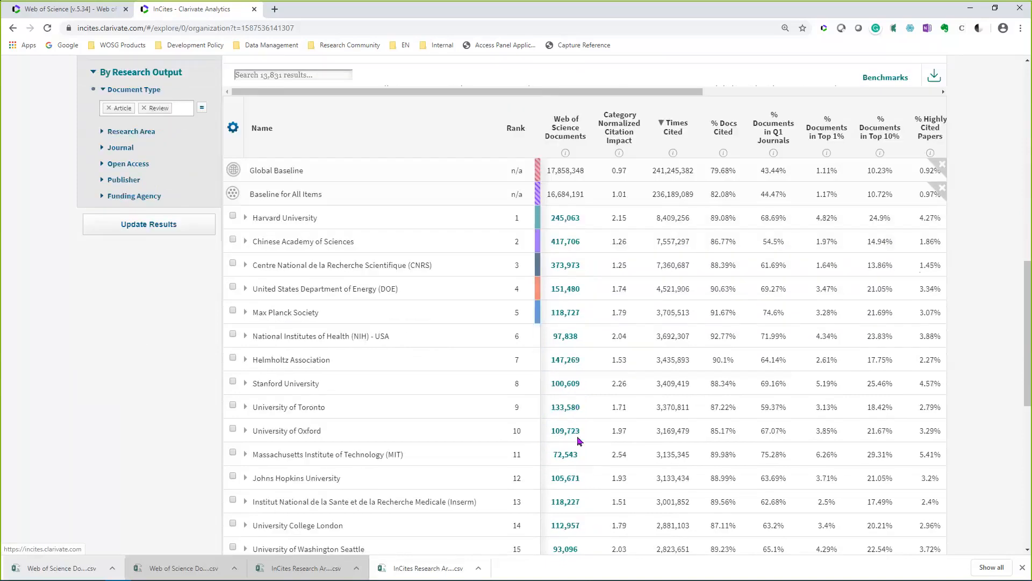
{"action": "left_click", "coordinate": [573, 134]}
{"action": "left_click", "coordinate": [574, 134]}
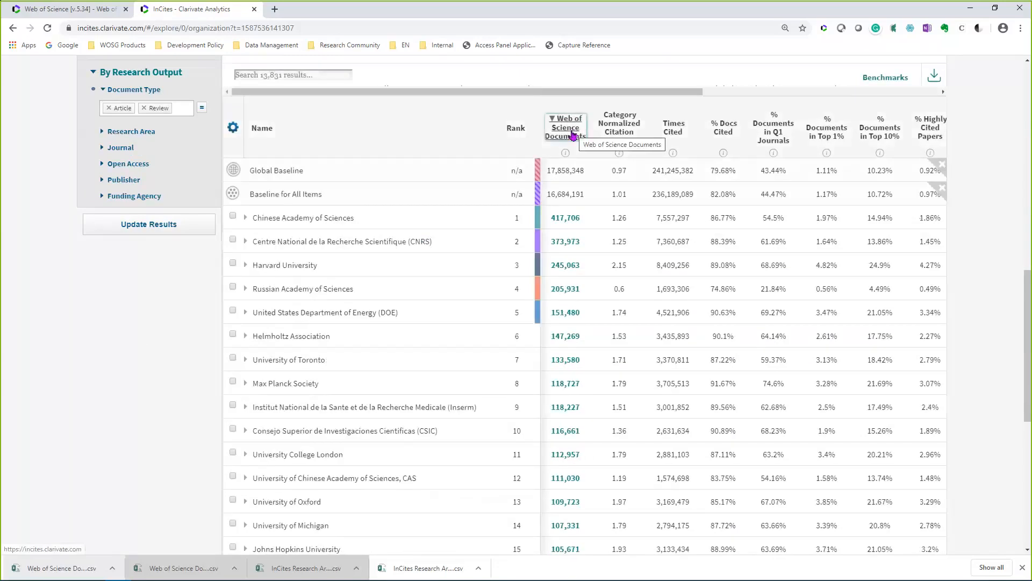
{"action": "scroll", "coordinate": [576, 323], "scroll_direction": "down", "scroll_amount": 1}
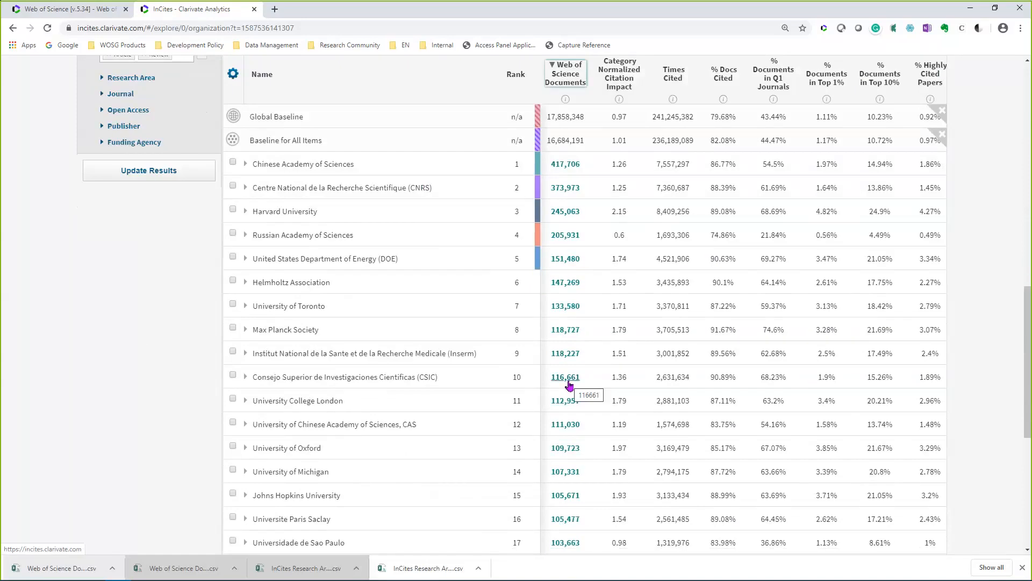
{"action": "scroll", "coordinate": [570, 384], "scroll_direction": "up", "scroll_amount": 5}
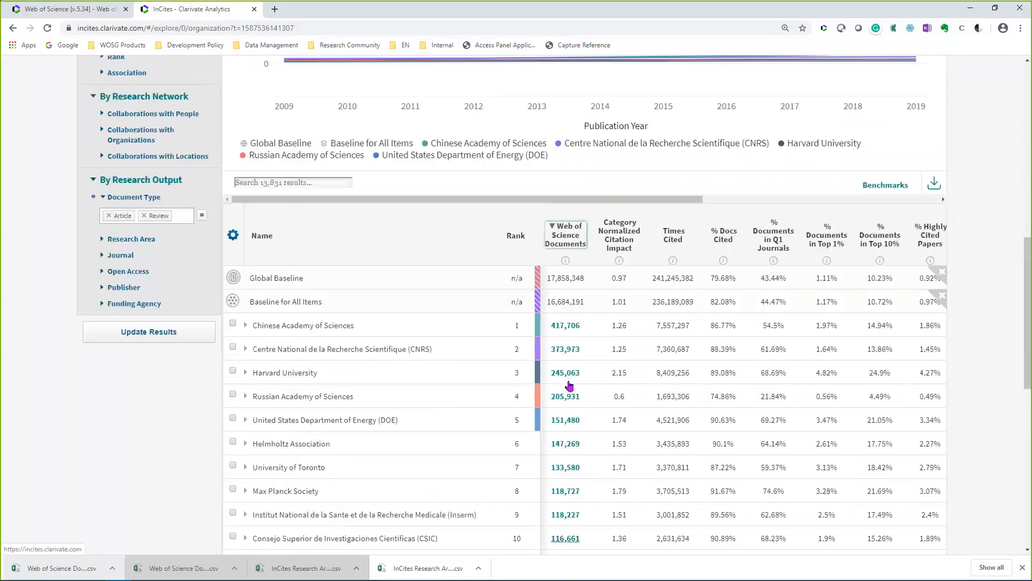
{"action": "scroll", "coordinate": [578, 355], "scroll_direction": "up", "scroll_amount": 2}
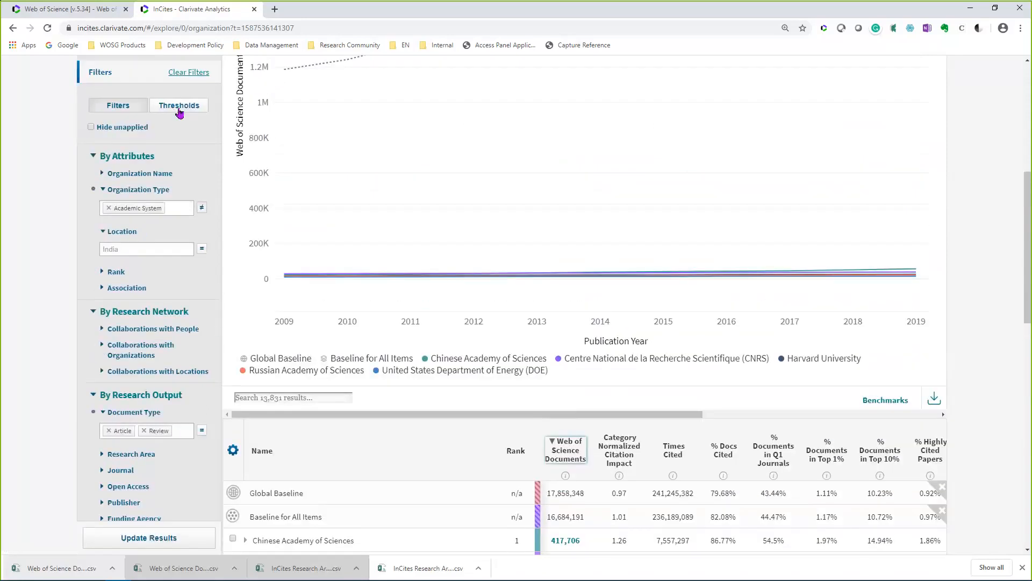
- Set the minimum Web of Science Documents threshold to 100000, update the results and review the listed organizations
{"action": "left_click", "coordinate": [180, 112]}
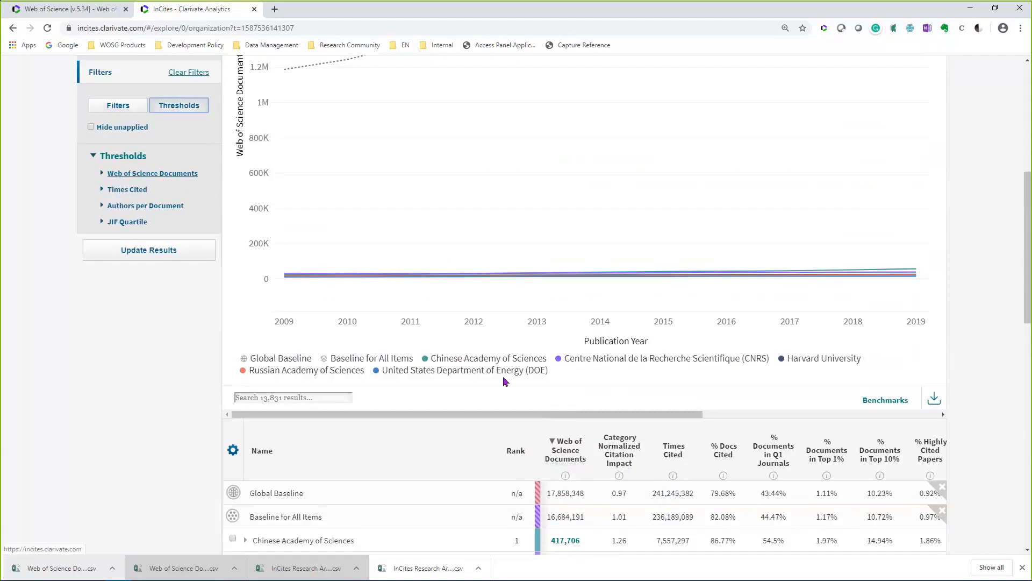
{"action": "scroll", "coordinate": [570, 462], "scroll_direction": "down", "scroll_amount": 4}
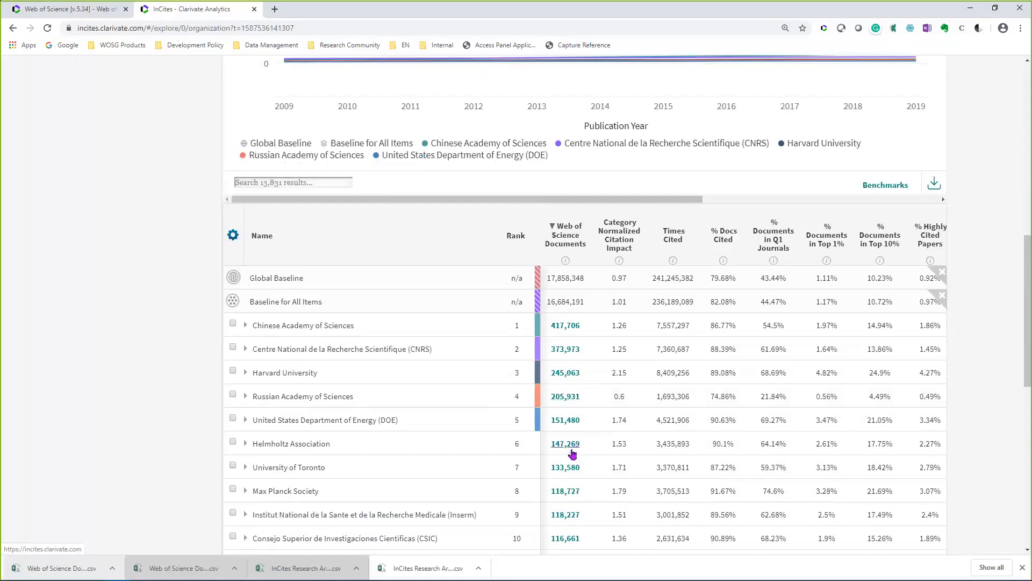
{"action": "scroll", "coordinate": [573, 455], "scroll_direction": "up", "scroll_amount": 4}
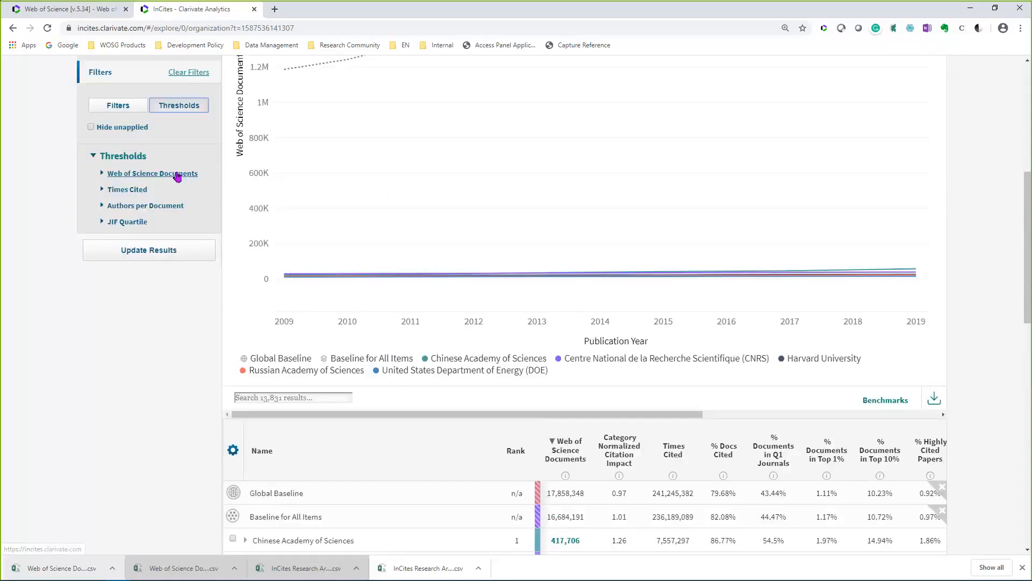
{"action": "left_click", "coordinate": [177, 174]}
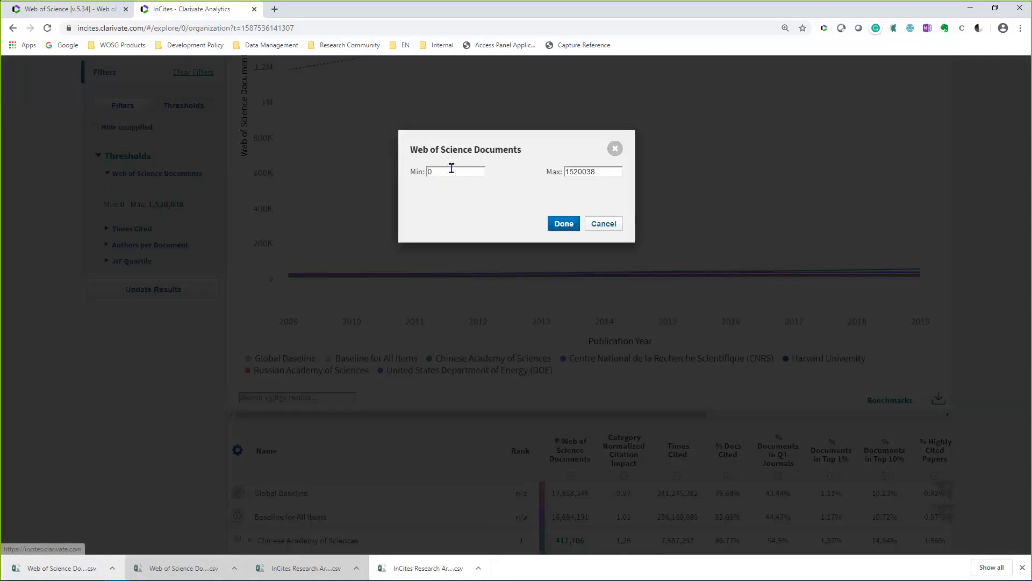
{"action": "left_click_drag", "start_coordinate": [451, 171], "coordinate": [369, 174]}
{"action": "type", "text": "100000"}
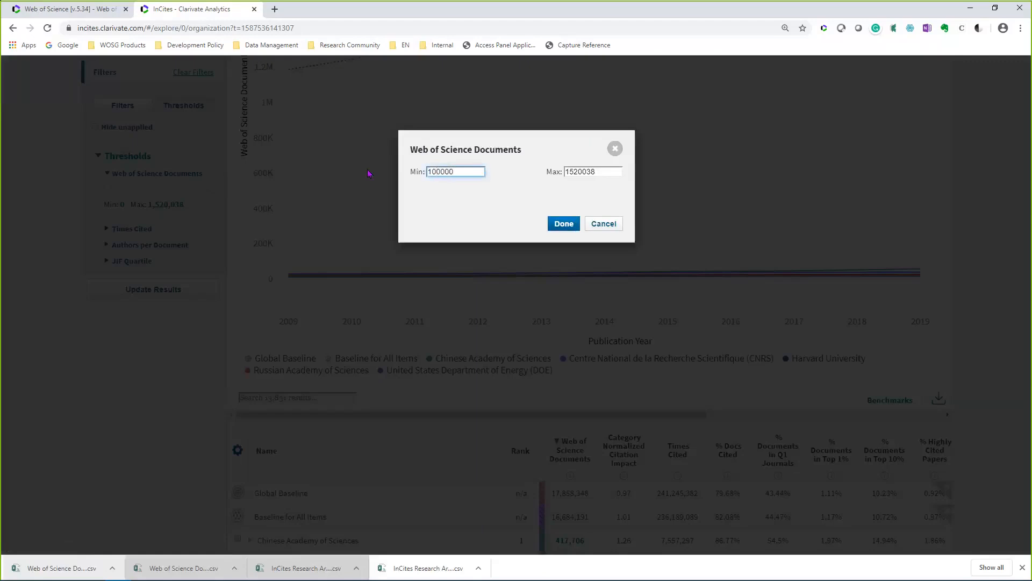
{"action": "left_click", "coordinate": [564, 224]}
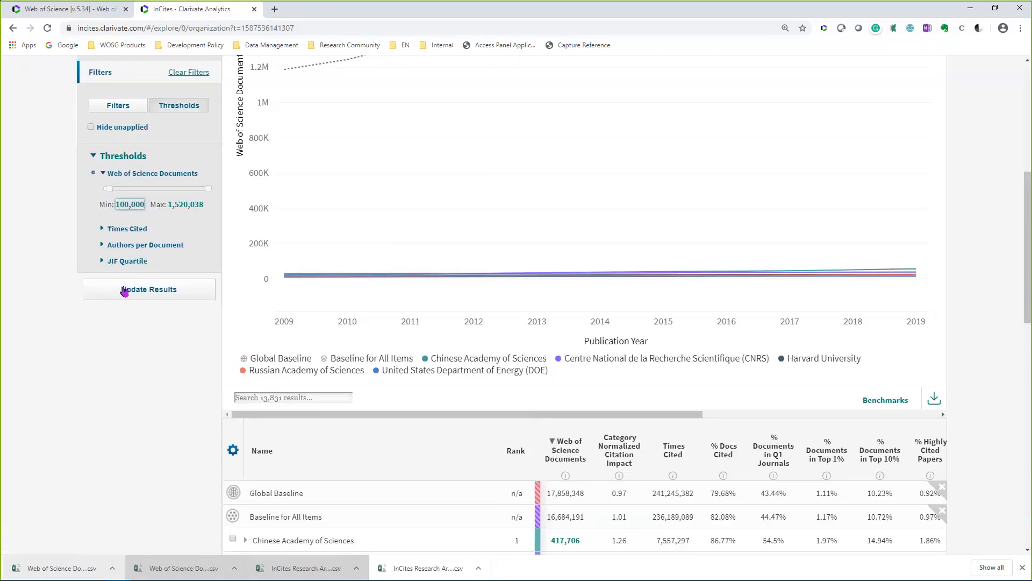
{"action": "left_click", "coordinate": [124, 291]}
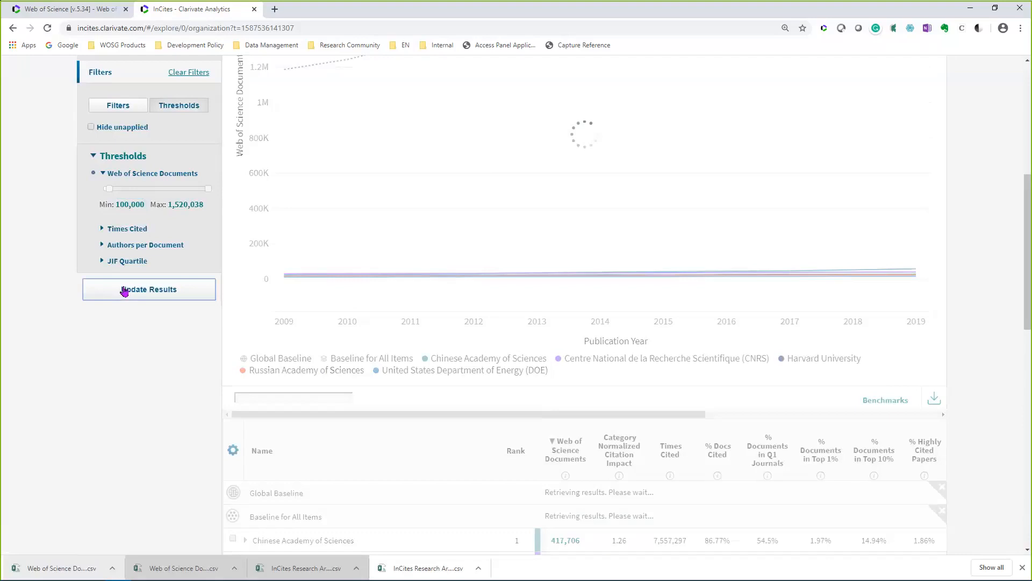
{"action": "scroll", "coordinate": [422, 294], "scroll_direction": "down", "scroll_amount": 3}
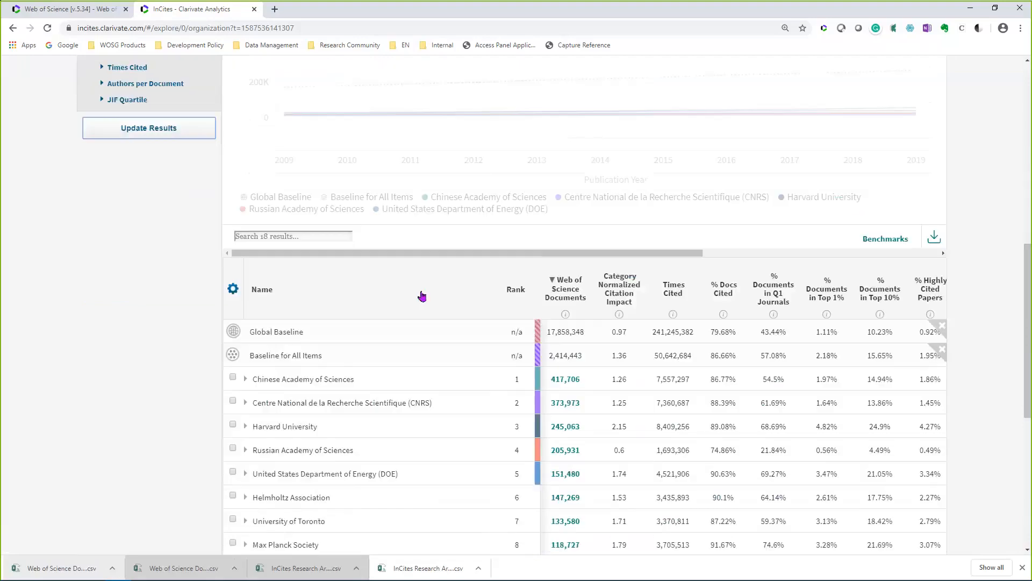
{"action": "scroll", "coordinate": [423, 298], "scroll_direction": "down", "scroll_amount": 7}
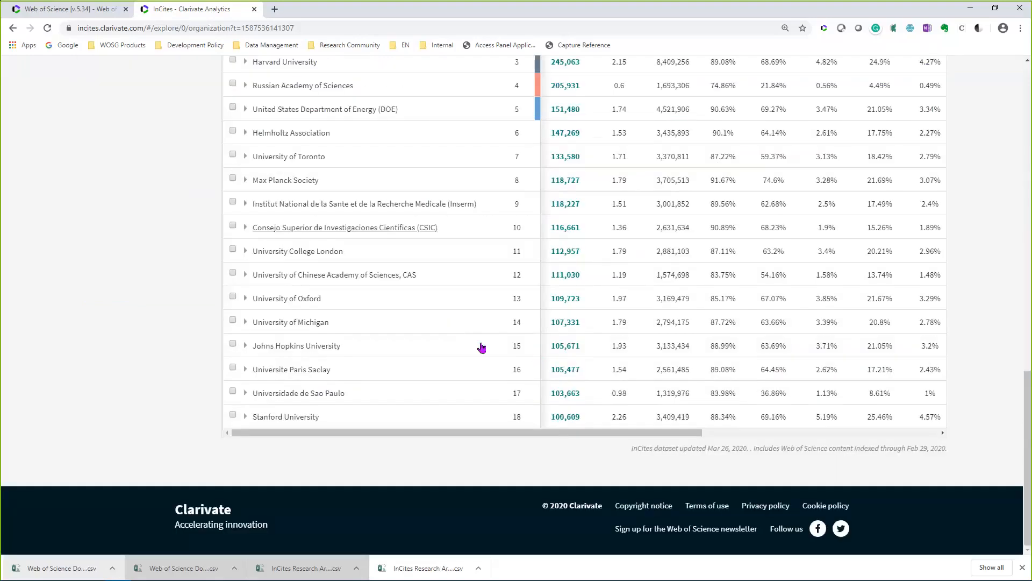
{"action": "scroll", "coordinate": [556, 425], "scroll_direction": "up", "scroll_amount": 3}
{"action": "scroll", "coordinate": [555, 429], "scroll_direction": "down", "scroll_amount": 3}
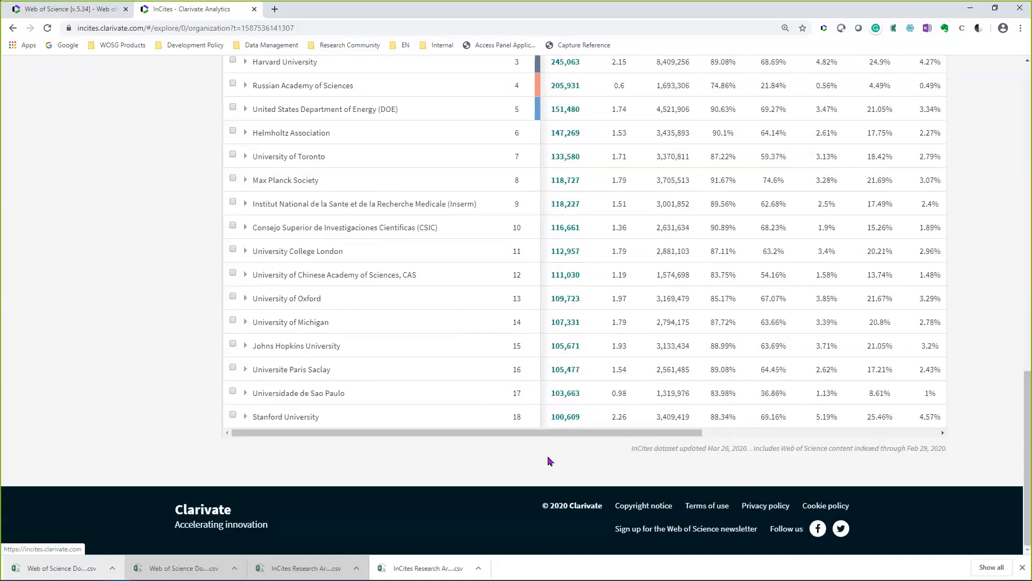
{"action": "scroll", "coordinate": [513, 417], "scroll_direction": "up", "scroll_amount": 5}
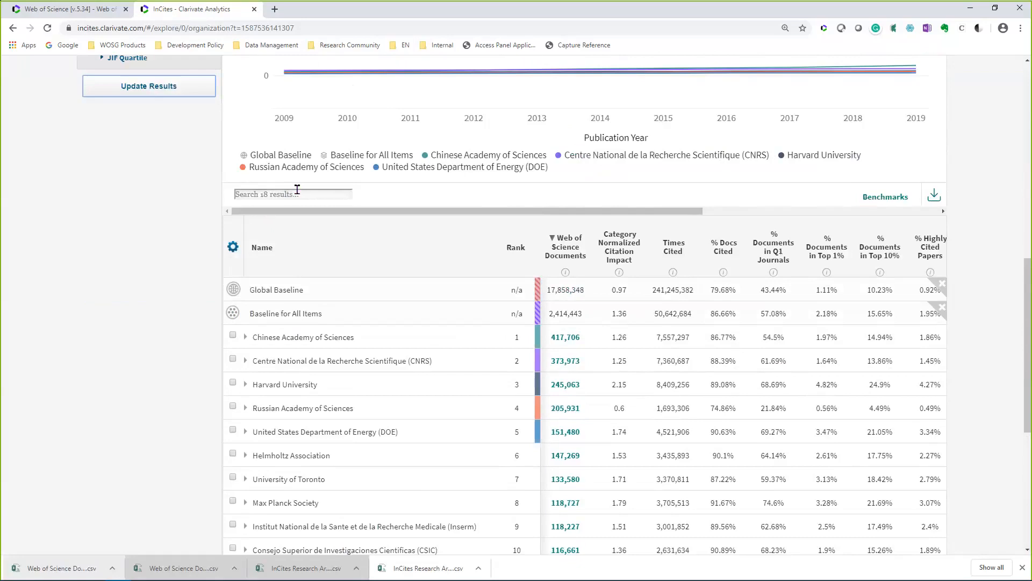
- Refocus Harvard University's results on its Affiliated People
{"action": "scroll", "coordinate": [297, 189], "scroll_direction": "down", "scroll_amount": 1}
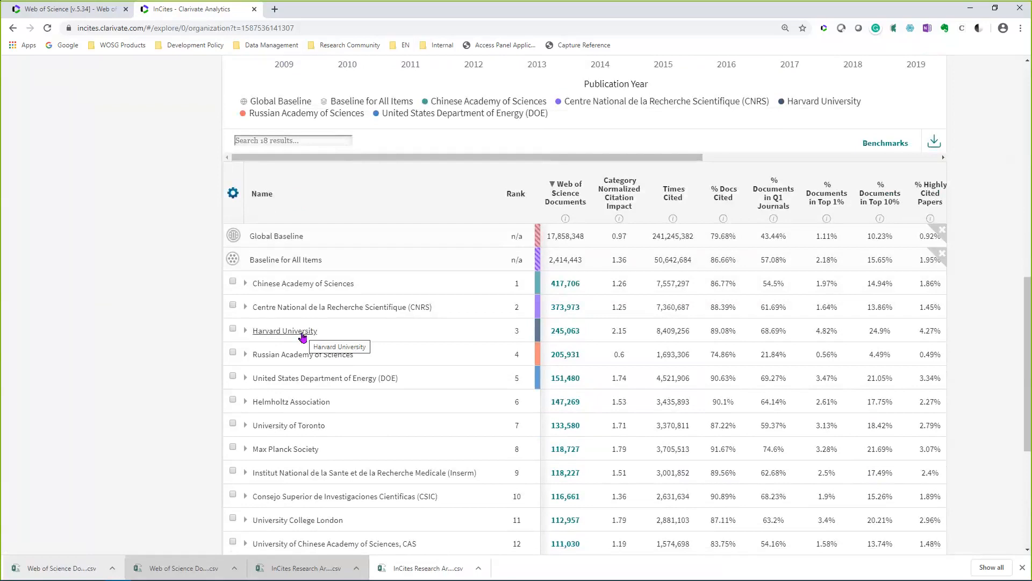
{"action": "left_click", "coordinate": [303, 337]}
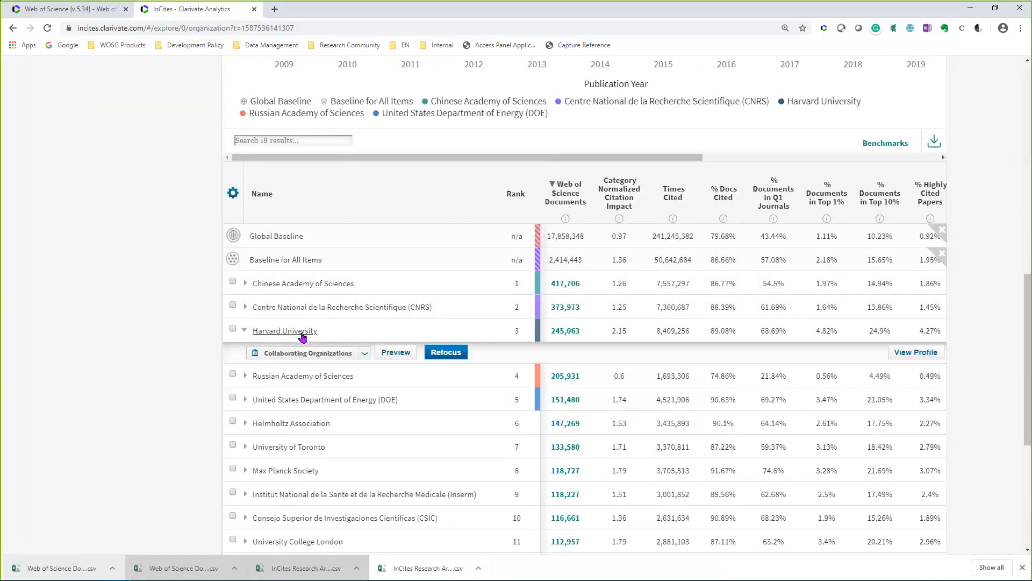
{"action": "left_click", "coordinate": [334, 353]}
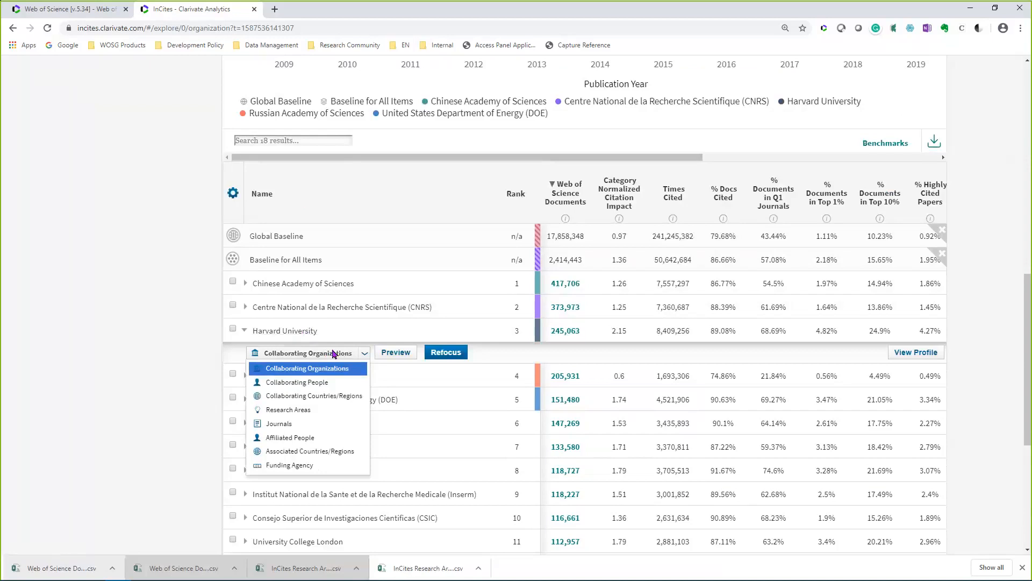
{"action": "left_click", "coordinate": [334, 439]}
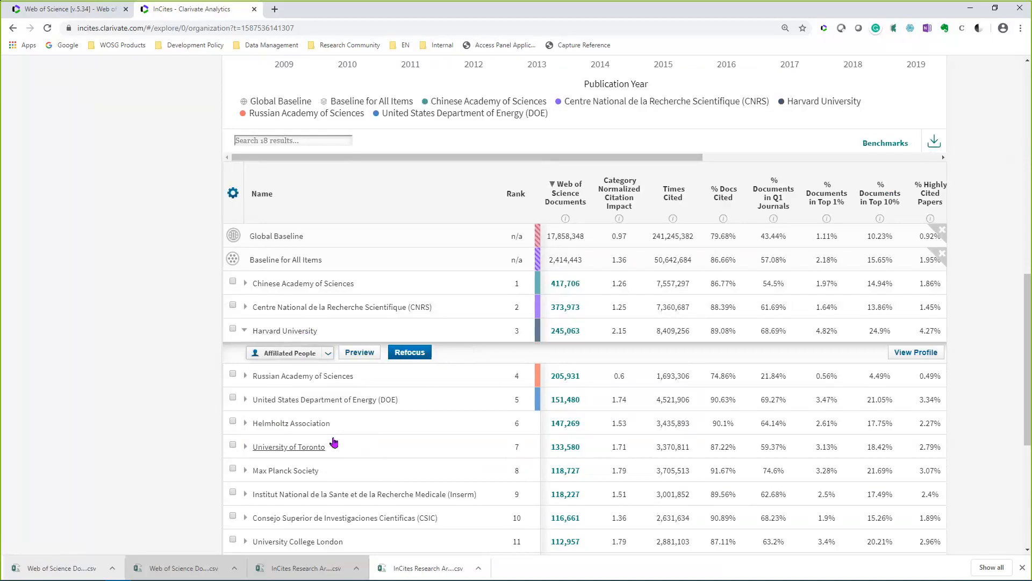
{"action": "left_click", "coordinate": [406, 353]}
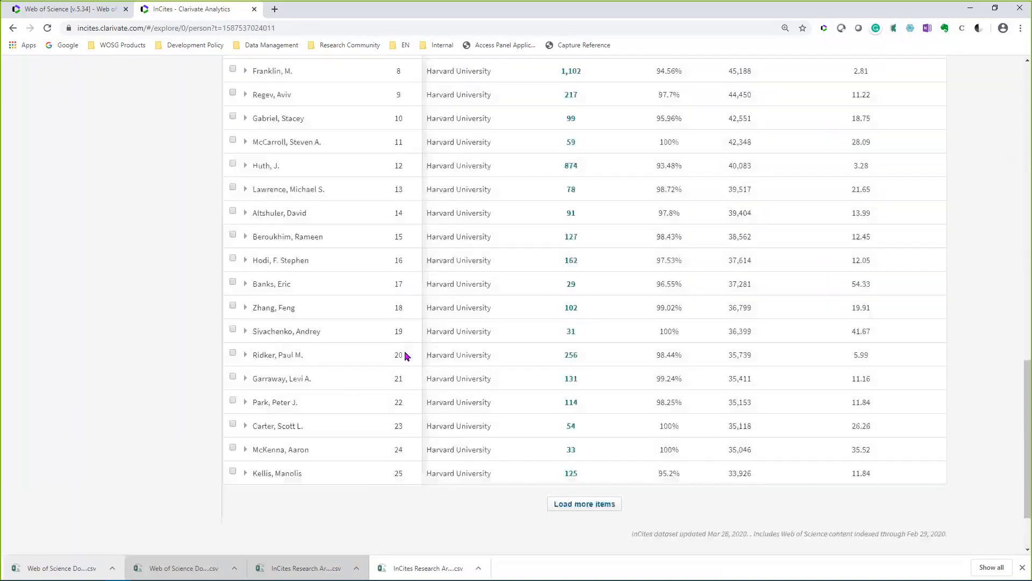
- Review the ranked researchers and expand the Affiliated Organization and Document Type filters to check their applied values
{"action": "scroll", "coordinate": [347, 384], "scroll_direction": "up", "scroll_amount": 6}
{"action": "scroll", "coordinate": [348, 384], "scroll_direction": "up", "scroll_amount": 7}
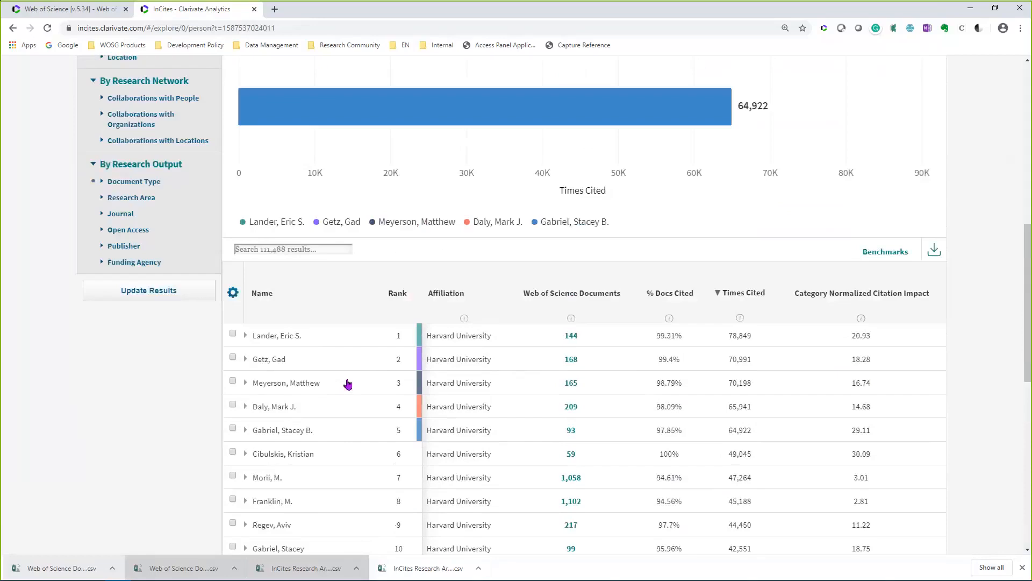
{"action": "scroll", "coordinate": [349, 384], "scroll_direction": "up", "scroll_amount": 1}
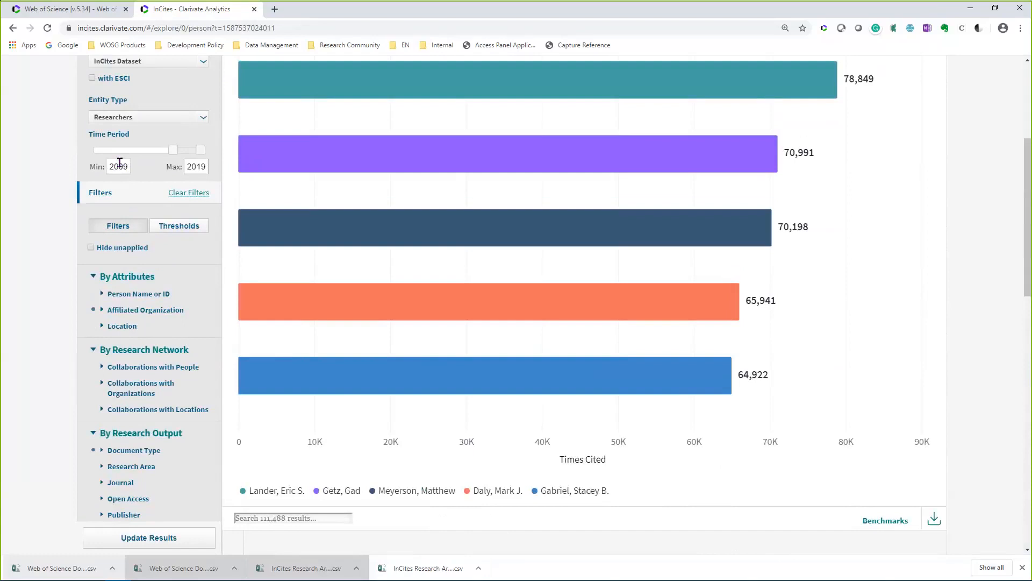
{"action": "scroll", "coordinate": [120, 162], "scroll_direction": "up", "scroll_amount": 1}
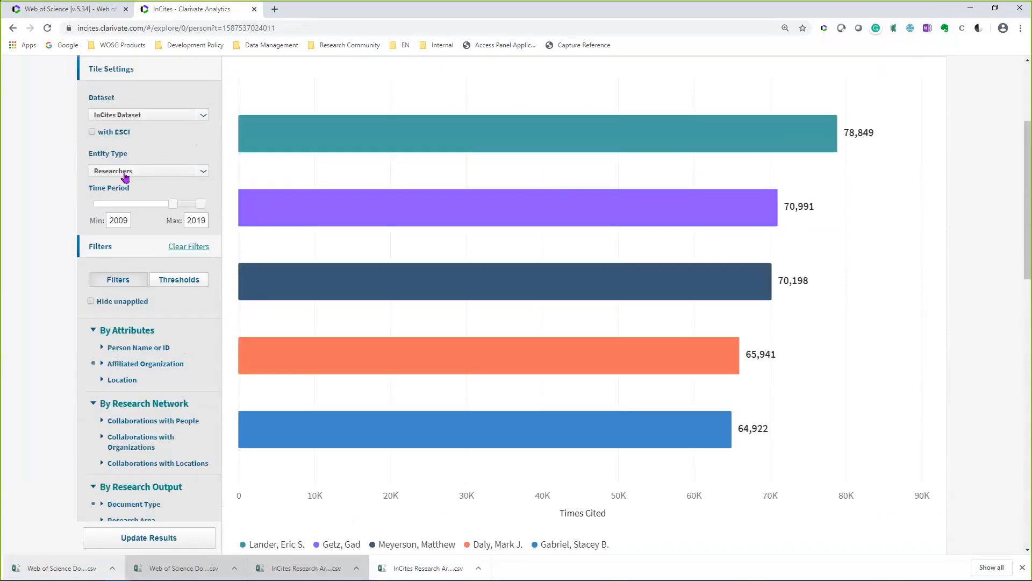
{"action": "scroll", "coordinate": [102, 258], "scroll_direction": "down", "scroll_amount": 1}
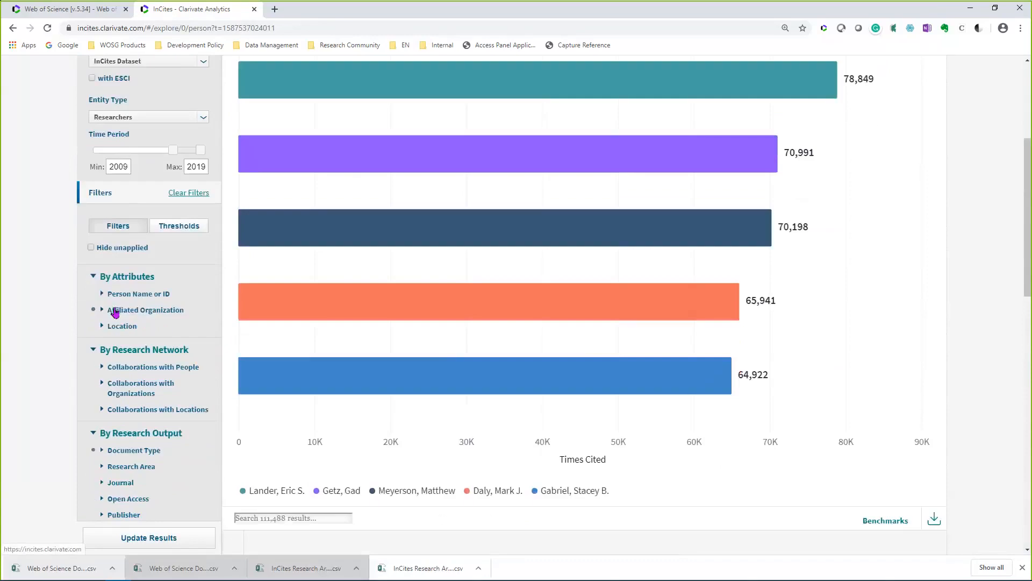
{"action": "scroll", "coordinate": [115, 313], "scroll_direction": "down", "scroll_amount": 1}
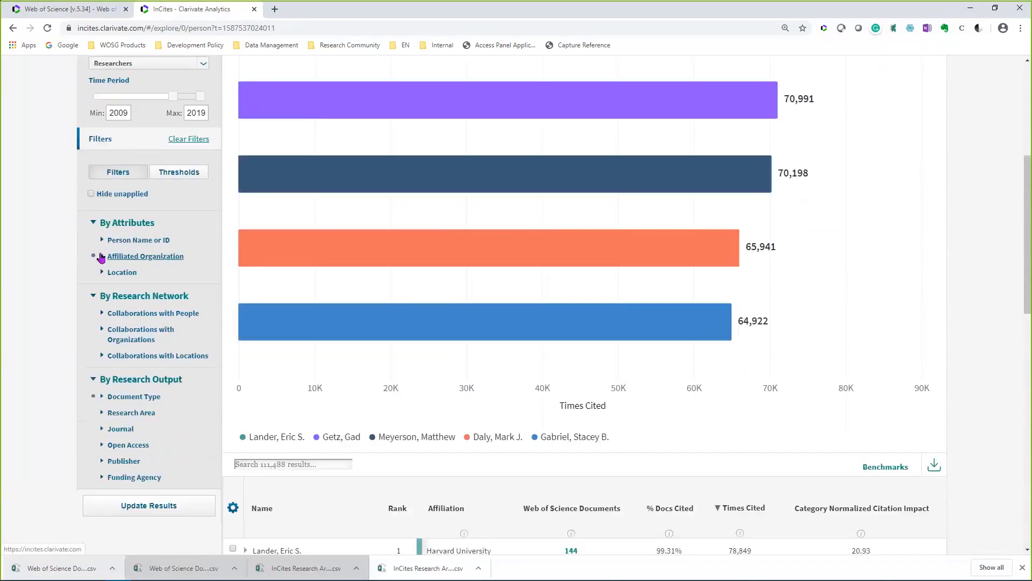
{"action": "left_click", "coordinate": [102, 256]}
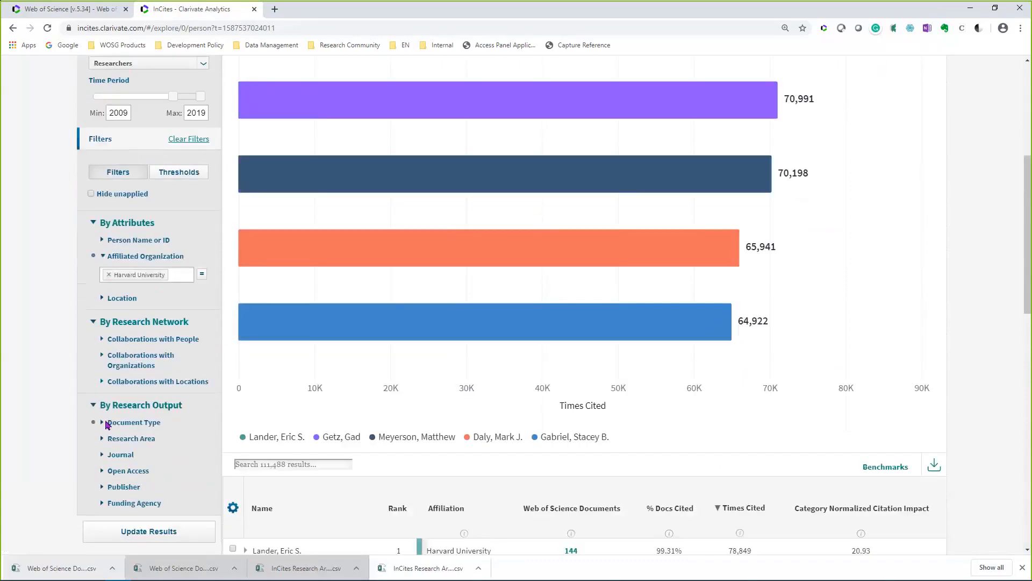
{"action": "left_click", "coordinate": [102, 424]}
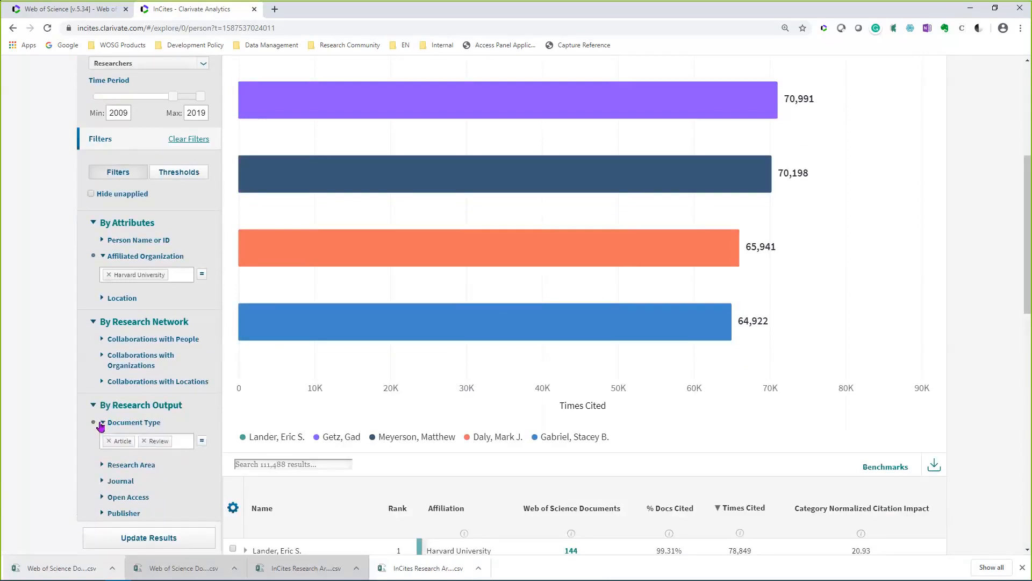
- Examine the top-ranked researcher's Web of Science documents across all metric columns, close the list and look over the other researchers
{"action": "scroll", "coordinate": [101, 426], "scroll_direction": "down", "scroll_amount": 4}
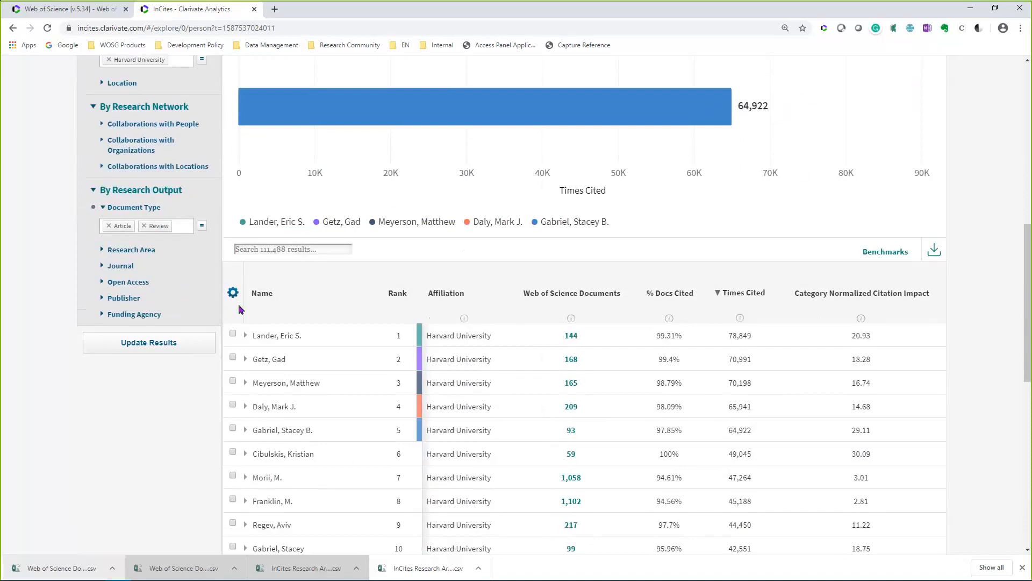
{"action": "scroll", "coordinate": [242, 306], "scroll_direction": "down", "scroll_amount": 1}
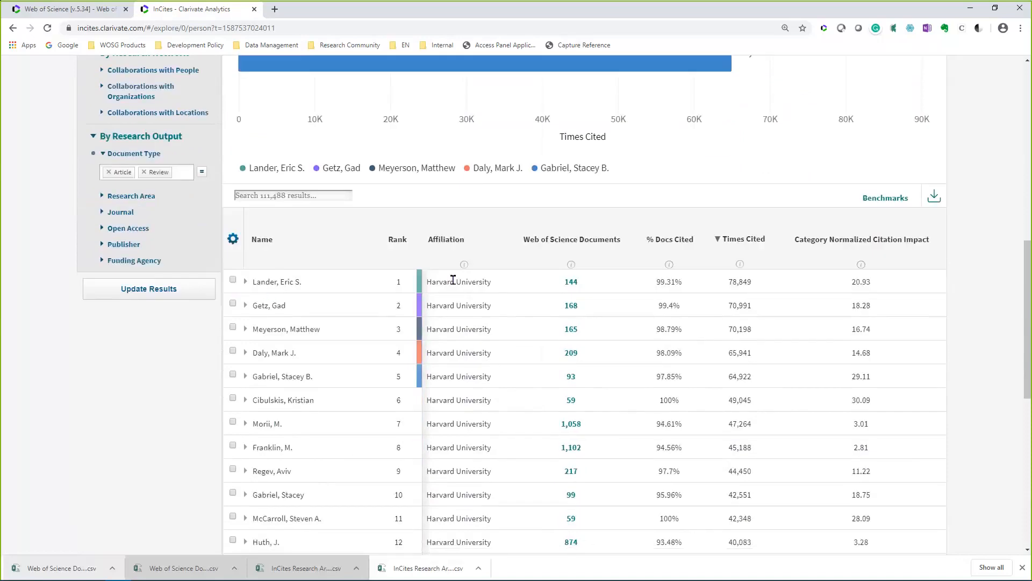
{"action": "left_click", "coordinate": [569, 282]}
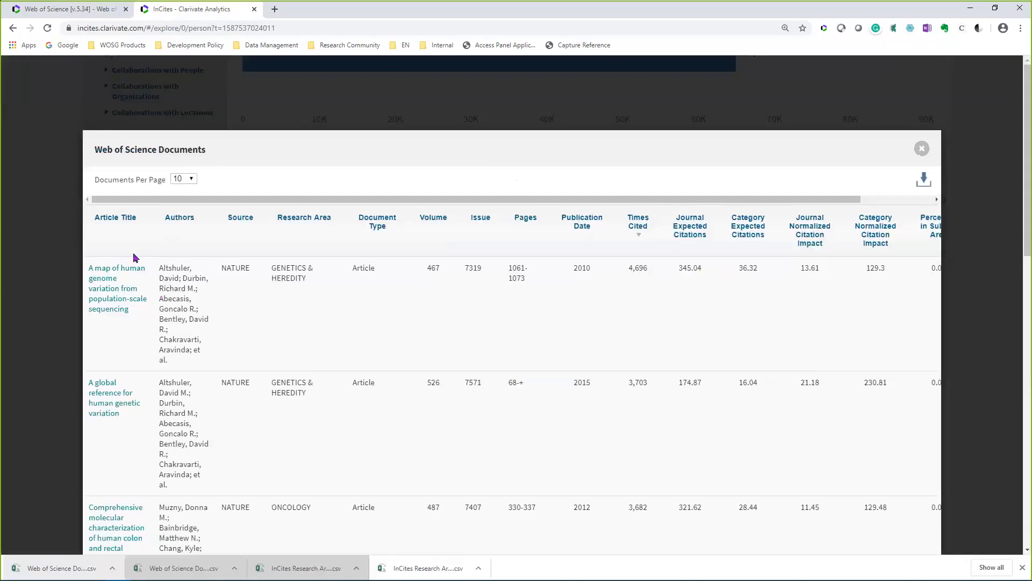
{"action": "left_click_drag", "start_coordinate": [260, 200], "coordinate": [385, 204]}
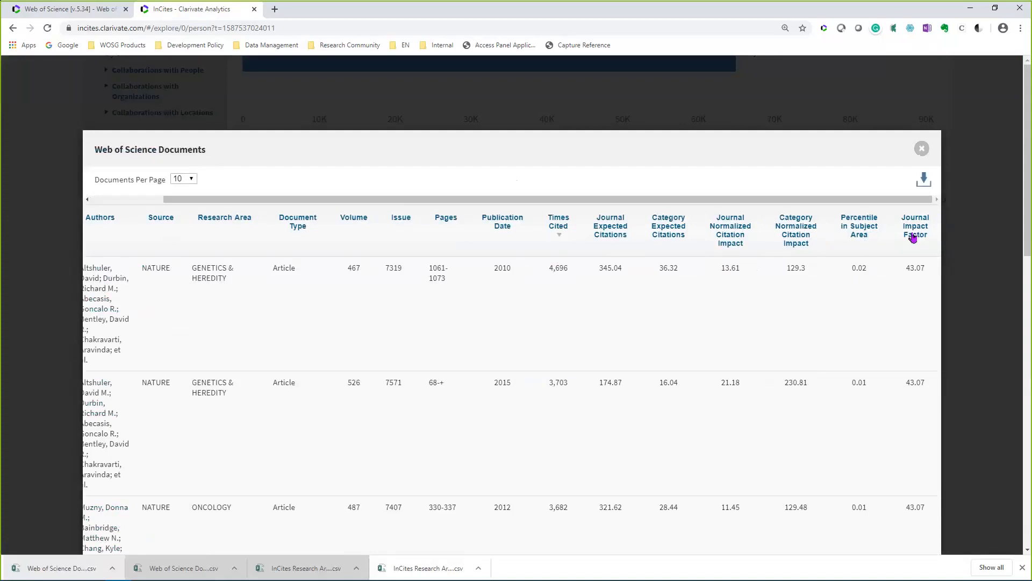
{"action": "left_click_drag", "start_coordinate": [895, 200], "coordinate": [293, 291]}
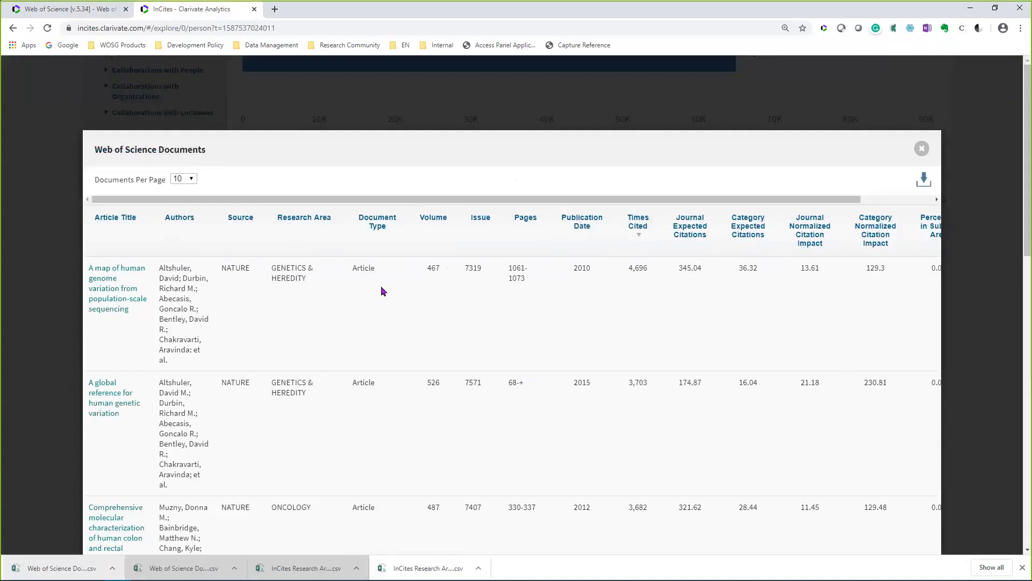
{"action": "left_click", "coordinate": [921, 151]}
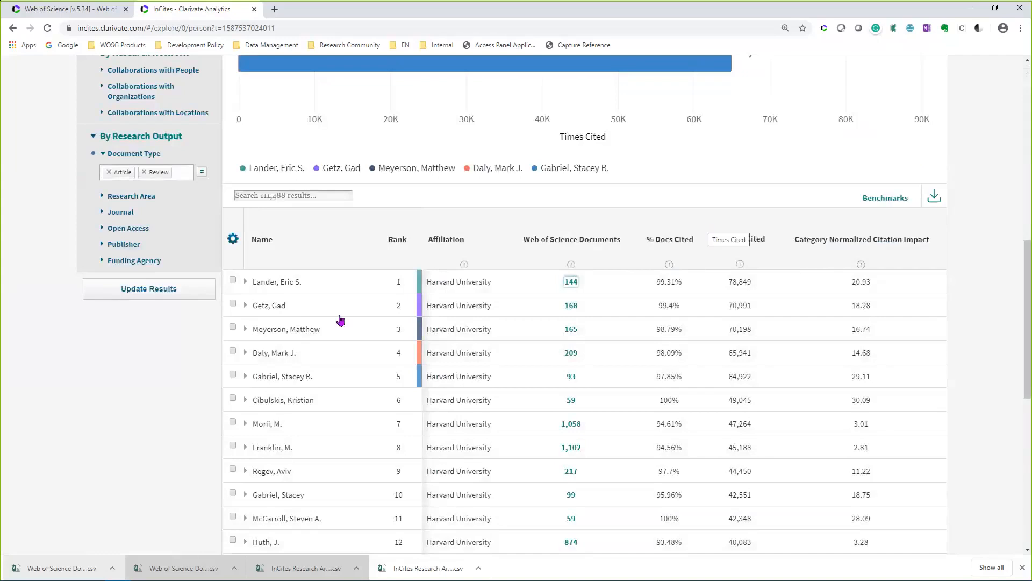
{"action": "scroll", "coordinate": [339, 323], "scroll_direction": "down", "scroll_amount": 4}
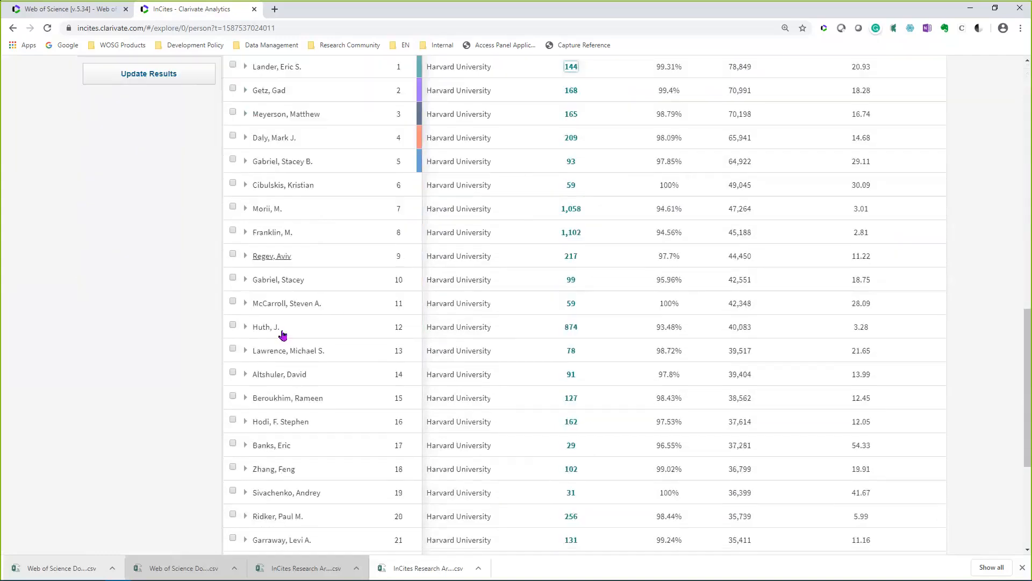
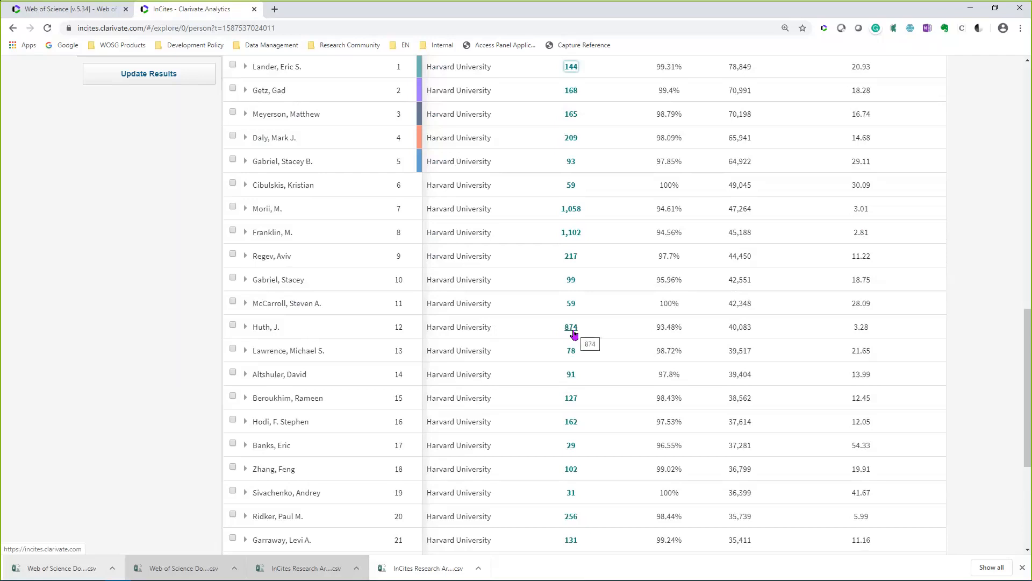
- Search the available indicators for "highly" and add Highly Cited Papers to the researchers table
{"action": "scroll", "coordinate": [574, 334], "scroll_direction": "up", "scroll_amount": 3}
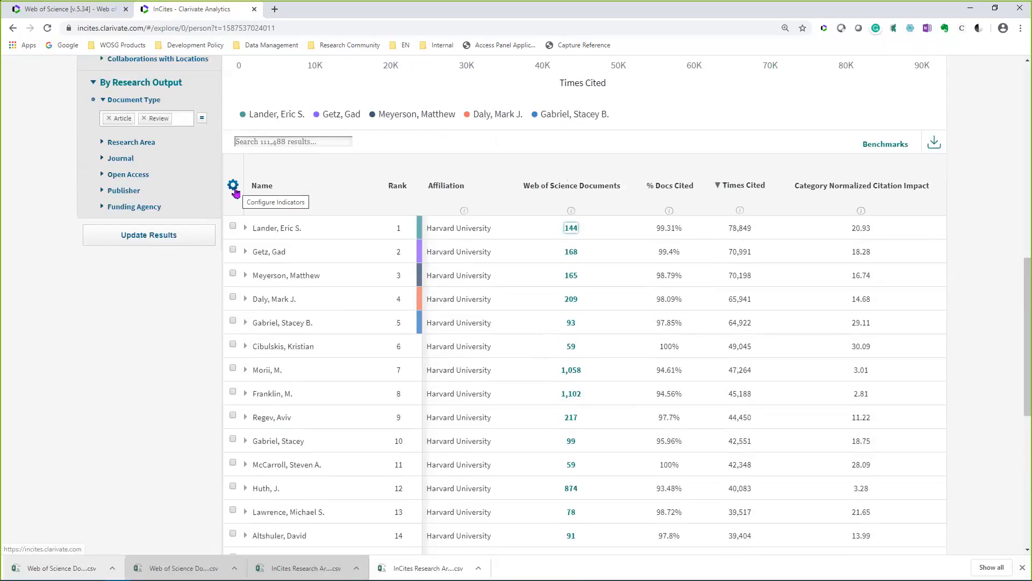
{"action": "left_click", "coordinate": [235, 189]}
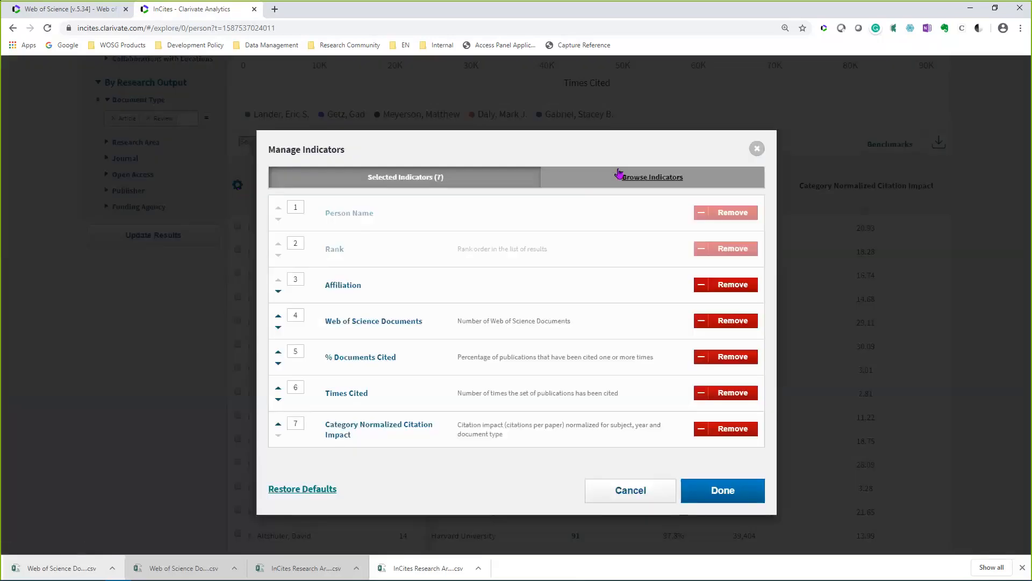
{"action": "left_click", "coordinate": [623, 177]}
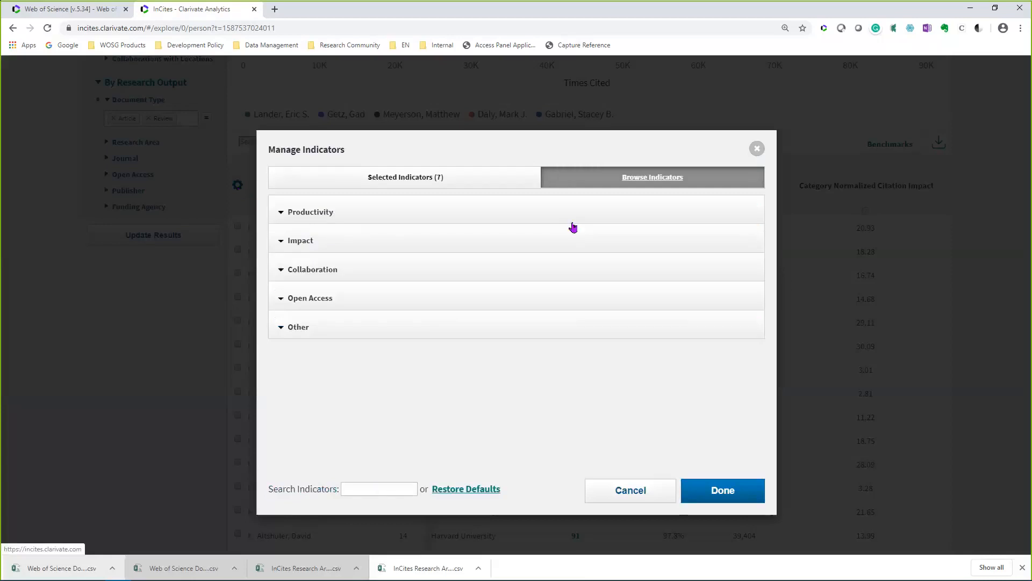
{"action": "left_click", "coordinate": [378, 487]}
{"action": "type", "text": "hi"}
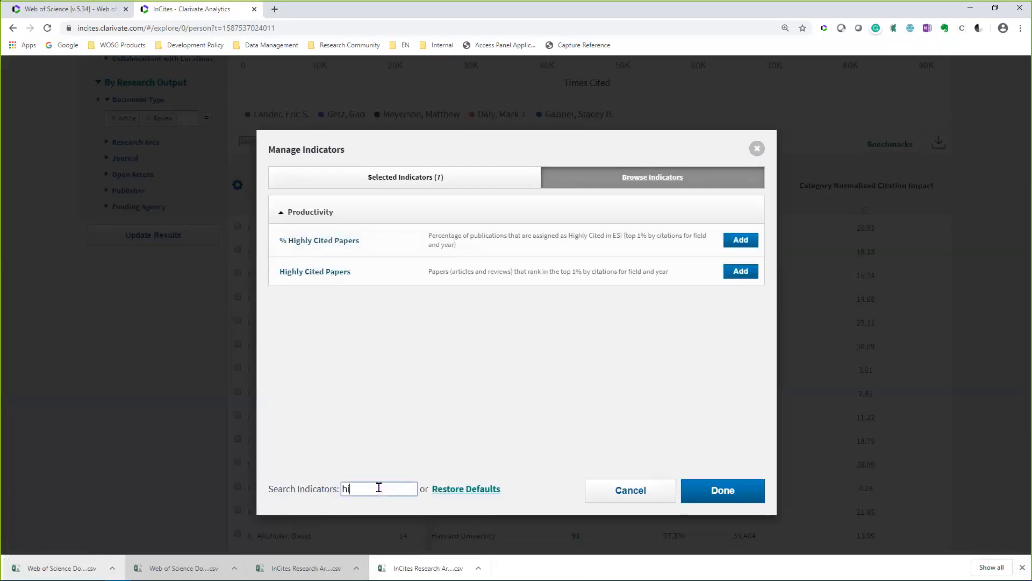
{"action": "type", "text": "ghly"}
{"action": "left_click", "coordinate": [751, 276]}
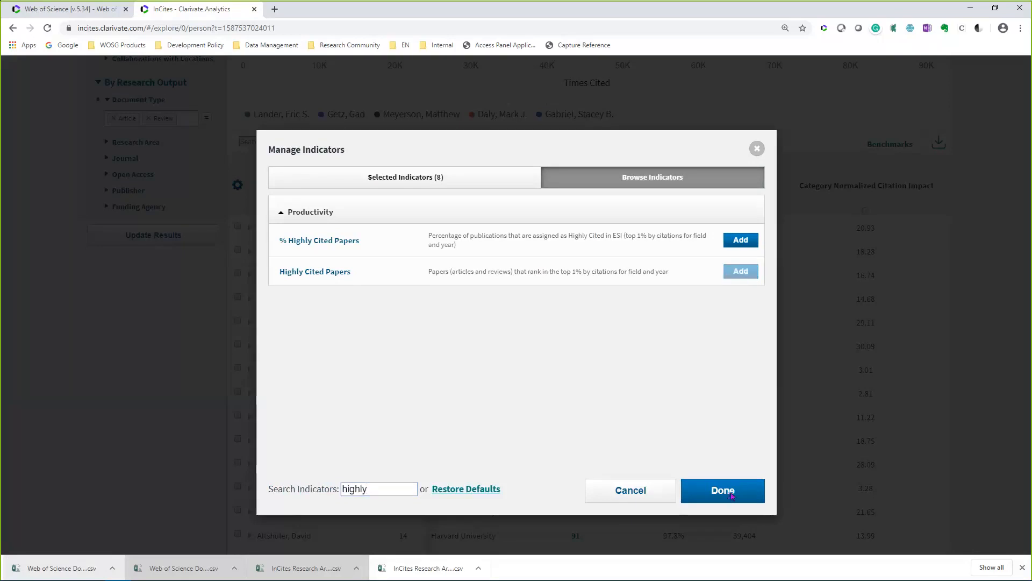
{"action": "left_click", "coordinate": [732, 494]}
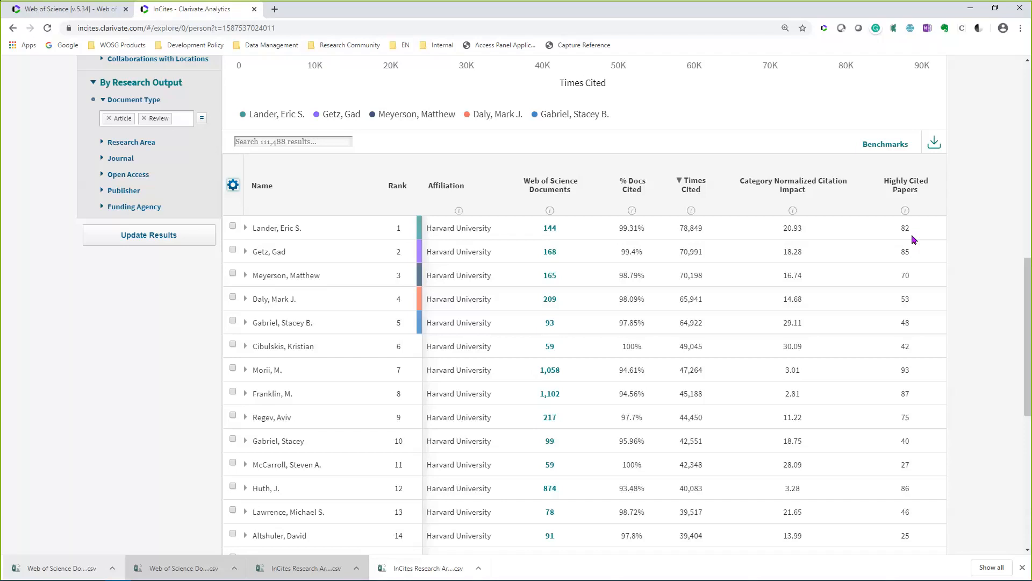
- Set the Research Area schema to Essential Science Indicators and update the results
{"action": "left_click", "coordinate": [139, 145]}
{"action": "left_click", "coordinate": [118, 169]}
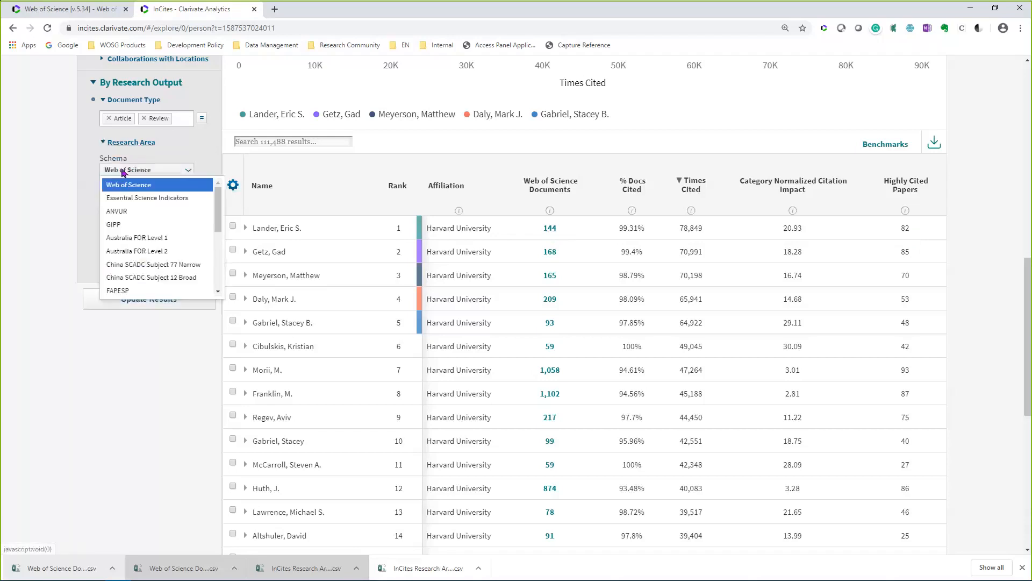
{"action": "left_click", "coordinate": [124, 198]}
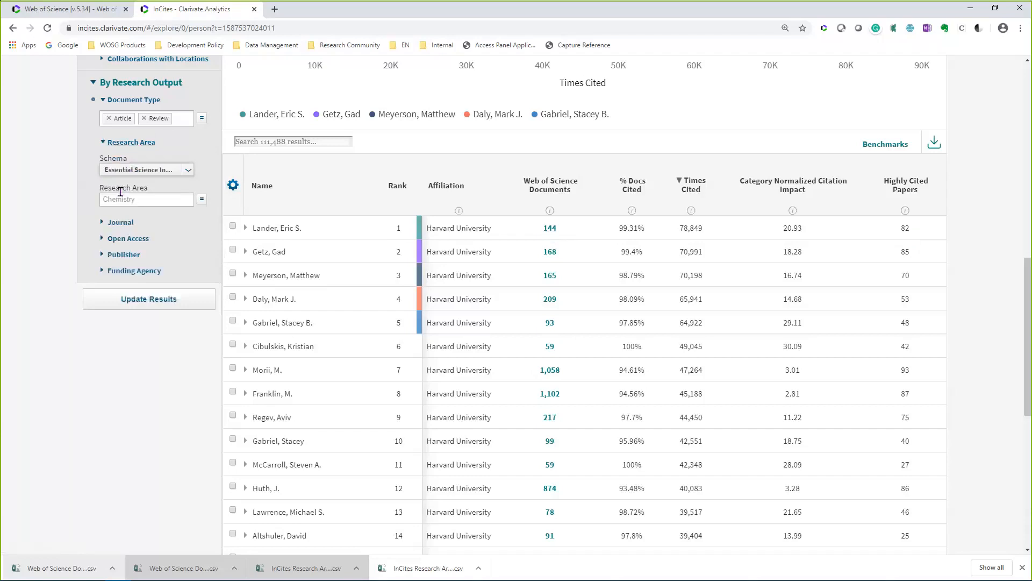
{"action": "left_click", "coordinate": [141, 304]}
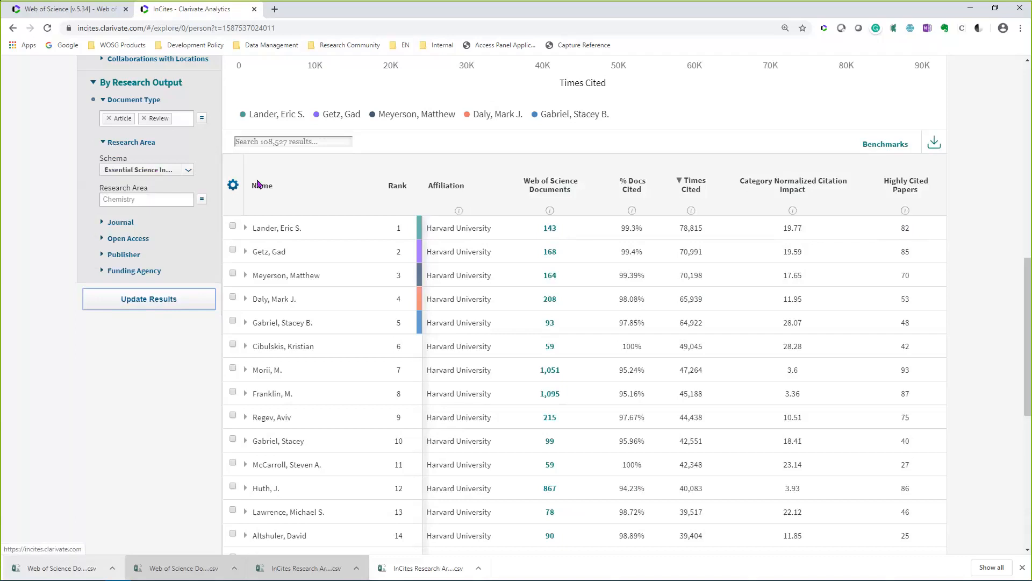
- Examine the research areas assigned to the top-ranked researcher's Web of Science documents and close the document list
{"action": "left_click", "coordinate": [549, 229]}
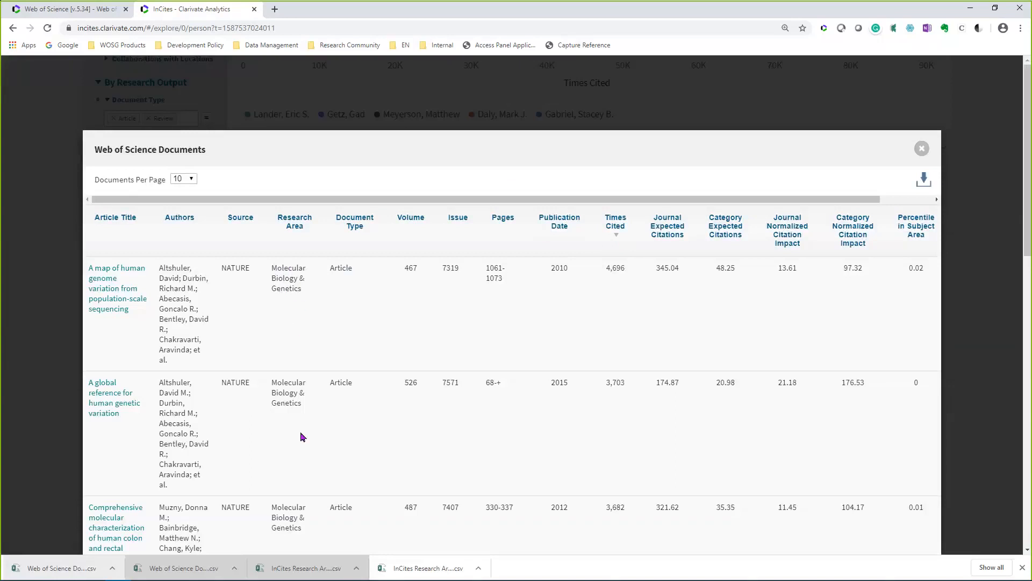
{"action": "scroll", "coordinate": [299, 431], "scroll_direction": "down", "scroll_amount": 2}
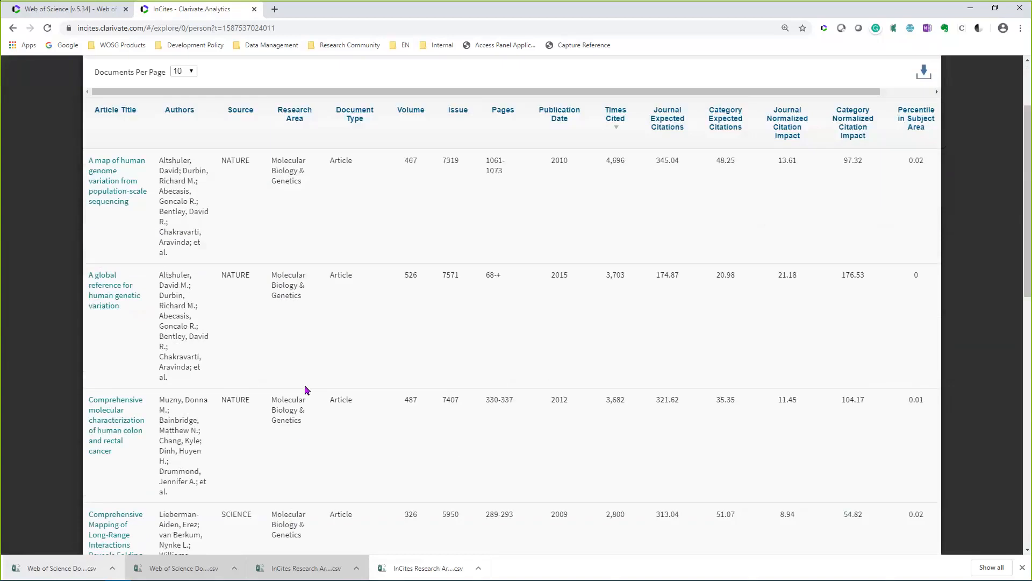
{"action": "scroll", "coordinate": [304, 385], "scroll_direction": "down", "scroll_amount": 1}
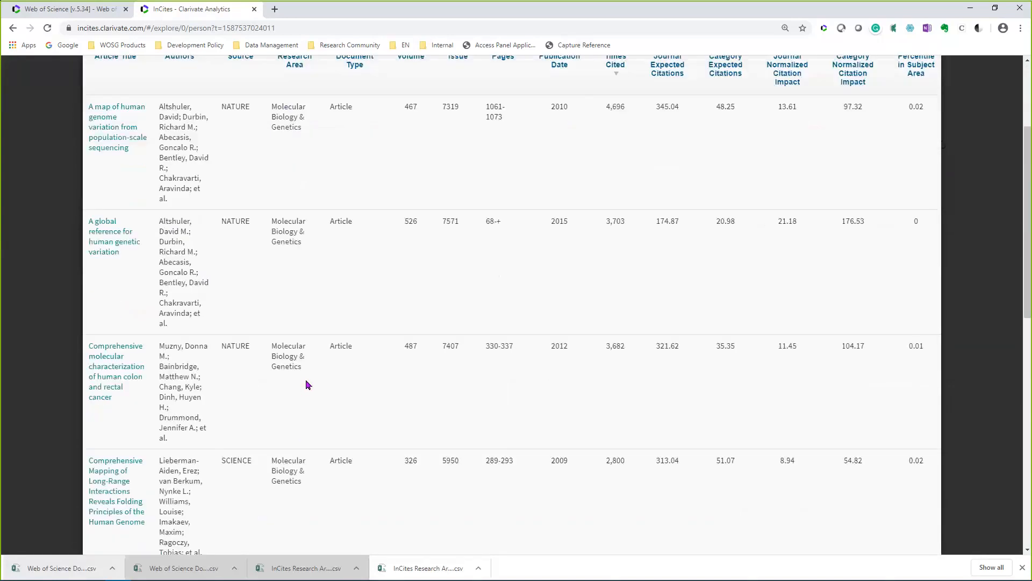
{"action": "scroll", "coordinate": [308, 384], "scroll_direction": "up", "scroll_amount": 3}
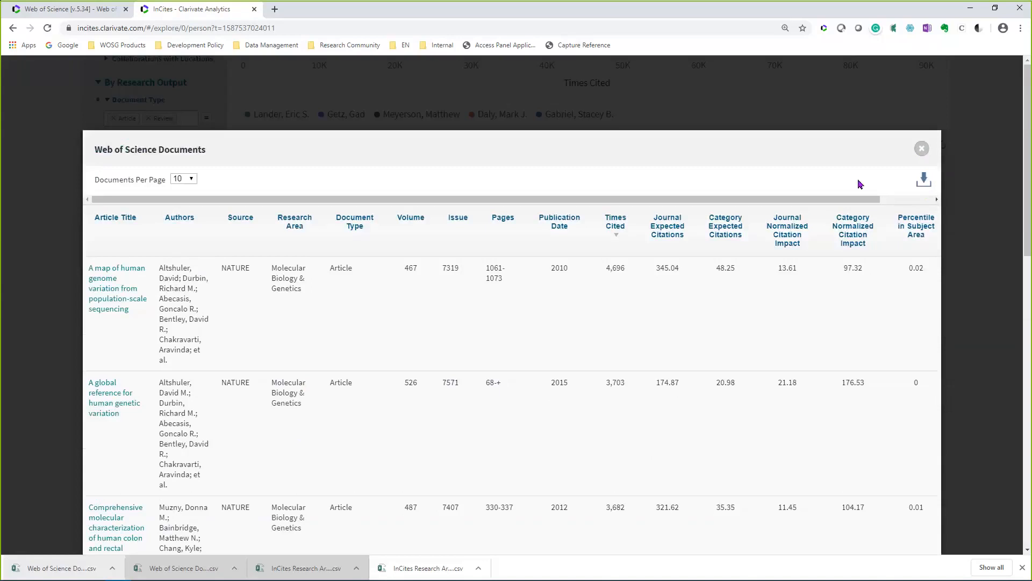
{"action": "left_click_drag", "start_coordinate": [857, 204], "coordinate": [703, 202]}
{"action": "left_click", "coordinate": [922, 149]}
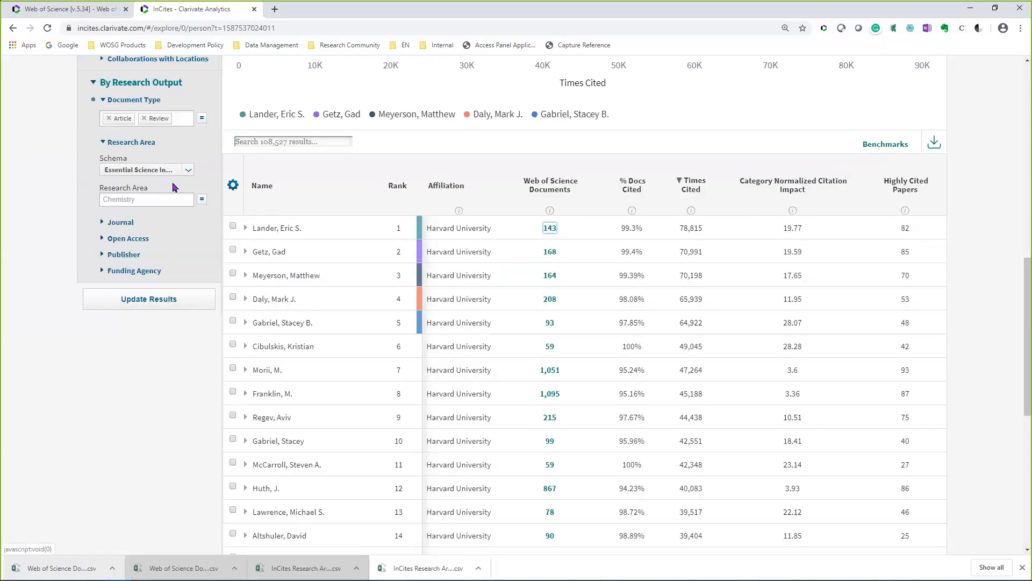
{"action": "left_click", "coordinate": [548, 229]}
{"action": "left_click_drag", "start_coordinate": [302, 289], "coordinate": [270, 267]}
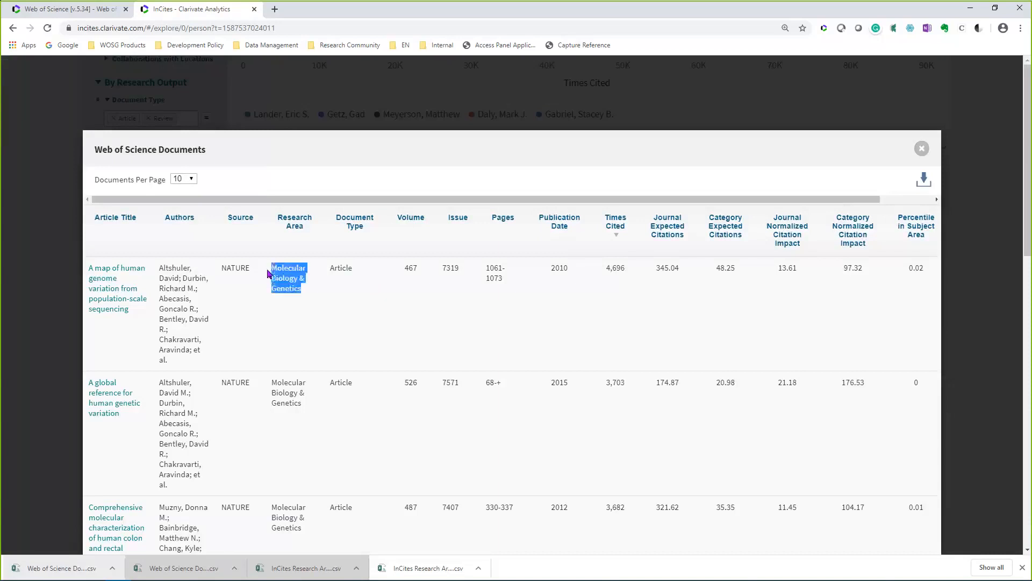
{"action": "left_click", "coordinate": [915, 153]}
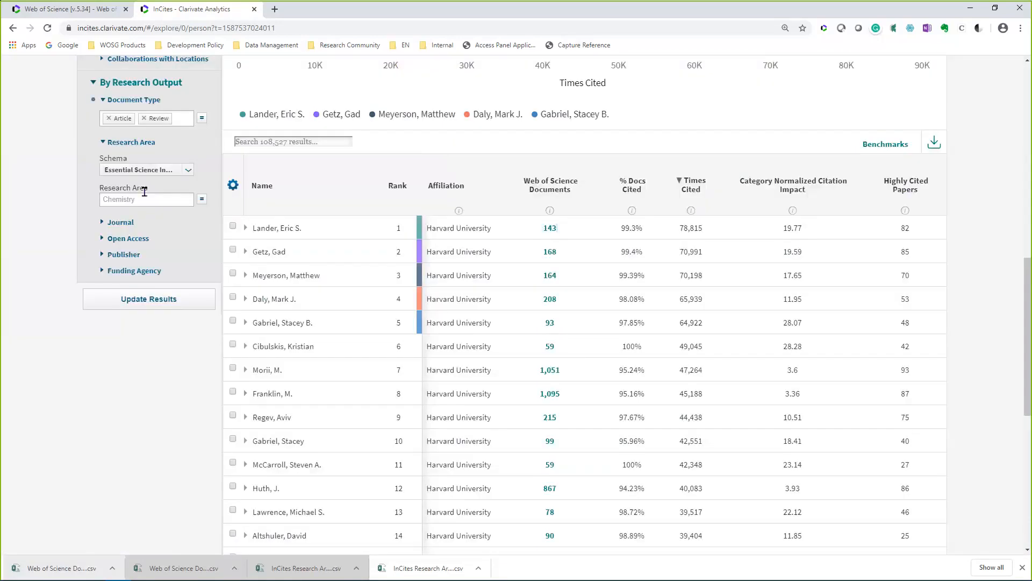
- Filter the researchers by the Molecular Biology & Genetics research area and update the results
{"action": "left_click", "coordinate": [149, 198]}
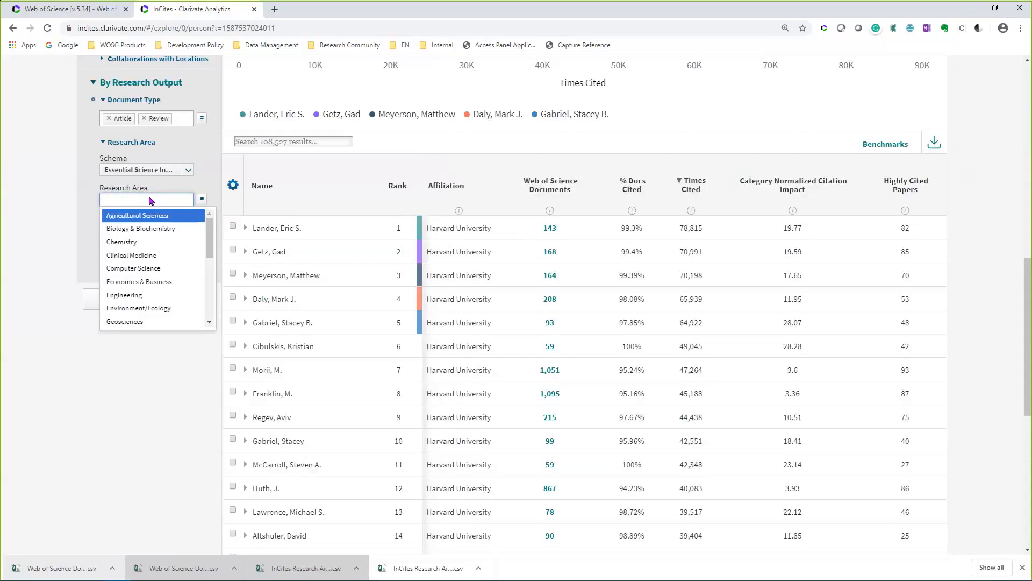
{"action": "type", "text": "mo"}
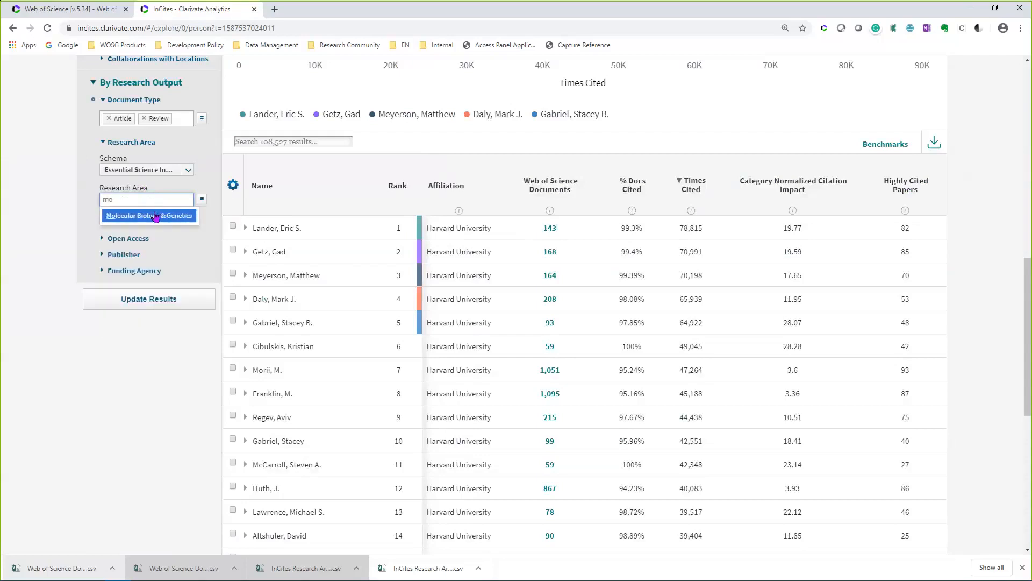
{"action": "left_click", "coordinate": [153, 216]}
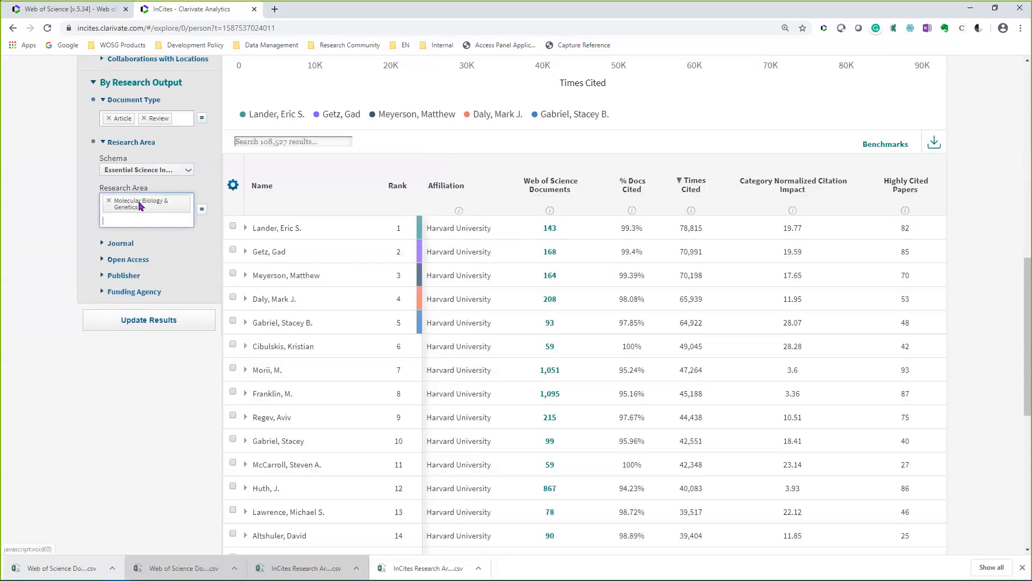
{"action": "left_click", "coordinate": [147, 323]}
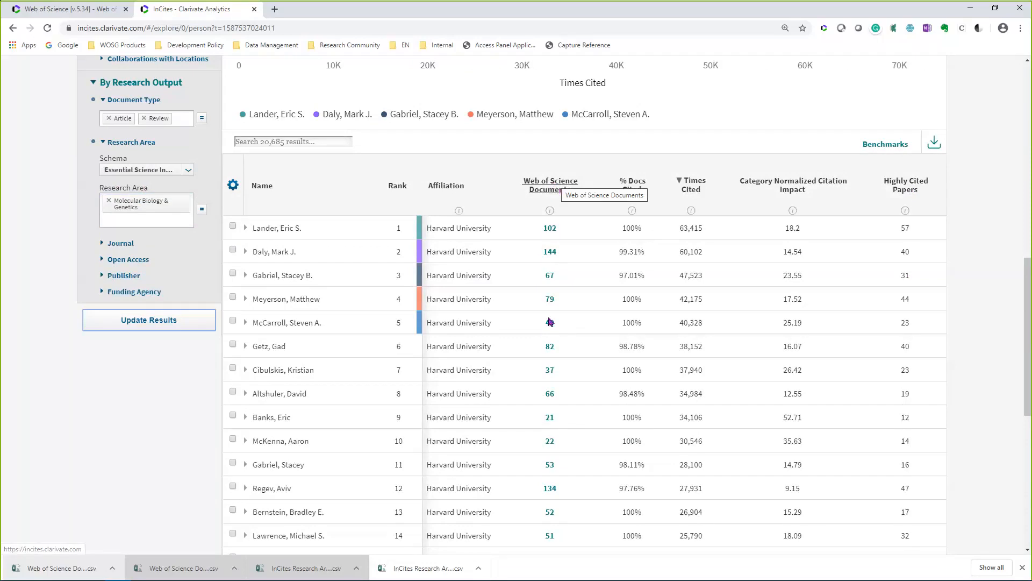
- Review the citation chart and table for the filtered Harvard University researchers, and dismiss the bar of downloaded files
{"action": "scroll", "coordinate": [608, 358], "scroll_direction": "up", "scroll_amount": 3}
{"action": "scroll", "coordinate": [609, 358], "scroll_direction": "up", "scroll_amount": 4}
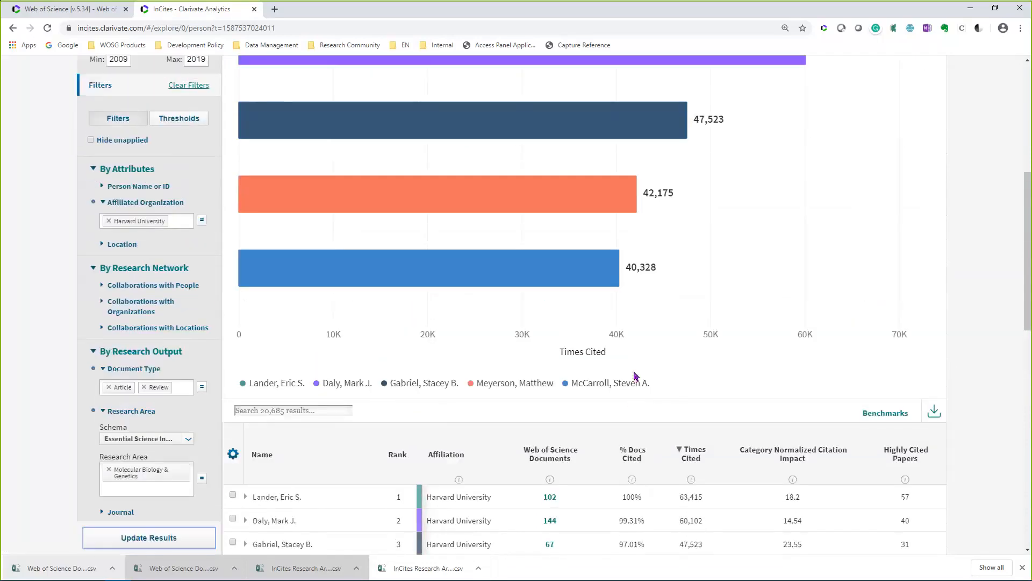
{"action": "scroll", "coordinate": [622, 373], "scroll_direction": "up", "scroll_amount": 4}
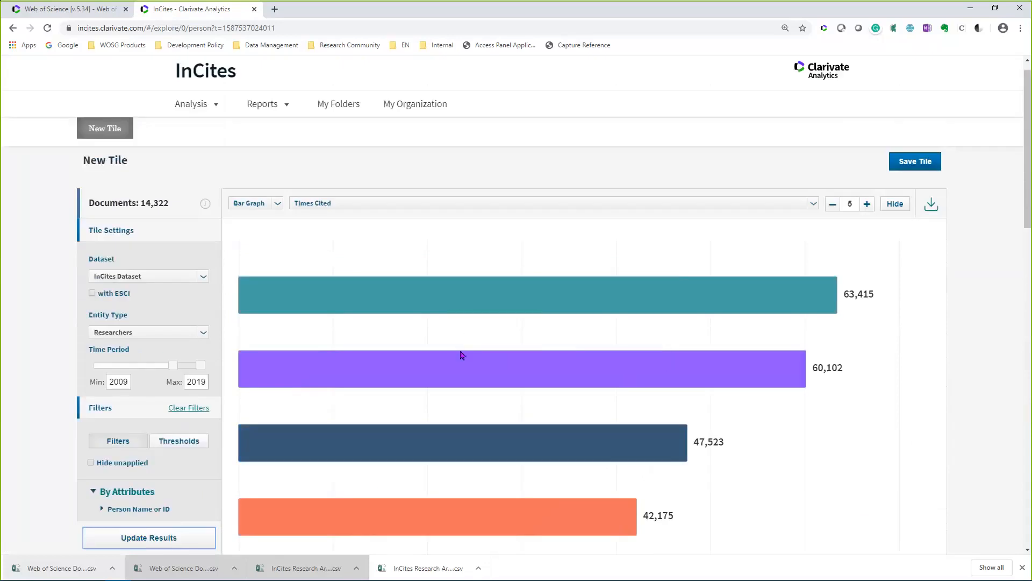
{"action": "scroll", "coordinate": [460, 354], "scroll_direction": "down", "scroll_amount": 4}
{"action": "scroll", "coordinate": [456, 362], "scroll_direction": "down", "scroll_amount": 1}
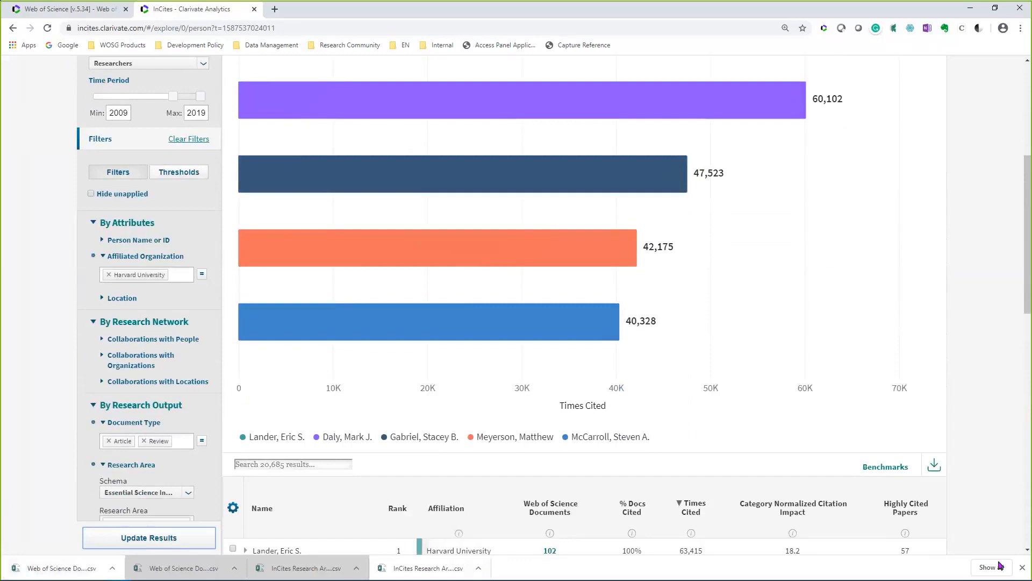
{"action": "left_click", "coordinate": [1022, 567]}
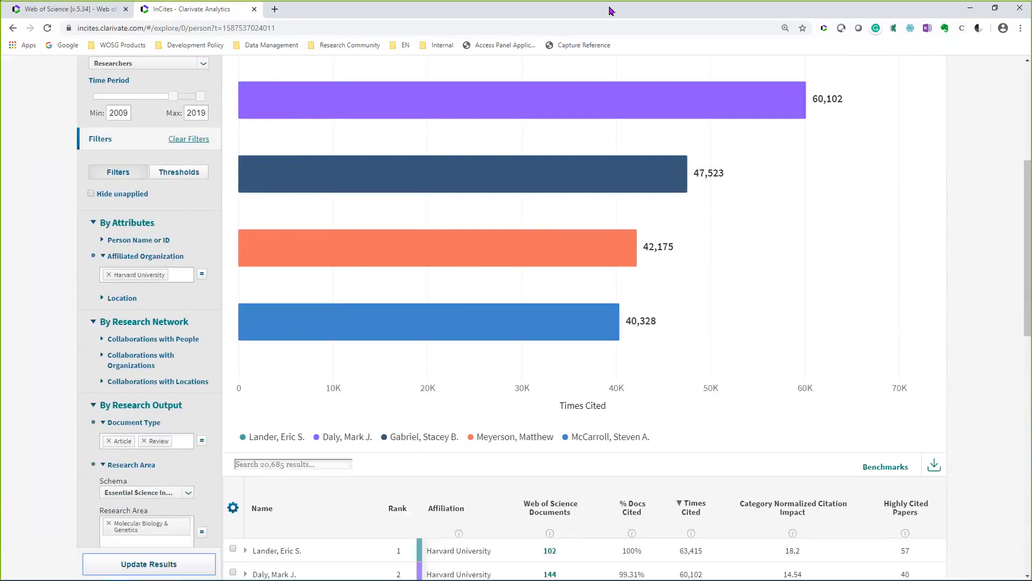
{"action": "left_click", "coordinate": [579, 20]}
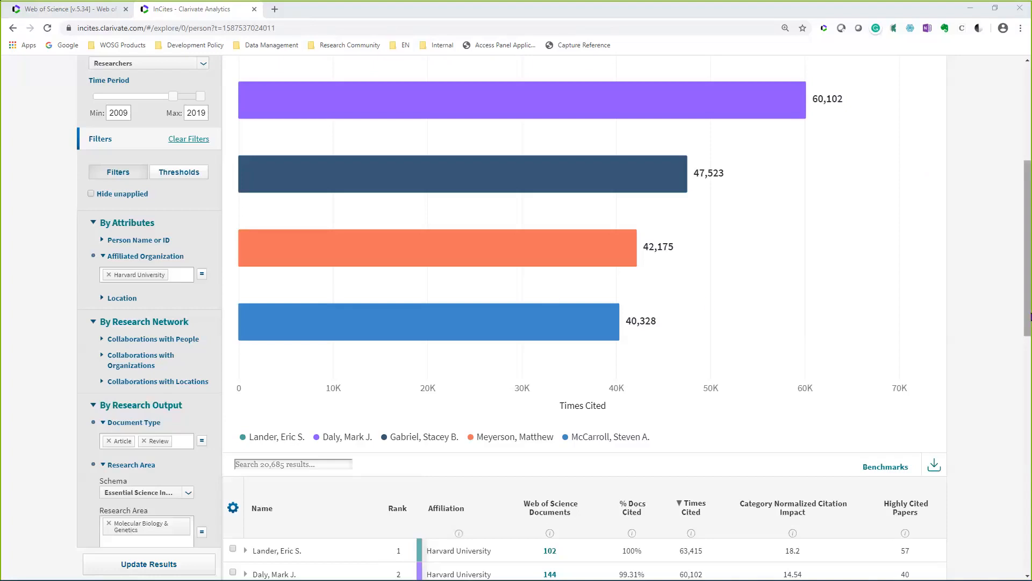
{"action": "left_click_drag", "start_coordinate": [1029, 313], "coordinate": [1029, 328]}
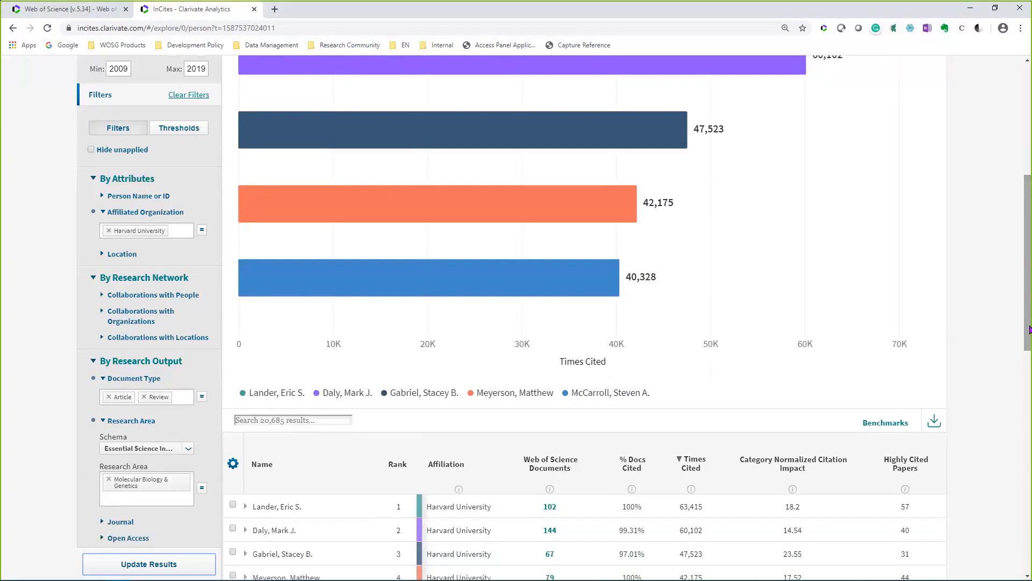
{"action": "left_click_drag", "start_coordinate": [1027, 329], "coordinate": [1028, 350]}
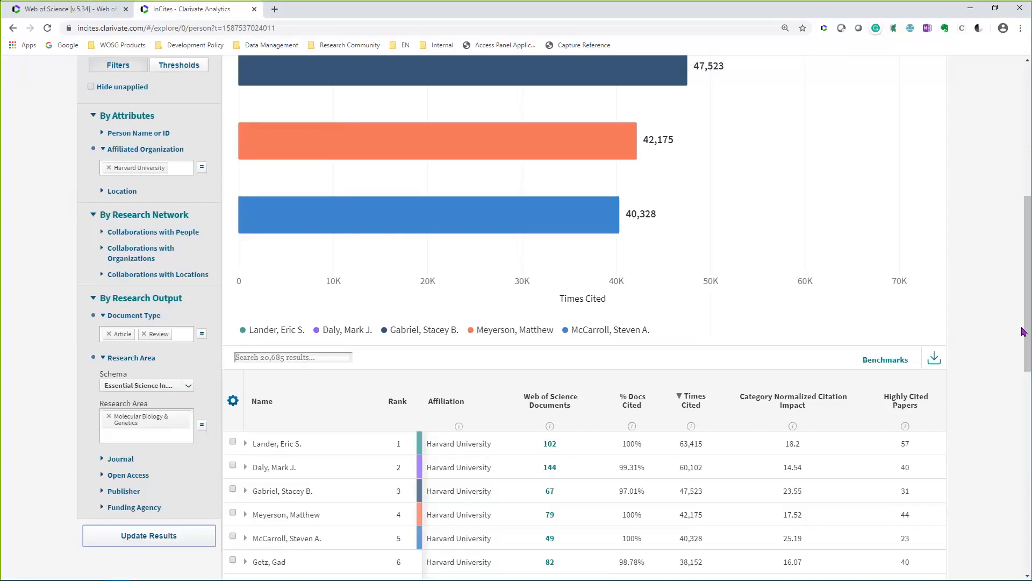
- Switch to Web of Science and search the Core Collection for the topic coronavirus from 2015 to 2020
{"action": "left_click", "coordinate": [101, 7]}
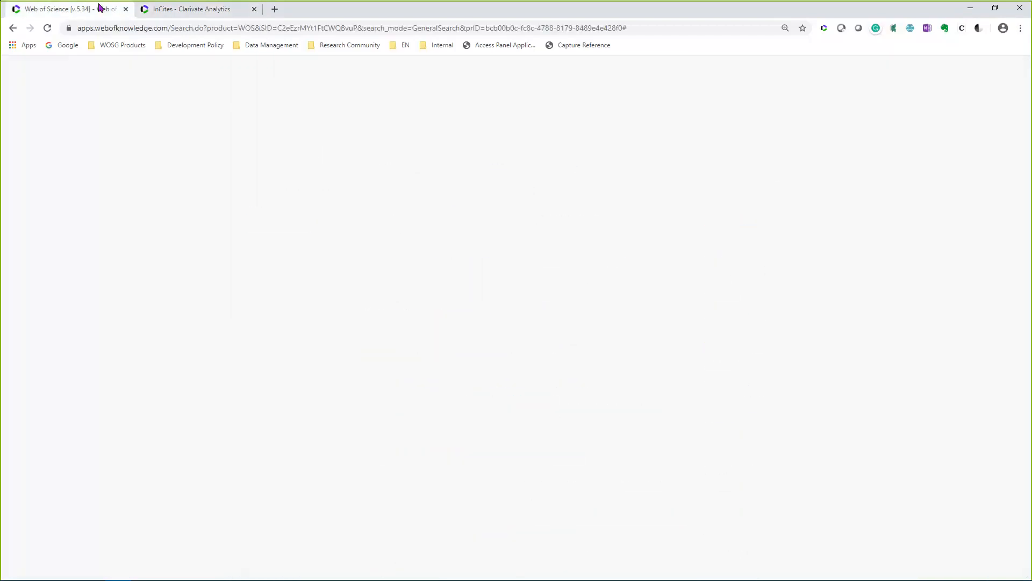
{"action": "left_click", "coordinate": [253, 107]}
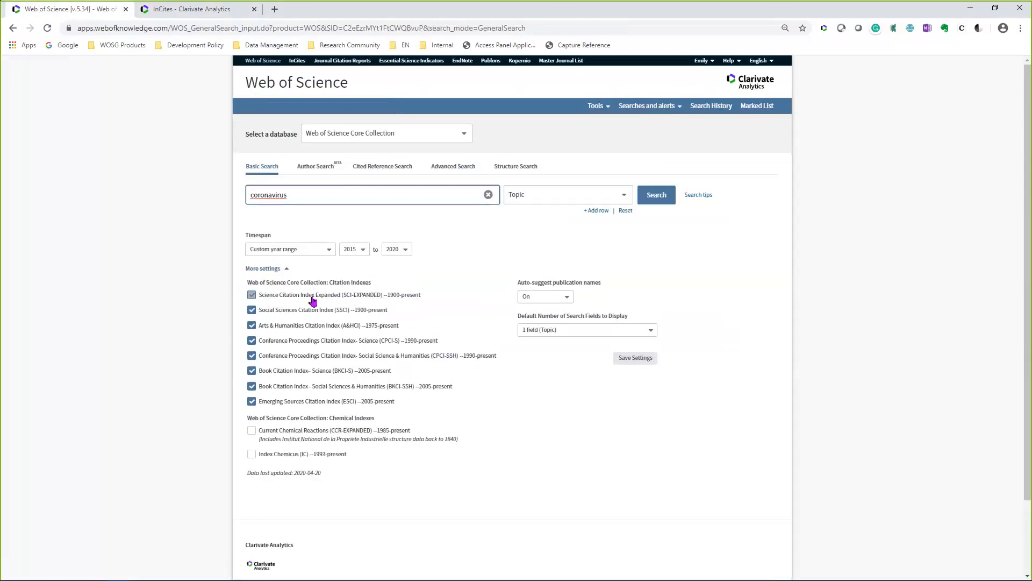
{"action": "left_click", "coordinate": [314, 300]}
{"action": "key", "text": "ctrl+plus"}
{"action": "key", "text": "ctrl+plus"}
{"action": "key", "text": "ctrl+plus"}
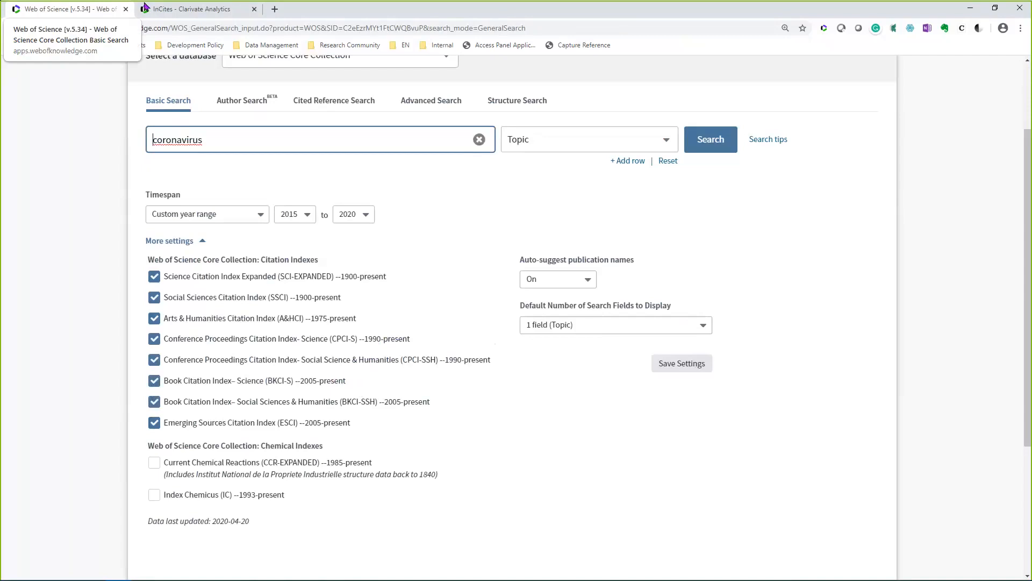
{"action": "left_click", "coordinate": [698, 144]}
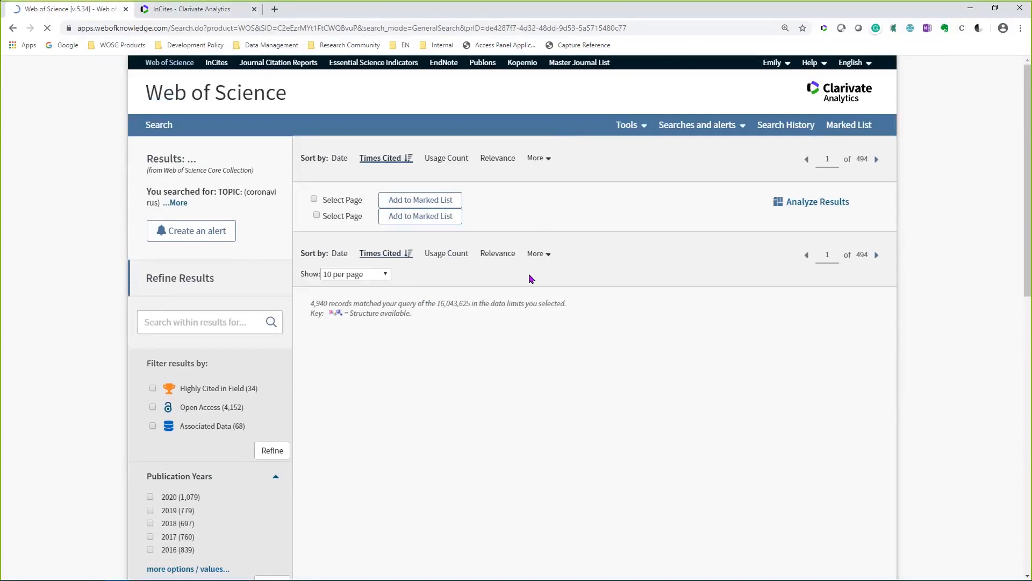
- Open the article "Clinical features of patients infected with 2019 novel coronavirus in Wuhan, China" and examine its addresses, funding and publisher information
{"action": "scroll", "coordinate": [530, 277], "scroll_direction": "down", "scroll_amount": 1}
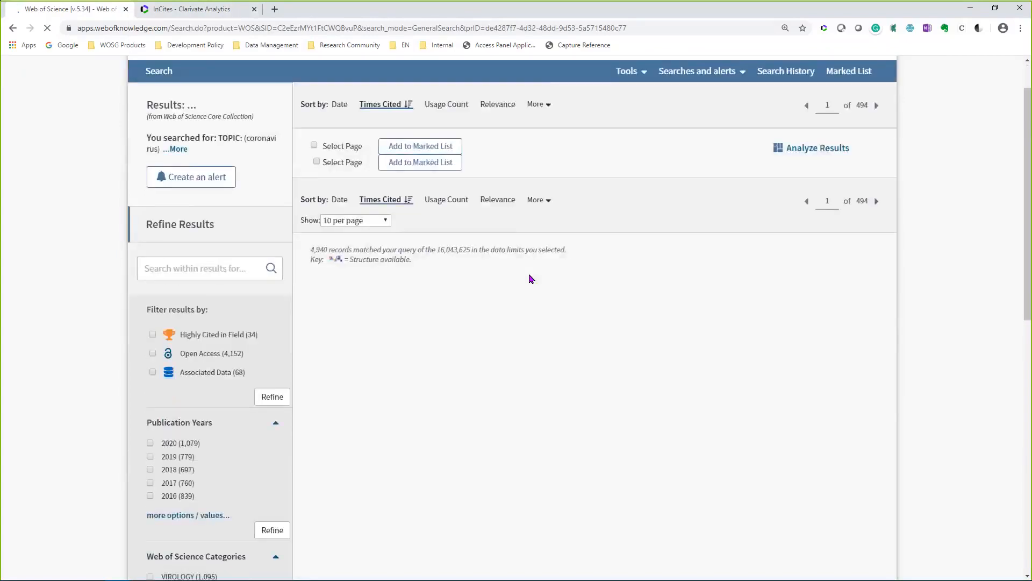
{"action": "left_click", "coordinate": [514, 271]}
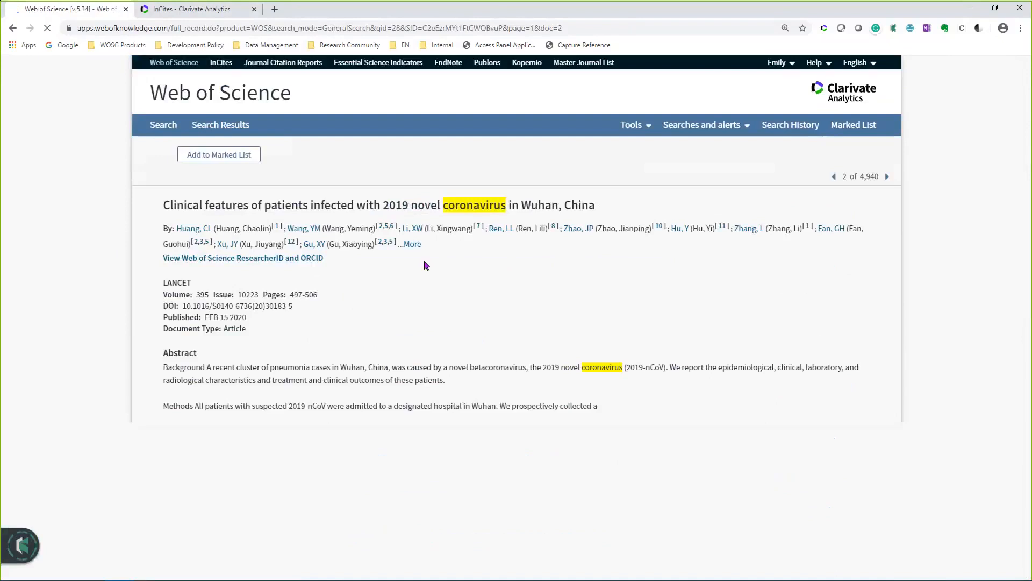
{"action": "scroll", "coordinate": [213, 233], "scroll_direction": "down", "scroll_amount": 1}
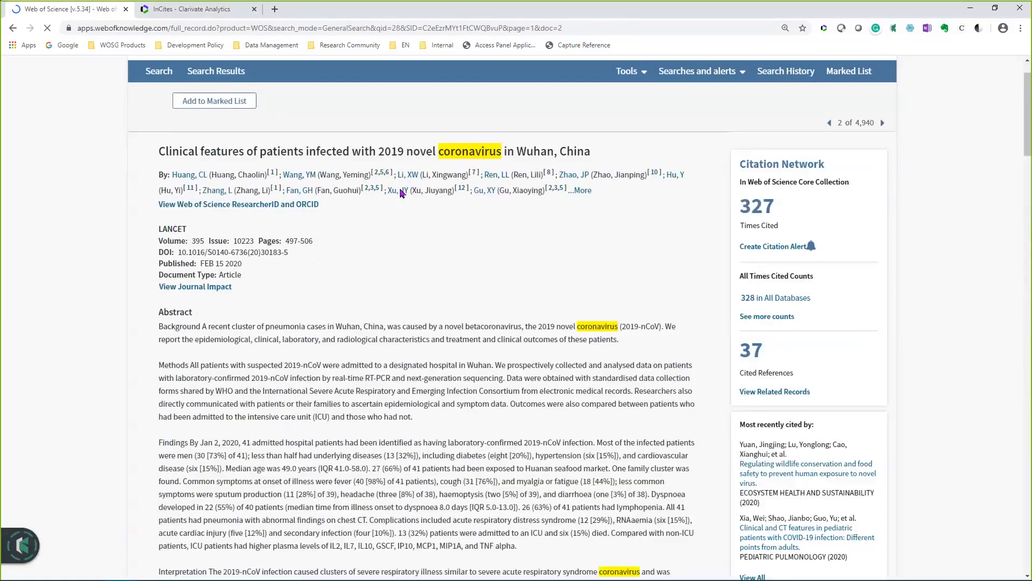
{"action": "scroll", "coordinate": [380, 325], "scroll_direction": "down", "scroll_amount": 10}
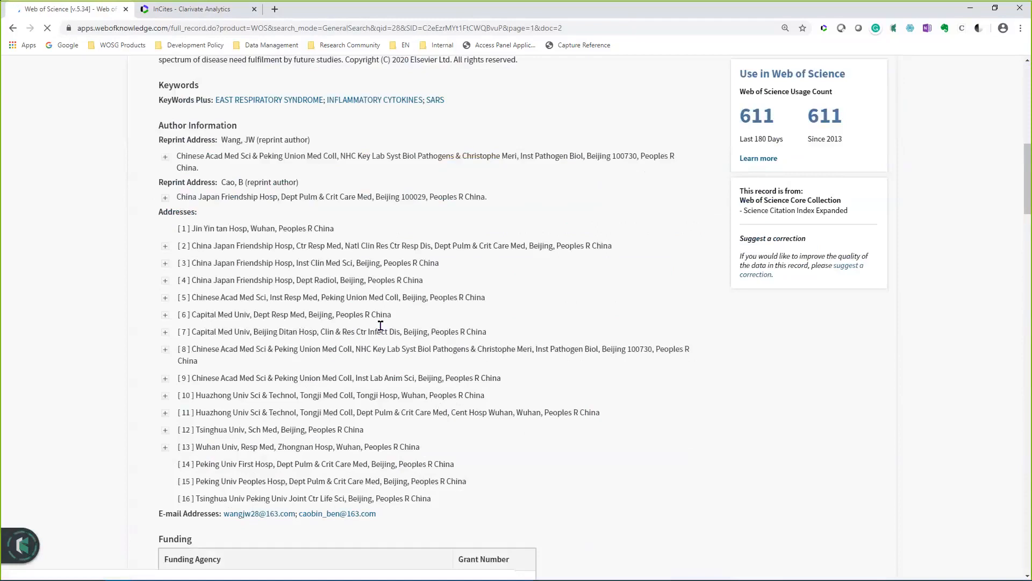
{"action": "scroll", "coordinate": [380, 326], "scroll_direction": "down", "scroll_amount": 2}
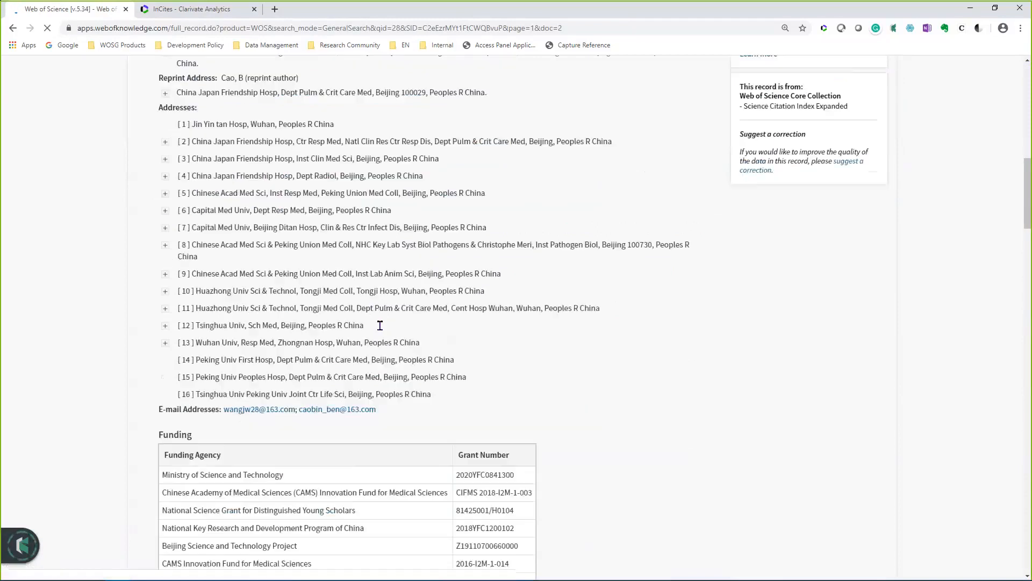
{"action": "scroll", "coordinate": [382, 321], "scroll_direction": "down", "scroll_amount": 3}
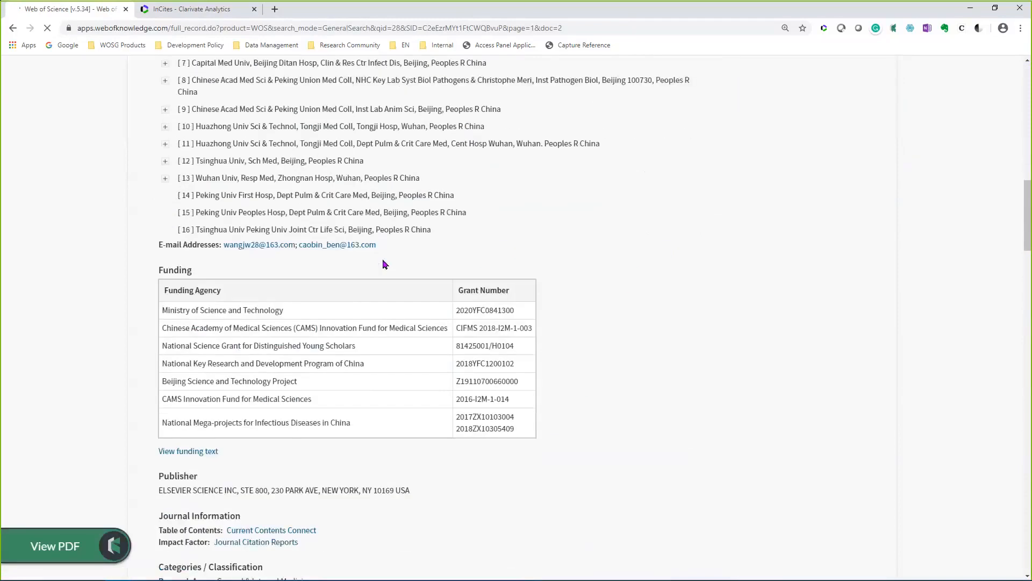
{"action": "scroll", "coordinate": [244, 292], "scroll_direction": "down", "scroll_amount": 2}
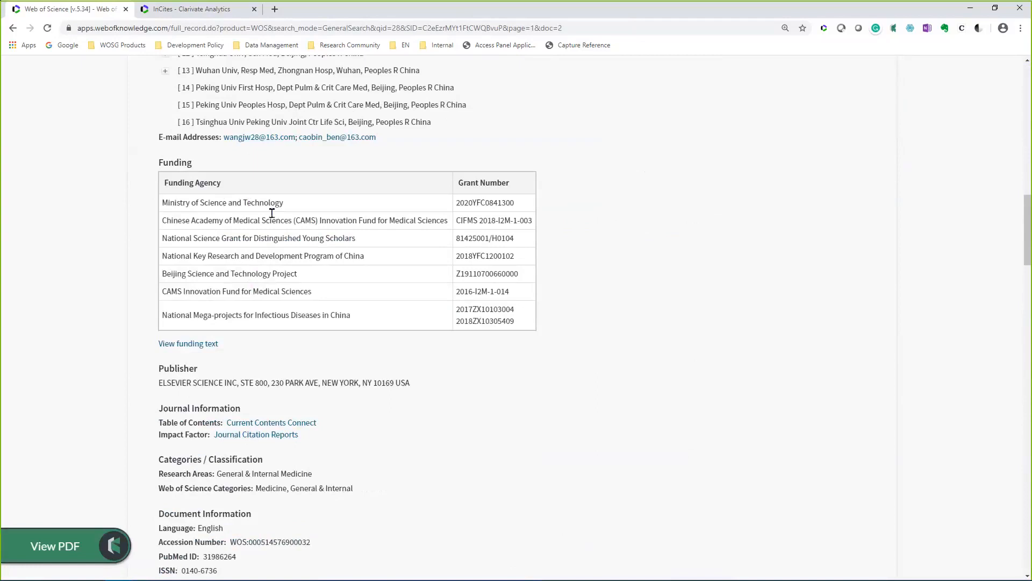
{"action": "scroll", "coordinate": [272, 248], "scroll_direction": "down", "scroll_amount": 1}
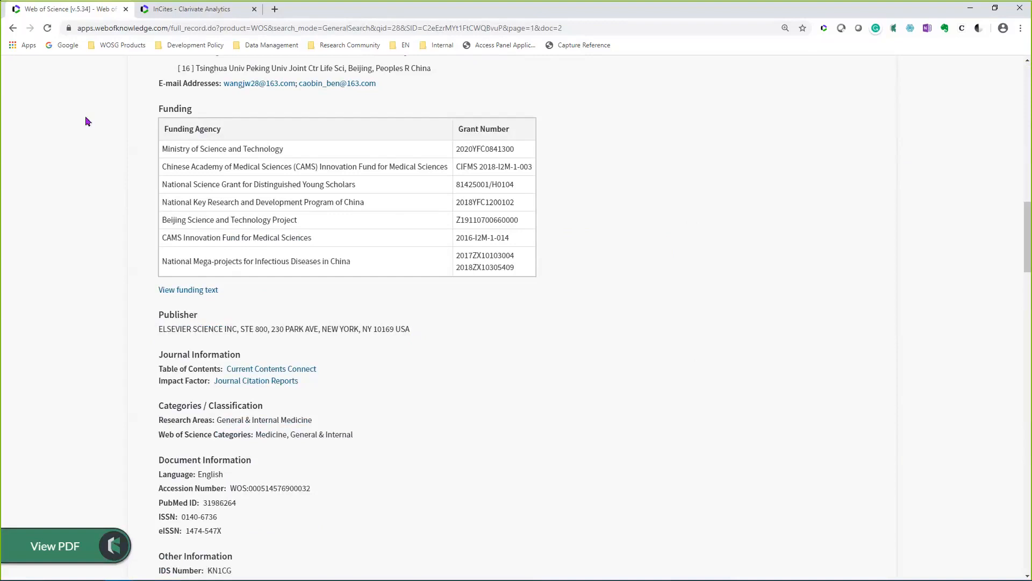
- Switch back to InCites and expand the Publisher filter under By Research Output
{"action": "left_click", "coordinate": [169, 13]}
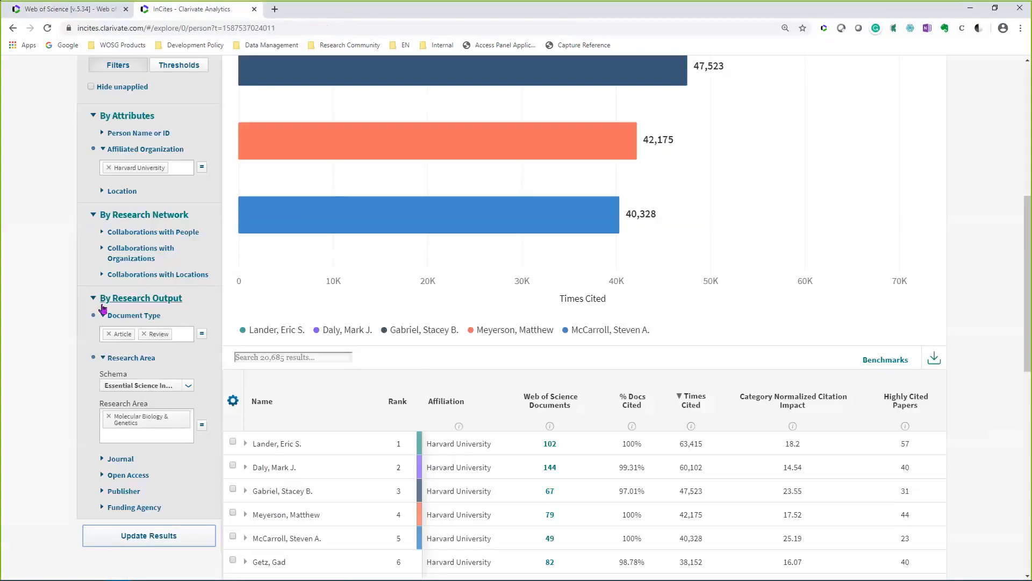
{"action": "scroll", "coordinate": [103, 308], "scroll_direction": "down", "scroll_amount": 2}
{"action": "left_click", "coordinate": [120, 385]}
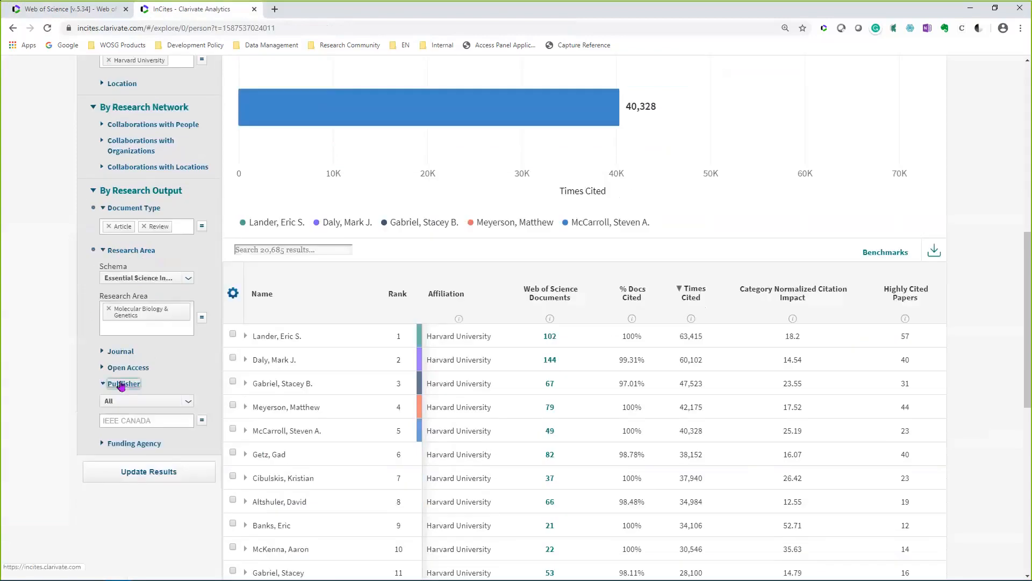
{"action": "scroll", "coordinate": [49, 404], "scroll_direction": "down", "scroll_amount": 1}
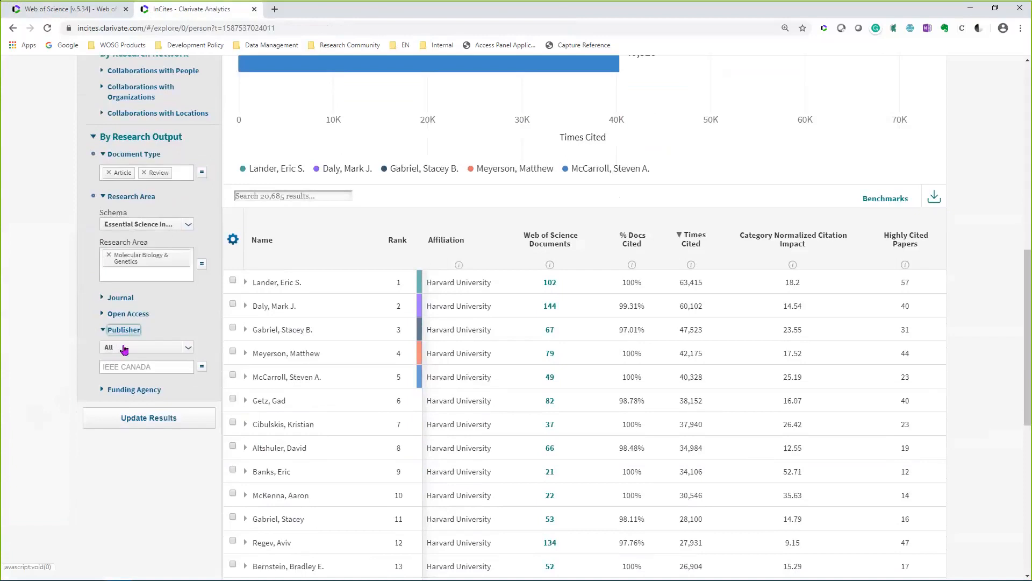
- Recheck the publisher on the Web of Science record, and search the InCites Publisher filter for "els" among all names
{"action": "left_click", "coordinate": [88, 15]}
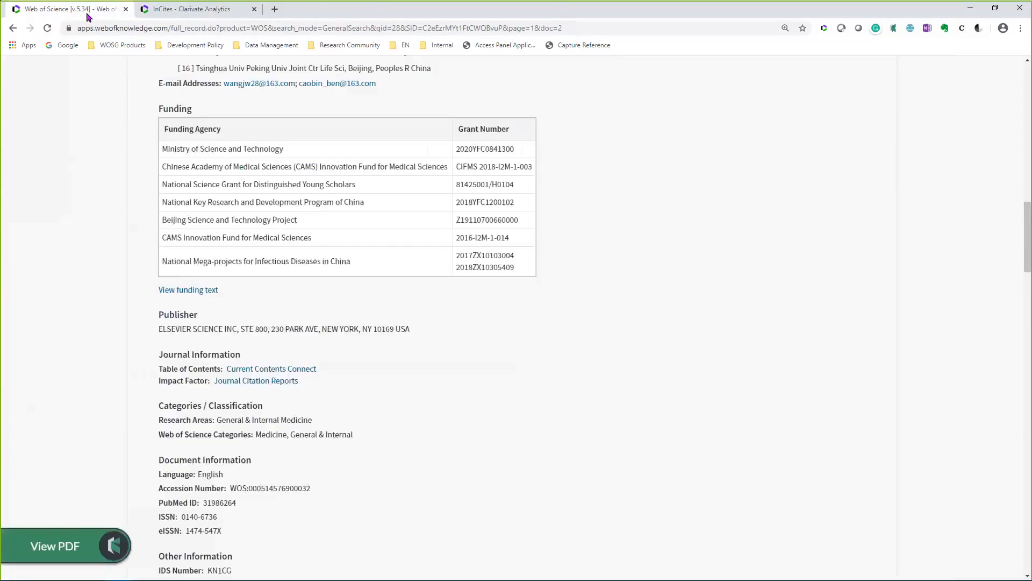
{"action": "left_click", "coordinate": [182, 10]}
{"action": "scroll", "coordinate": [140, 269], "scroll_direction": "down", "scroll_amount": 1}
{"action": "left_click", "coordinate": [124, 314]}
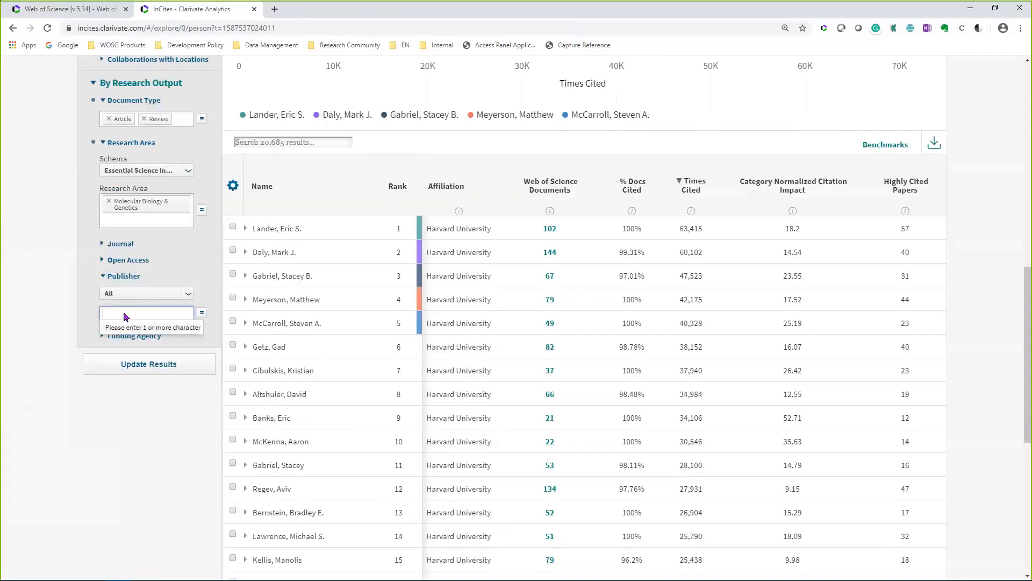
{"action": "type", "text": "els"}
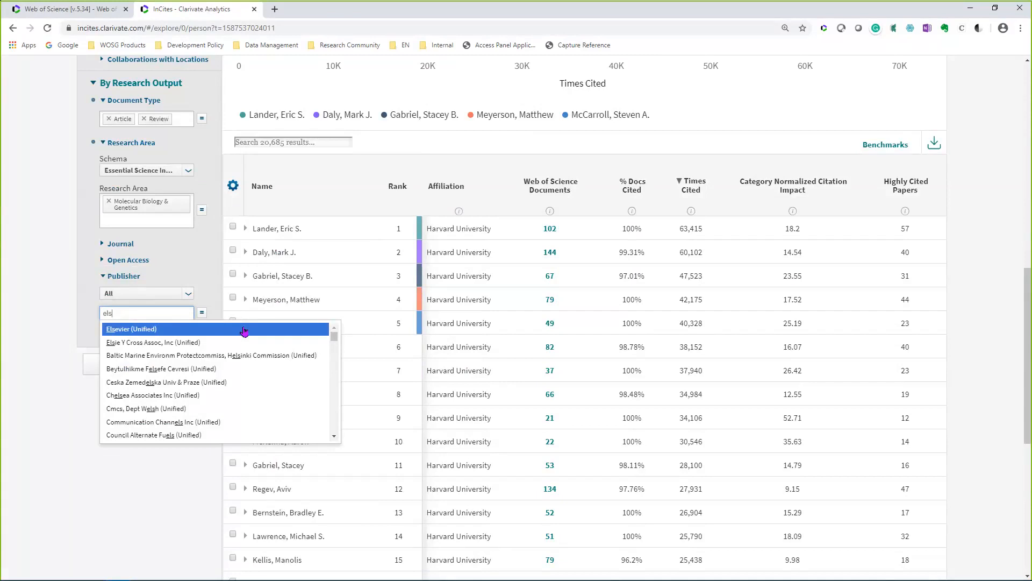
{"action": "scroll", "coordinate": [247, 357], "scroll_direction": "down", "scroll_amount": 1}
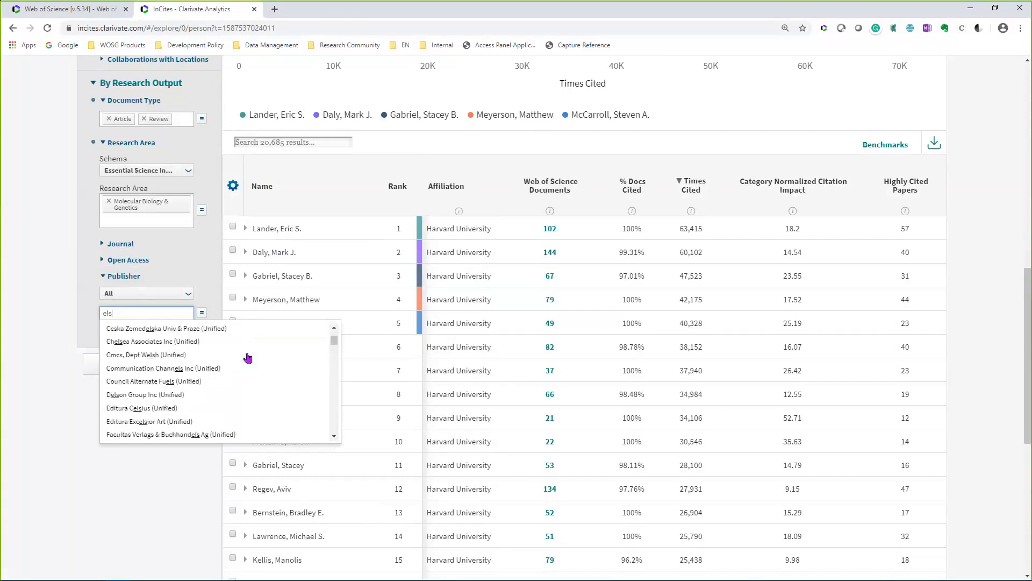
- Limit the Publisher filter to Unified names, search for "els" and select Elsevier (Unified)
{"action": "left_click", "coordinate": [186, 296]}
{"action": "left_click", "coordinate": [187, 295]}
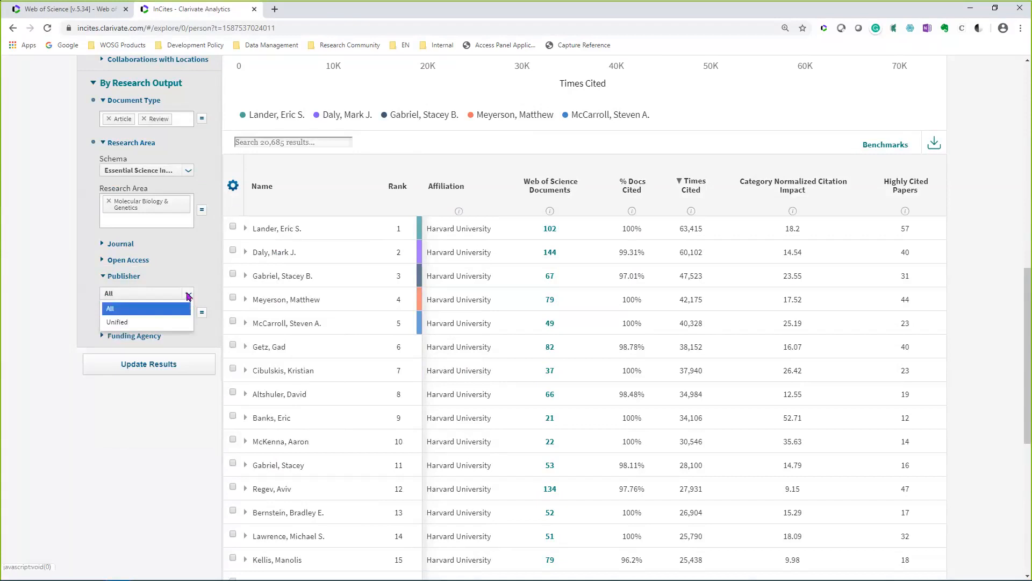
{"action": "left_click", "coordinate": [179, 322]}
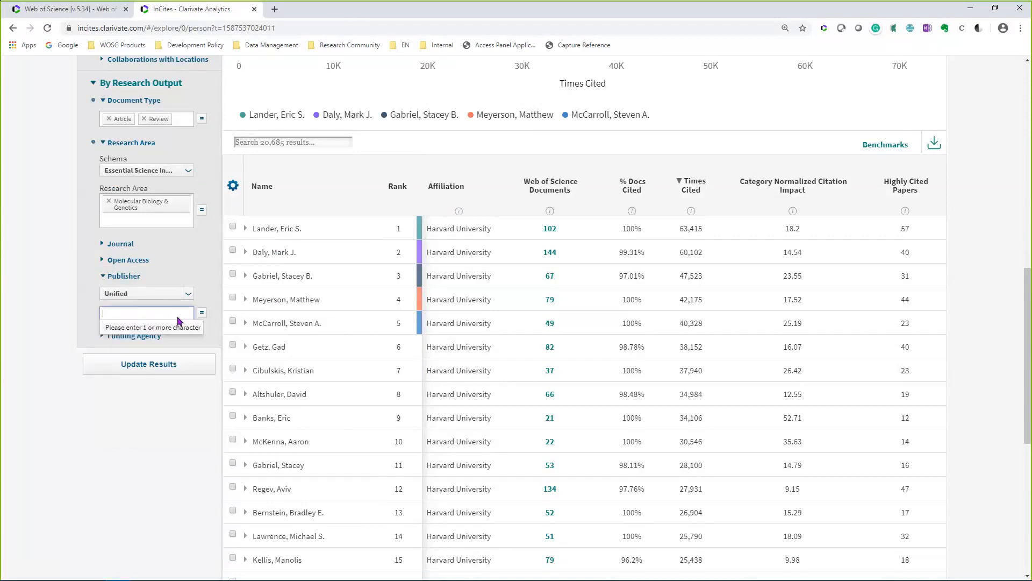
{"action": "type", "text": "el"}
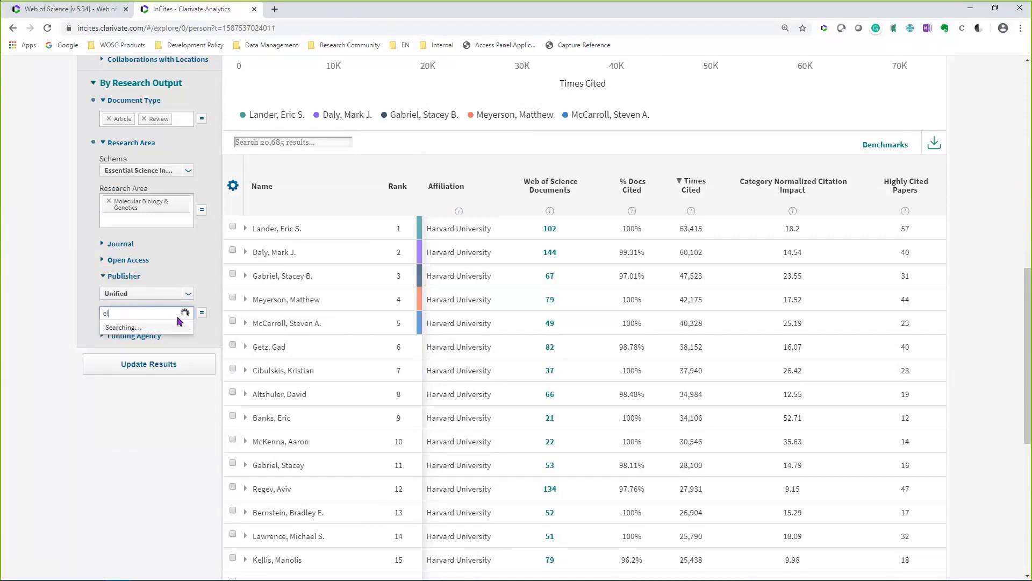
{"action": "type", "text": "s"}
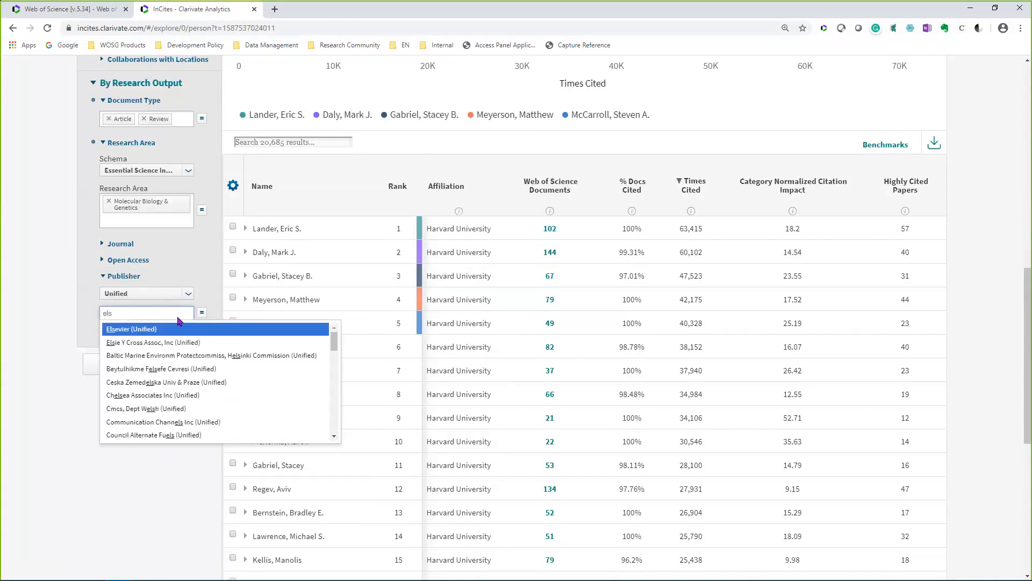
{"action": "left_click", "coordinate": [141, 330]}
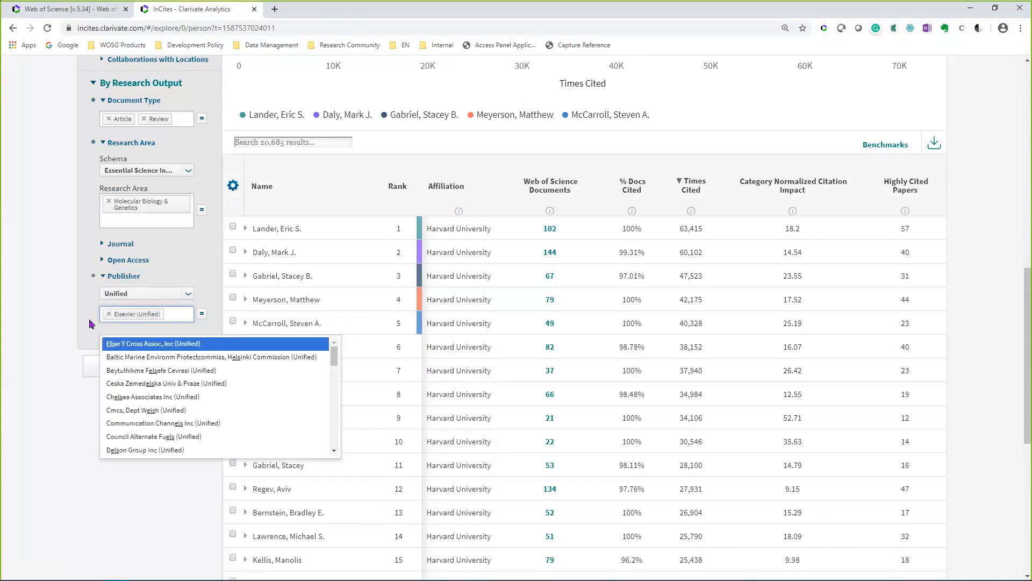
- Remove the selected publisher, set the Publisher filter to All, look through the name variants for "elsev" and close the suggestions
{"action": "left_click", "coordinate": [107, 317]}
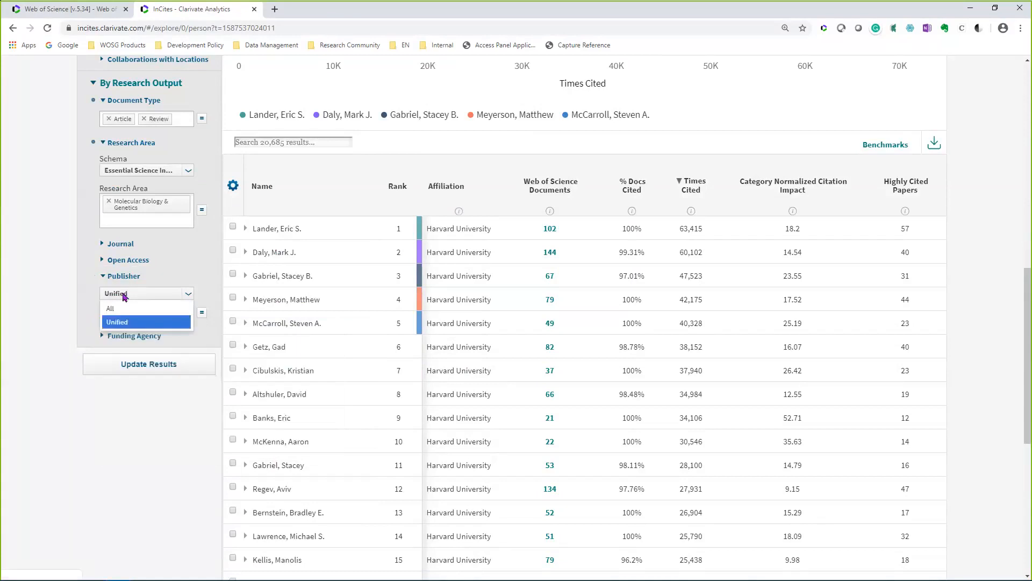
{"action": "left_click", "coordinate": [116, 314]}
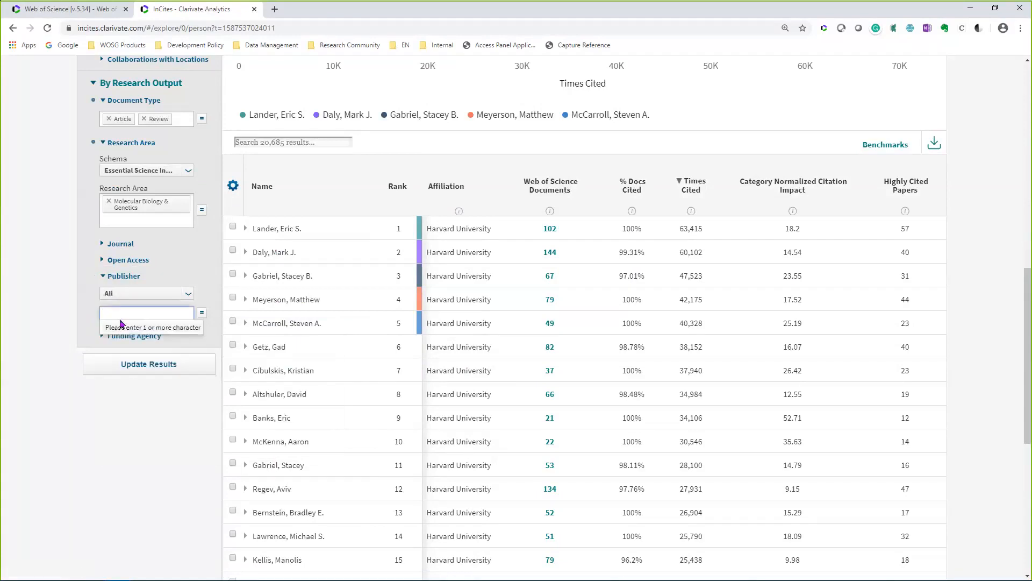
{"action": "type", "text": "elsevir"}
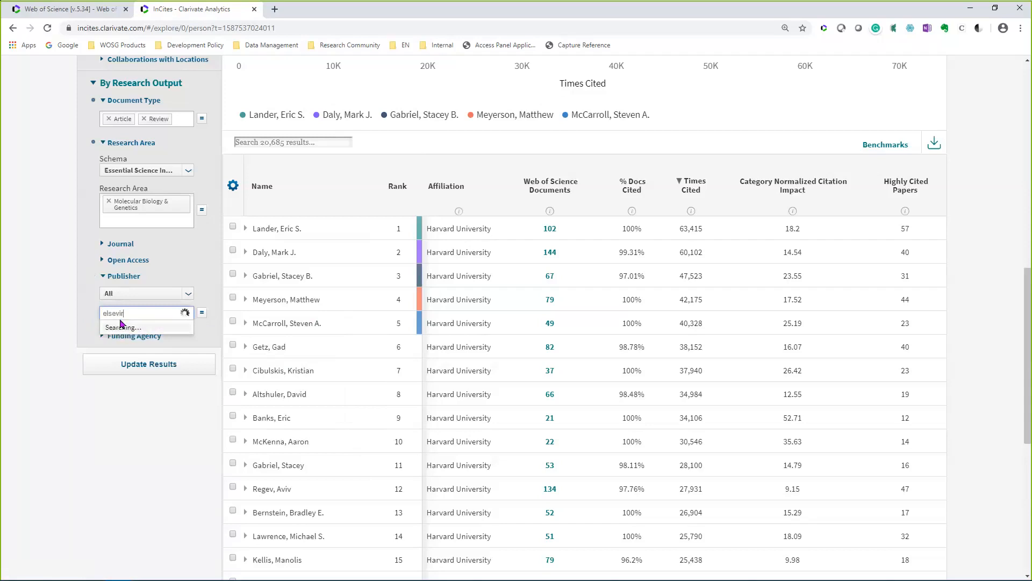
{"action": "key", "text": "BackSpace"}
{"action": "key", "text": "BackSpace"}
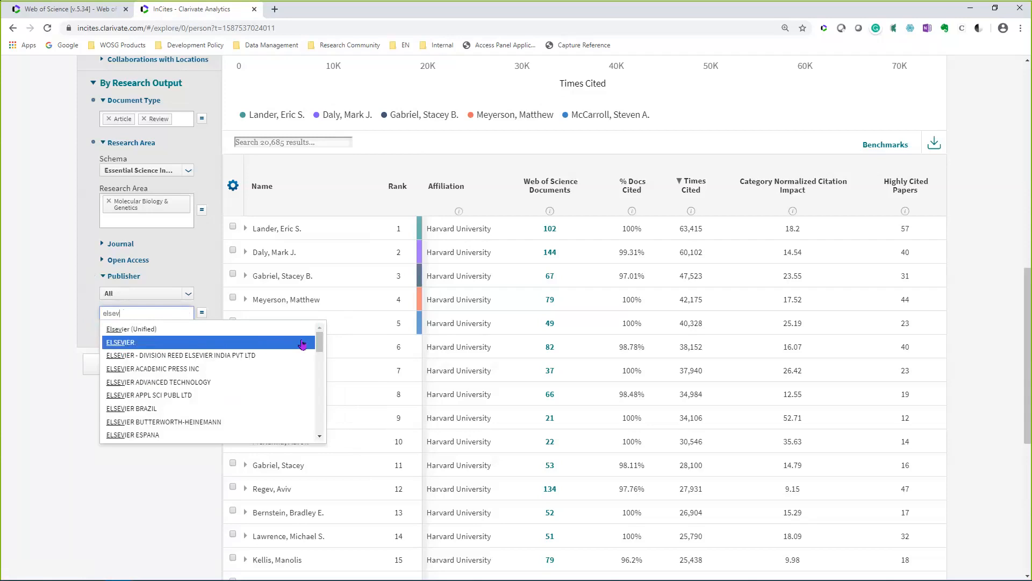
{"action": "mouse_move", "coordinate": [319, 341]}
{"action": "left_mouse_down"}
{"action": "mouse_move", "coordinate": [322, 425]}
{"action": "mouse_move", "coordinate": [325, 337]}
{"action": "left_mouse_up"}
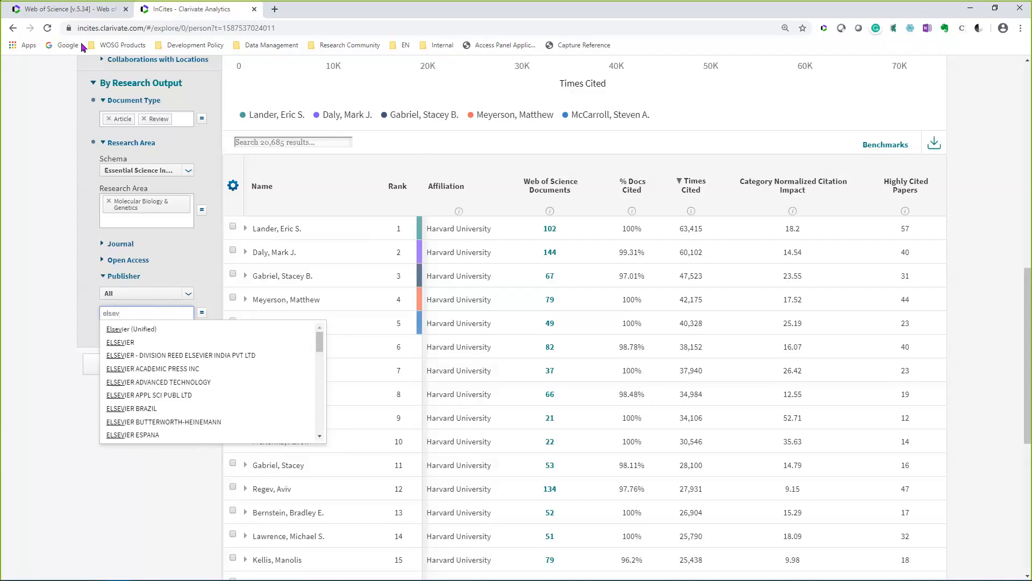
{"action": "left_click", "coordinate": [62, 103]}
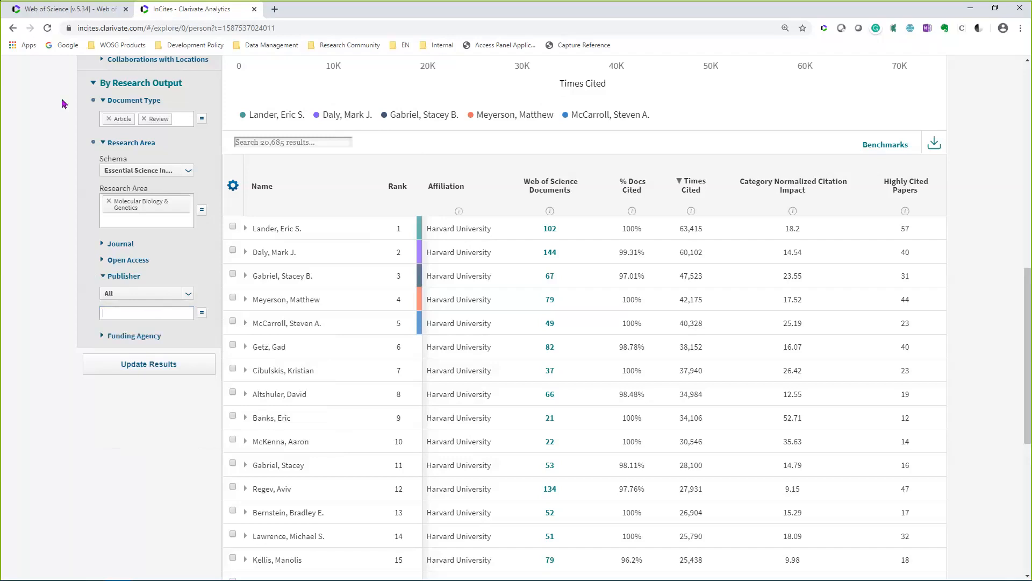